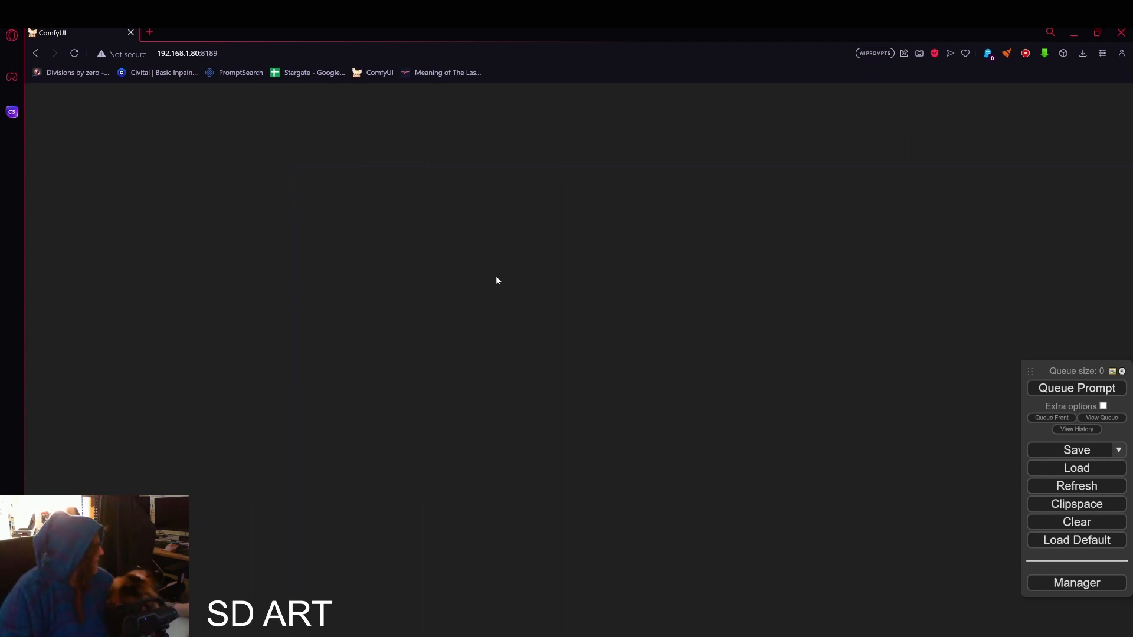
Convert the text fields of both CLIP Text Encode nodes to inputs and reposition the two nodes
left_click_drag(189, 250, 539, 245)
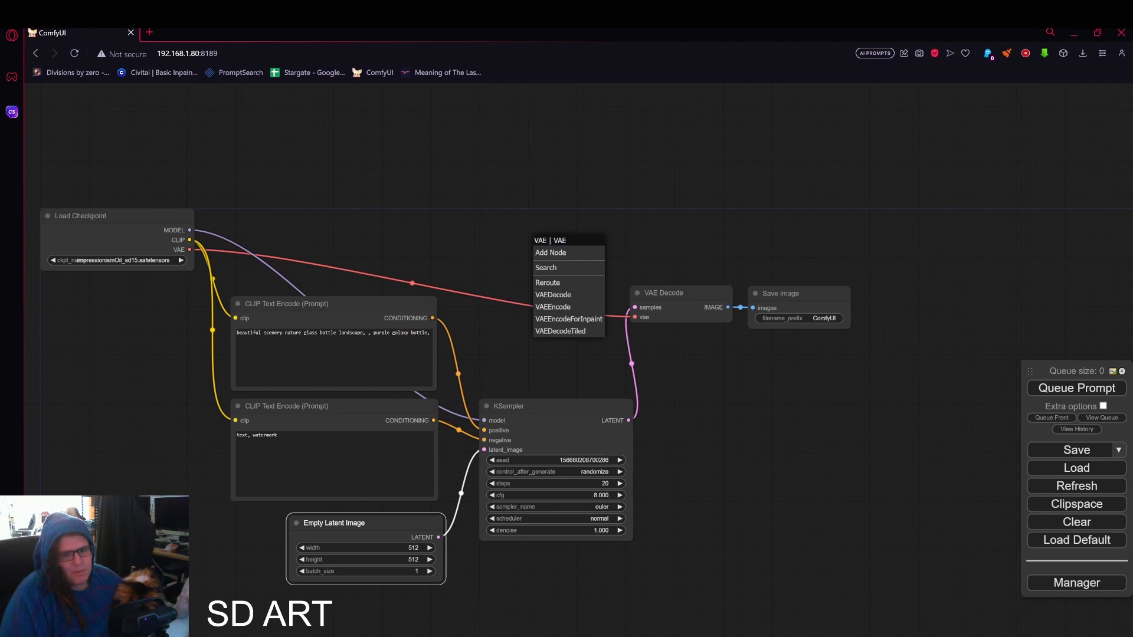
left_click(817, 392)
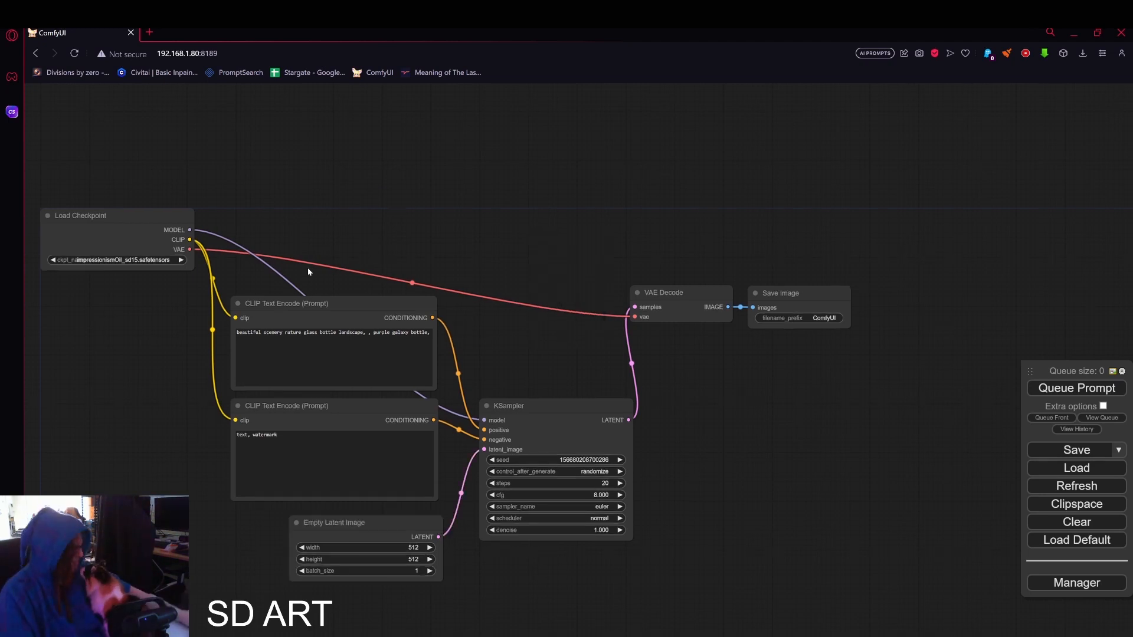
left_click_drag(344, 296, 354, 218)
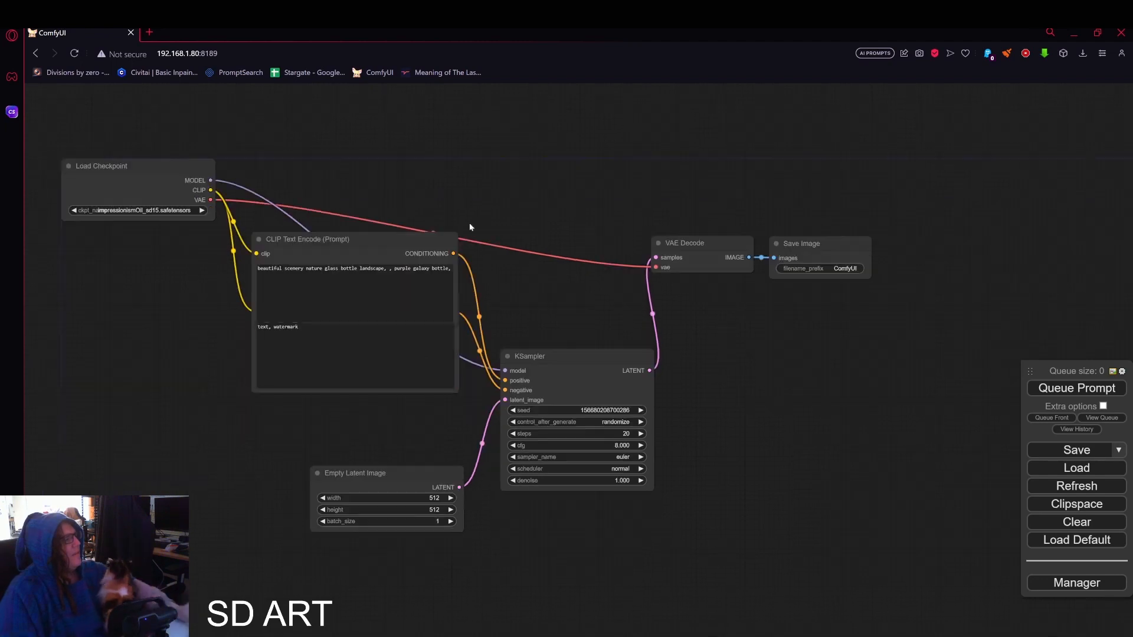
left_click_drag(364, 240, 352, 296)
left_click(328, 466)
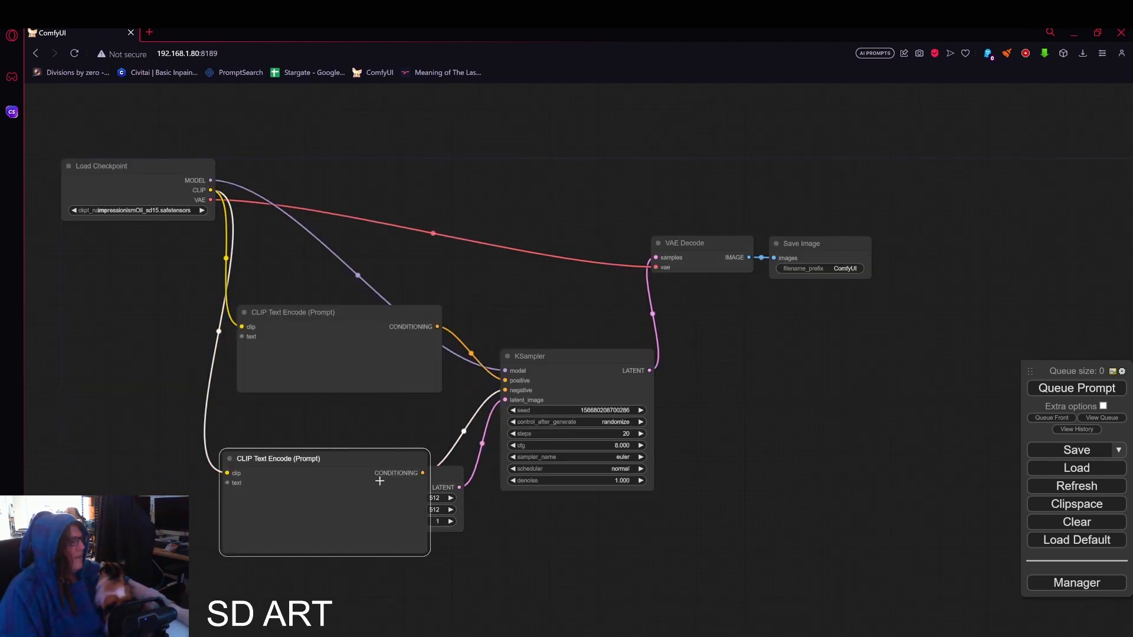
Colour the positive CLIP Text Encode node green and the negative one red, and stack them above Empty Latent Image
right_click(328, 466)
left_click(348, 528)
left_click(413, 536)
left_click_drag(331, 458, 345, 400)
left_click_drag(366, 473, 366, 502)
Route the CONDITIONING outputs of both prompt nodes to reroute nodes above the graph
left_click_drag(496, 195, 530, 310)
left_click_drag(472, 441, 549, 277)
left_click_drag(473, 529, 551, 291)
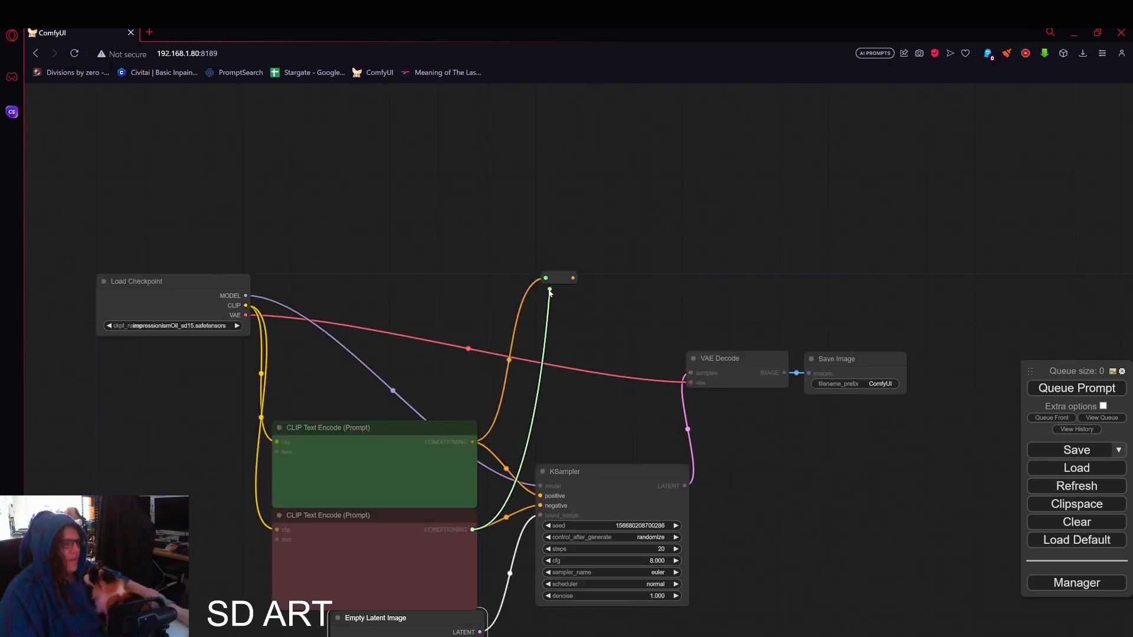
Delete the original KSampler node
left_click_drag(611, 363, 601, 278)
left_click(566, 412)
key("Delete")
Add reroutes for the Empty Latent Image's LATENT output and the checkpoint's VAE and MODEL outputs alongside the conditioning reroutes
left_click_drag(478, 572, 564, 236)
left_click(581, 263)
left_click_drag(244, 256, 567, 259)
left_click(583, 286)
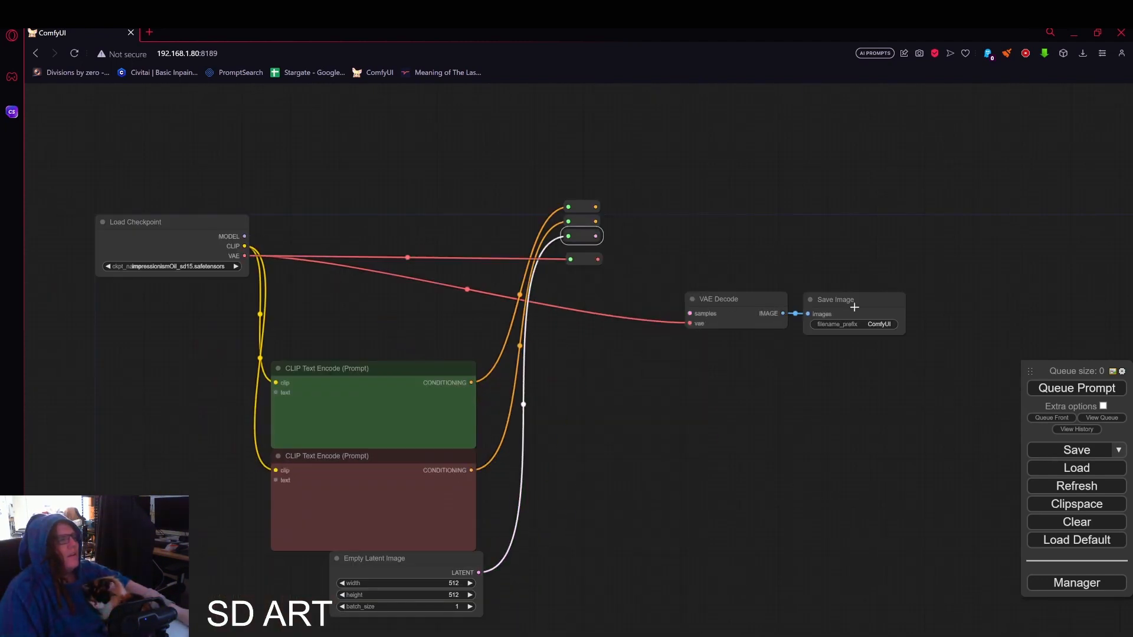
left_click_drag(244, 237, 549, 189)
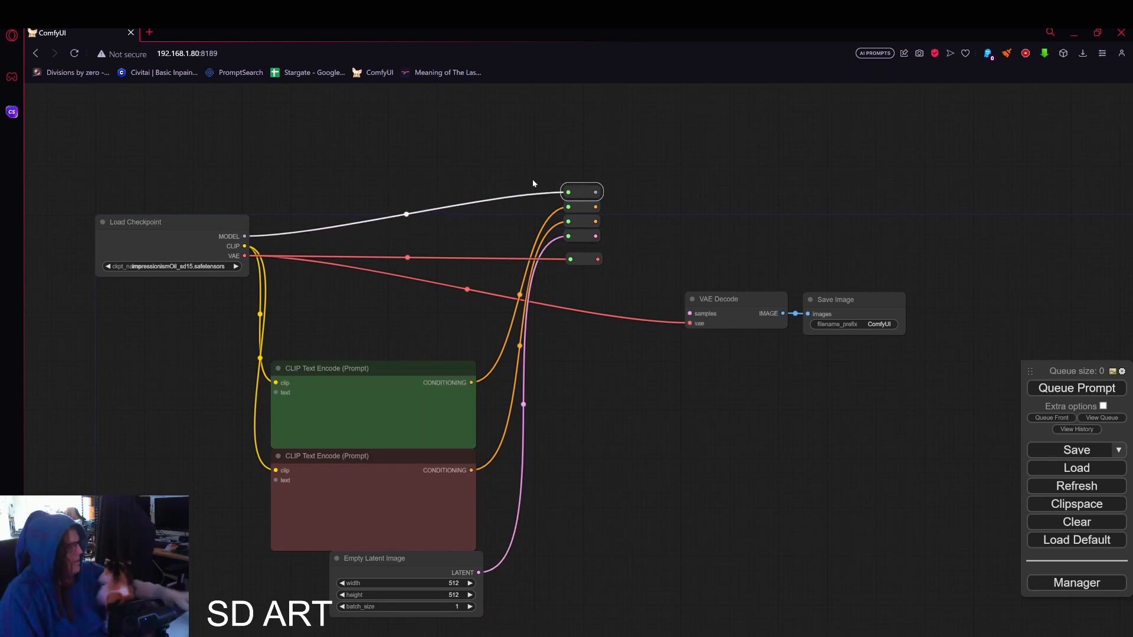
Delete the VAE Decode and Save Image nodes and align the VAE reroute under the others
left_click(724, 298)
key("Delete")
left_click(872, 318)
key("Delete")
left_click_drag(583, 260, 582, 251)
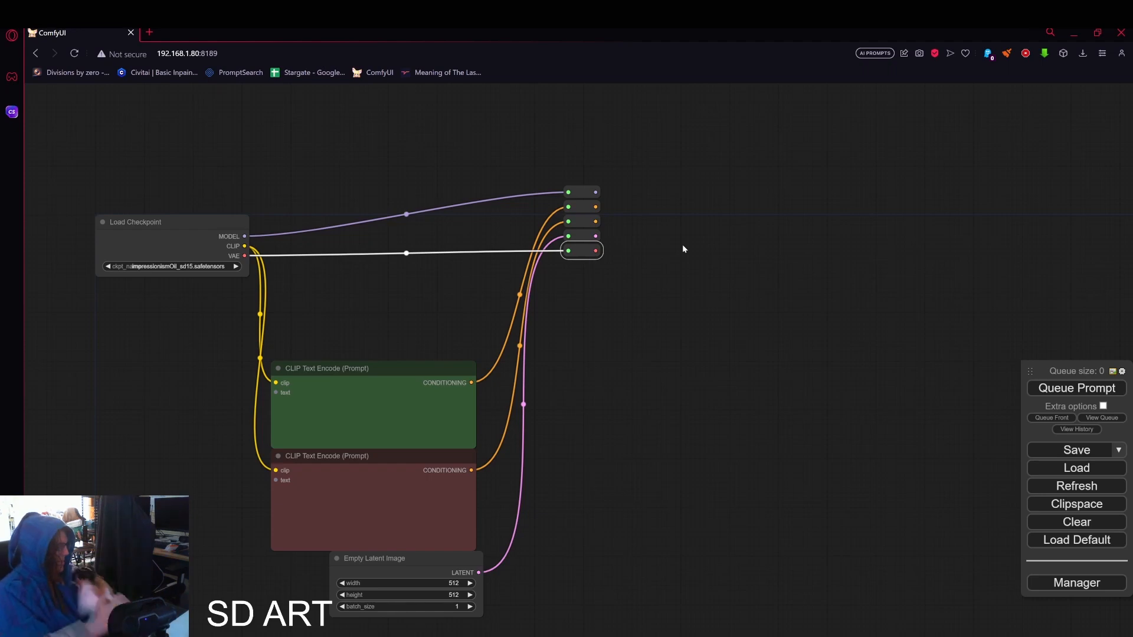
Reposition Empty Latent Image below the prompts and add a new KSampler node to the right of the reroutes
left_click_drag(646, 366, 538, 335)
left_click_drag(269, 527, 256, 541)
double_click(571, 354)
type("ksampler")
key("Return")
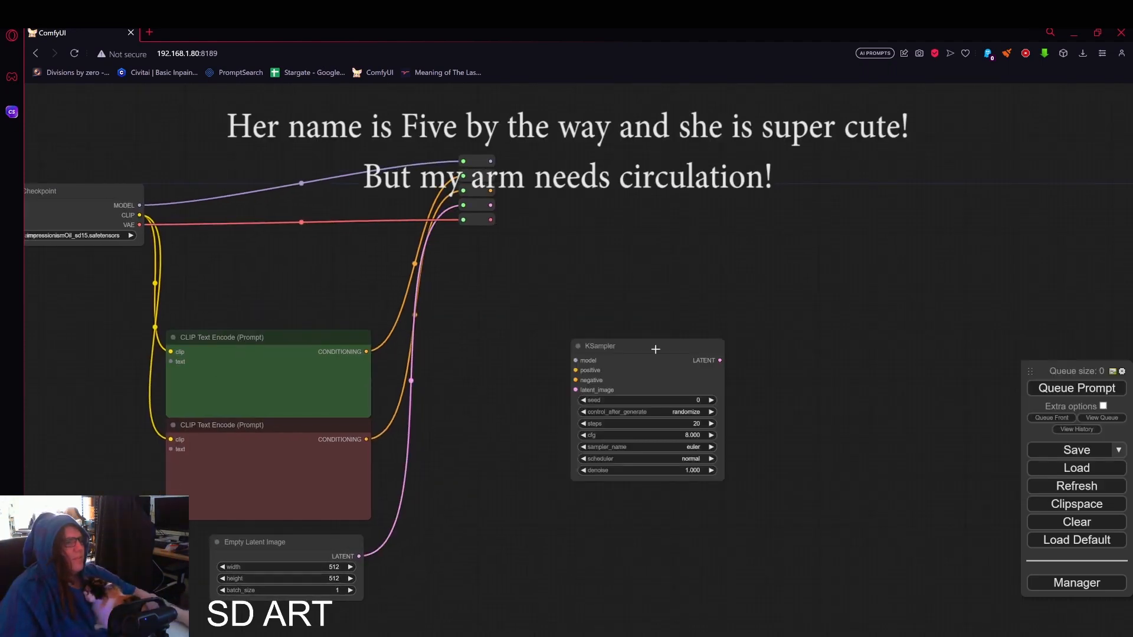
left_click_drag(655, 346, 717, 264)
Add a Load Image node to the right of the prompt nodes
double_click(521, 336)
type("load")
left_click(522, 399)
left_click_drag(564, 328, 515, 378)
Add a Load Image (as Mask) node directly below the Load Image node
left_click_drag(691, 491, 656, 476)
double_click(476, 434)
type("load")
left_click(521, 514)
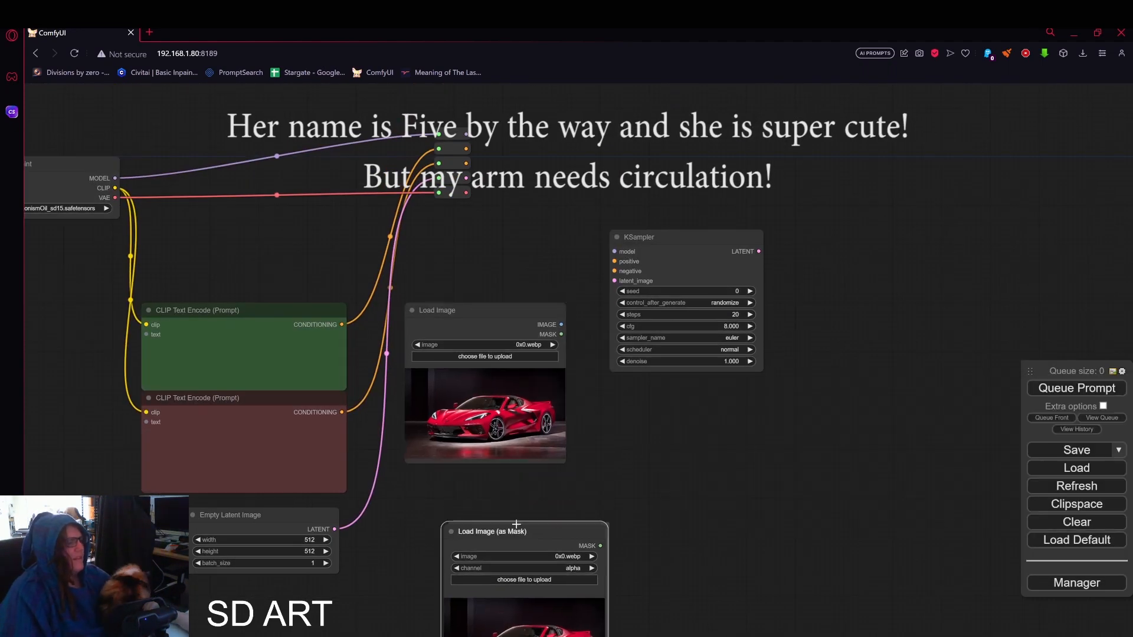
left_click_drag(524, 538, 486, 479)
Shift the KSampler and both image loading nodes further right to leave room beside the reroutes
left_click_drag(667, 238, 769, 238)
left_click_drag(461, 311, 533, 224)
left_click_drag(508, 472, 581, 399)
left_click_drag(672, 413, 576, 479)
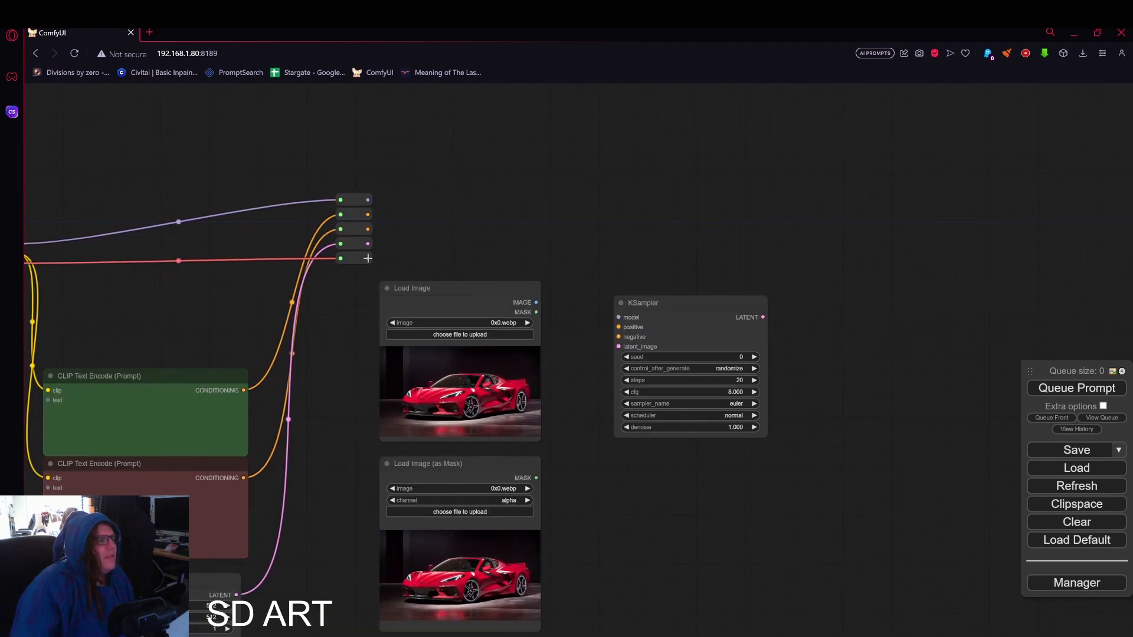
Duplicate the column of five reroutes and place the copy to the right of the original
left_click_drag(311, 175, 383, 272)
key("ctrl+c")
key("ctrl+v")
left_click_drag(533, 233, 599, 203)
Add a Resolution Duo node above the positive prompt node
right_click(218, 287)
left_click(233, 290)
left_click(354, 607)
left_click(427, 291)
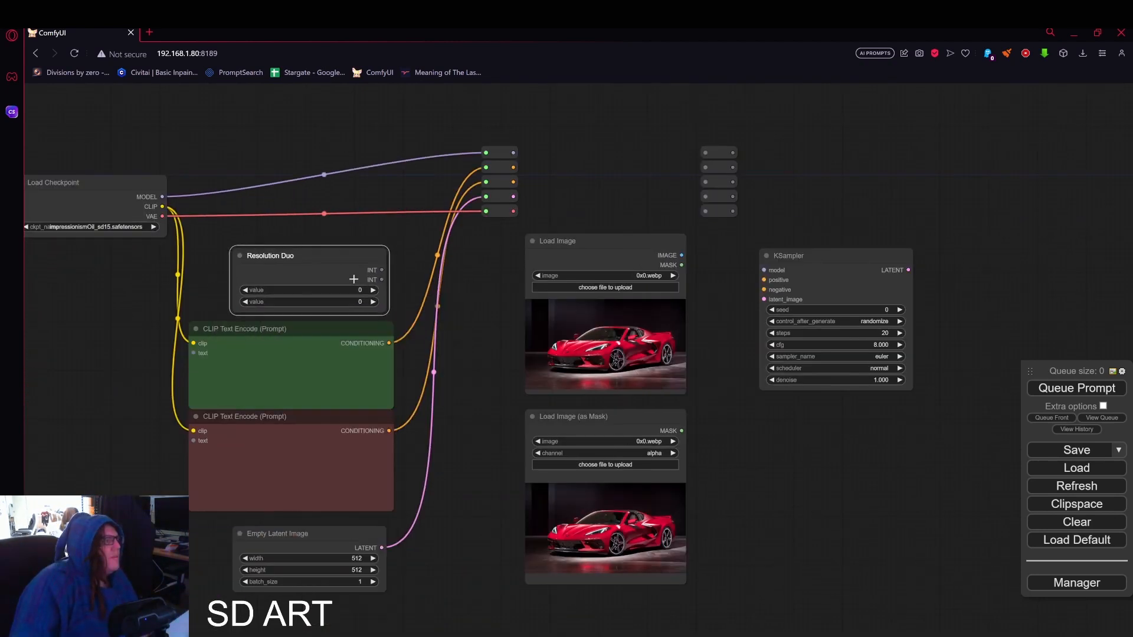
Rename the Resolution Duo node's two INT outputs to W and H
scroll(354, 271, "up", 8)
right_click(414, 299)
type("H")
left_click(441, 284)
type("W")
key("Return")
Set the Resolution Duo values to 1280 for width and 720 for height
left_click(343, 314)
type("1280")
key("Return")
left_click(338, 340)
type("720")
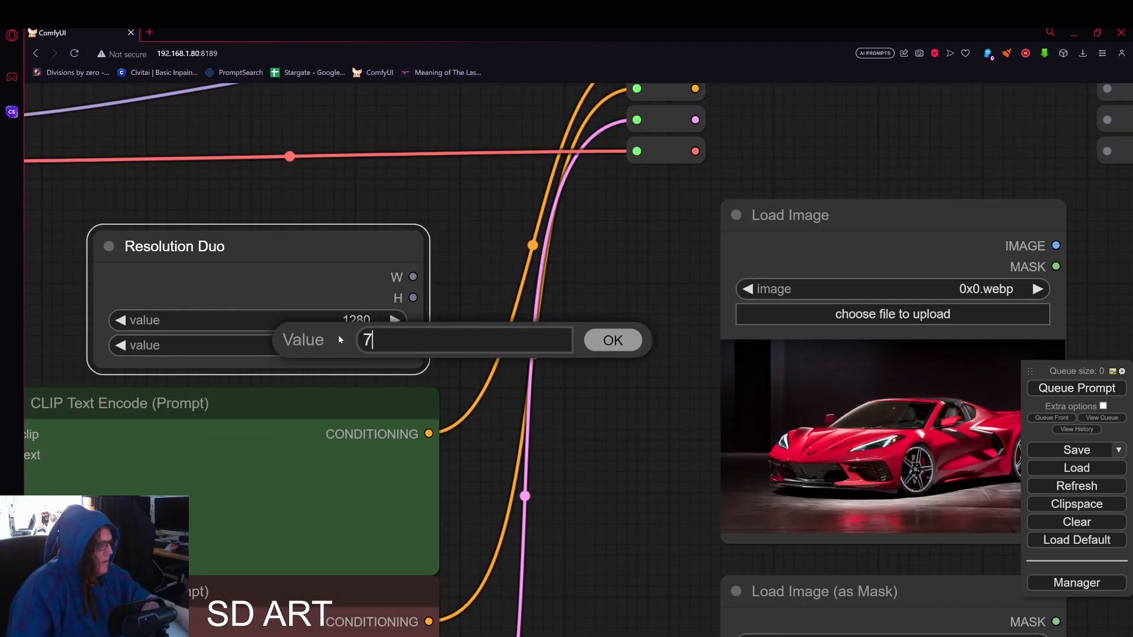
key("Return")
Place width and height reroutes above the existing ones and extend them to reroutes over the second column
left_click(431, 227)
left_click_drag(523, 189, 471, 190)
left_click_drag(322, 197, 598, 189)
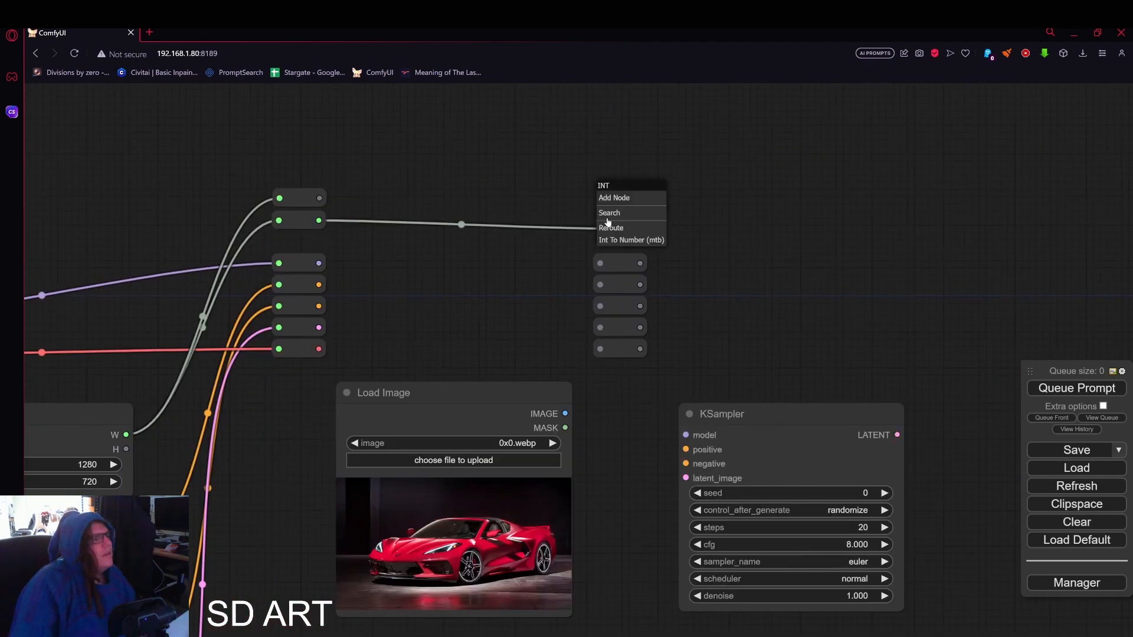
left_click(607, 227)
scroll(604, 248, "down", 2)
Create a group spanning the two reroute columns and move it over the width and height reroutes
right_click(135, 133)
left_click(152, 143)
mouse_move(204, 197)
left_mouse_down()
mouse_move(310, 255)
mouse_move(205, 197)
left_mouse_up()
left_click_drag(231, 187, 622, 187)
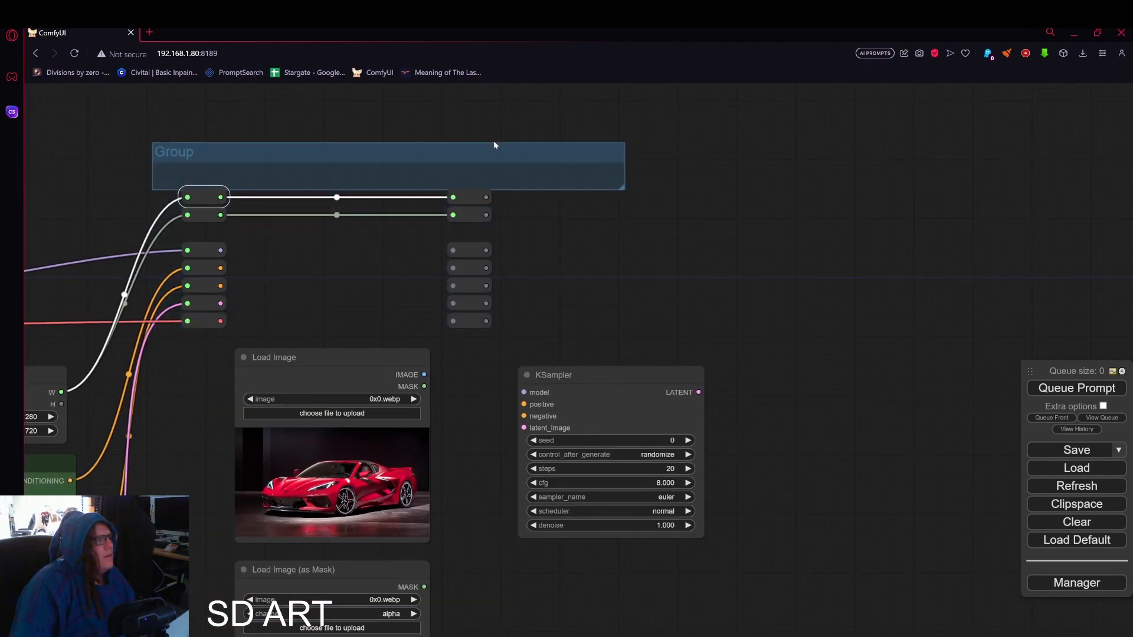
left_click_drag(493, 140, 647, 261)
left_click_drag(645, 270, 644, 199)
Position the width and height reroutes inside the group and resize it to enclose both complete reroute columns
left_click_drag(354, 266, 356, 338)
left_click_drag(357, 247, 358, 318)
left_click_drag(626, 266, 629, 337)
left_click_drag(621, 247, 624, 317)
left_click_drag(357, 198, 378, 306)
left_click_drag(794, 345, 654, 451)
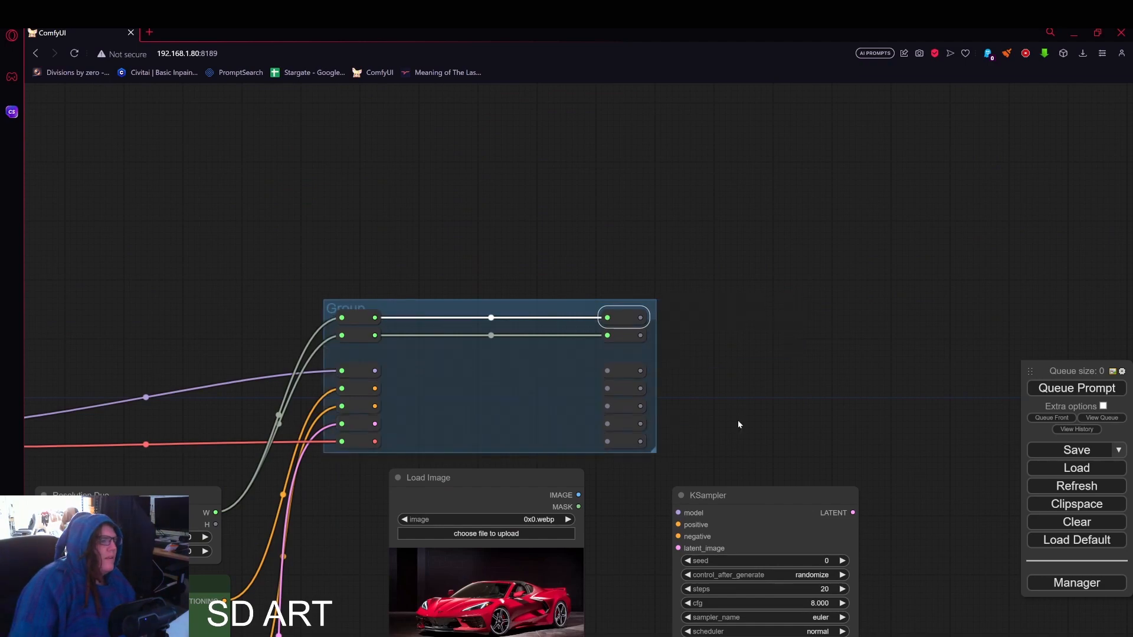
Link the matching reroutes across the group and connect Resolution Duo's H output to the second reroute
left_click_drag(738, 424, 588, 307)
left_click_drag(225, 323, 457, 324)
left_click_drag(225, 306, 457, 288)
left_click_drag(225, 270, 458, 253)
left_click_drag(106, 342, 298, 319)
left_click_drag(257, 383, 384, 195)
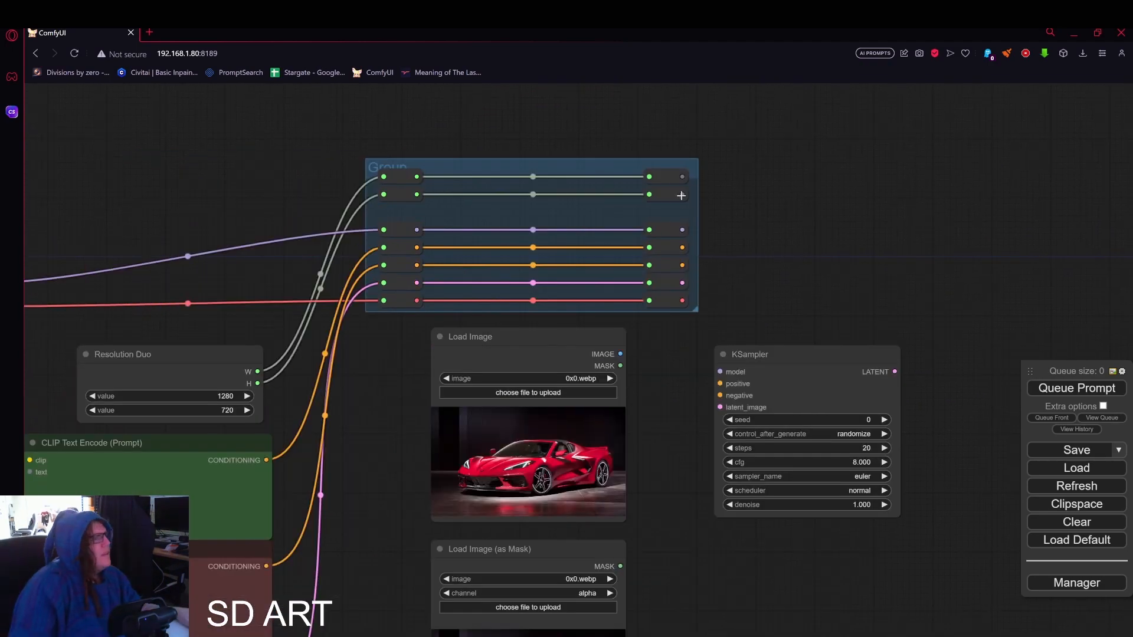
Name the outputs of the width and height reroutes in the group's right column W and H
right_click(681, 195)
left_click(696, 199)
type("H")
left_click(834, 197)
right_click(678, 176)
Name the outputs of the width and height reroutes in the group's left column W and H
right_click(415, 192)
right_click(417, 194)
left_click(431, 199)
type("H")
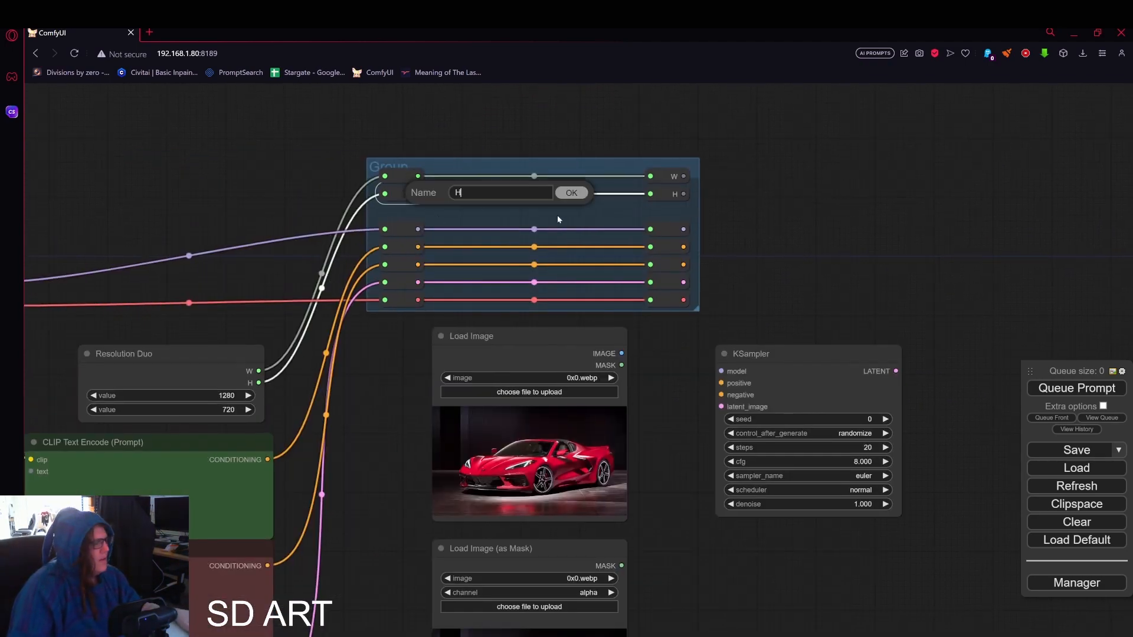
left_click(571, 193)
right_click(416, 176)
left_click(432, 182)
type("W")
Connect the group's outgoing reroutes to the middle column of pasted reroutes, matching each line
scroll(725, 118, "down", 2)
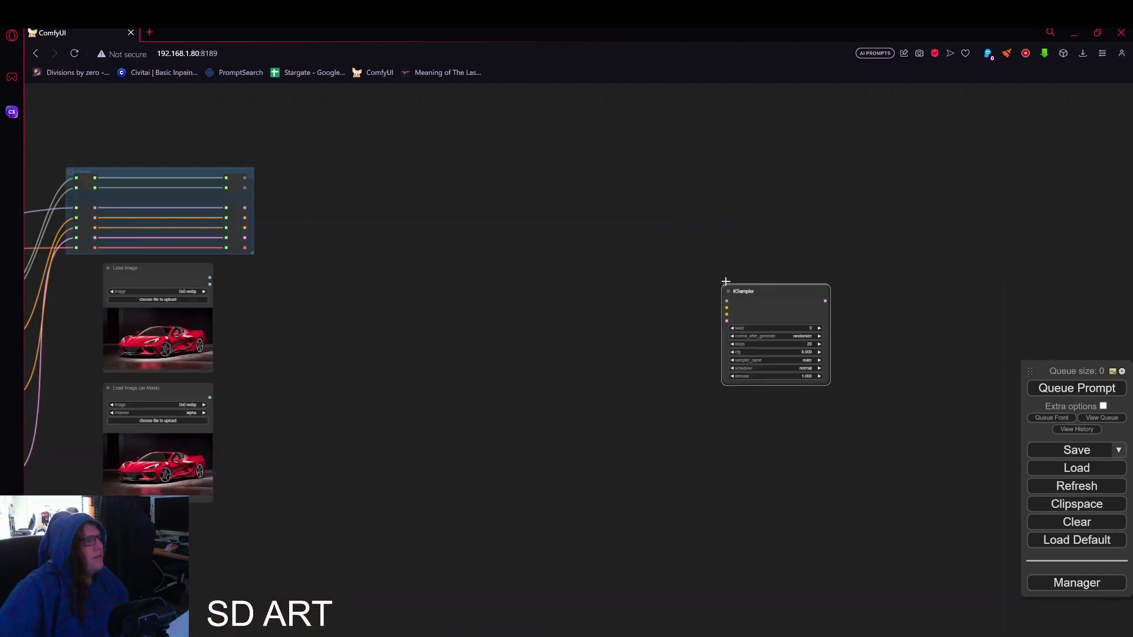
scroll(565, 287, "up", 2)
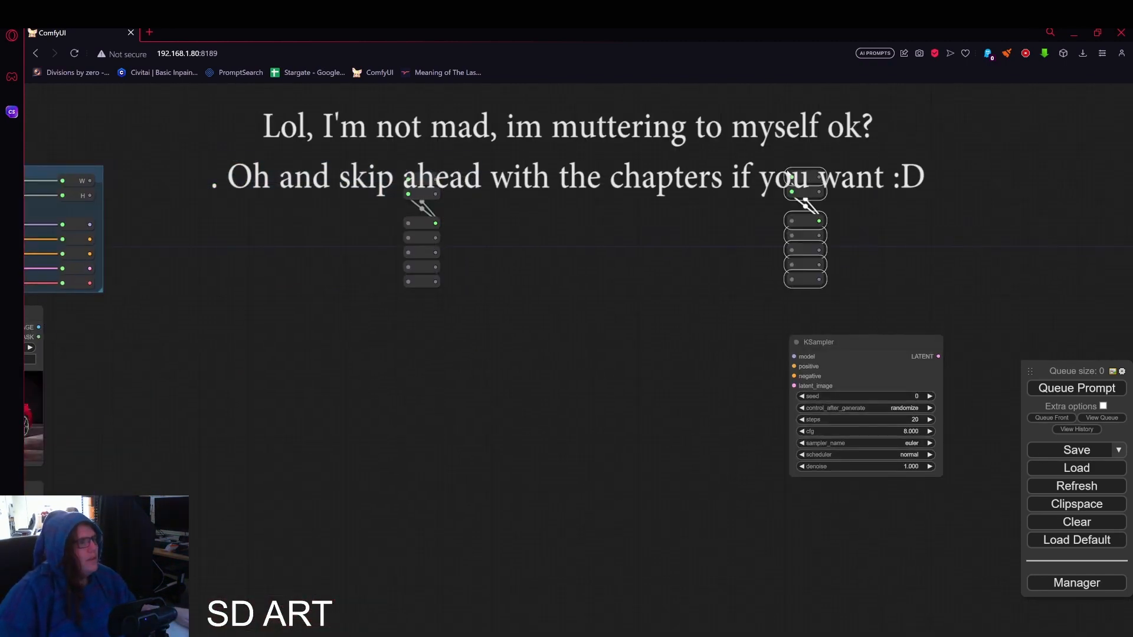
left_click_drag(294, 248, 570, 269)
left_click_drag(365, 202, 683, 199)
left_click_drag(365, 216, 683, 214)
left_click_drag(710, 214, 1066, 198)
left_click_drag(365, 245, 683, 258)
left_click_drag(366, 275, 683, 288)
left_click_drag(365, 304, 684, 302)
Connect the conditioning, latent and VAE lines from the middle reroute column to the far column above the KSampler
left_click_drag(731, 324, 783, 308)
left_click_drag(427, 296, 783, 293)
left_click_drag(427, 281, 783, 279)
left_click_drag(427, 267, 782, 264)
Add three ImageBlend nodes in a row between the Load Image and KSampler nodes
left_click_drag(358, 358, 504, 306)
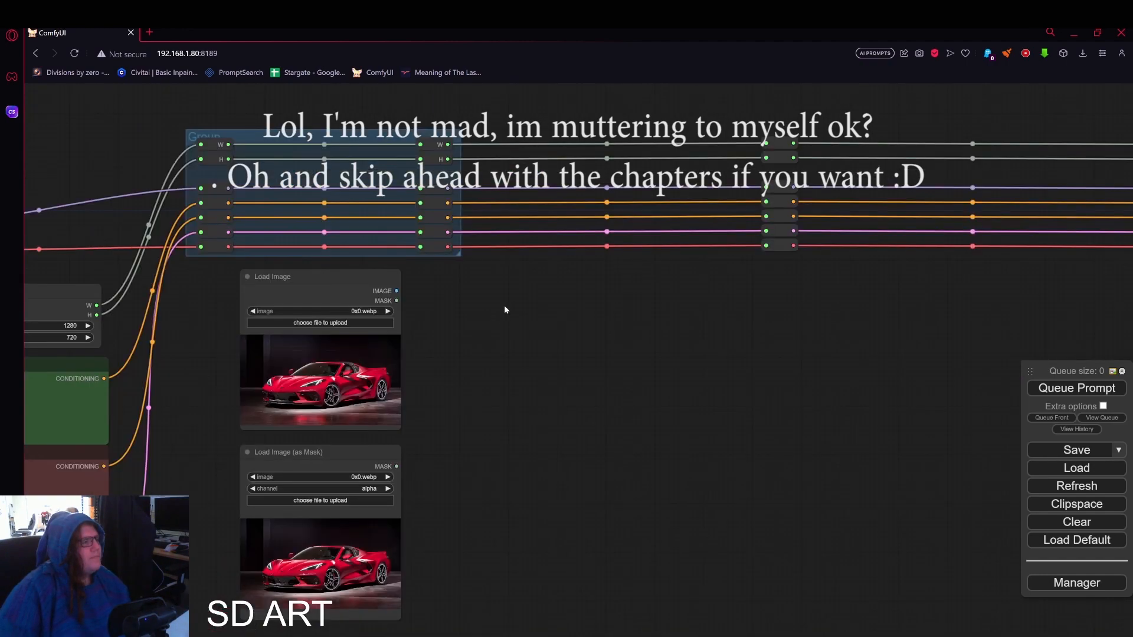
double_click(575, 321)
type("blend")
left_click(549, 371)
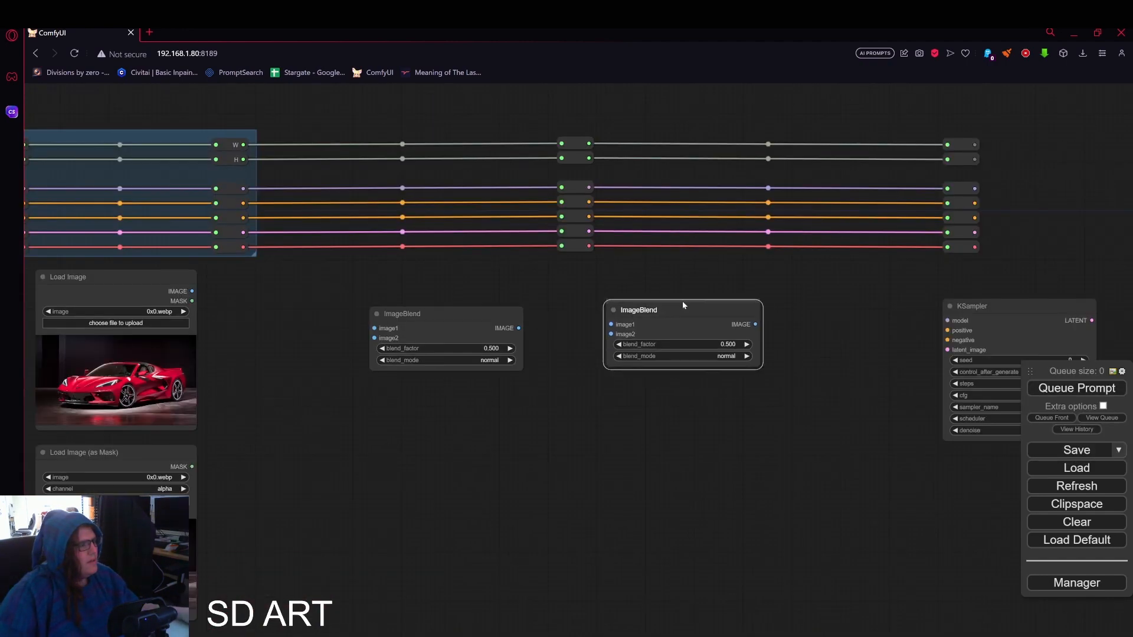
left_click_drag(682, 305, 875, 298)
left_click_drag(887, 432, 466, 380)
Feed Load Image into the first ImageBlend and chain the three ImageBlend nodes through their image1 inputs
scroll(466, 381, "down", 4)
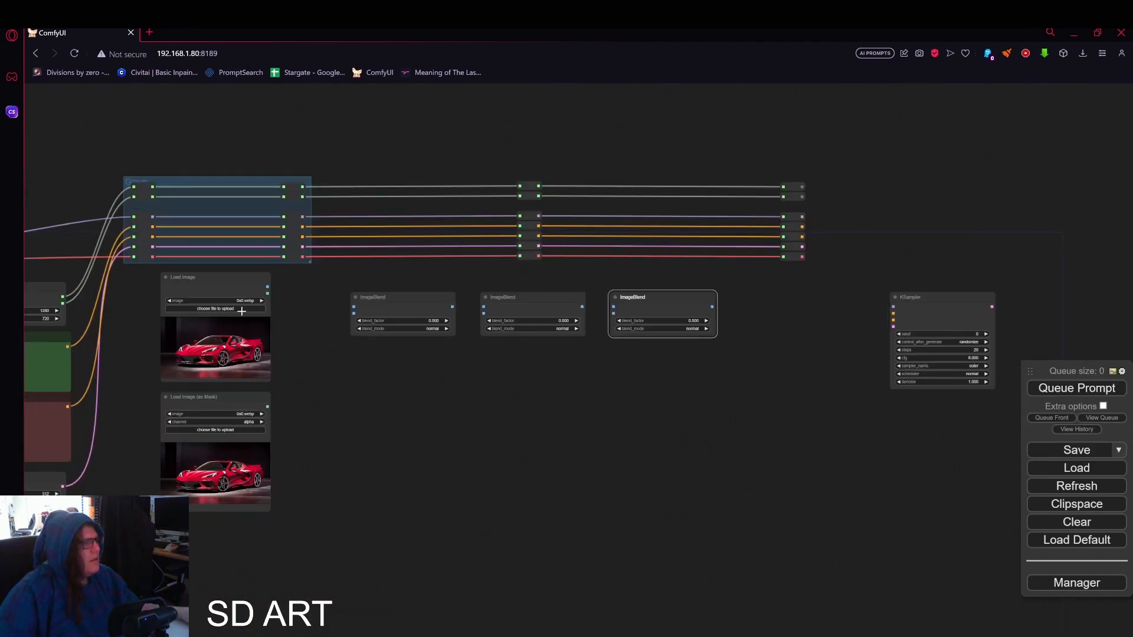
scroll(260, 302, "up", 3)
left_click_drag(265, 282, 379, 309)
left_click_drag(510, 309, 552, 309)
left_click_drag(684, 309, 725, 309)
Add a VAE Encode after the last ImageBlend, connect the VAE line, and move the KSampler next to it
left_click_drag(619, 338, 718, 338)
left_click(756, 383)
left_click_drag(847, 290, 663, 305)
left_click_drag(553, 284, 555, 360)
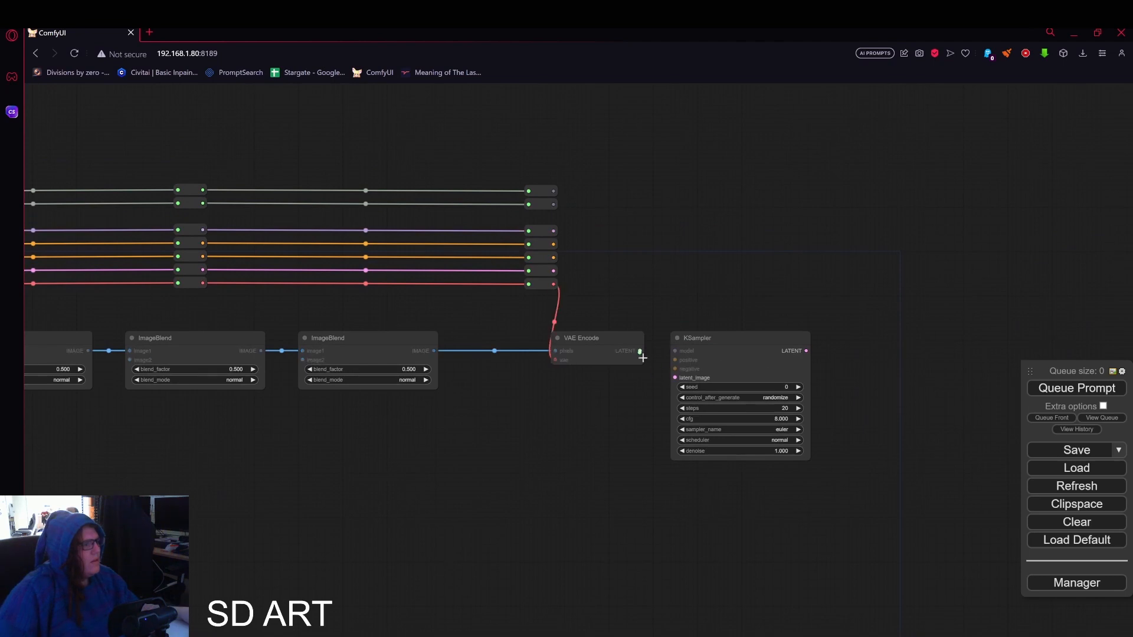
Connect the encoded latent and the negative, positive and model lines to the KSampler inputs
left_click_drag(640, 351, 675, 378)
left_click_drag(554, 258, 675, 369)
left_click_drag(554, 244, 675, 360)
left_click_drag(553, 231, 675, 351)
Set the KSampler's denoise to 0.2
scroll(907, 532, "up", 8)
left_click(585, 358)
type("0.2")
key("Return")
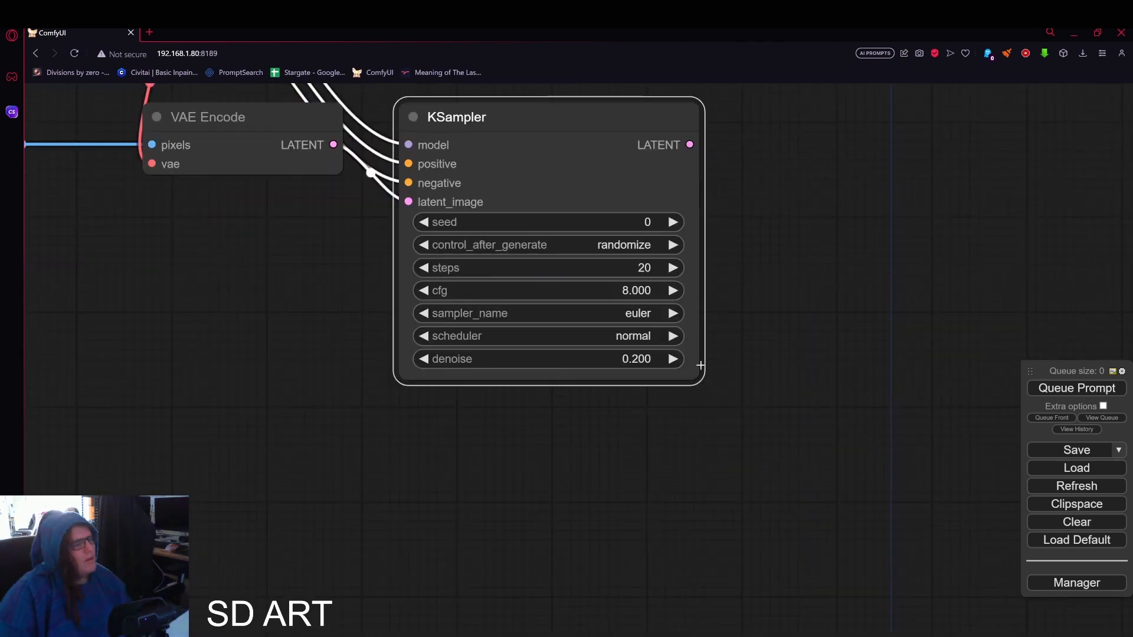
Add a VAE Decode after the KSampler and connect the VAE line to it through a reroute
scroll(360, 398, "down", 6)
left_click_drag(548, 254, 562, 248)
left_click(599, 287)
left_click_drag(562, 184, 531, 179)
left_click_drag(551, 177, 570, 260)
Duplicate the last reroute column above VAE Decode and remove the redundant VAE copy
scroll(561, 165, "down", 5)
left_click_drag(354, 118, 631, 201)
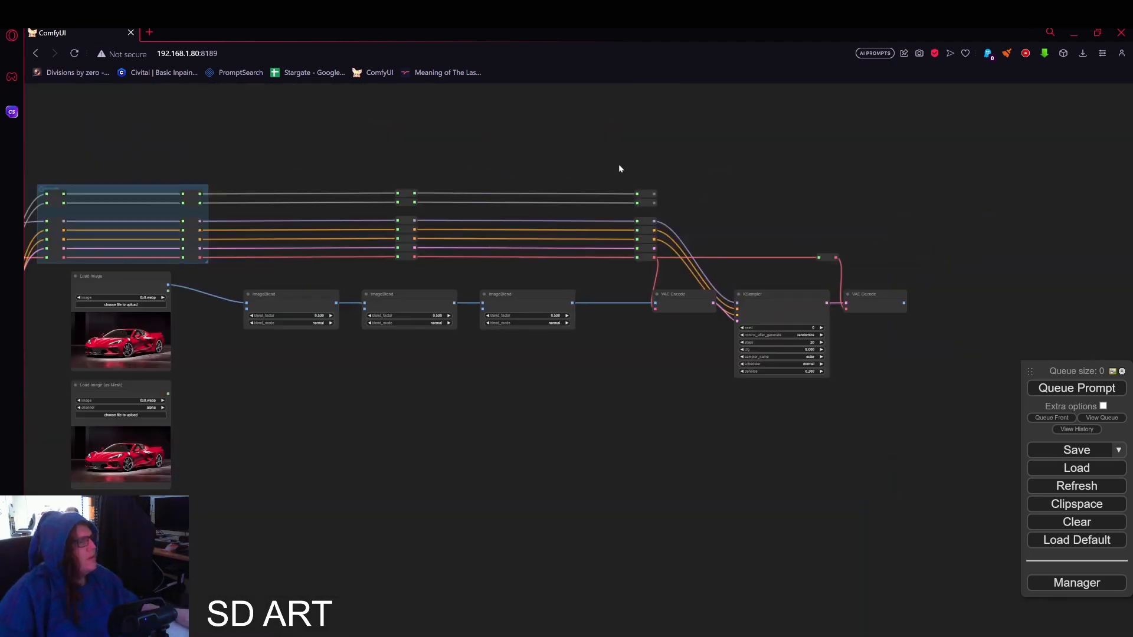
left_click_drag(618, 164, 664, 268)
key("ctrl+c")
key("ctrl+v")
left_click_drag(826, 232, 825, 210)
right_click(825, 248)
left_click(835, 441)
Align the new reroute column with the lines and connect it to the preceding column
left_click_drag(793, 168, 858, 269)
scroll(901, 206, "up", 8)
left_click_drag(740, 159, 741, 179)
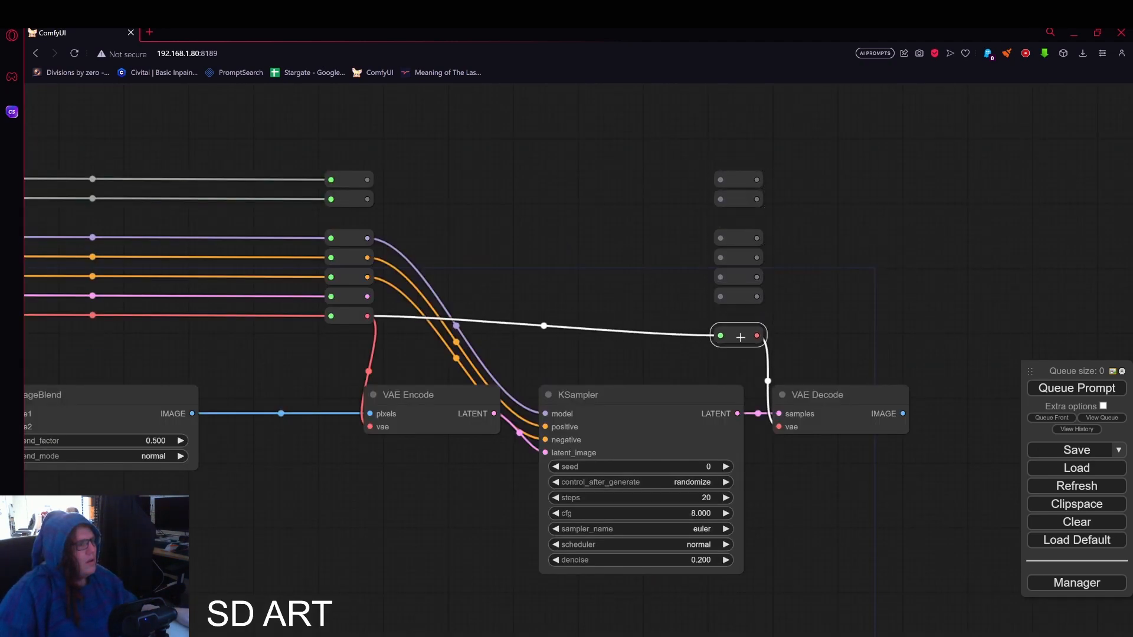
left_click_drag(740, 337, 742, 315)
left_click_drag(724, 296, 371, 296)
left_click_drag(371, 257, 725, 257)
left_click_drag(724, 237, 372, 237)
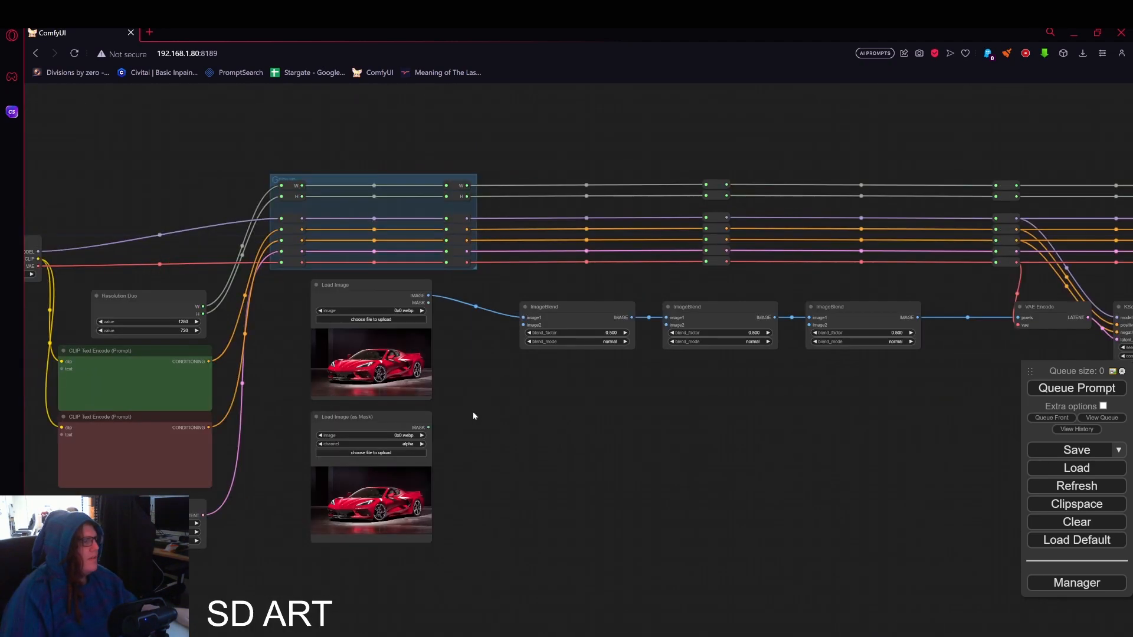
Paste two Load Image copies, connect them to image2 of the second and third ImageBlend nodes, and space them out below the blends
key("ctrl+v")
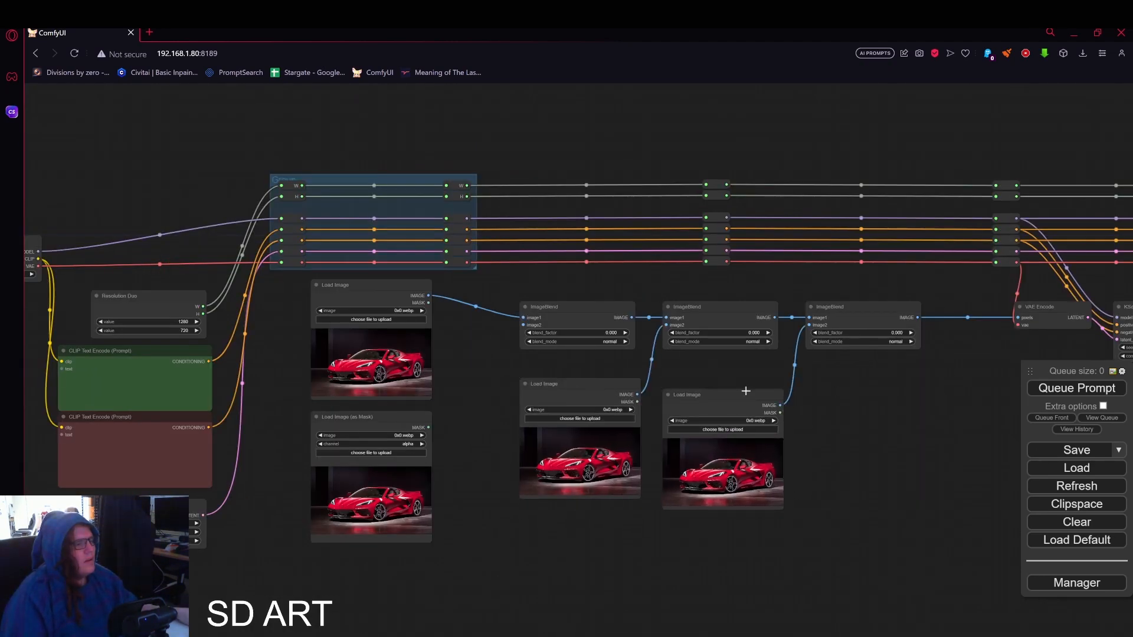
left_click_drag(745, 392, 745, 381)
scroll(819, 415, "down", 3)
left_click_drag(818, 415, 639, 360)
left_click_drag(555, 340, 563, 414)
left_click_drag(442, 340, 434, 414)
scroll(558, 379, "up", 3)
left_click_drag(378, 363, 620, 347)
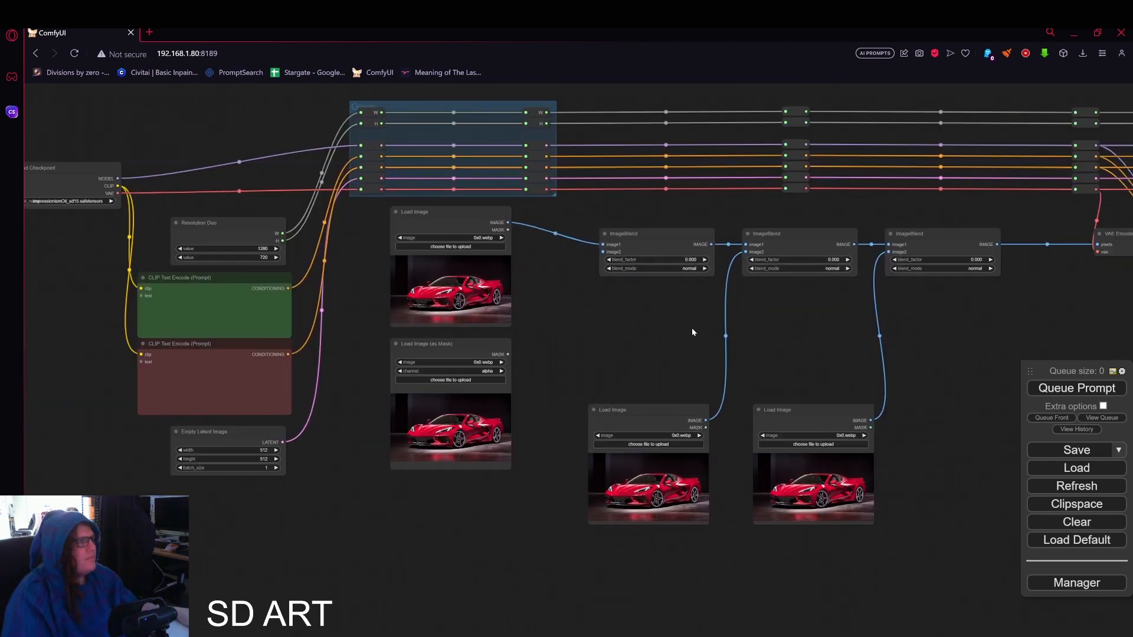
Extend the reroute group so that it spans all of the reroute columns
left_click_drag(694, 332, 774, 489)
left_click_drag(507, 250, 507, 116)
left_click_drag(762, 378, 645, 455)
scroll(645, 454, "down", 4)
left_click_drag(265, 389, 789, 389)
Add a KSampler above the group's first column and connect the model, positive, negative and latent lines to it
left_click_drag(474, 228, 699, 250)
scroll(425, 266, "up", 8)
left_click(557, 209)
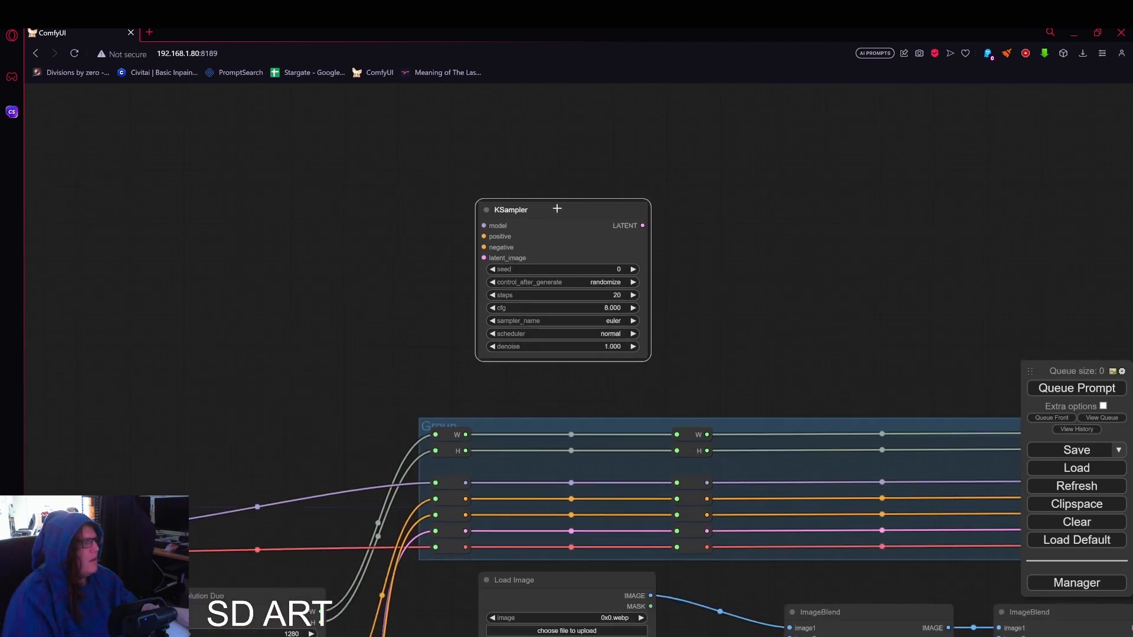
left_click_drag(557, 208, 589, 209)
left_click_drag(848, 209, 801, 250)
scroll(801, 250, "down", 3)
left_click_drag(515, 492, 517, 489)
left_click_drag(552, 262, 552, 263)
scroll(702, 322, "up", 4)
left_click_drag(702, 321, 631, 286)
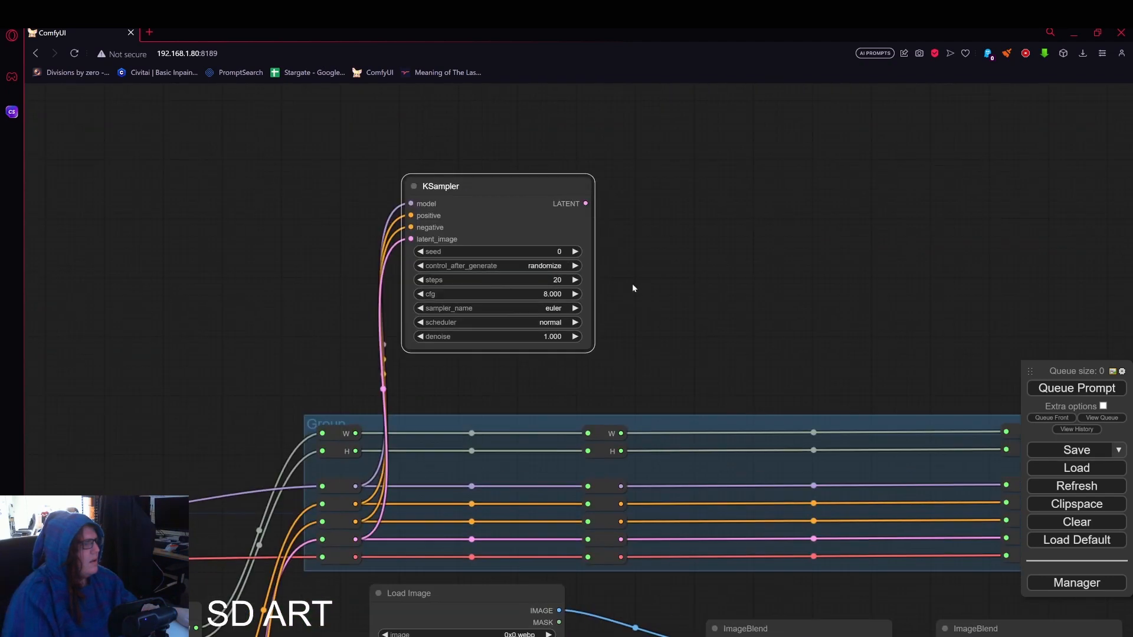
Add a VAE Decode after the upper KSampler, connect the VAE line to it, and attach a Preview Image
scroll(631, 286, "down", 3)
double_click(578, 448)
left_click_drag(331, 472, 413, 299)
right_click(472, 464)
left_click(486, 479)
scroll(624, 399, "down", 4)
left_click_drag(548, 172, 567, 172)
left_click_drag(657, 179, 545, 202)
left_click_drag(510, 204, 527, 202)
left_click(563, 260)
left_click_drag(510, 386, 526, 228)
left_click(551, 279)
left_click_drag(593, 239, 700, 308)
Add two Text box nodes and connect their strings to the text inputs of the two CLIP Text Encode nodes
scroll(177, 424, "up", 8)
left_click_drag(177, 424, 459, 273)
double_click(263, 338)
left_click_drag(455, 377, 198, 269)
type("text")
left_click(265, 381)
key("ctrl+v")
left_click_drag(408, 442, 454, 494)
left_click_drag(407, 288, 455, 379)
scroll(471, 293, "down", 4)
left_click_drag(719, 330, 398, 335)
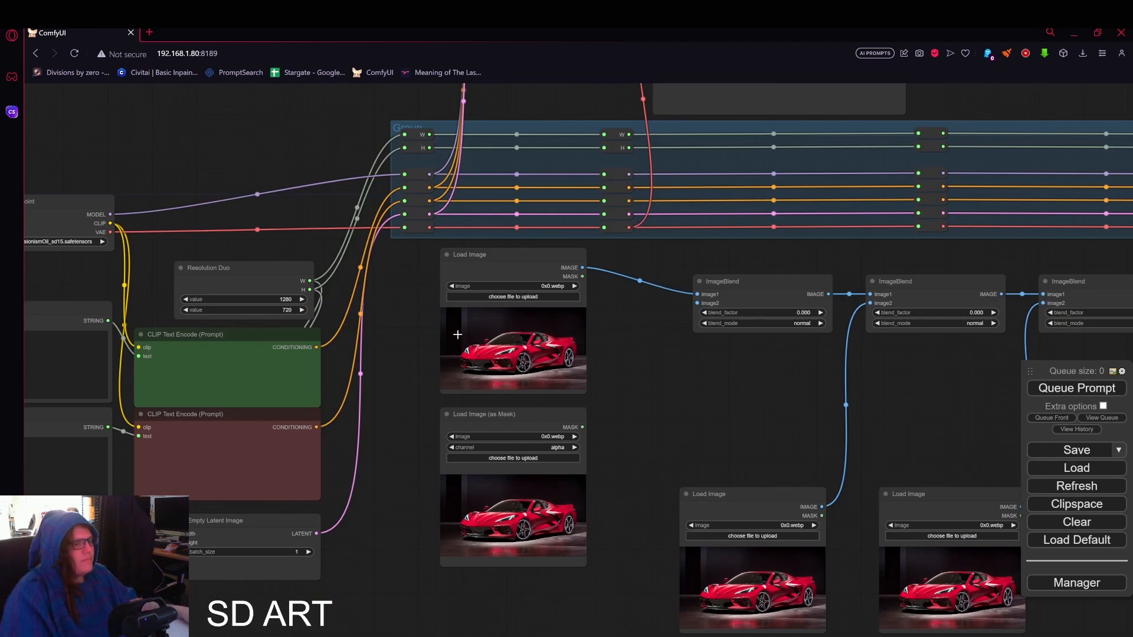
Colour the upper Text box green and the lower Text box red
left_click_drag(219, 171, 560, 174)
right_click(364, 312)
left_click(377, 446)
left_click(463, 489)
right_click(366, 416)
left_click(377, 529)
left_click(473, 506)
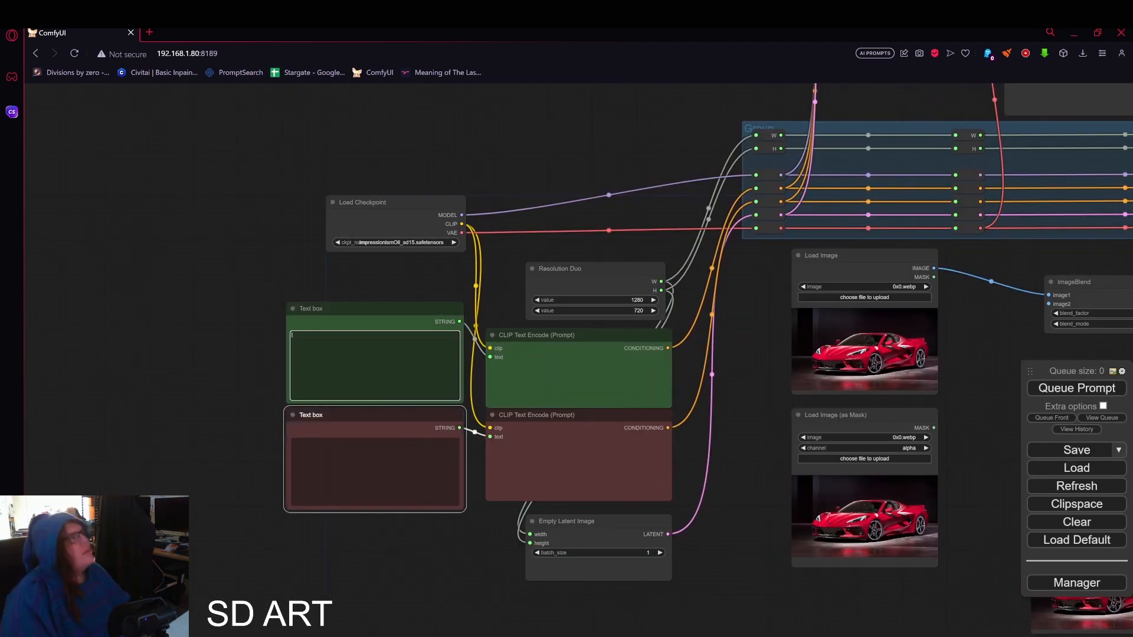
Space the green and red Text box nodes apart vertically beside their CLIP Text Encode nodes
left_click_drag(365, 308, 366, 294)
left_click_drag(366, 416, 366, 469)
left_click_drag(365, 294, 366, 334)
Copy the green Text box and its CLIP Text Encode and paste the pair above the group beside the Preview Image
left_click_drag(426, 320, 473, 345)
scroll(473, 345, "down", 6)
left_click_drag(991, 432, 649, 400)
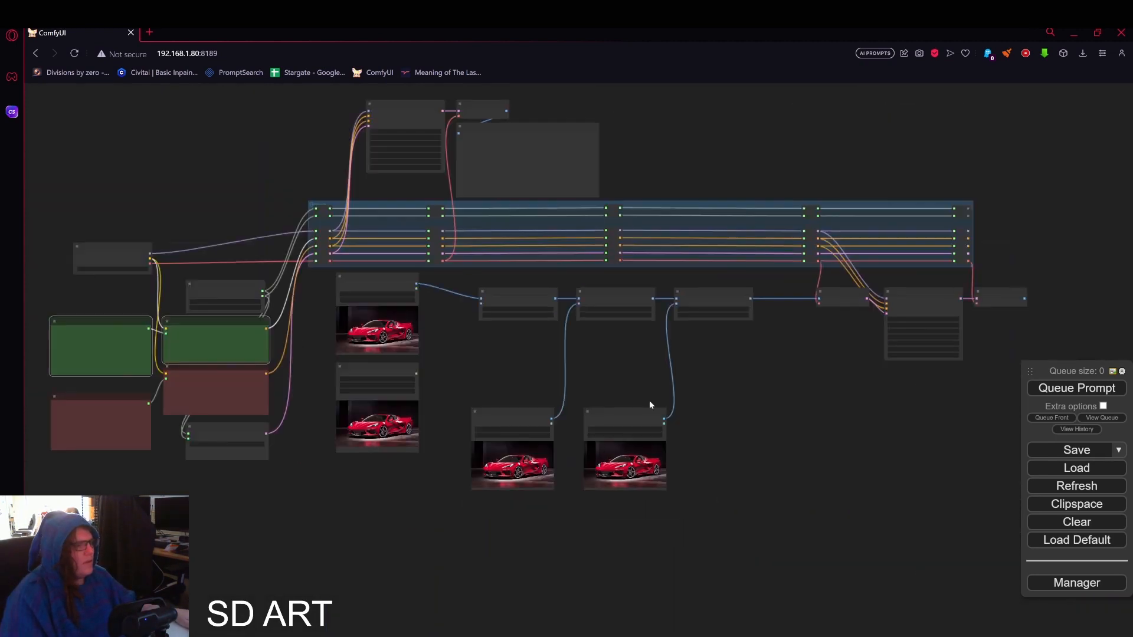
scroll(716, 131, "up", 3)
left_click_drag(716, 131, 494, 181)
key("ctrl+v")
left_click_drag(582, 169, 573, 169)
Route the checkpoint's CLIP output into the group through new reroutes between the H and model lines, and align the middle reroute column
left_click_drag(460, 254, 871, 256)
left_click_drag(152, 355, 557, 310)
left_click(383, 340)
scroll(417, 304, "up", 3)
left_click(437, 313)
left_click_drag(384, 310, 868, 309)
left_click(878, 340)
left_click_drag(918, 307, 641, 415)
scroll(643, 443, "up", 7)
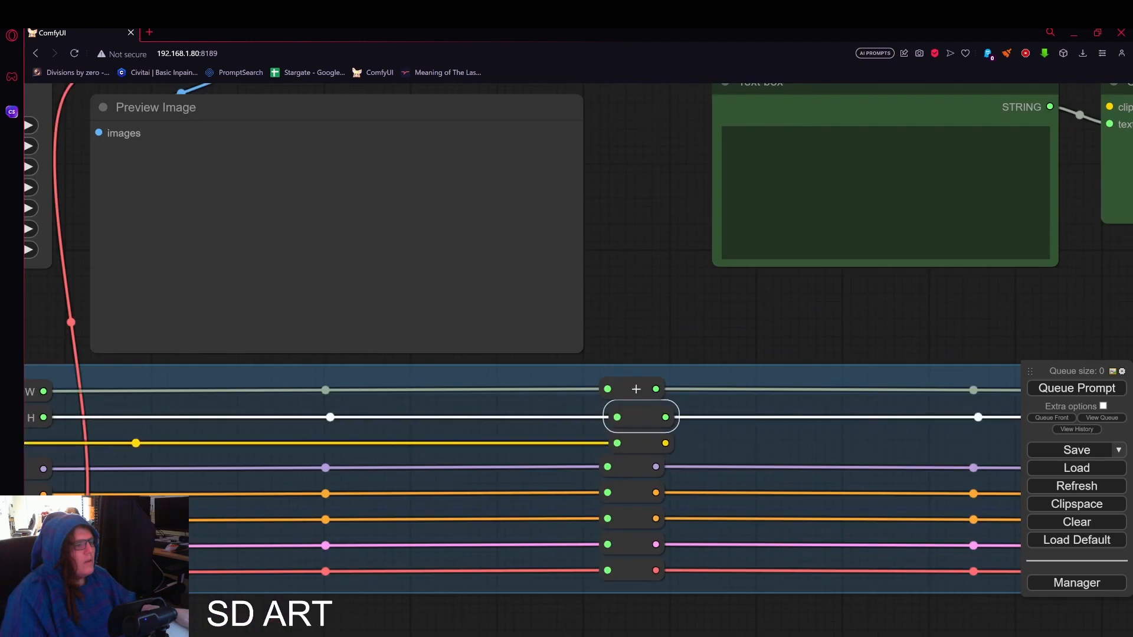
left_click_drag(635, 565, 653, 563)
Connect the CLIP line through another reroute to the copied CLIP Text Encode and link its conditioning to the positive reroute before the final KSampler
scroll(804, 428, "down", 8)
left_click(936, 466)
left_click_drag(738, 433, 574, 404)
left_click_drag(581, 437, 582, 281)
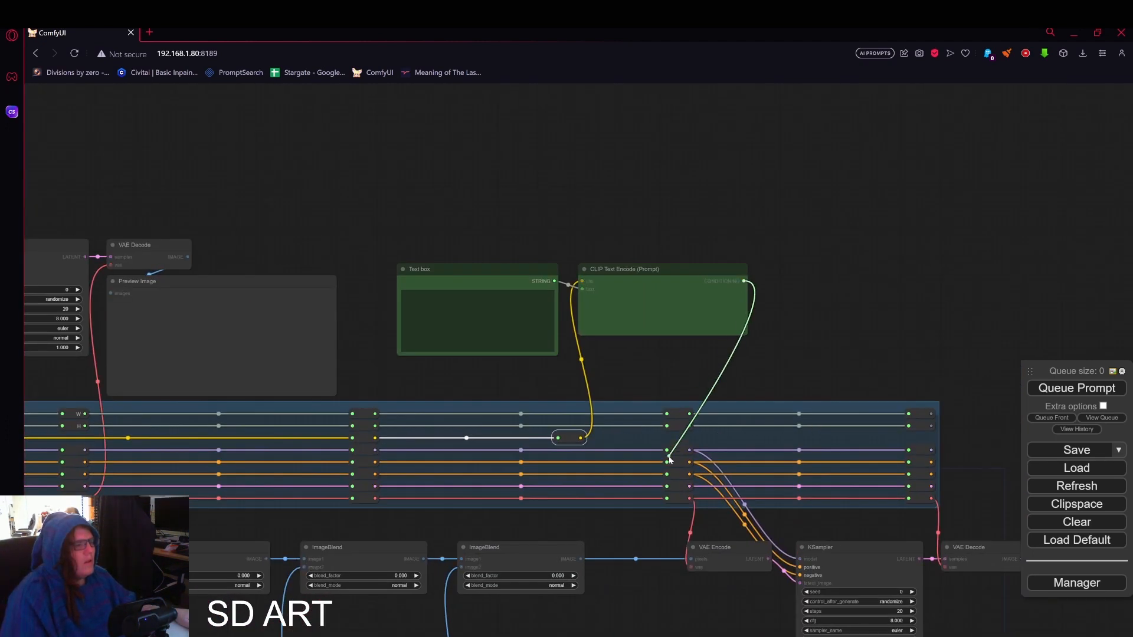
left_click_drag(682, 466, 667, 462)
Shrink the copied Text box and CLIP Text Encode and arrange them compactly with the CLIP reroute between the reroute columns
left_click_drag(590, 378, 662, 373)
left_click_drag(628, 349, 613, 318)
left_click_drag(531, 264, 507, 265)
left_click_drag(712, 264, 662, 265)
left_click_drag(771, 332, 690, 297)
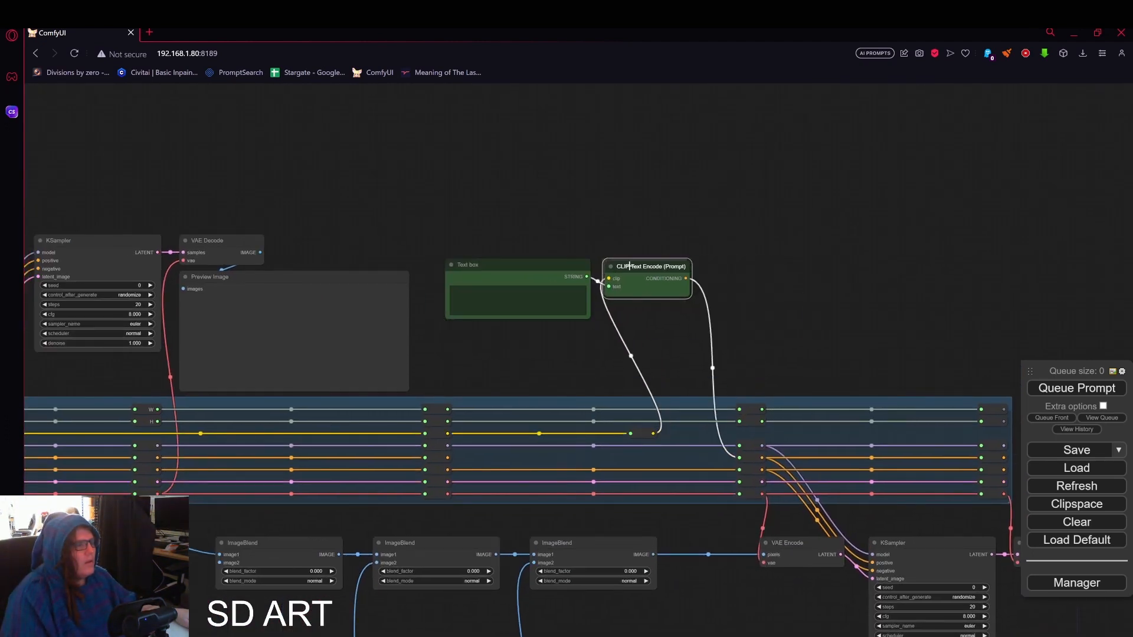
left_click_drag(642, 434, 594, 434)
left_click_drag(694, 264, 658, 264)
left_click_drag(545, 269, 541, 273)
Rename the copied green Text box as 2ndprompt
scroll(542, 233, "up", 6)
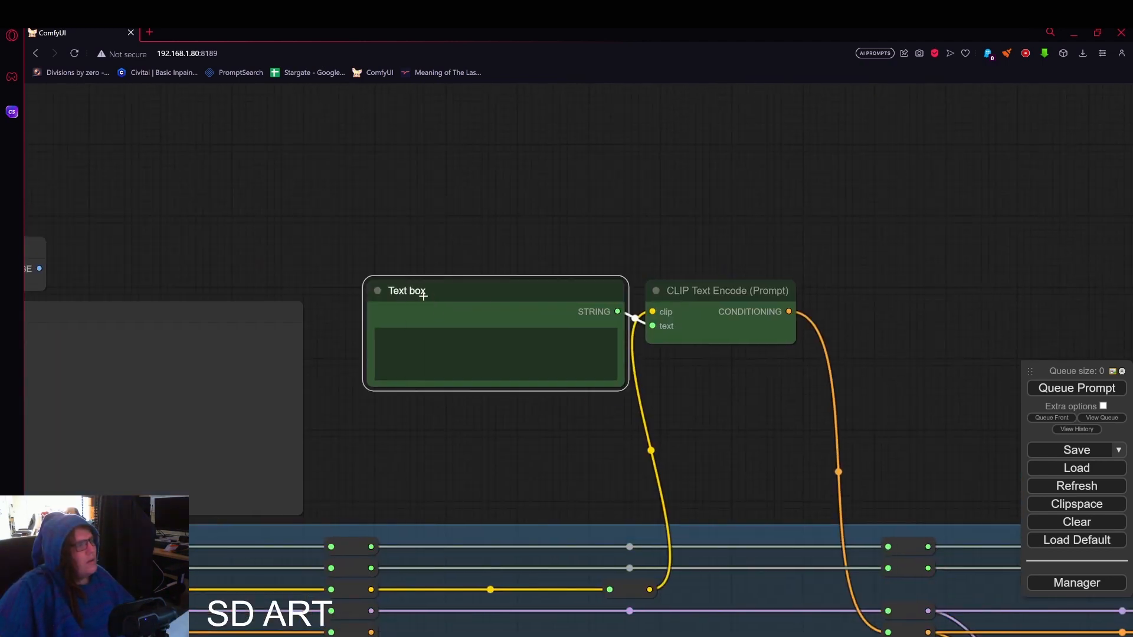
right_click(416, 291)
left_click(443, 353)
left_click_drag(702, 389, 720, 499)
left_click_drag(522, 353, 468, 353)
type("2nd prompt")
key("Return")
Move the VAE Encode slightly down and the KSampler following it slightly up
scroll(512, 357, "down", 4)
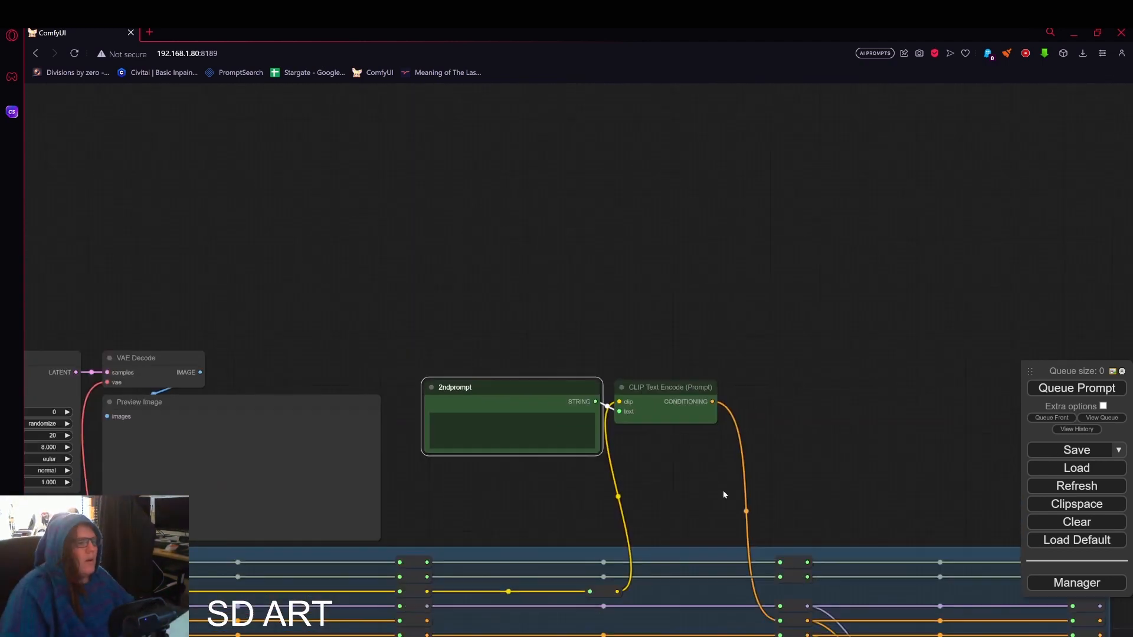
left_click_drag(723, 490, 541, 167)
scroll(667, 364, "down", 1)
left_click_drag(666, 366, 667, 379)
left_click_drag(773, 368, 760, 354)
scroll(805, 415, "down", 1)
left_click_drag(1003, 410, 884, 503)
left_click_drag(281, 510, 723, 493)
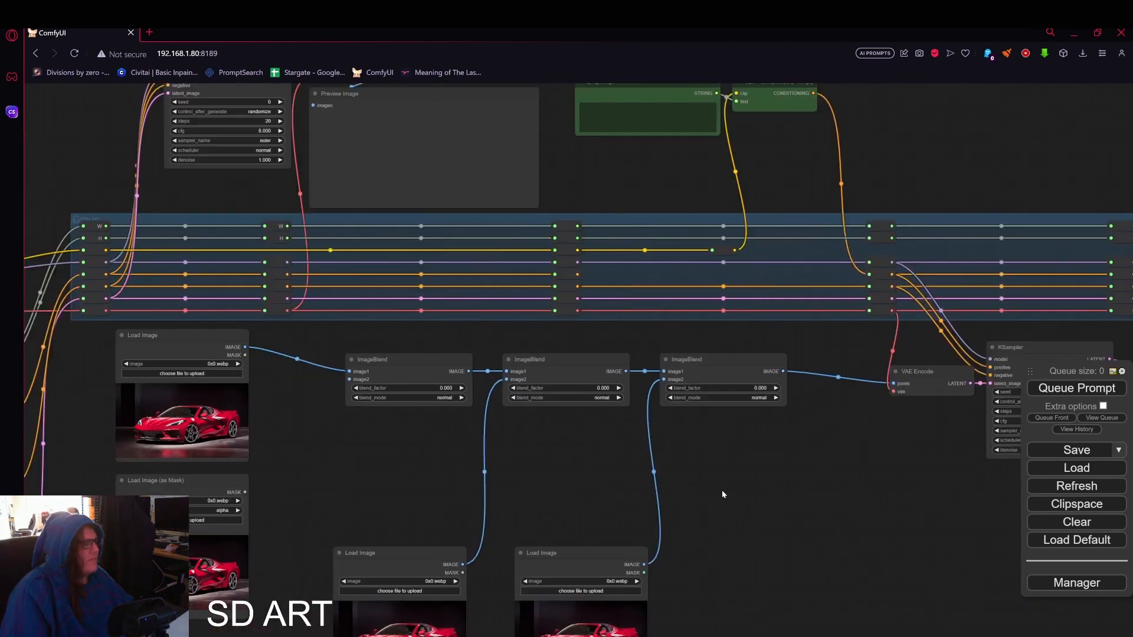
left_click_drag(330, 437, 716, 570)
double_click(439, 245)
type("switch")
scroll(439, 294, "down", 2)
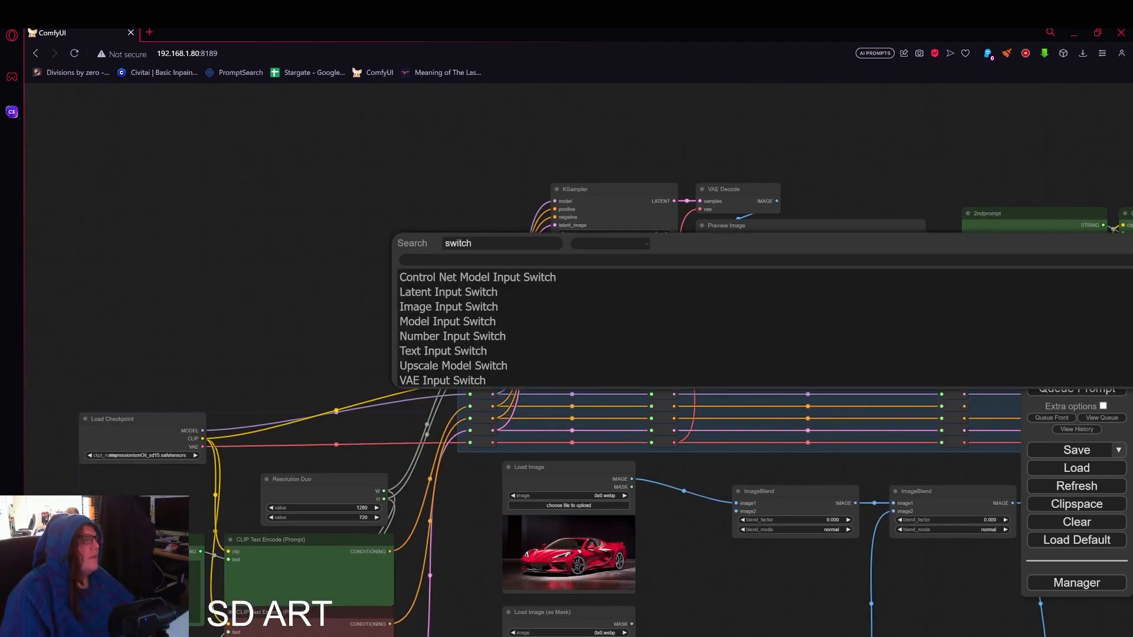
double_click(458, 243)
key("BackSpace")
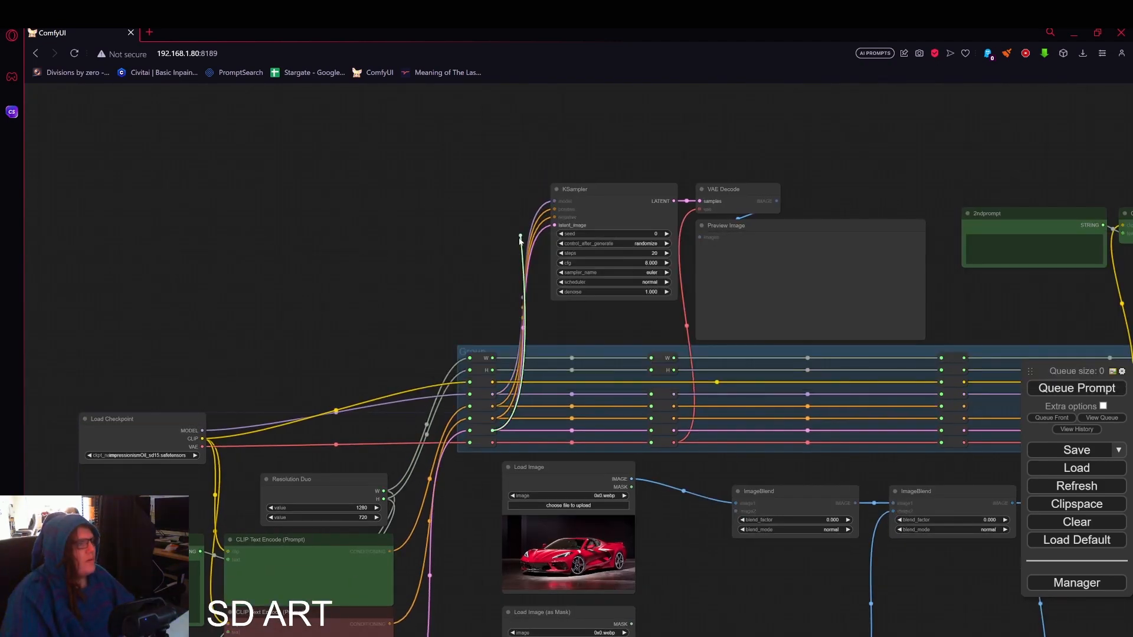
Insert a reroute on the latent line in front of the upper KSampler's latent_image input
left_click_drag(511, 225, 503, 222)
left_click_drag(525, 146, 423, 231)
left_click_drag(810, 203, 473, 129)
left_click_drag(518, 196, 738, 112)
Draw the string outputs of both Text boxes up to two new reroutes placed above the Load Checkpoint
scroll(738, 112, "down", 2)
scroll(458, 295, "up", 4)
left_click_drag(776, 293, 1115, 337)
scroll(380, 472, "down", 1)
left_click_drag(226, 495, 284, 121)
left_click(311, 152)
scroll(318, 236, "down", 1)
left_click_drag(272, 573, 327, 128)
left_click(347, 164)
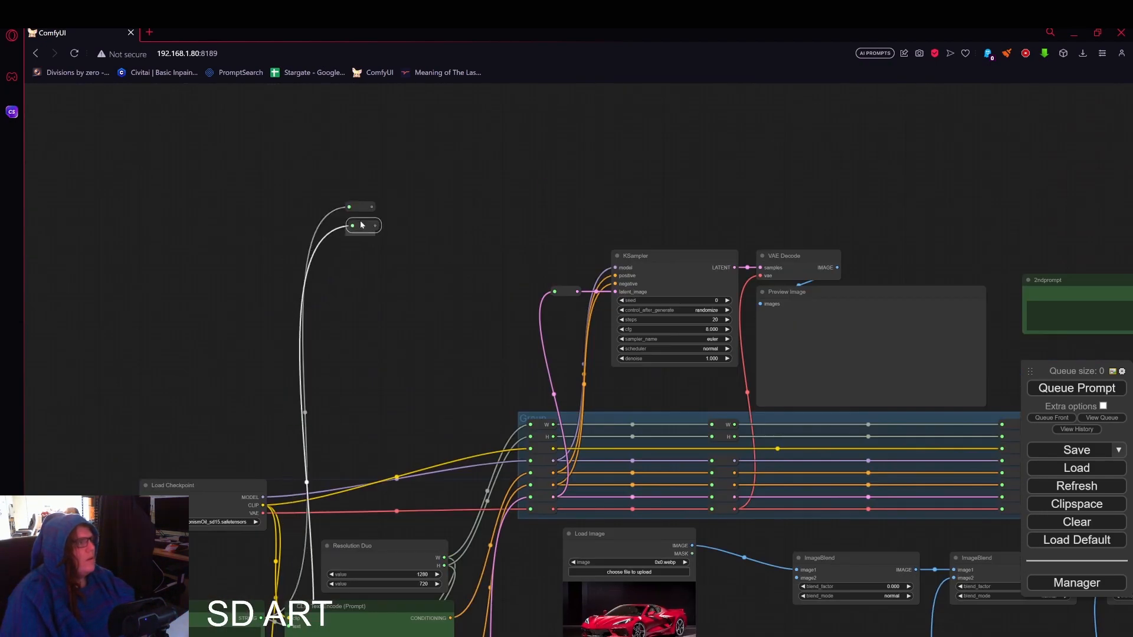
Colour the two new string reroutes to match their green and red Text boxes
right_click(357, 207)
left_click(378, 361)
left_click(442, 398)
right_click(359, 229)
left_click(377, 384)
left_click(442, 397)
left_click_drag(450, 200, 364, 202)
Begin the positive prompt in the green Text box with "A dragon sitting on a mound of gold,"
scroll(354, 378, "down", 1)
left_click_drag(354, 378, 495, 167)
left_click(284, 386)
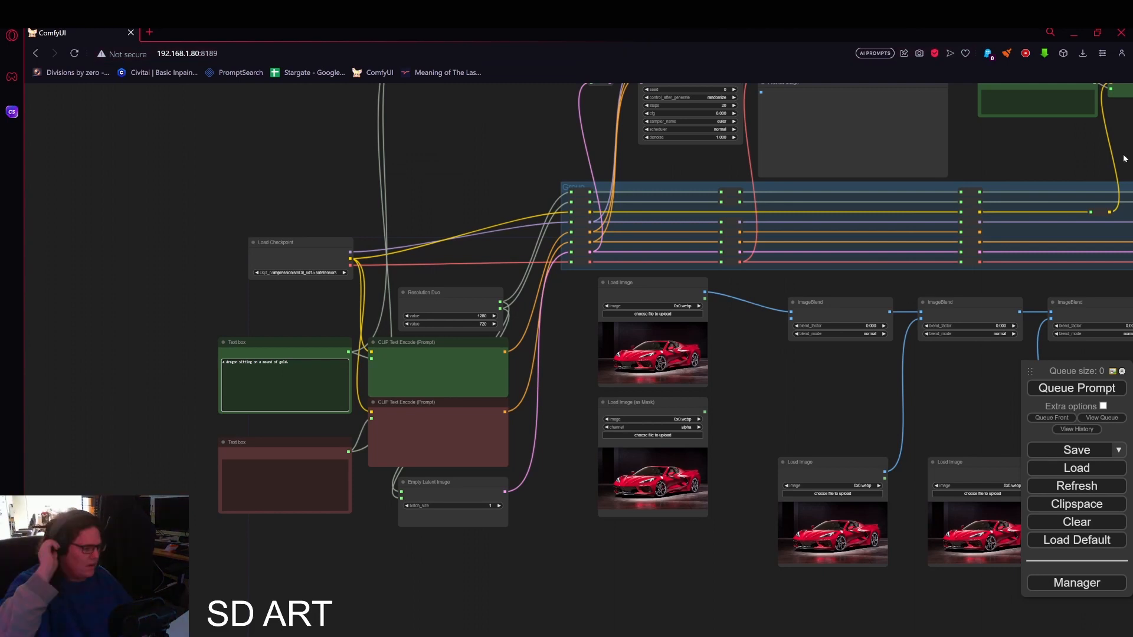
key("super")
type("spotify")
key("Return")
left_click(338, 372)
left_click(533, 60)
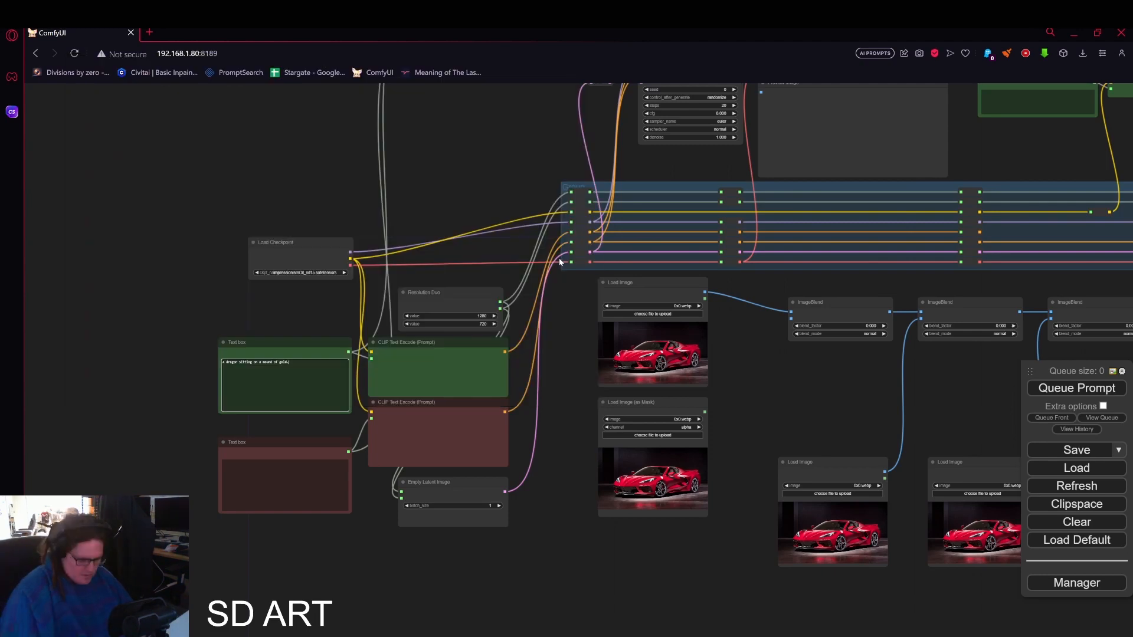
Finish the positive prompt with "by ridley scott," and put "photo of" at its start
scroll(179, 416, "up", 5)
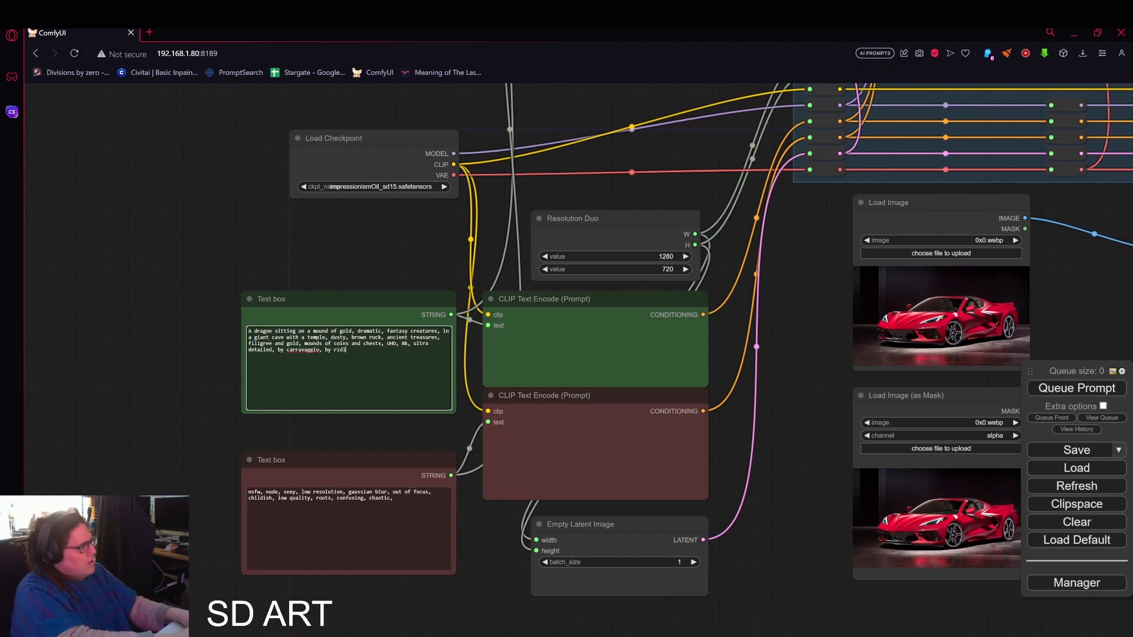
type("t,")
right_click(338, 348)
left_click(375, 351)
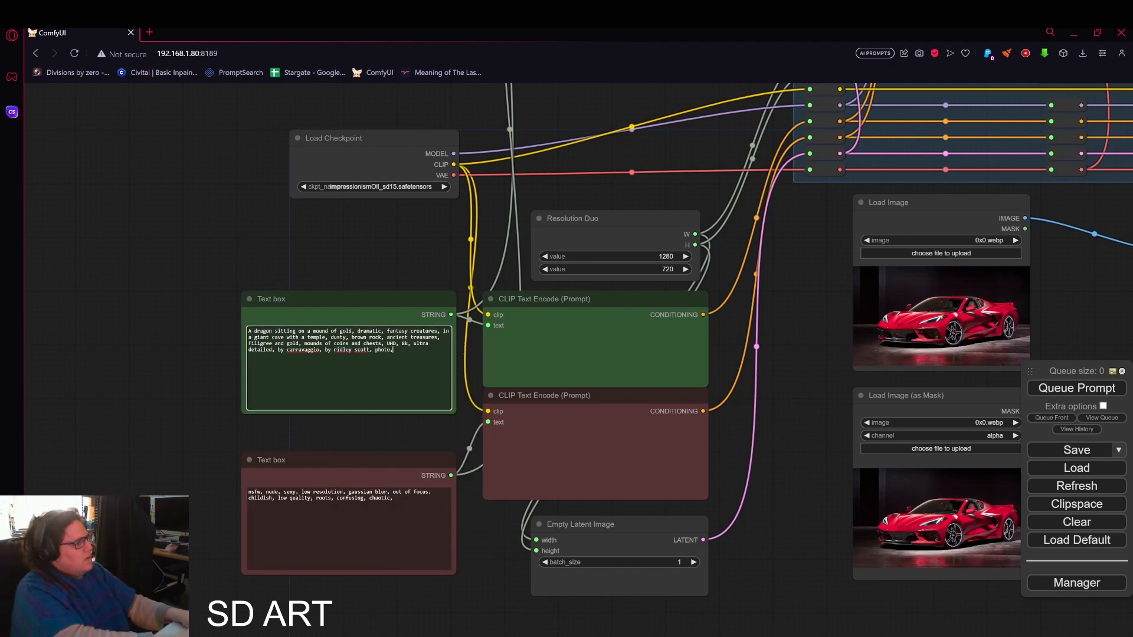
key("BackSpace")
key("BackSpace")
key("BackSpace")
Switch the Load Checkpoint model to realisticVisionV51_v51VAE.safetensors
left_click(407, 186)
left_click(494, 246)
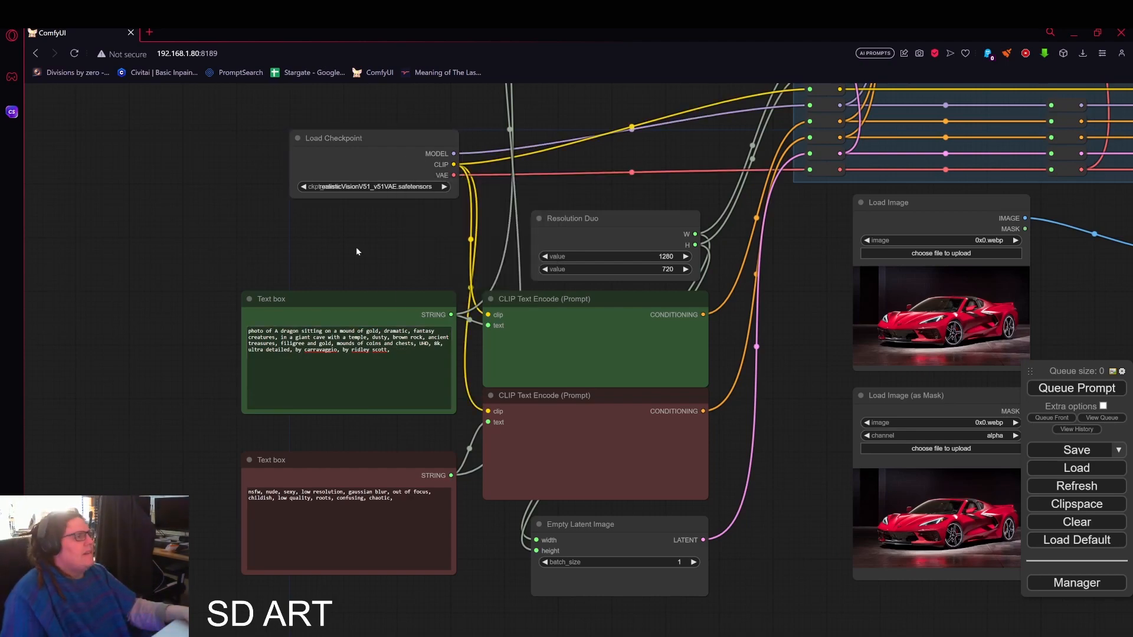
Queue the workflow for generation and show the queue while watching the upper KSampler
left_click_drag(815, 313, 690, 320)
left_click_drag(997, 309, 722, 528)
scroll(723, 527, "down", 4)
left_click(1076, 389)
left_click_drag(964, 331, 912, 265)
left_click(1101, 417)
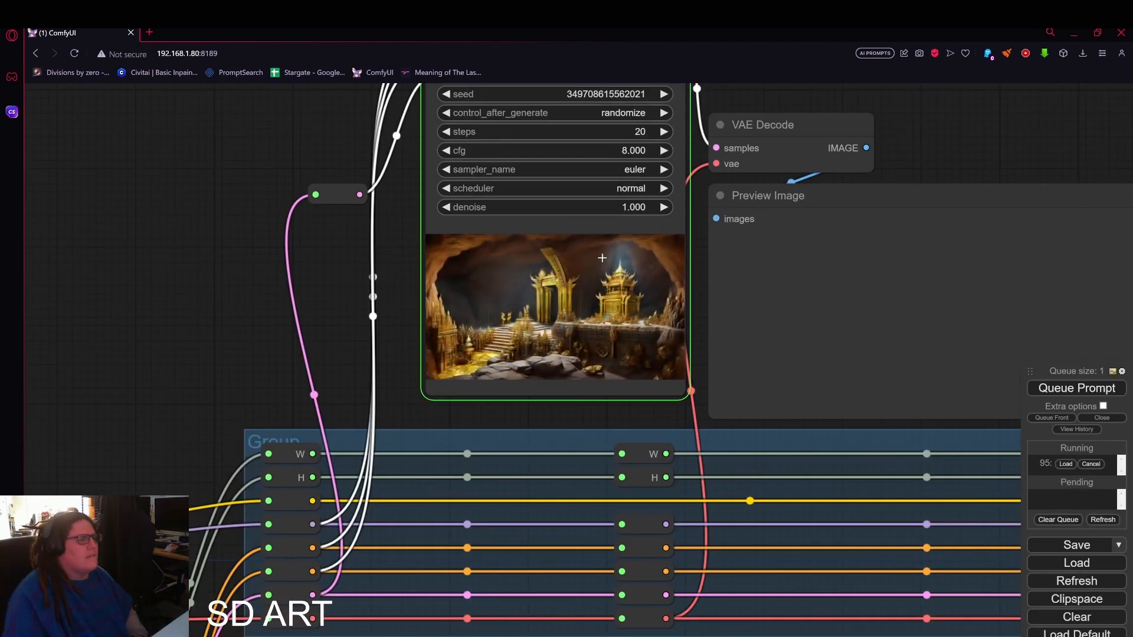
Emphasize "dragon sitting on a mound of gold" in the positive prompt with a weight of 1.35
left_click_drag(464, 431, 653, 431)
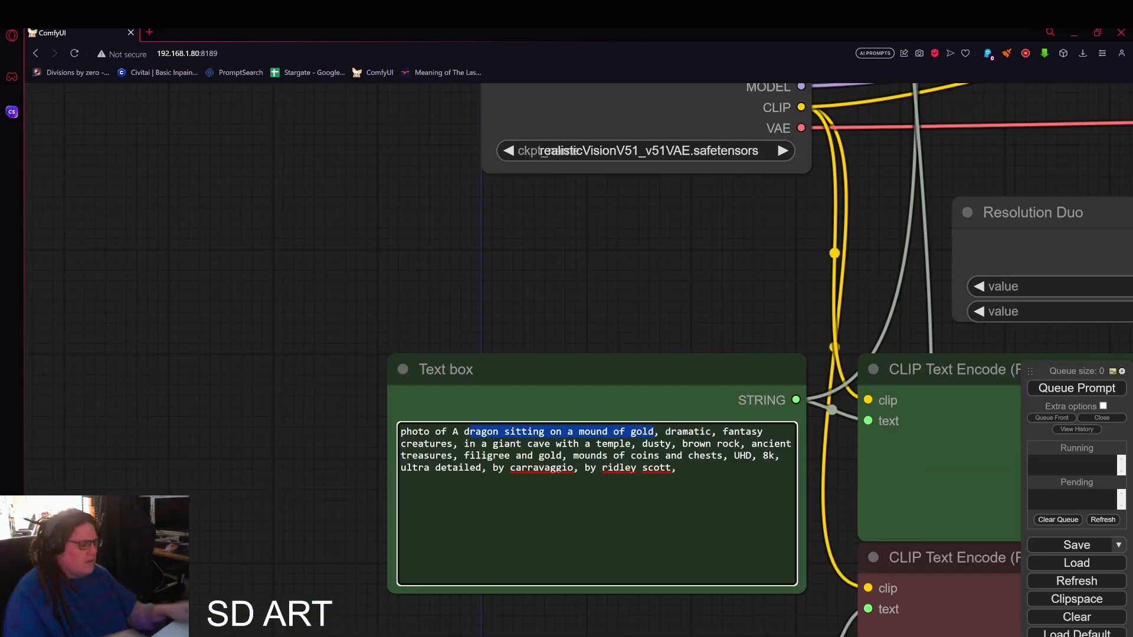
key("ctrl+Up")
key("ctrl+Up")
key("ctrl+Up")
key("ctrl+Up")
key("ctrl+Up")
key("ctrl+Up")
key("ctrl+Up")
Extend the weighted phrase to "(a dragon sitting on a mound of gold:1.35)" and queue the workflow
scroll(751, 280, "down", 2)
left_click(517, 406)
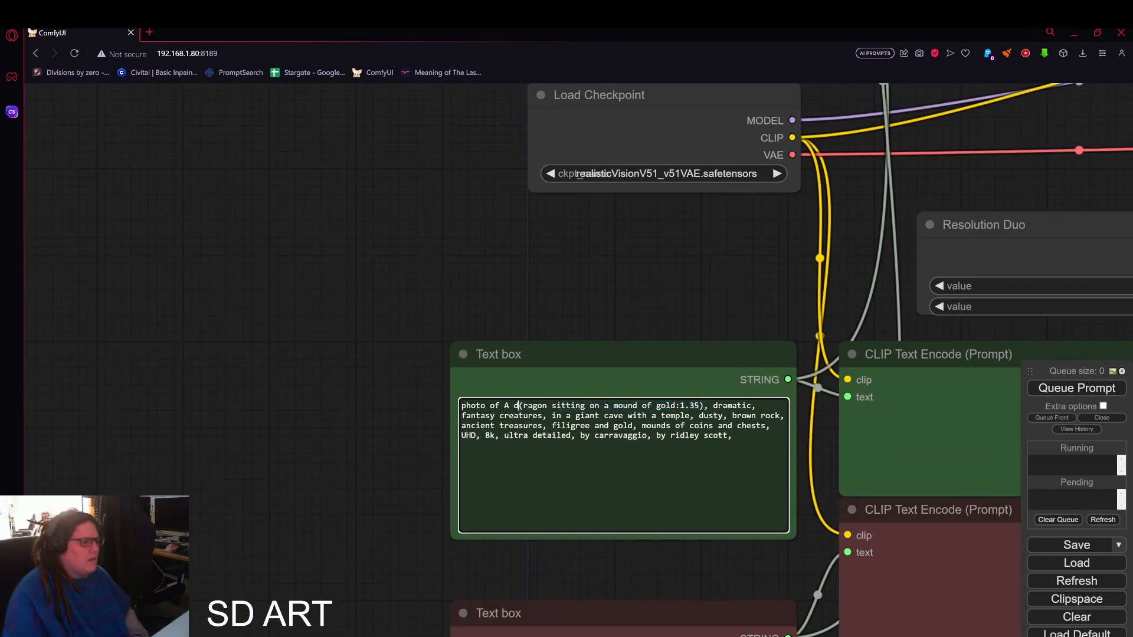
key("BackSpace")
key("BackSpace")
key("BackSpace")
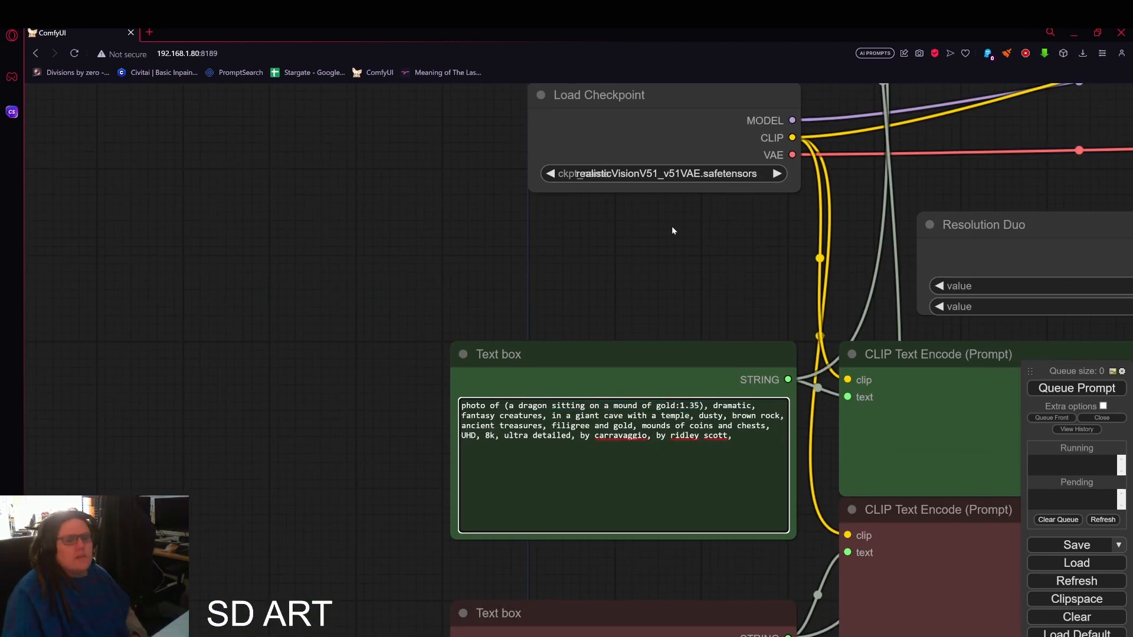
left_click(1068, 388)
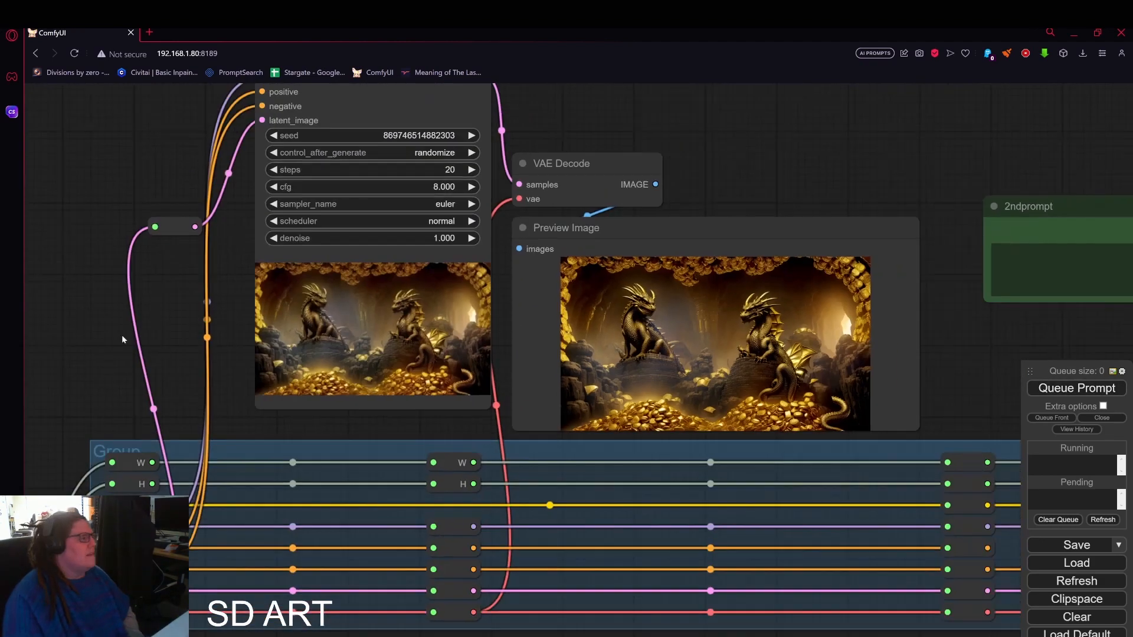
Divide 1280 by 2 in the Calculator app and set the Resolution Duo width to 640
scroll(122, 338, "down", 4)
left_click_drag(121, 339, 452, 226)
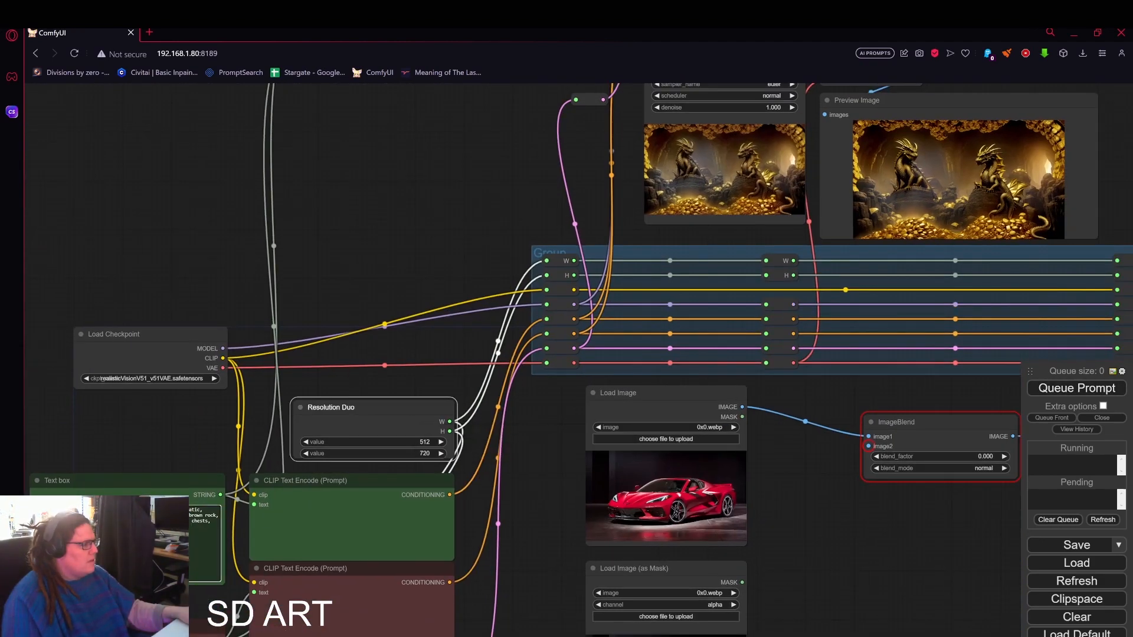
key("super")
type("calc")
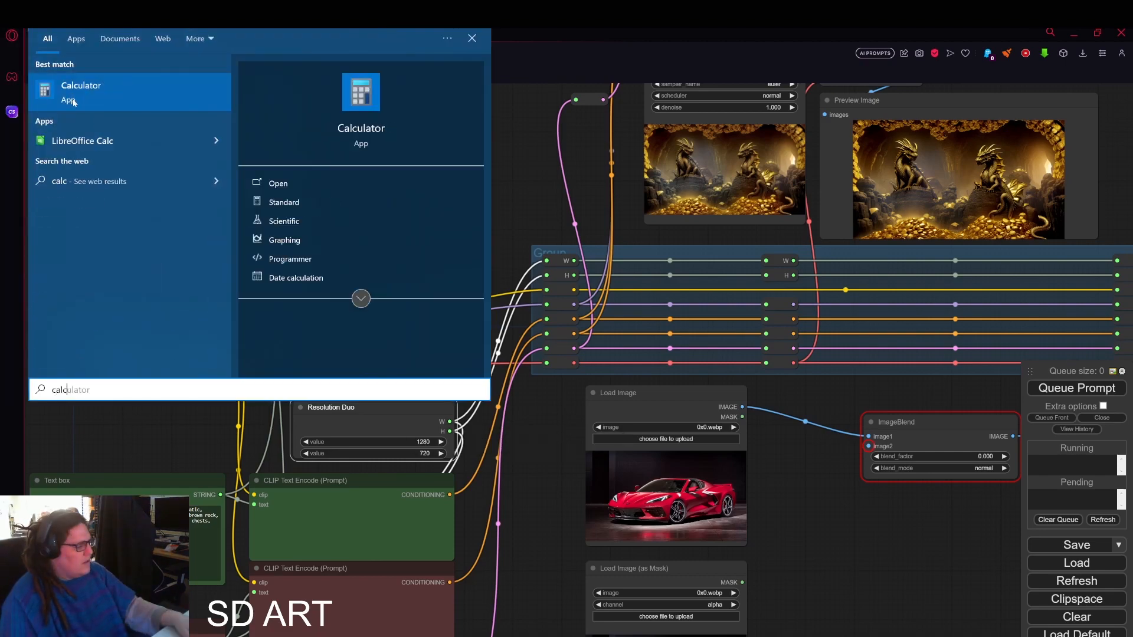
left_click(70, 102)
type("1280/2")
key("Return")
left_click(427, 442)
type("640")
key("Return")
Halve 720 in Calculator, enter 360 as the Resolution Duo height and queue the workflow
key("alt+Tab")
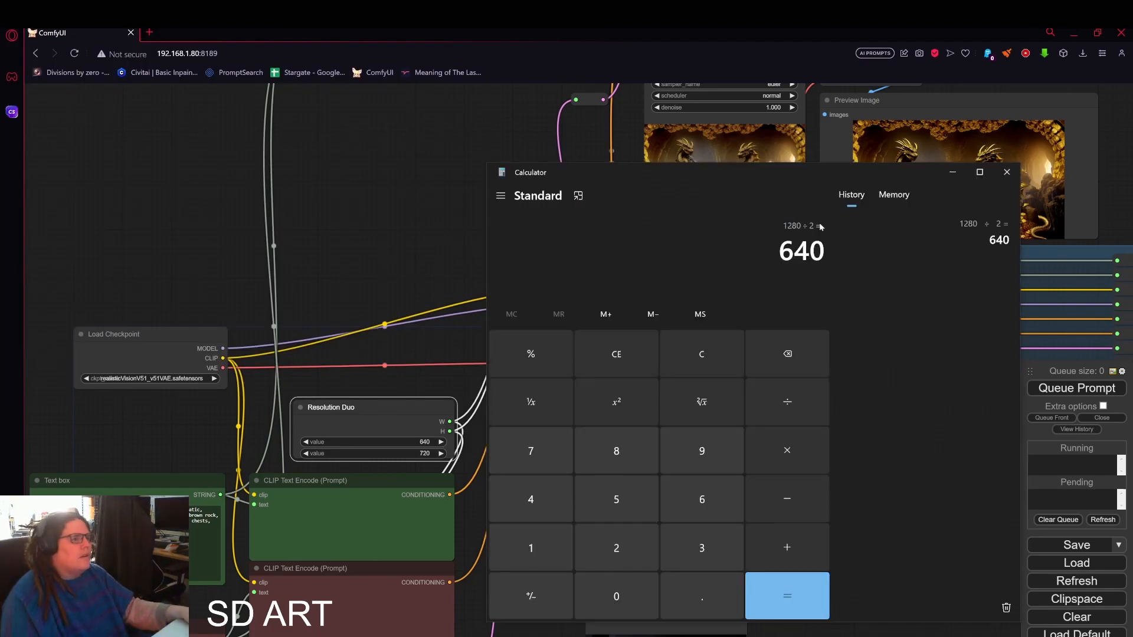
left_click(532, 451)
left_click(629, 559)
left_click(787, 596)
key("alt+Tab")
left_click(1076, 388)
Add a second KSampler behind the first one, fed through an Upscale Latent node
scroll(437, 251, "up", 4)
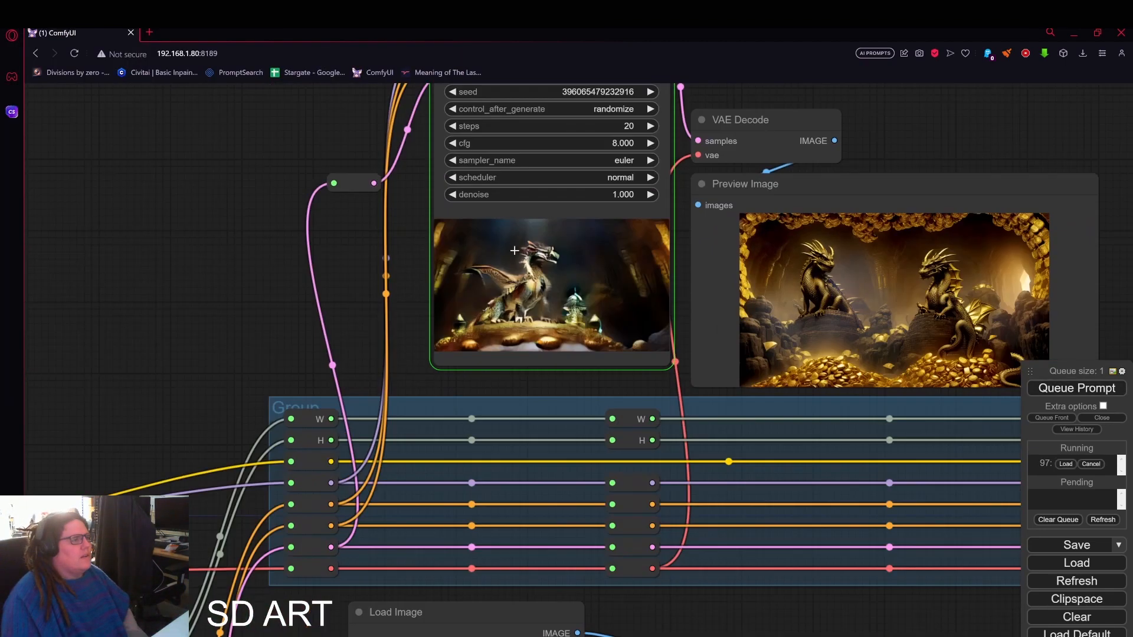
scroll(358, 425, "up", 4)
scroll(547, 374, "down", 10)
right_click(414, 220)
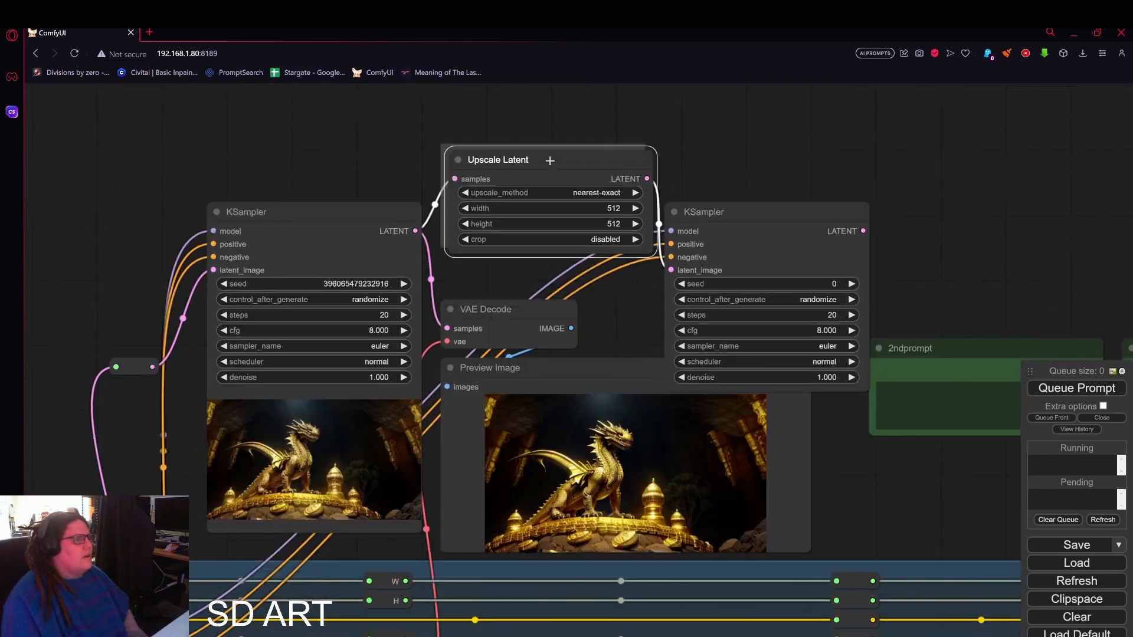
left_click_drag(726, 212, 735, 173)
Replace the Upscale Latent node with an Upscale Latent By node scaling by 2
right_click(531, 175)
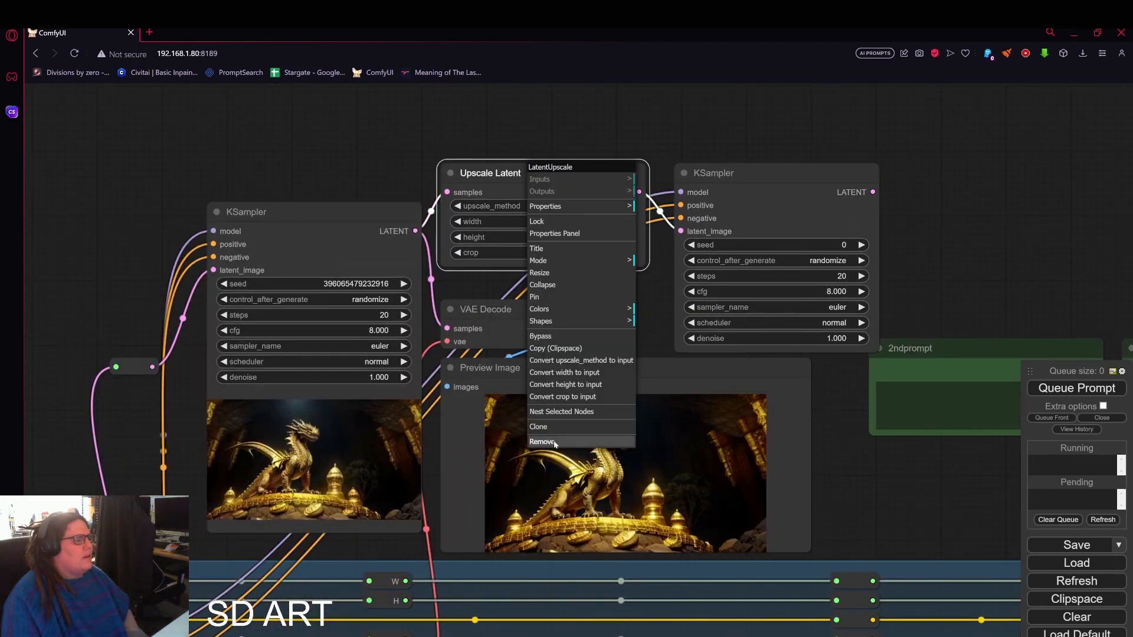
left_click(543, 441)
left_click(599, 254)
type("2")
key("Return")
Connect Upscale Latent By to the second KSampler and rewire that sampler's model, positive and negative inputs to the second reroute column
left_click_drag(554, 208, 554, 114)
left_click_drag(639, 134, 669, 218)
left_click_drag(720, 179, 699, 179)
scroll(699, 195, "down", 3)
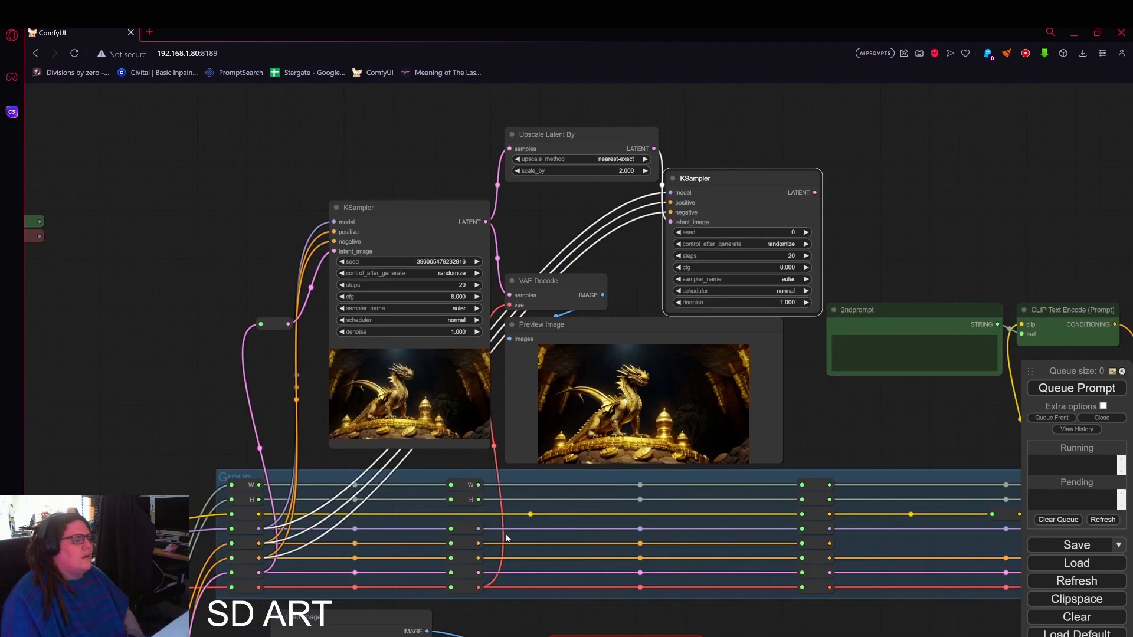
left_click_drag(787, 389, 682, 395)
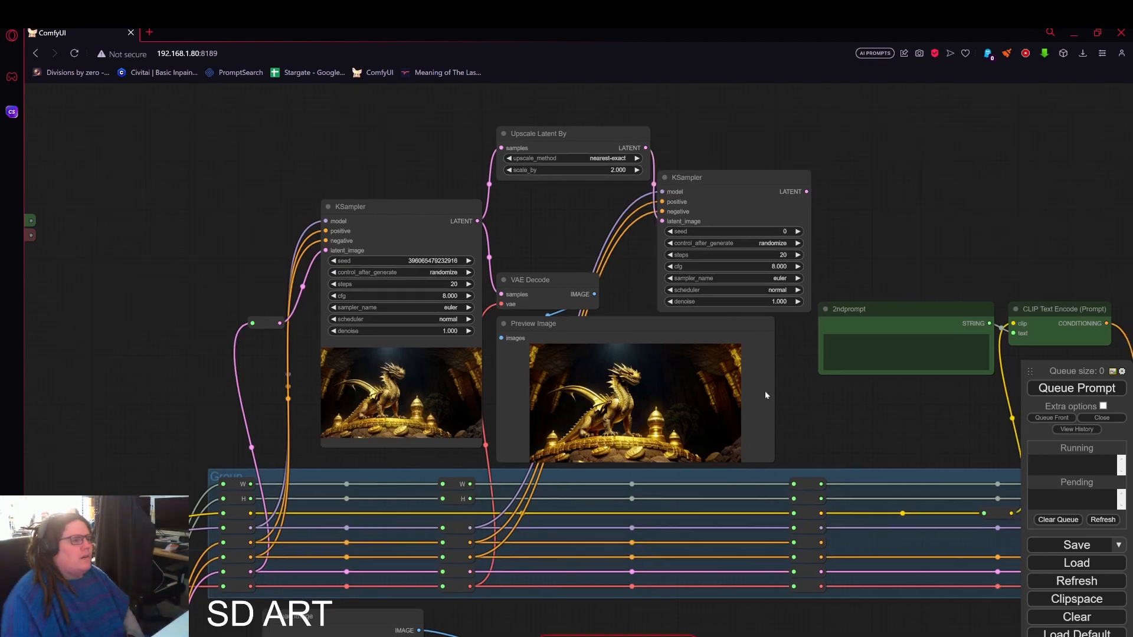
Remove the Preview Image and VAE Decode nodes behind the first KSampler and reposition the second KSampler
right_click(459, 332)
left_click(494, 582)
right_click(451, 287)
left_click(472, 519)
scroll(639, 250, "down", 2)
left_click_drag(784, 260, 600, 249)
left_click_drag(709, 294, 735, 367)
left_click_drag(451, 186, 464, 197)
left_click_drag(550, 217, 656, 246)
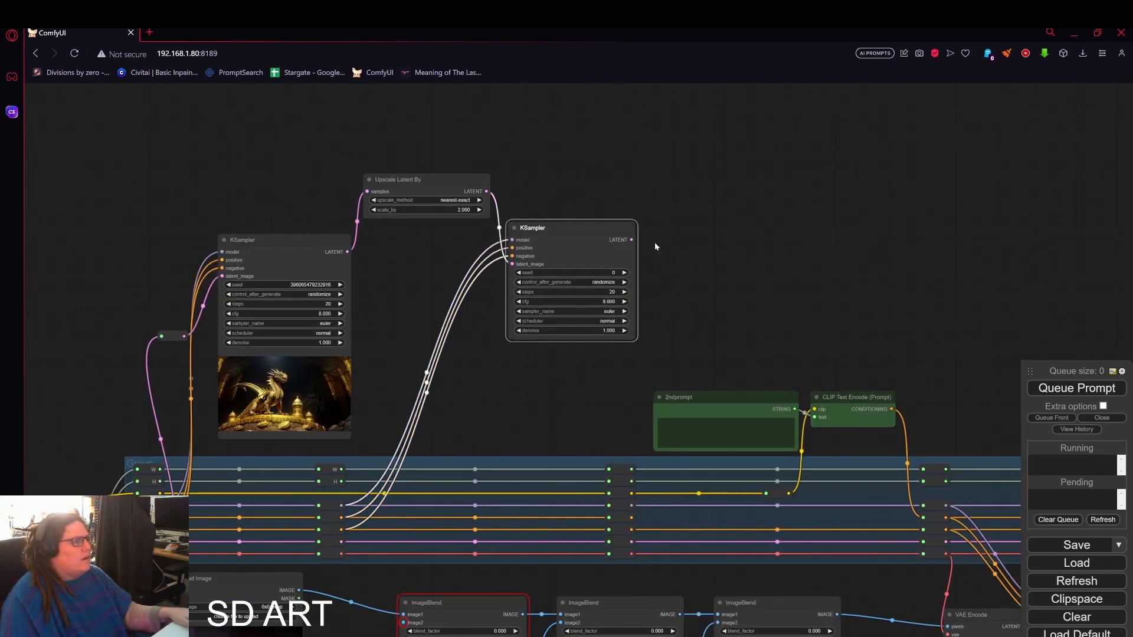
Add a VAE Decode and a large Preview Image behind the second KSampler, taking the VAE from the third reroute column
left_click_drag(633, 554, 632, 554)
left_click_drag(767, 331, 666, 370)
left_click_drag(640, 286, 669, 285)
left_click(687, 365)
left_click_drag(646, 322, 828, 434)
left_click_drag(731, 309, 760, 95)
left_click_drag(767, 265, 757, 366)
Set the first KSampler's control_after_generate to fixed
scroll(671, 394, "up", 5)
left_click(330, 254)
left_click(341, 267)
scroll(480, 349, "down", 4)
Set the second KSampler's denoise to 0.620 and queue the workflow
left_click_drag(586, 400, 467, 406)
left_click_drag(561, 331, 553, 331)
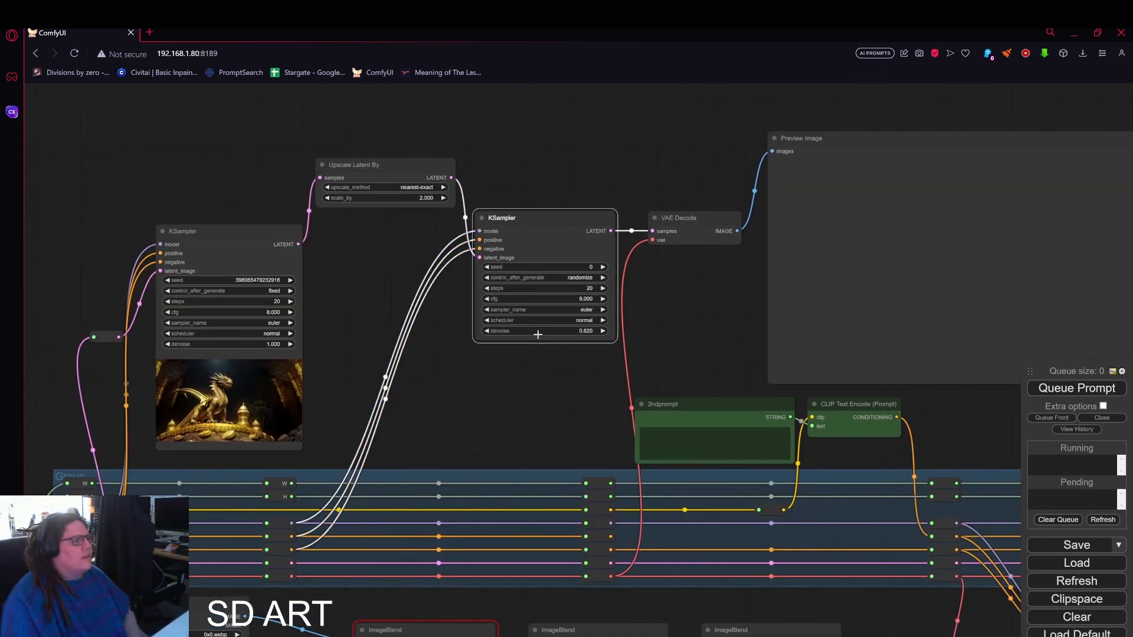
key("ctrl+Return")
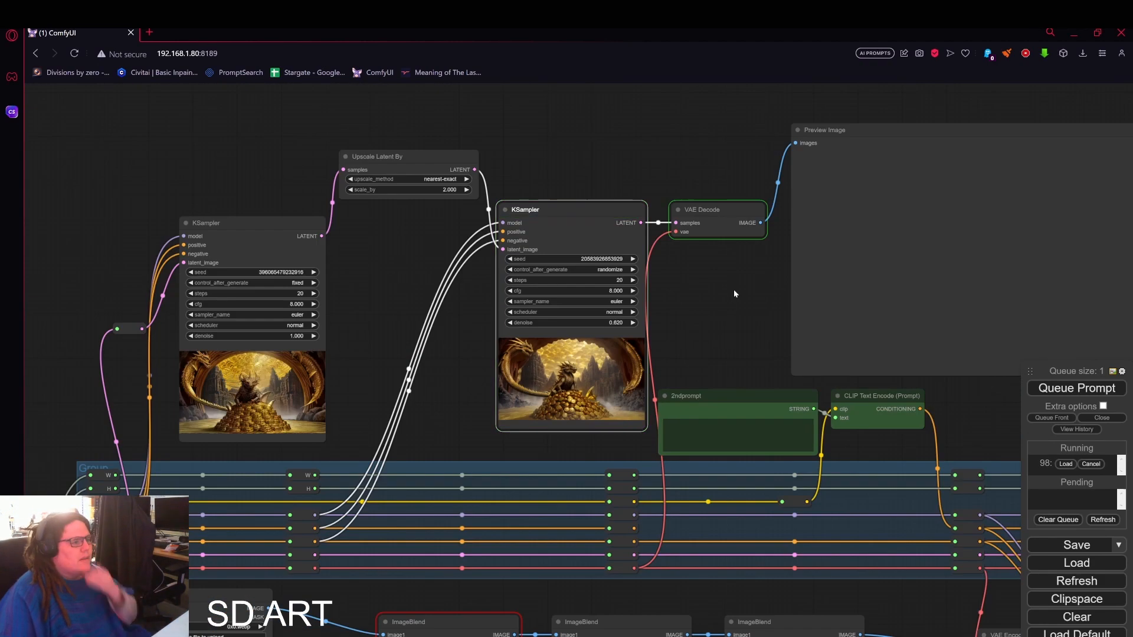
Finish the negative prompt with "3d," and queue the workflow, following the result in the Preview Image node
scroll(734, 289, "up", 5)
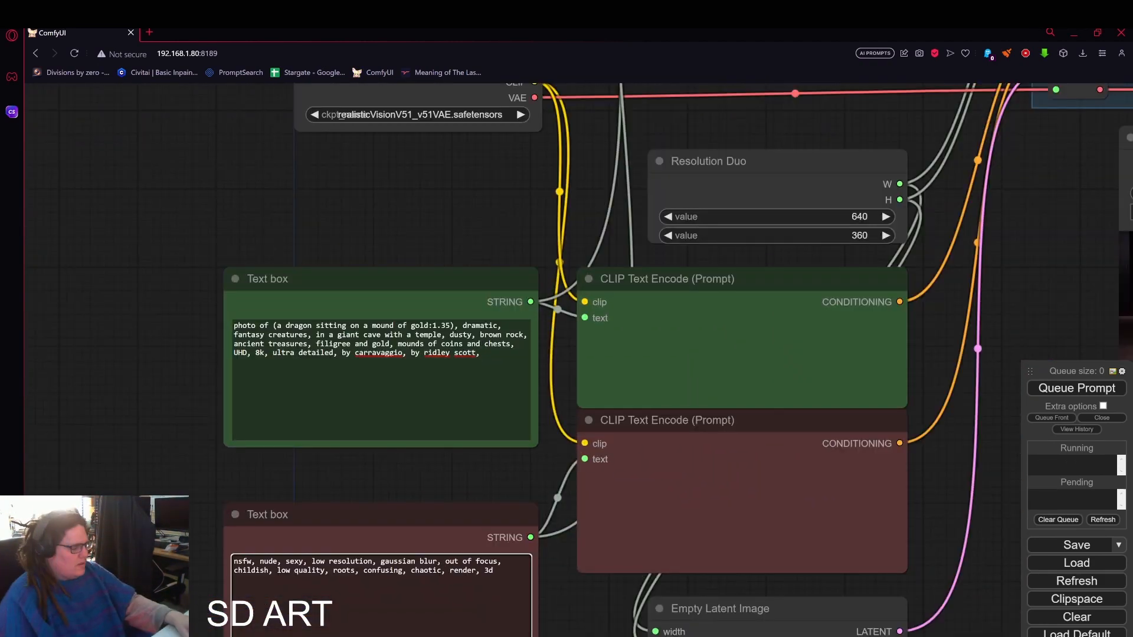
scroll(677, 466, "down", 4)
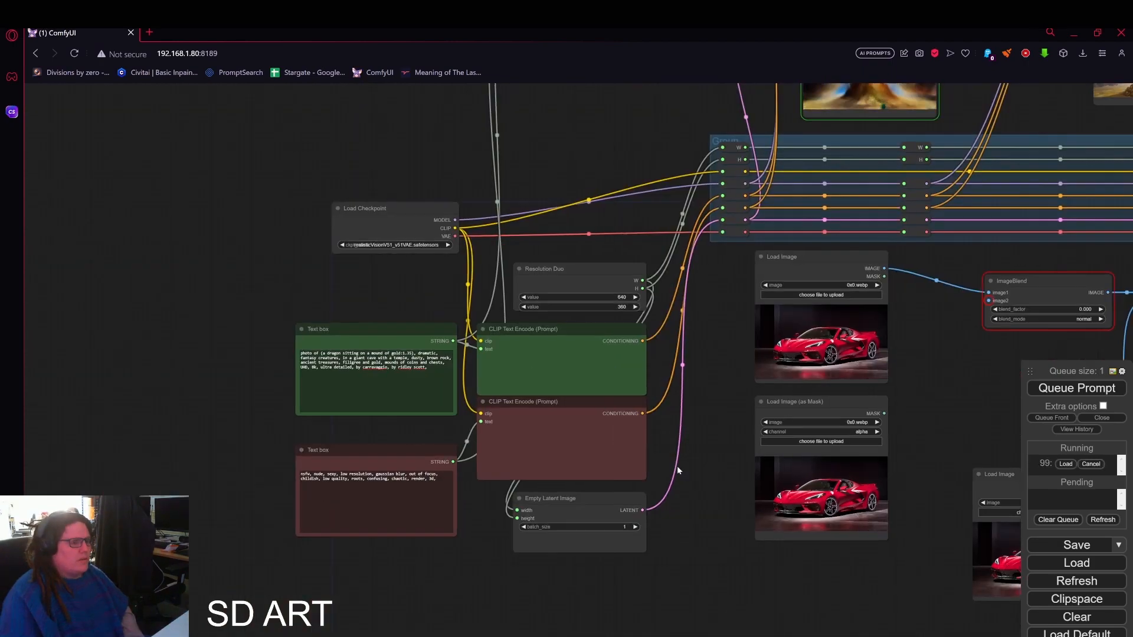
left_click_drag(803, 225, 313, 513)
left_click_drag(884, 282, 458, 363)
scroll(457, 364, "up", 4)
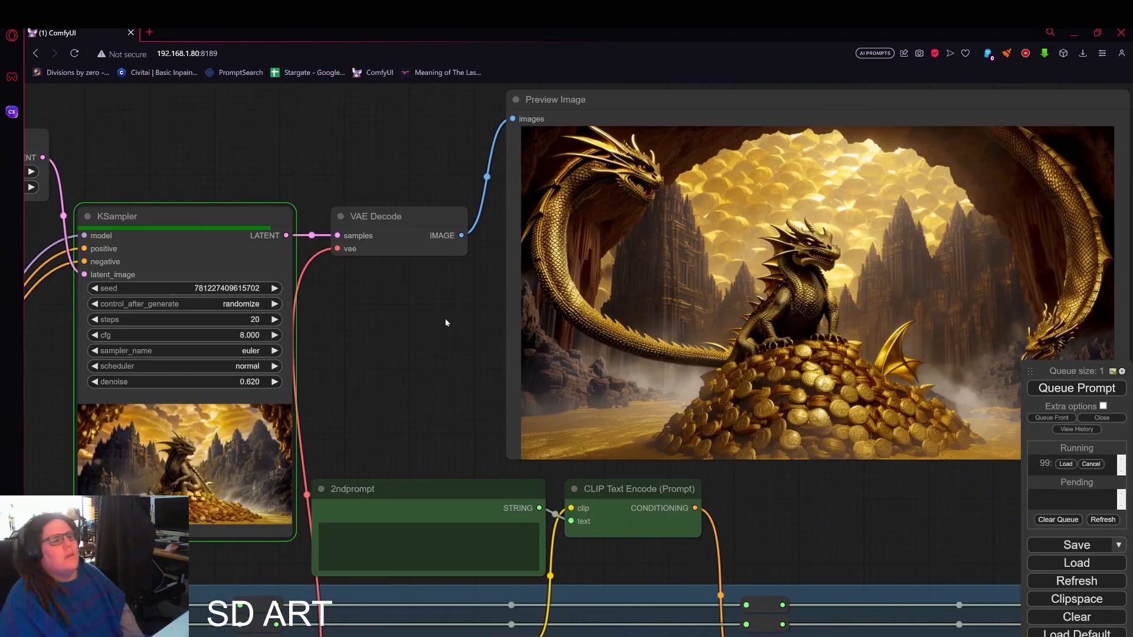
left_click_drag(816, 509, 657, 554)
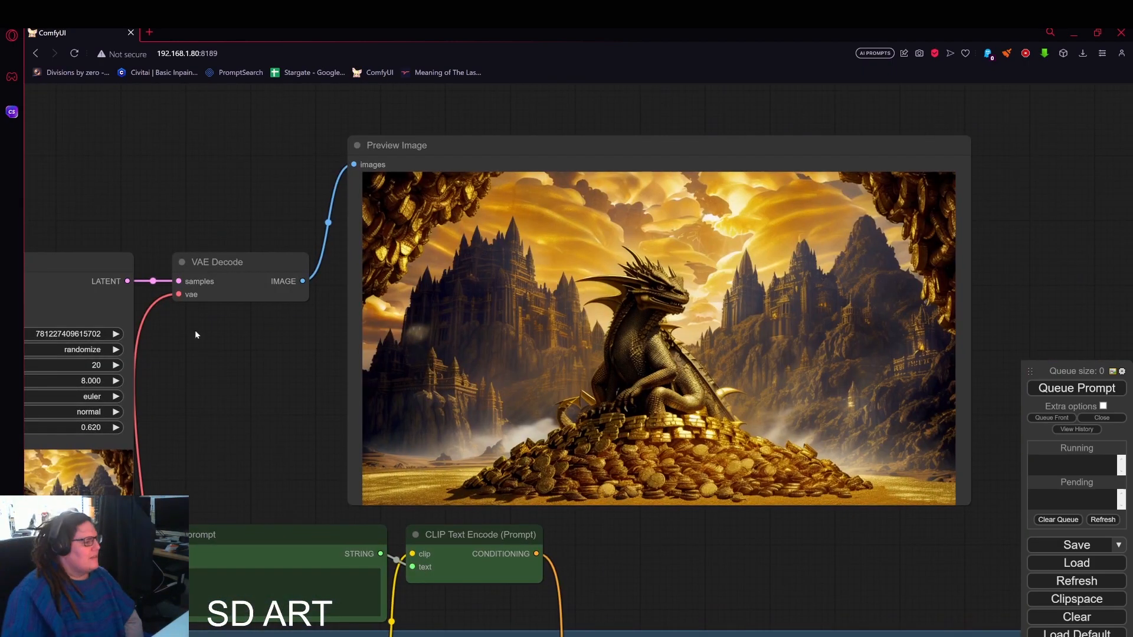
Delete a few characters from the positive prompt in the green Text box and queue the workflow
scroll(195, 331, "down", 5)
left_click_drag(194, 331, 838, 97)
scroll(631, 319, "down", 6)
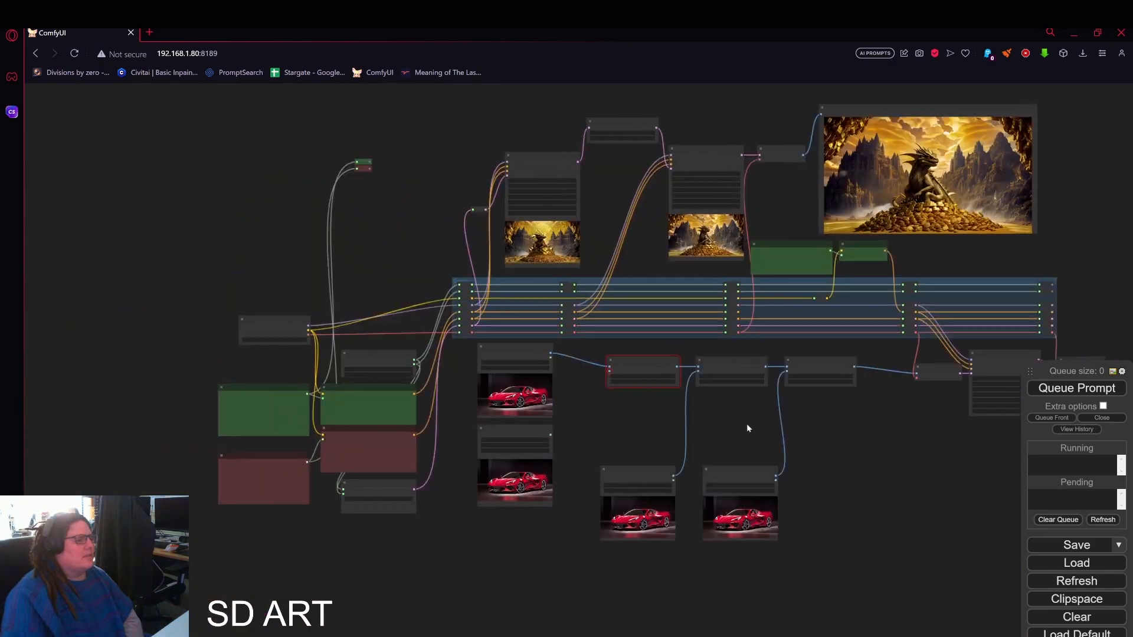
scroll(416, 188, "up", 5)
left_click_drag(470, 523, 712, 311)
scroll(575, 351, "down", 2)
scroll(392, 352, "up", 10)
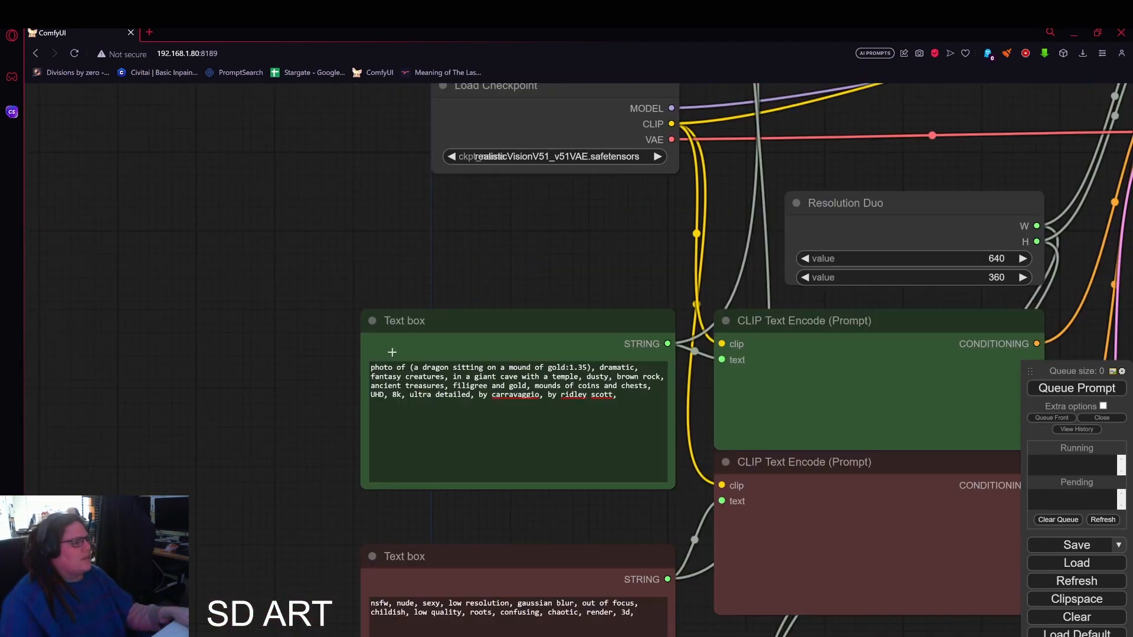
key("BackSpace")
key("BackSpace")
key("BackSpace")
key("BackSpace")
key("BackSpace")
key("BackSpace")
key("BackSpace")
key("ctrl+Return")
Save the previewed dragon image as ComfyUI_temp_pycdx_00003_.png in the TUTORIAL folder on the desktop
scroll(607, 286, "down", 4)
left_click_drag(885, 236, 387, 324)
scroll(699, 311, "up", 5)
scroll(639, 295, "up", 6)
scroll(639, 292, "down", 4)
left_click_drag(981, 187, 37, 402)
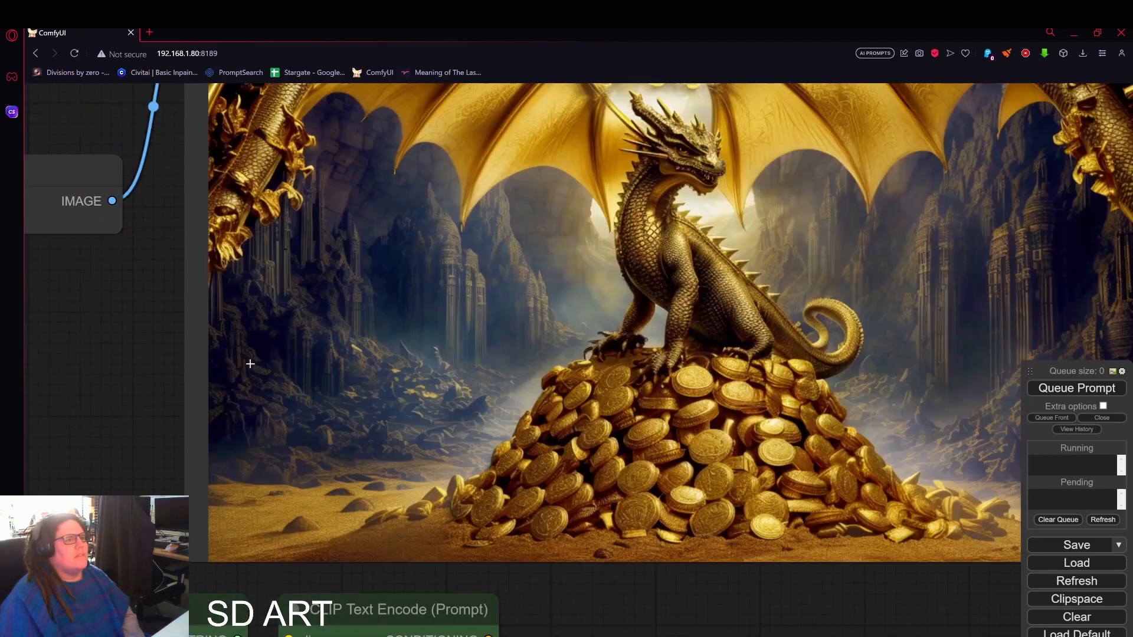
scroll(426, 369, "down", 4)
scroll(574, 367, "down", 4)
left_click_drag(574, 474, 828, 436)
right_click(835, 267)
left_click(849, 283)
left_click(52, 220)
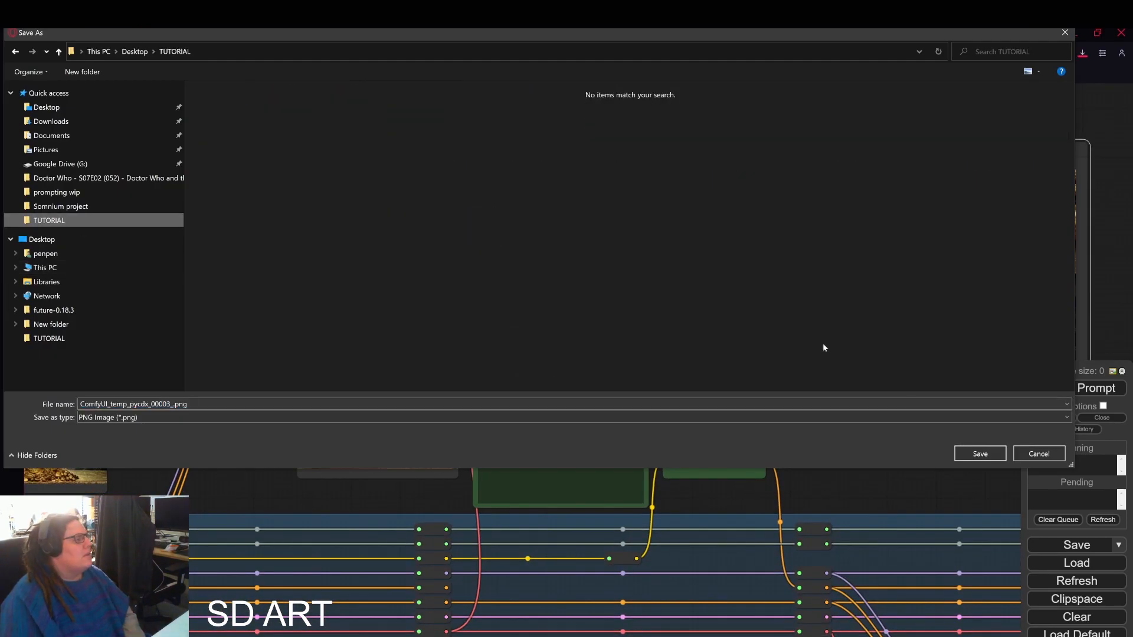
left_click(979, 454)
Load ComfyUI_temp_pycdx_00003_.png from the TUTORIAL folder into the first Load Image node
scroll(708, 383, "down", 4)
left_click_drag(343, 577, 626, 366)
scroll(503, 515, "up", 7)
left_click(465, 275)
left_click(265, 110)
left_click(59, 220)
left_click(217, 129)
left_click(979, 454)
left_click_drag(590, 412, 600, 315)
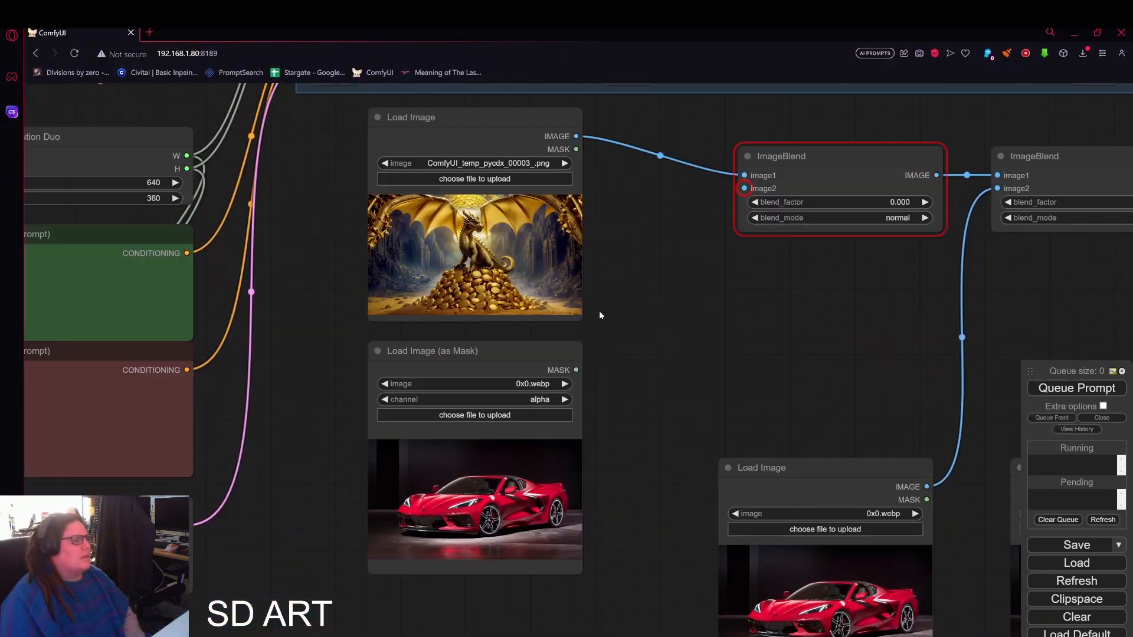
Move the Load Image (as Mask) node and the two other Load Image nodes further down
left_click_drag(631, 271, 487, 339)
left_click_drag(278, 248, 278, 480)
left_click_drag(590, 364, 608, 480)
left_click_drag(852, 364, 852, 460)
left_click_drag(460, 102, 460, 294)
scroll(460, 294, "up", 2)
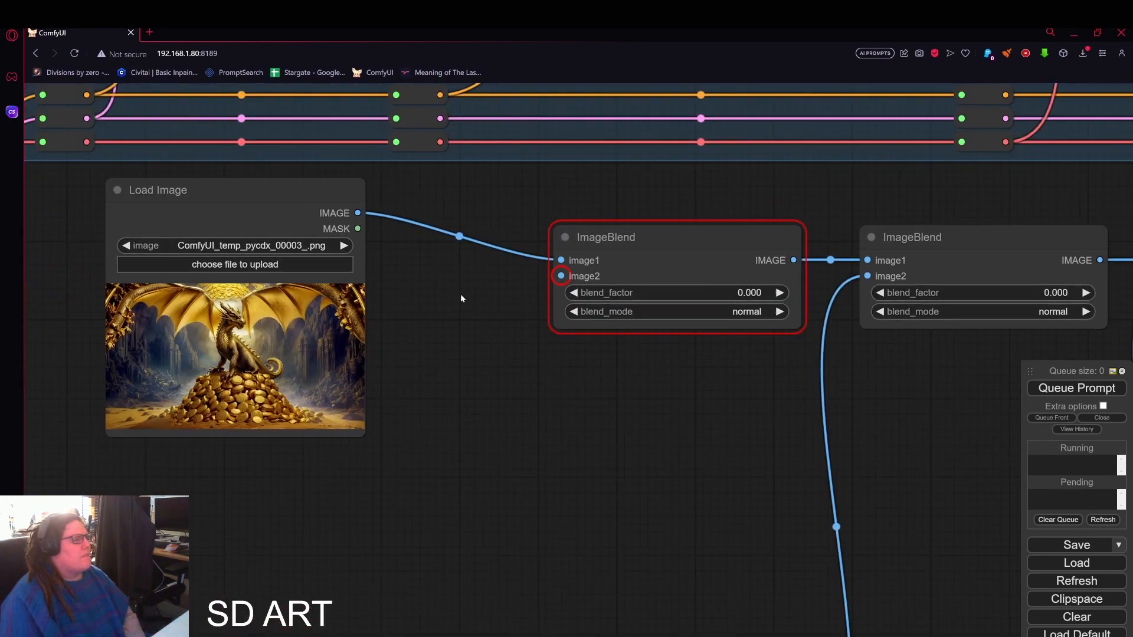
Route the dragon Load Image output through a reroute straight to VAE Encode, bypassing the ImageBlend nodes
scroll(572, 201, "down", 8)
left_click_drag(471, 206, 1062, 239)
left_click(949, 244)
left_click_drag(997, 331, 691, 386)
left_click_drag(203, 508, 248, 442)
Move the three ImageBlend nodes down below the direct image connection
left_click_drag(309, 275, 336, 298)
left_click_drag(478, 265, 477, 298)
left_click_drag(607, 265, 619, 298)
Set the last KSampler's control_after_generate to fixed and its denoise to 0.200
left_click_drag(849, 313, 449, 378)
scroll(454, 359, "up", 4)
left_click(449, 359)
scroll(448, 362, "down", 5)
left_click_drag(811, 484, 746, 364)
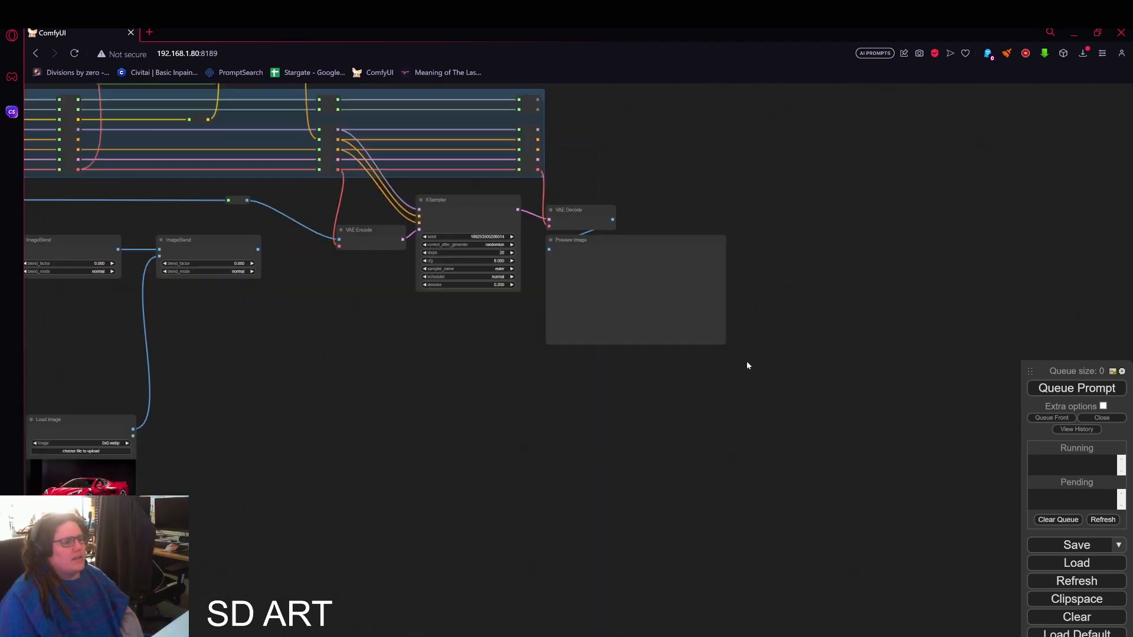
scroll(469, 197, "up", 7)
left_click(509, 297)
left_click(520, 295)
scroll(718, 463, "down", 7)
Enlarge the last Preview Image node and queue the workflow to refine the loaded dragon image
left_click_drag(283, 449, 1002, 569)
scroll(625, 298, "up", 4)
scroll(626, 298, "down", 2)
left_click_drag(967, 413, 118, 177)
left_click(1076, 388)
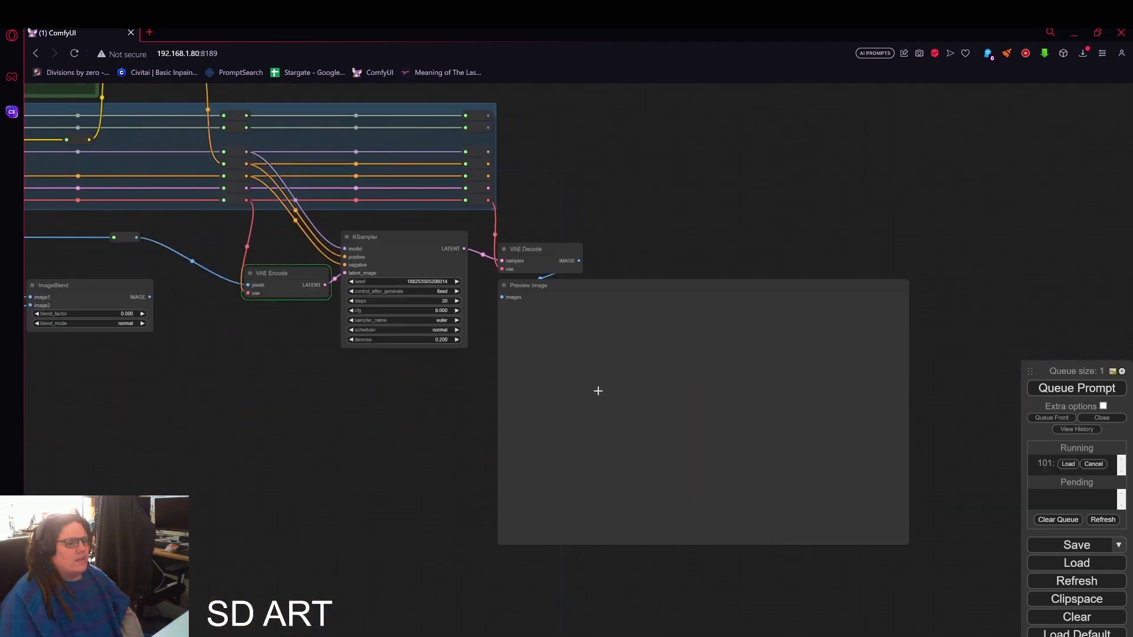
scroll(383, 401, "up", 5)
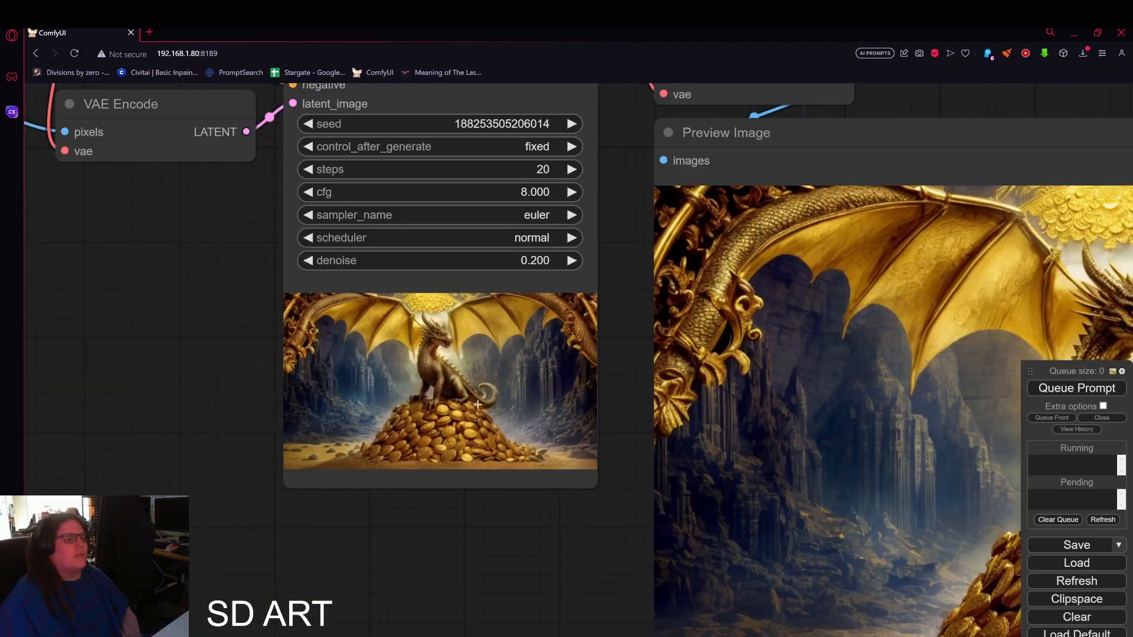
Add a Set Latent Noise Mask node and a VAE Encode (for Inpainting) node below the existing VAE Encode
scroll(366, 402, "down", 4)
left_click_drag(730, 455, 477, 388)
scroll(388, 283, "down", 4)
left_click_drag(48, 329, 441, 351)
double_click(430, 294)
type("set lat")
key("BackSpace")
key("BackSpace")
key("BackSpace")
key("BackSpace")
key("BackSpace")
key("Return")
double_click(444, 367)
left_click(458, 488)
Add a Detailer (SEGS) node from the ImpactPack Detailer category
double_click(454, 445)
type("impact")
scroll(518, 515, "down", 1)
right_click(388, 417)
left_click(407, 414)
left_click(519, 414)
left_click(584, 414)
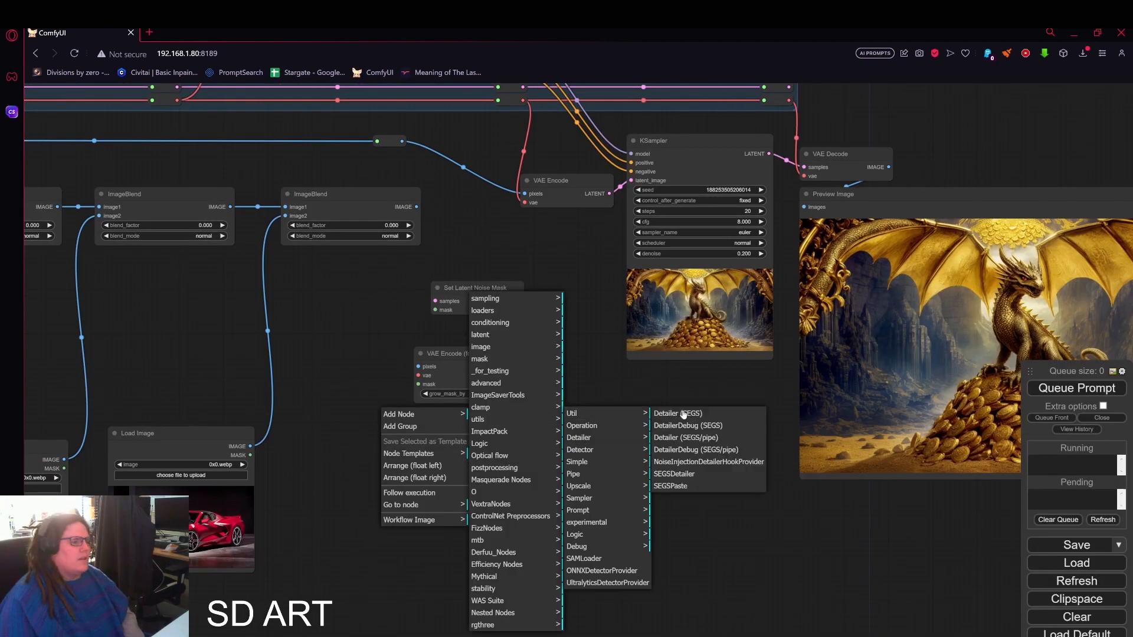
left_click(683, 413)
Attach a new Preview Image node to the Detailer (SEGS) output and align the two below the last KSampler
scroll(527, 393, "up", 4)
scroll(531, 392, "down", 4)
left_click_drag(611, 356, 476, 356)
scroll(666, 468, "up", 1)
left_click_drag(552, 366, 585, 439)
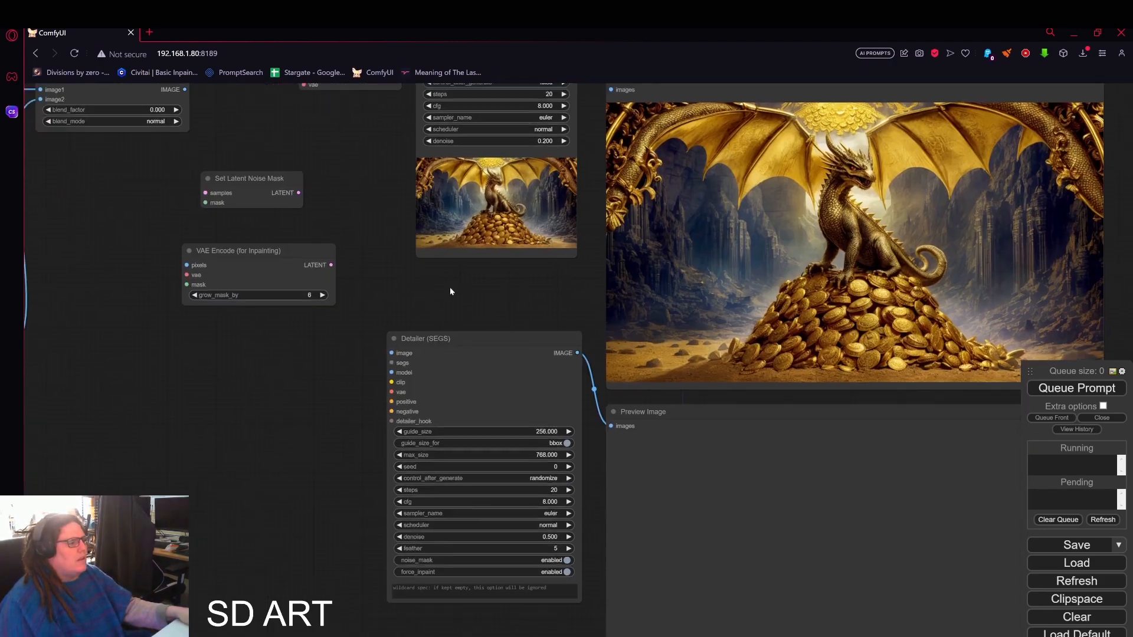
left_click_drag(450, 286, 596, 217)
left_click_drag(590, 269, 605, 342)
Add a reroute to the LATENT output of both Set Latent Noise Mask and VAE Encode (for Inpainting)
left_click_drag(425, 164, 443, 256)
left_click_drag(469, 275, 442, 260)
left_click_drag(463, 273, 521, 284)
left_click(541, 291)
left_click_drag(461, 215, 520, 266)
left_click(534, 275)
left_click_drag(533, 330, 644, 409)
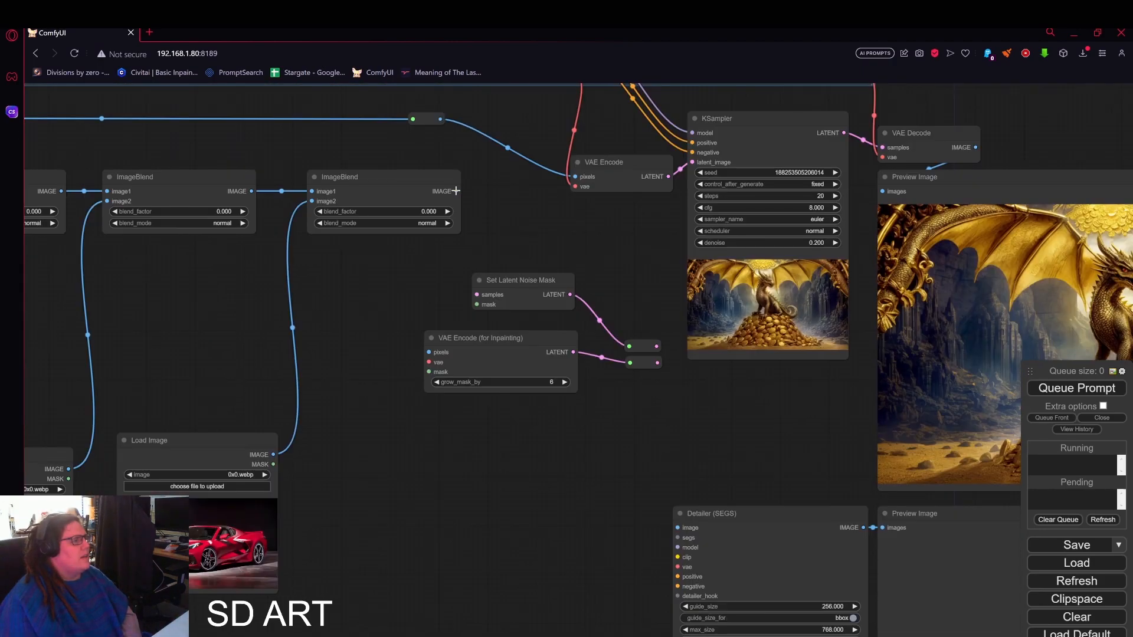
Add an enlarged Load Image (as Mask) node and connect it to the mask inputs of Set Latent Noise Mask and VAE Encode (for Inpainting)
left_click_drag(490, 290, 501, 290)
scroll(508, 378, "down", 4)
left_click_drag(728, 391, 759, 366)
scroll(760, 366, "up", 5)
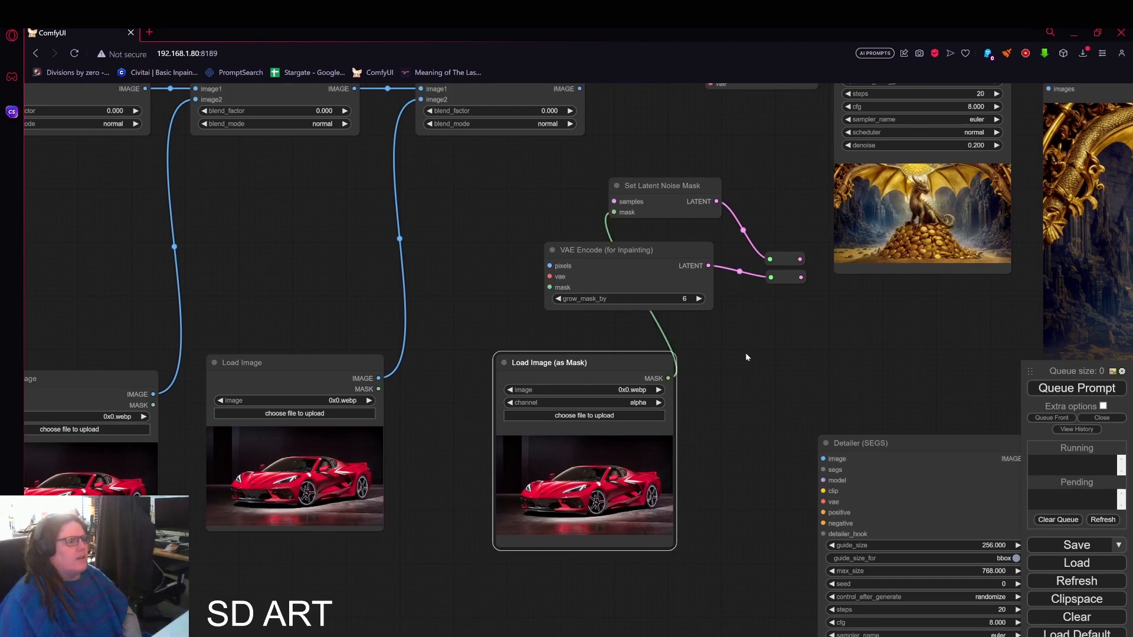
left_click_drag(667, 379, 550, 287)
left_click_drag(596, 362, 531, 395)
left_click_drag(692, 394, 840, 341)
left_click_drag(754, 525, 868, 541)
Move VAE Encode (for Inpainting) farther left of Set Latent Noise Mask to make room between the nodes
left_click_drag(914, 354, 647, 386)
left_click_drag(177, 343, 177, 375)
left_click_drag(741, 295, 460, 384)
scroll(692, 256, "down", 5)
scroll(181, 295, "up", 5)
left_click_drag(181, 296, 702, 306)
scroll(368, 346, "down", 3)
left_click_drag(369, 346, 710, 360)
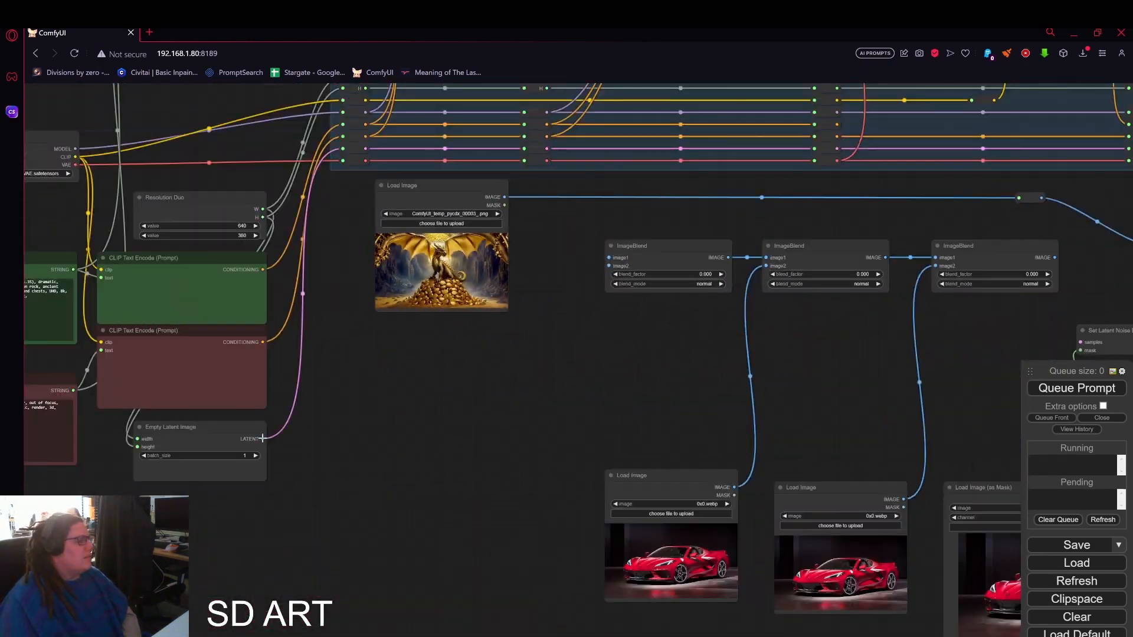
left_click_drag(873, 330, 253, 331)
scroll(593, 257, "up", 3)
left_click_drag(407, 332, 296, 355)
left_click_drag(413, 419, 253, 419)
Add another VAE Encode above VAE Encode (for Inpainting) and connect the bus VAE line to both nodes
left_click(341, 360)
scroll(201, 340, "down", 1)
left_click_drag(201, 340, 427, 318)
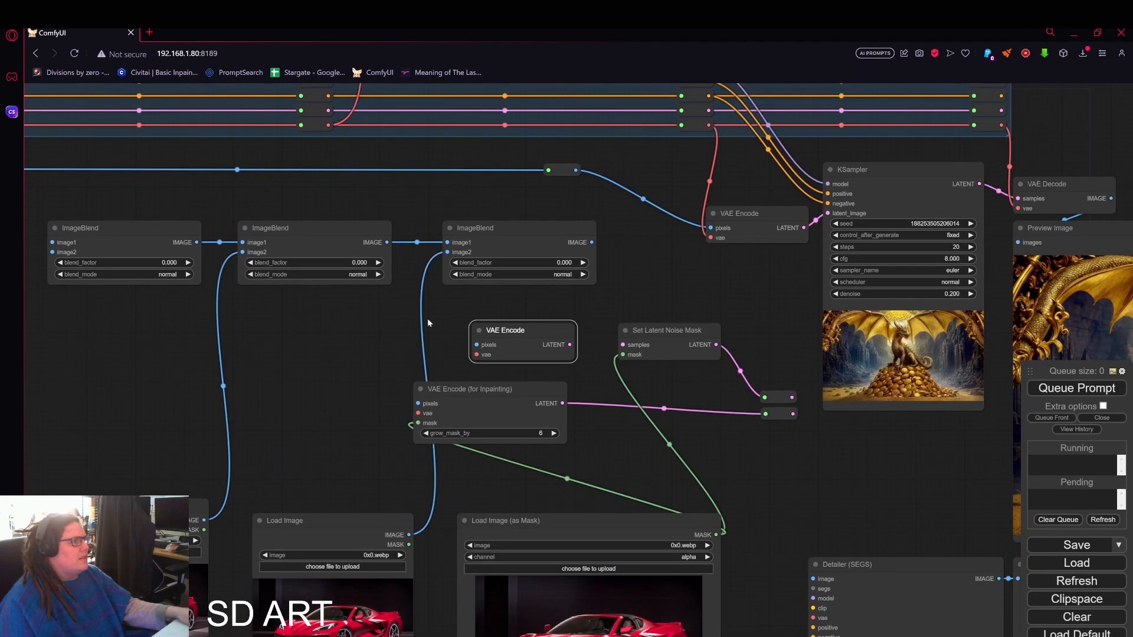
left_click_drag(348, 173, 437, 461)
left_click_drag(420, 426, 885, 242)
Move the ImageBlend nodes and their two red-car Load Image nodes out of the way, below the text prompt nodes
scroll(326, 392, "down", 5)
left_click_drag(943, 151, 448, 354)
left_click_drag(891, 325, 584, 427)
left_click_drag(819, 151, 583, 336)
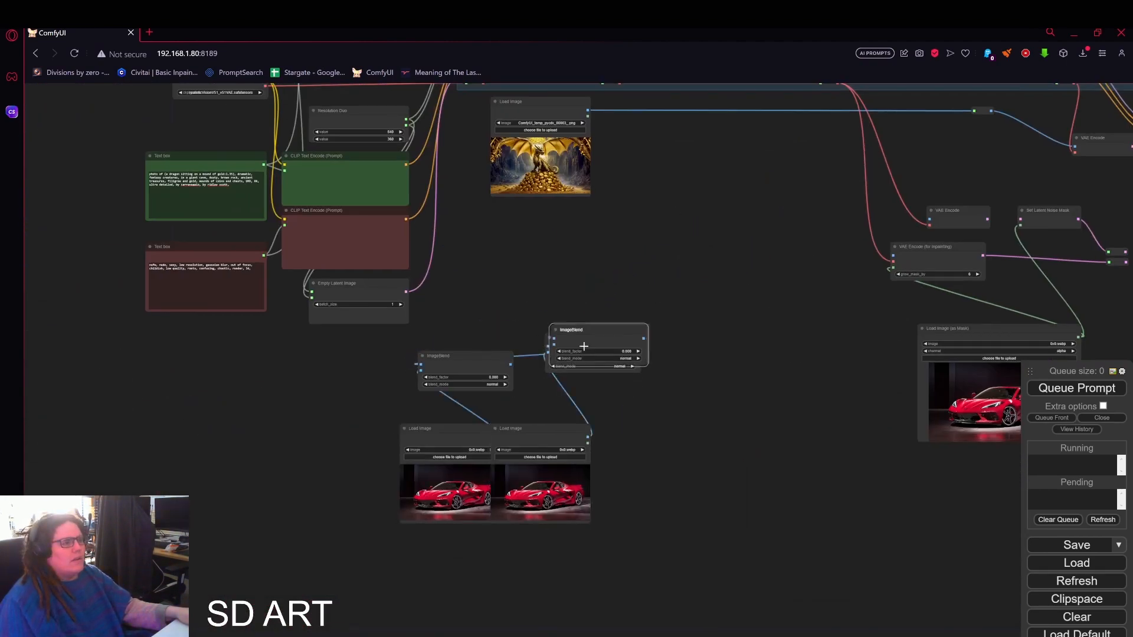
Move Load Image (as Mask) left of the encoders and route its mask through a reroute to Set Latent Noise Mask
left_click_drag(885, 194, 566, 262)
scroll(566, 263, "up", 4)
left_click_drag(669, 463, 347, 247)
left_click_drag(416, 261, 564, 255)
left_click(584, 301)
left_click_drag(595, 265, 647, 310)
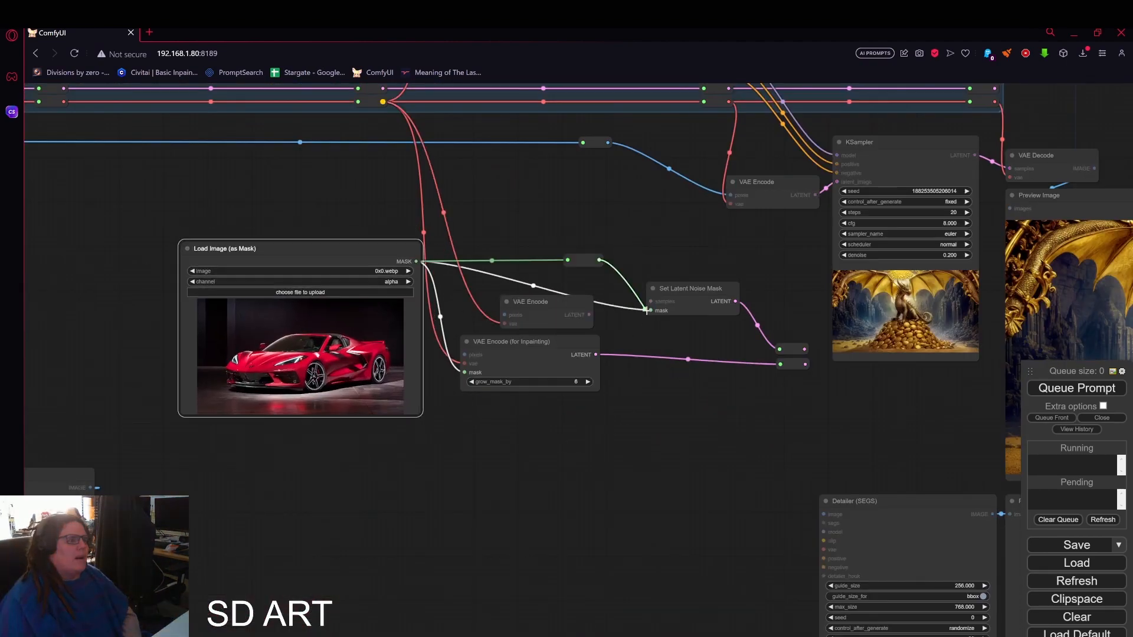
left_click_drag(584, 260, 574, 262)
scroll(501, 325, "up", 3)
left_click_drag(365, 235, 346, 235)
Place the dragon Load Image above Load Image (as Mask) and stack their image and mask reroutes beside them
scroll(346, 236, "down", 4)
left_click_drag(44, 176, 362, 225)
left_click_drag(295, 172, 590, 171)
left_click_drag(590, 279, 589, 340)
left_click_drag(751, 265, 525, 335)
left_click_drag(636, 253, 527, 360)
Delete the old VAE Encode feeding the KSampler and feed the image reroute into the new VAE Encode's pixels input
right_click(785, 289)
left_click(813, 517)
left_click_drag(612, 348, 527, 348)
left_click_drag(538, 348, 556, 409)
left_click_drag(584, 397, 608, 336)
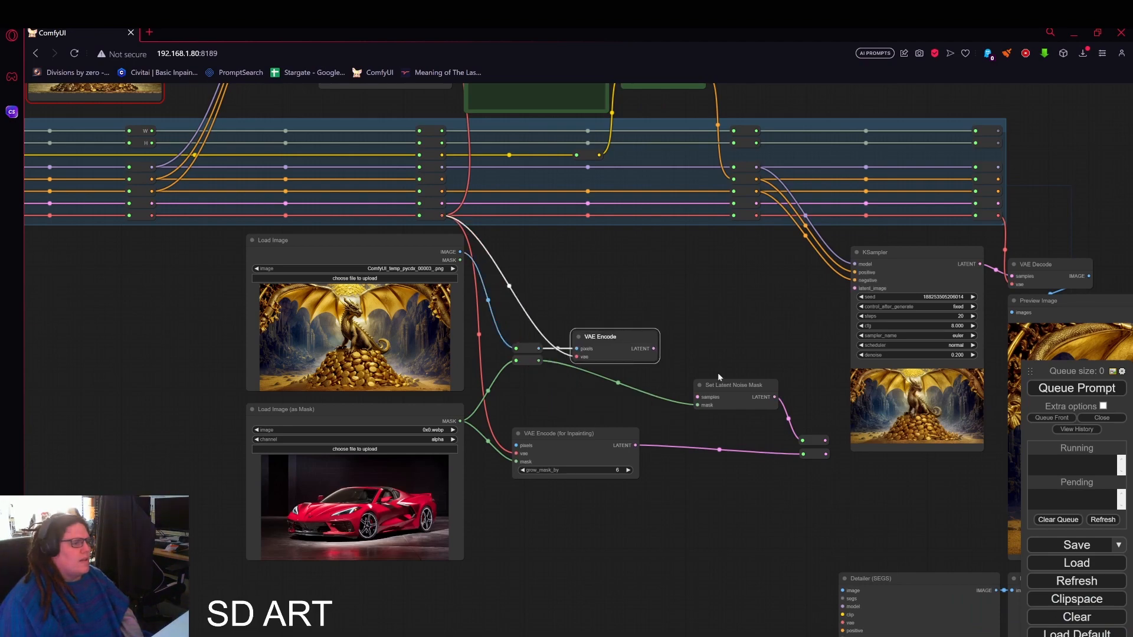
Add a latent reroute for the VAE Encode output and stack it with the other two latent reroutes
left_click_drag(719, 383, 694, 383)
left_click_drag(814, 454, 791, 395)
scroll(790, 368, "up", 4)
left_click_drag(814, 440, 778, 350)
left_click_drag(777, 384, 778, 368)
left_click_drag(777, 418, 778, 385)
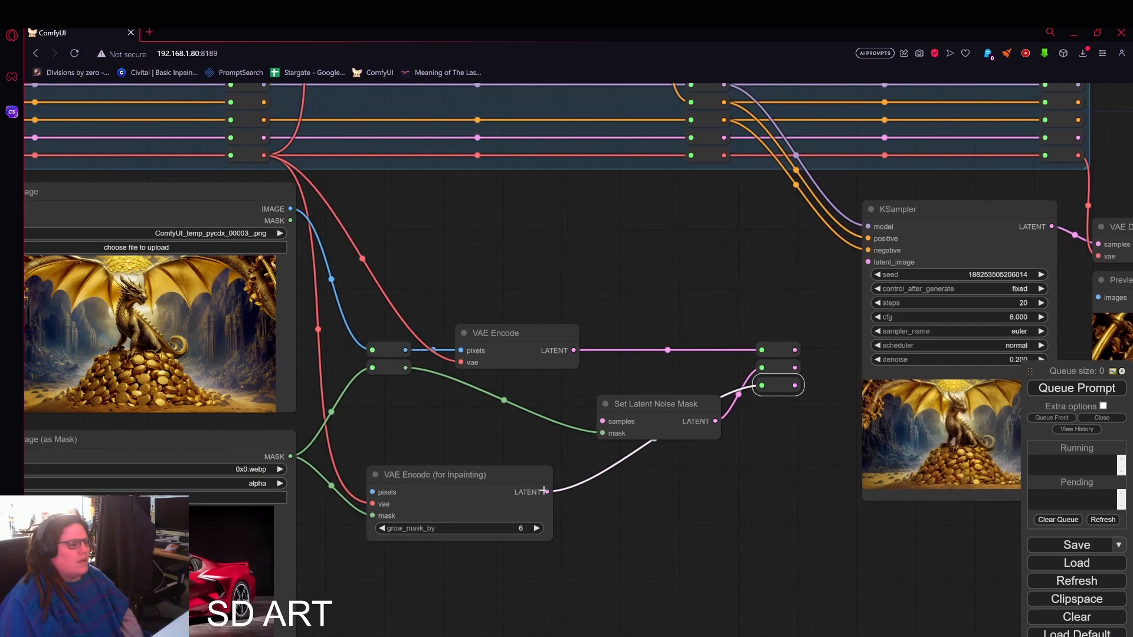
Arrange Set Latent Noise Mask and both encoders compactly between the reroute stacks, with an extra mask reroute above VAE Encode
mouse_move(663, 403)
left_mouse_down()
mouse_move(645, 377)
mouse_move(656, 402)
left_mouse_up()
left_click_drag(505, 473, 682, 455)
left_click_drag(607, 560, 619, 541)
left_click_drag(613, 438, 523, 367)
left_click_drag(688, 387, 694, 281)
left_click_drag(418, 348, 613, 307)
left_click(472, 318)
left_click_drag(629, 280, 630, 262)
left_click_drag(754, 386, 737, 391)
scroll(684, 486, "down", 7)
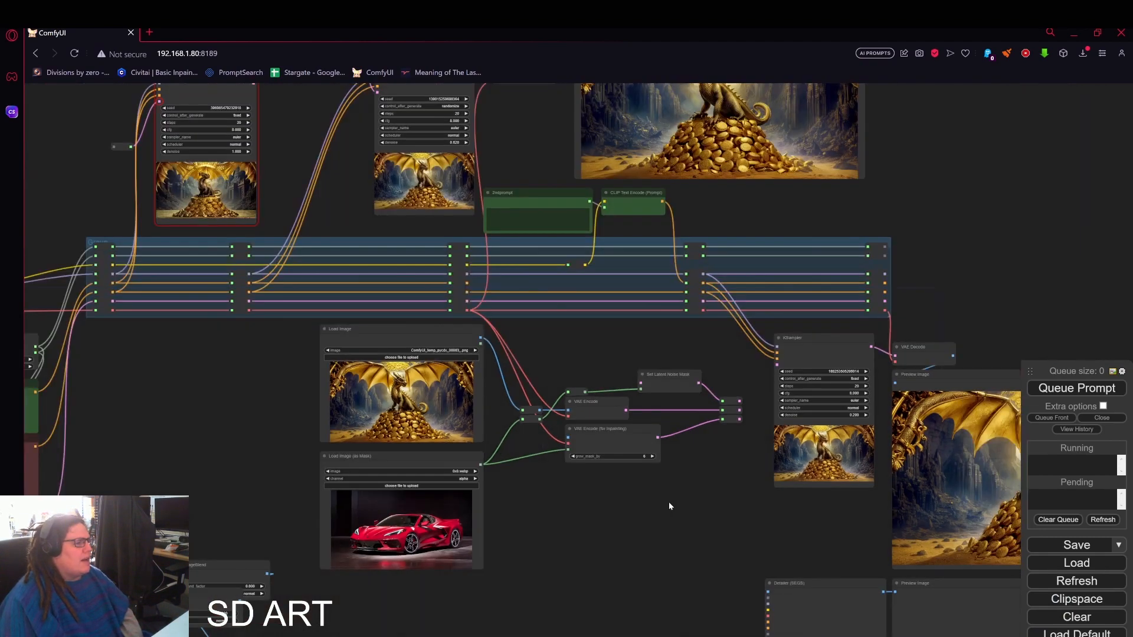
Connect VAE Encode's latent to Set Latent Noise Mask's samples and the middle latent reroute to the KSampler's latent_image
scroll(575, 474, "up", 6)
left_click_drag(633, 514, 386, 579)
left_click_drag(575, 391, 643, 311)
left_click_drag(520, 253, 636, 221)
left_click_drag(491, 359, 518, 311)
scroll(683, 413, "down", 2)
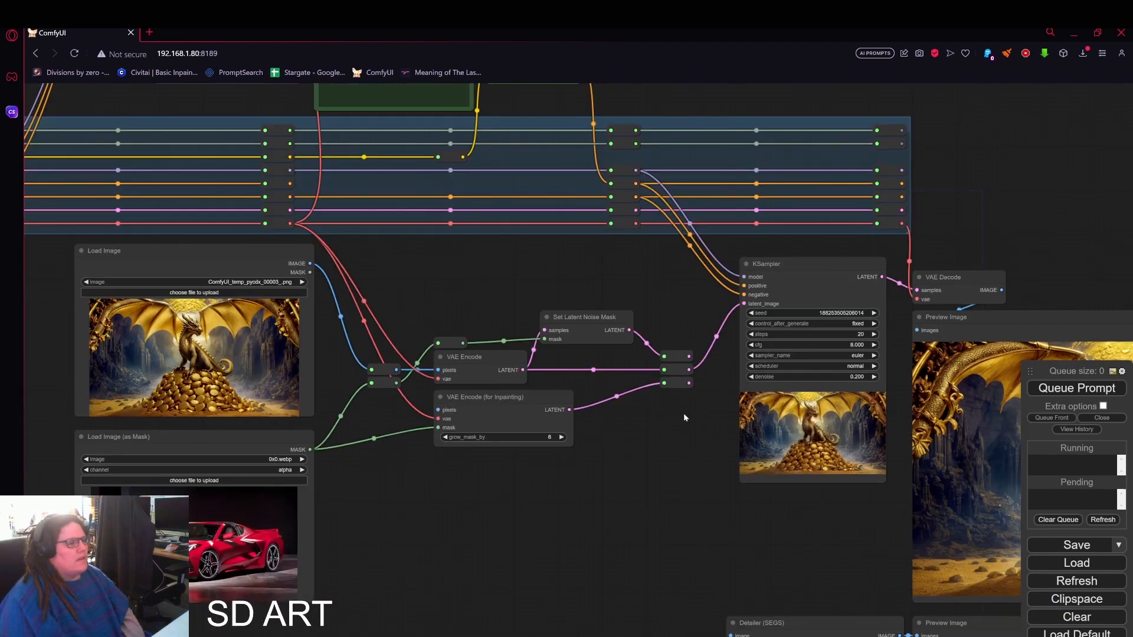
Queue the workflow with the rearranged encoder setup
scroll(693, 433, "down", 2)
left_click_drag(692, 433, 532, 412)
left_click(1061, 387)
Add a MASK to SEGS node and connect its output to the Detailer's segs input
left_click_drag(631, 505, 530, 365)
left_click_drag(464, 444, 441, 437)
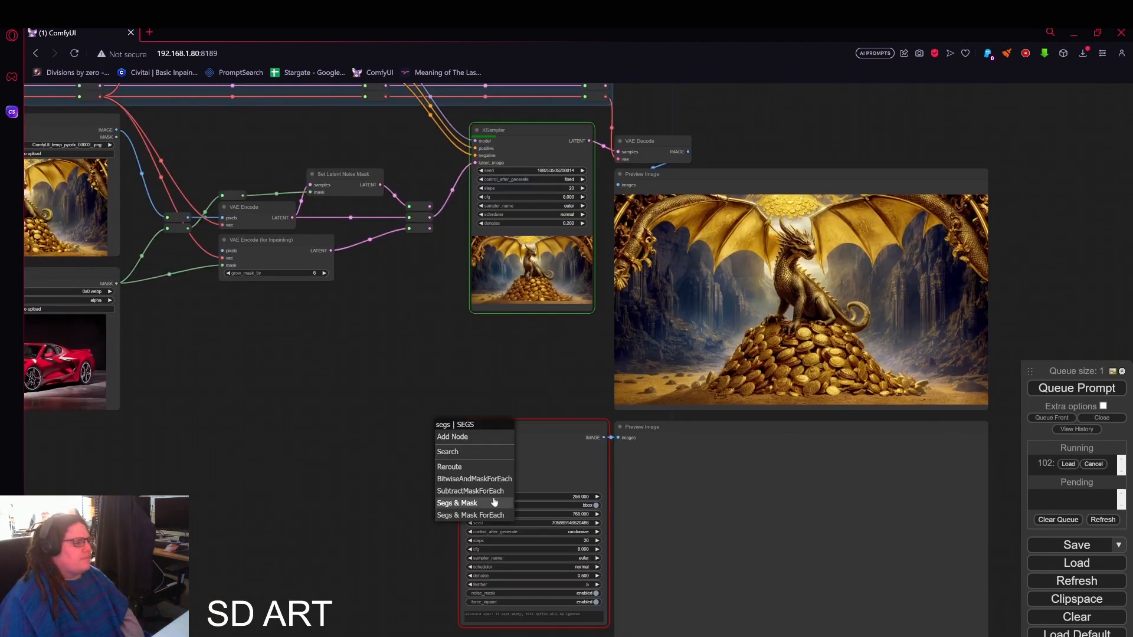
double_click(376, 431)
type("masktos")
left_click(377, 466)
scroll(378, 479, "up", 5)
left_click_drag(435, 394, 359, 395)
scroll(546, 262, "down", 4)
Route the mask from the shared mask reroute through another reroute into MASK to SEGS
double_click(466, 270)
key("Escape")
left_click_drag(453, 353, 452, 424)
left_click_drag(331, 266, 409, 305)
left_click_drag(302, 174, 403, 473)
Connect the bus model, positive and negative lines to the Detailer (SEGS) inputs
left_click_drag(466, 277, 462, 387)
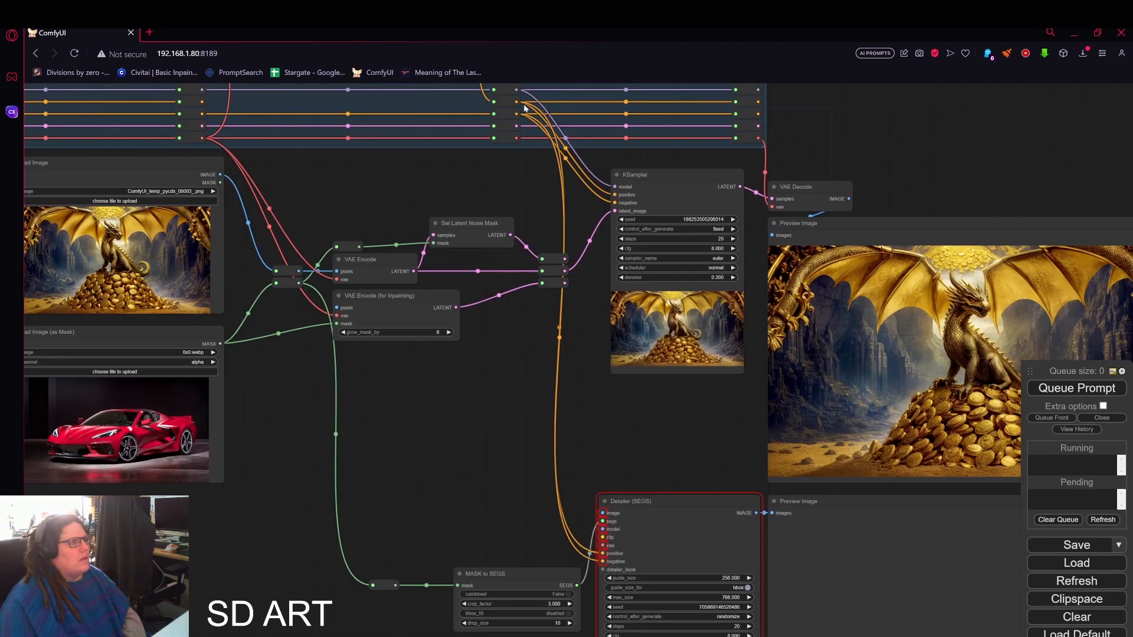
left_click_drag(524, 108, 504, 134)
left_click_drag(497, 114, 583, 554)
left_click_drag(502, 386, 494, 288)
Connect the image reroute to VAE Encode (for Inpainting)'s pixels and to the Detailer's image input
left_click_drag(272, 198, 304, 277)
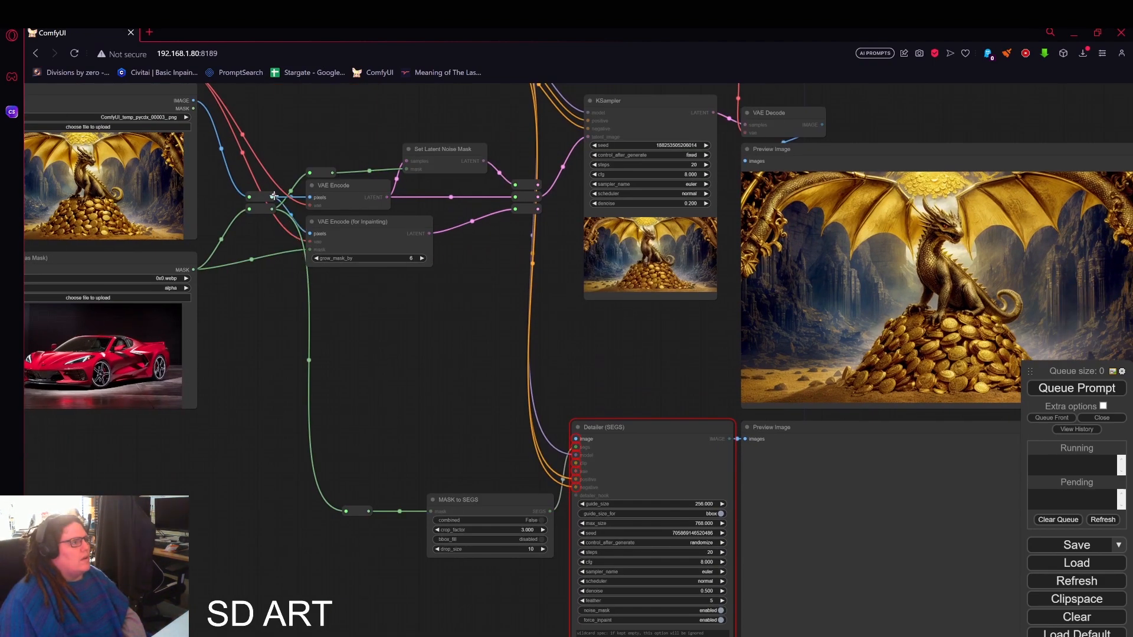
left_click(318, 310)
left_click_drag(274, 196, 575, 439)
Move the image and mask reroutes below the encoders and connect the mask reroute to VAE Encode (for Inpainting)
left_click_drag(479, 289, 483, 391)
left_click_drag(261, 322, 262, 395)
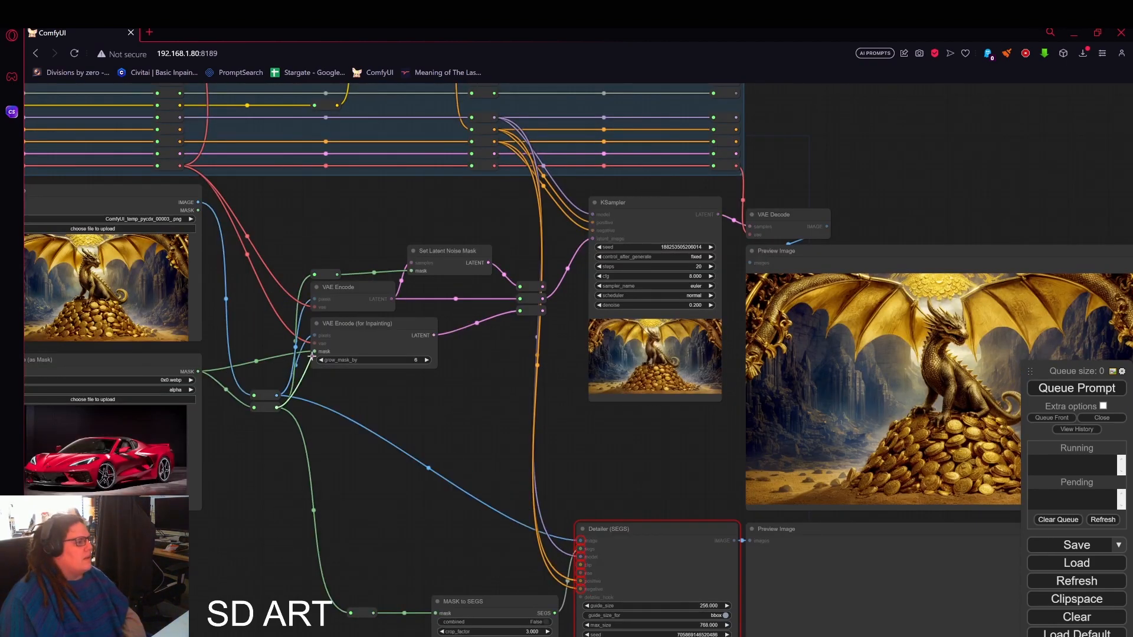
left_click_drag(511, 469, 495, 327)
Connect the bus CLIP and VAE lines to the Detailer (SEGS) clip and vae inputs
scroll(449, 281, "down", 3)
left_click_drag(448, 280, 544, 404)
left_click(567, 201)
left_click_drag(449, 167, 631, 512)
scroll(625, 386, "up", 2)
left_click_drag(623, 370, 591, 314)
left_click_drag(521, 113, 601, 485)
left_click_drag(650, 391, 488, 248)
Set the Detailer (SEGS) denoise to 0.770 and queue the workflow
scroll(399, 473, "up", 6)
left_click(709, 432)
scroll(657, 306, "down", 1)
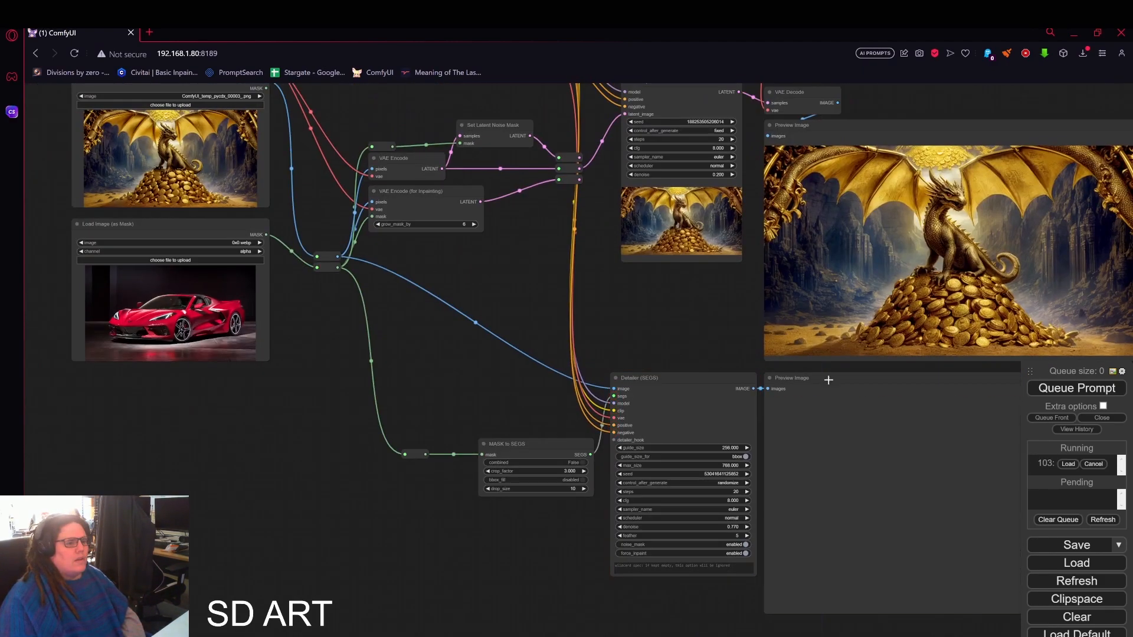
left_click_drag(637, 322, 554, 254)
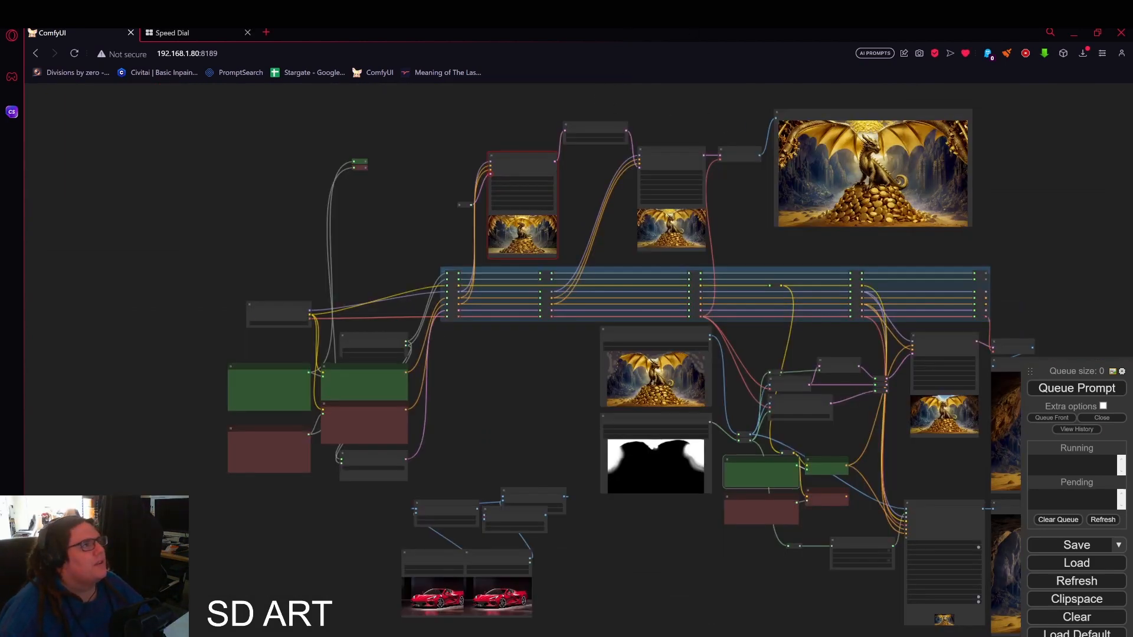
Switch to Spotify, lower the music volume and return to the ComfyUI workflow
key("alt+Tab")
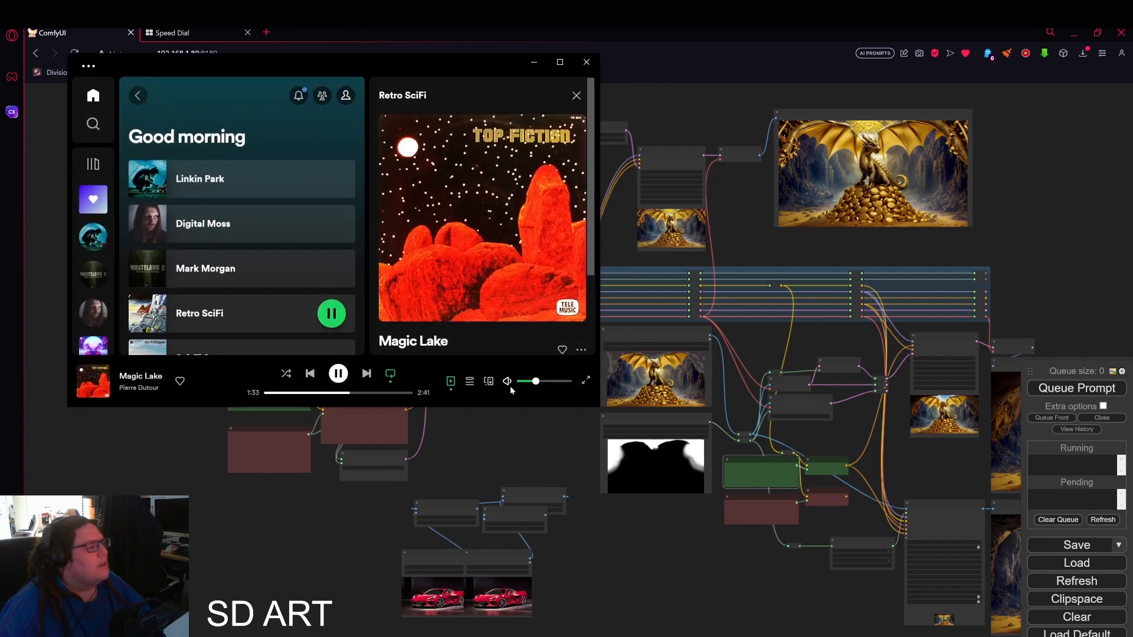
left_click_drag(536, 382, 524, 382)
left_click(542, 415)
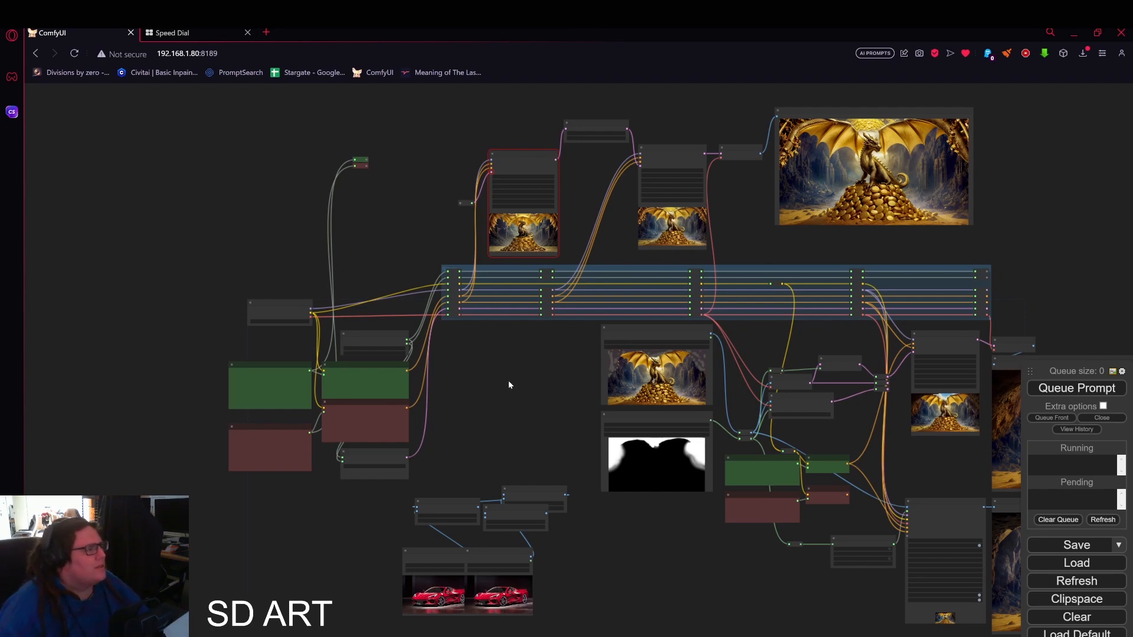
Examine the Resolution Duo and Load Checkpoint nodes and their connections at the start of the workflow
scroll(497, 384, "up", 5)
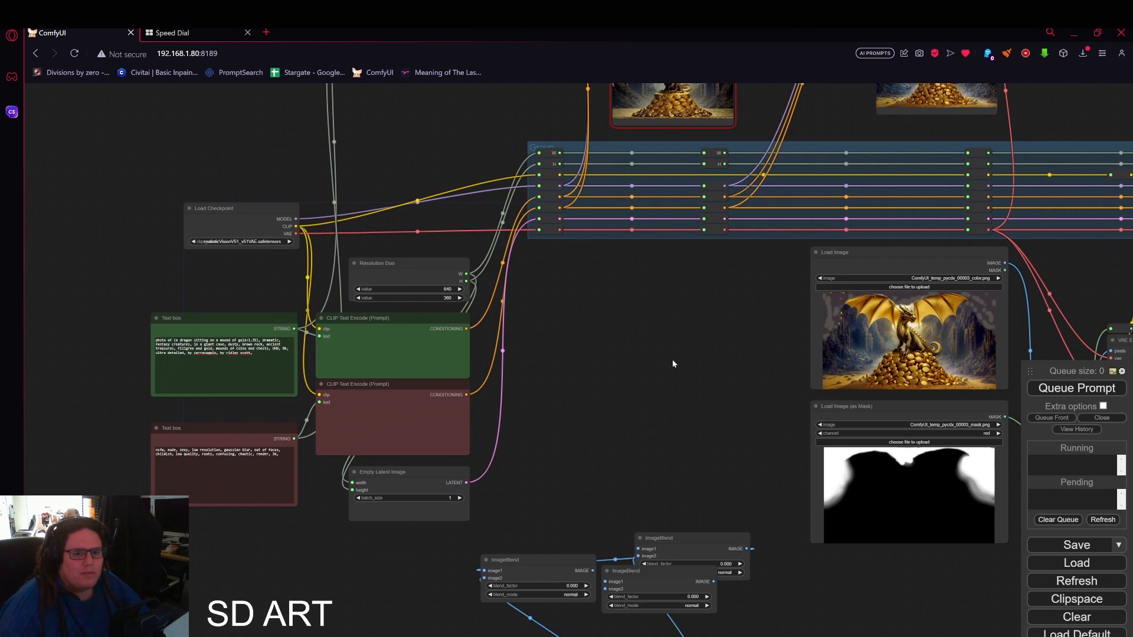
left_click_drag(671, 352, 792, 350)
scroll(731, 335, "up", 2)
left_click_drag(677, 355, 791, 370)
scroll(568, 240, "up", 2)
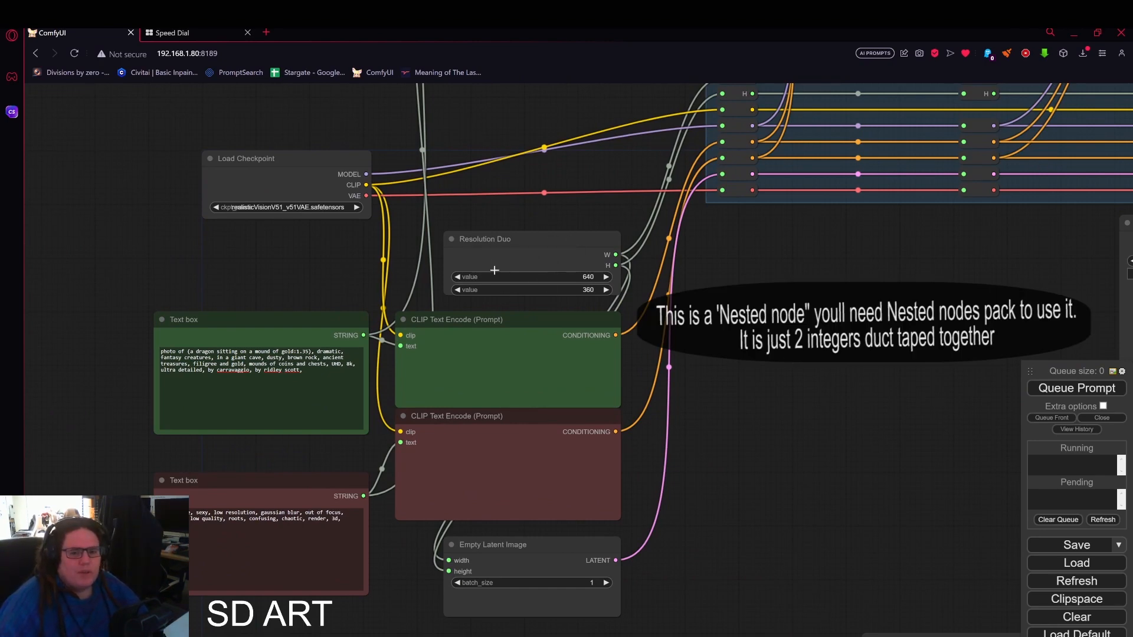
scroll(496, 267, "up", 7)
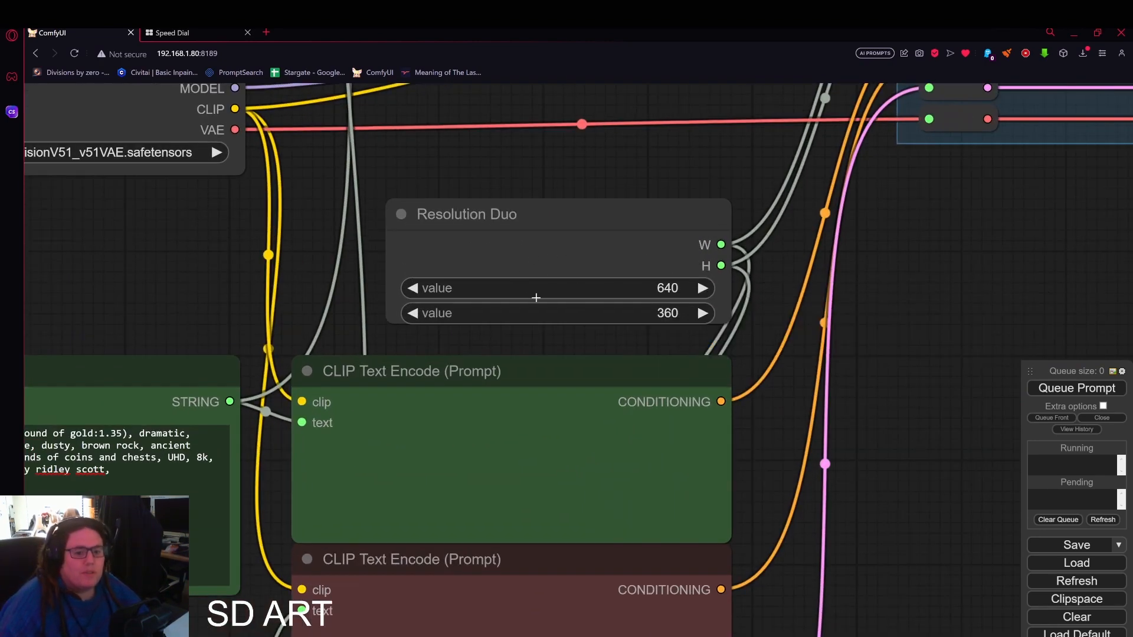
scroll(606, 313, "down", 3)
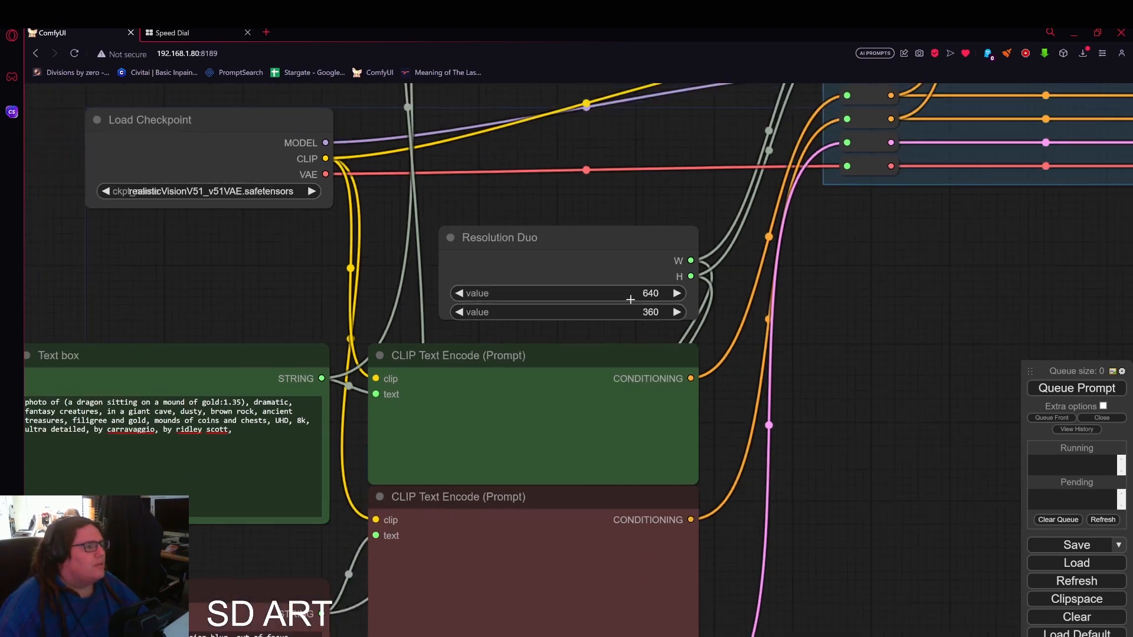
scroll(572, 319, "down", 3)
left_click_drag(808, 286, 953, 389)
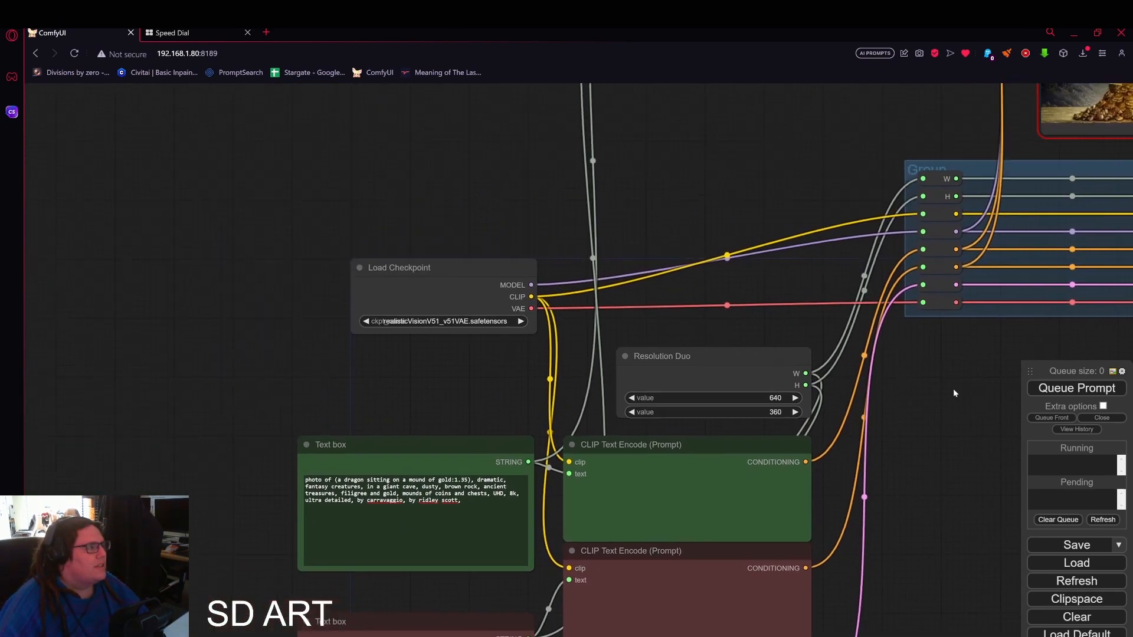
scroll(521, 316, "up", 3)
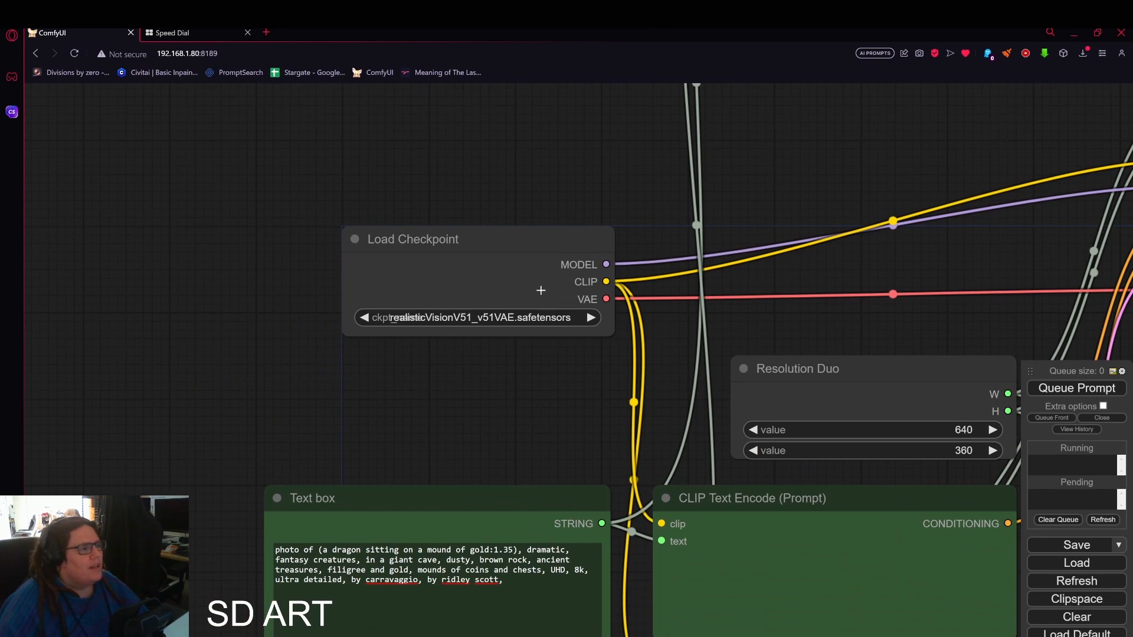
scroll(481, 316, "down", 1)
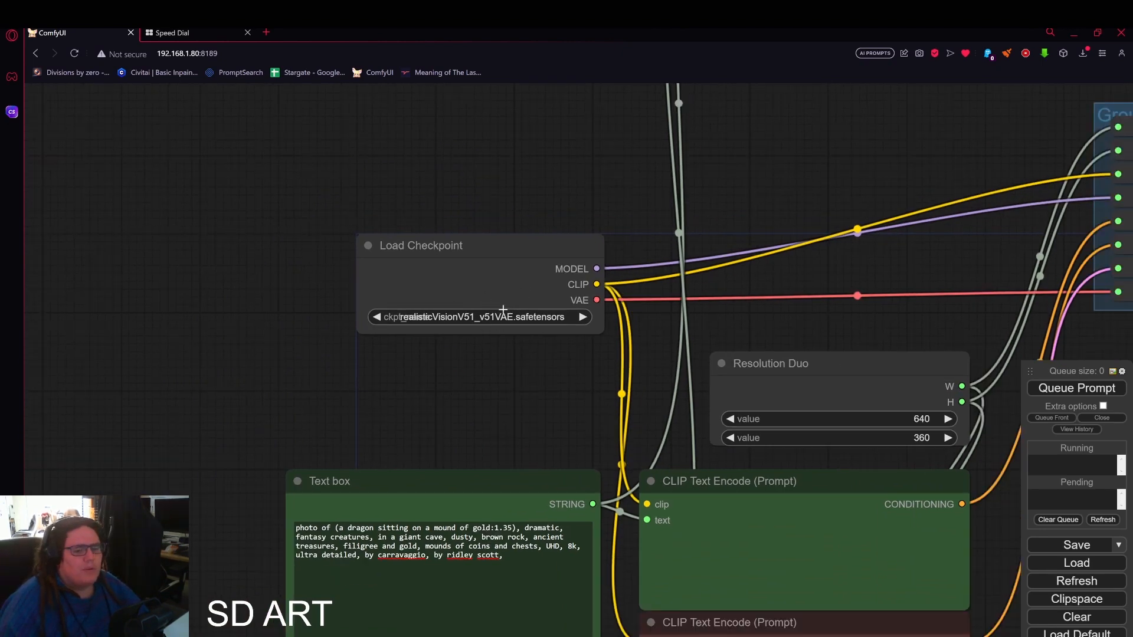
Connect the bus group's latent line to the reroute feeding the first KSampler's latent_image input
scroll(441, 327, "down", 3)
left_click_drag(641, 262, 603, 302)
left_click_drag(756, 222, 450, 299)
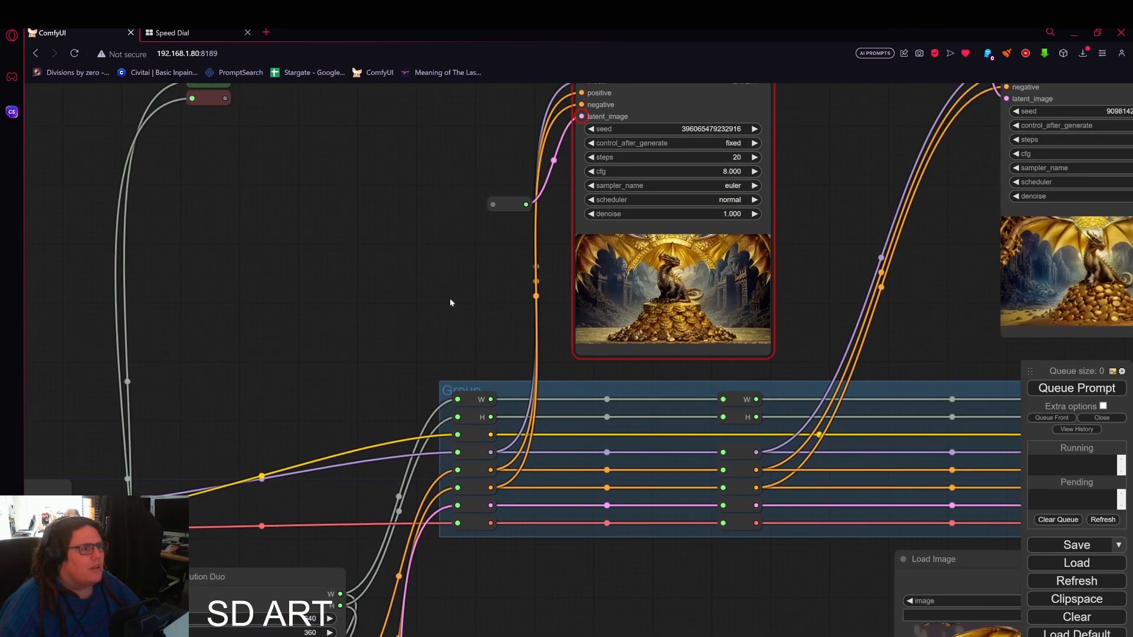
mouse_move(384, 320)
left_mouse_down()
mouse_move(366, 323)
mouse_move(399, 305)
left_mouse_up()
scroll(397, 306, "down", 2)
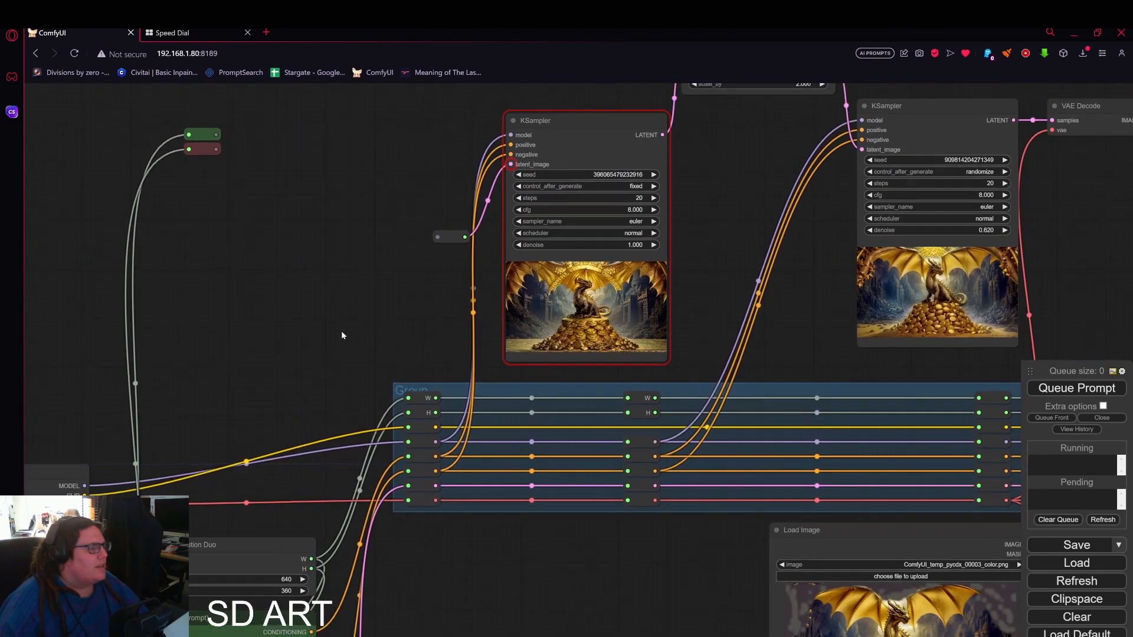
left_click_drag(341, 330, 301, 388)
scroll(529, 341, "up", 4)
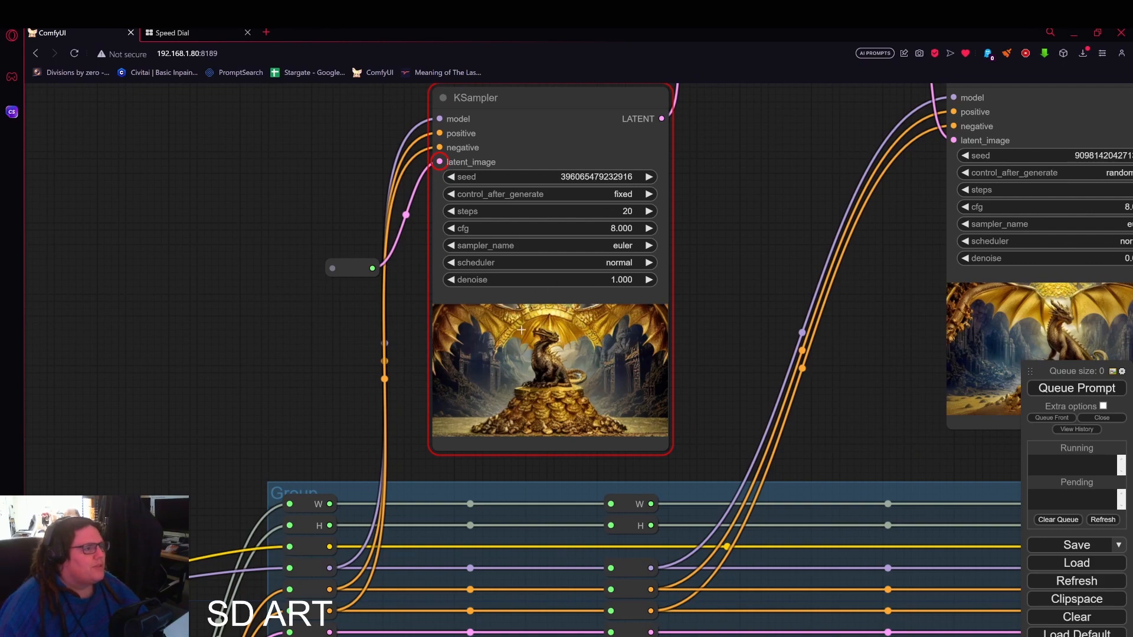
left_click_drag(287, 379, 572, 289)
scroll(568, 296, "down", 2)
left_click_drag(606, 500, 609, 198)
left_click_drag(673, 253, 547, 362)
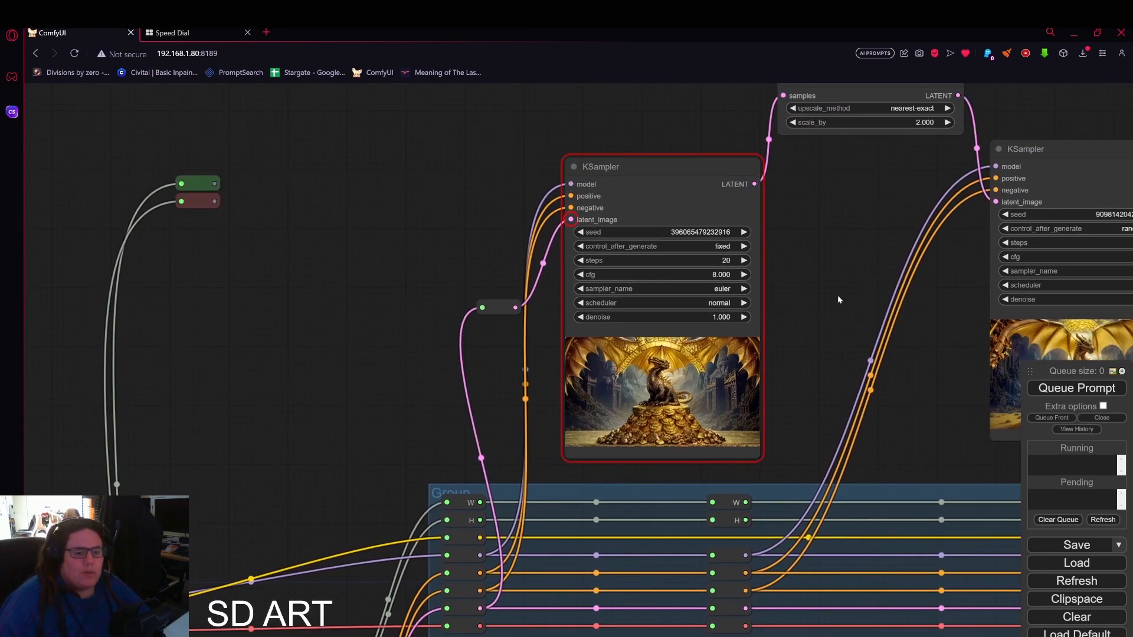
Examine the Upscale Latent By node, the second KSampler and the Preview Image, comparing the initial and upscaled dragon images
left_click_drag(834, 252, 567, 339)
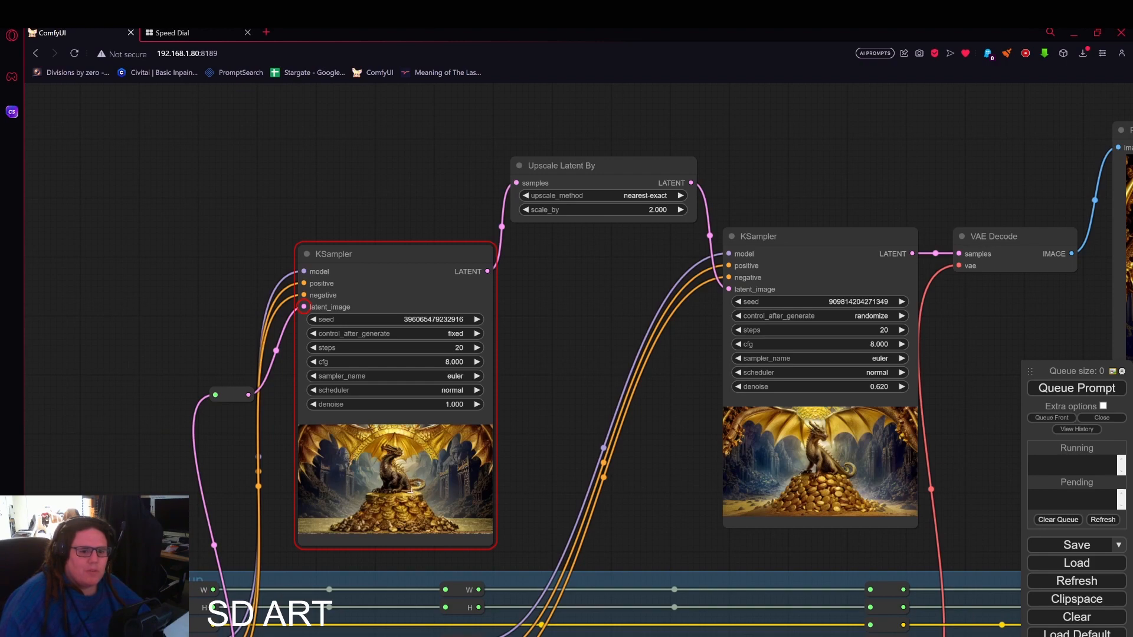
scroll(512, 422, "up", 7)
left_click_drag(590, 439, 292, 377)
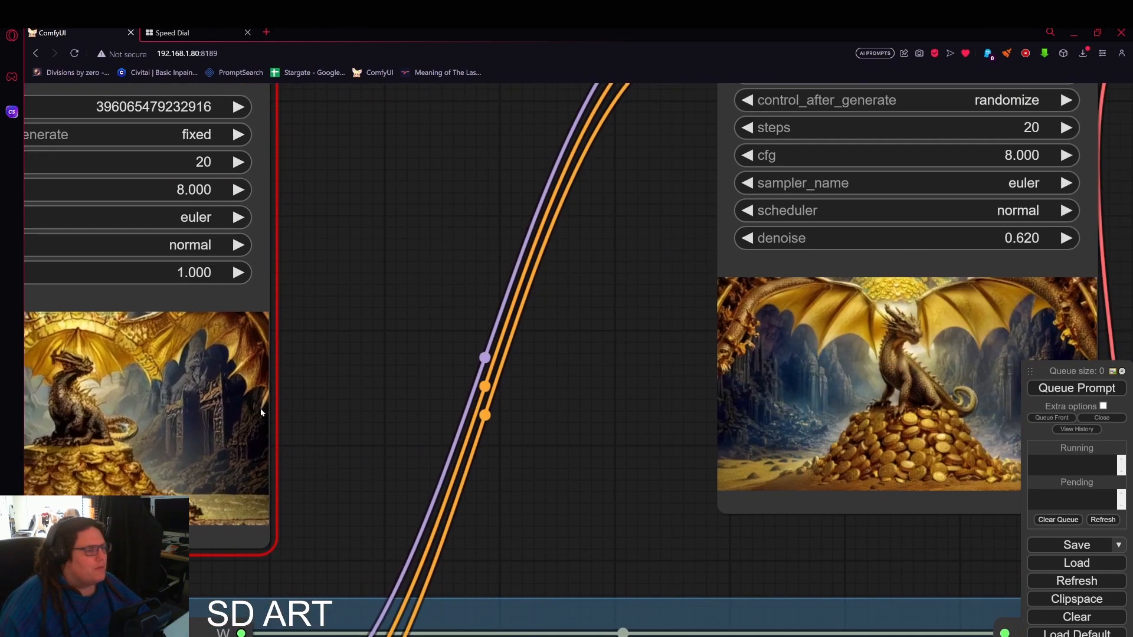
left_click_drag(561, 393, 302, 465)
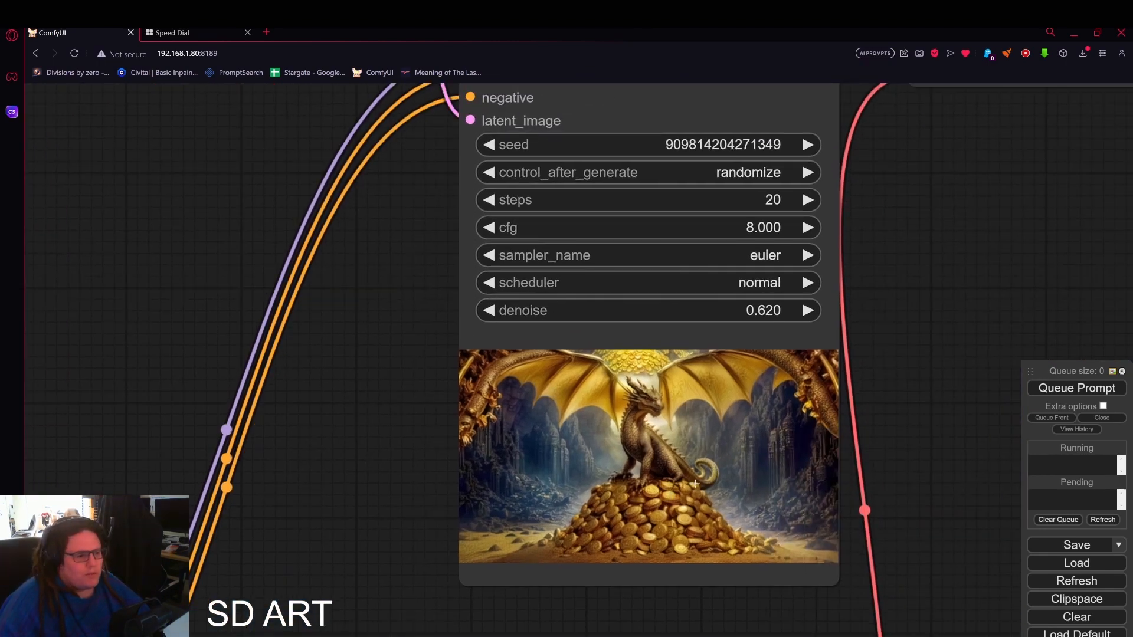
scroll(671, 460, "down", 4)
scroll(637, 478, "down", 2)
left_click_drag(847, 404, 291, 492)
scroll(771, 361, "up", 3)
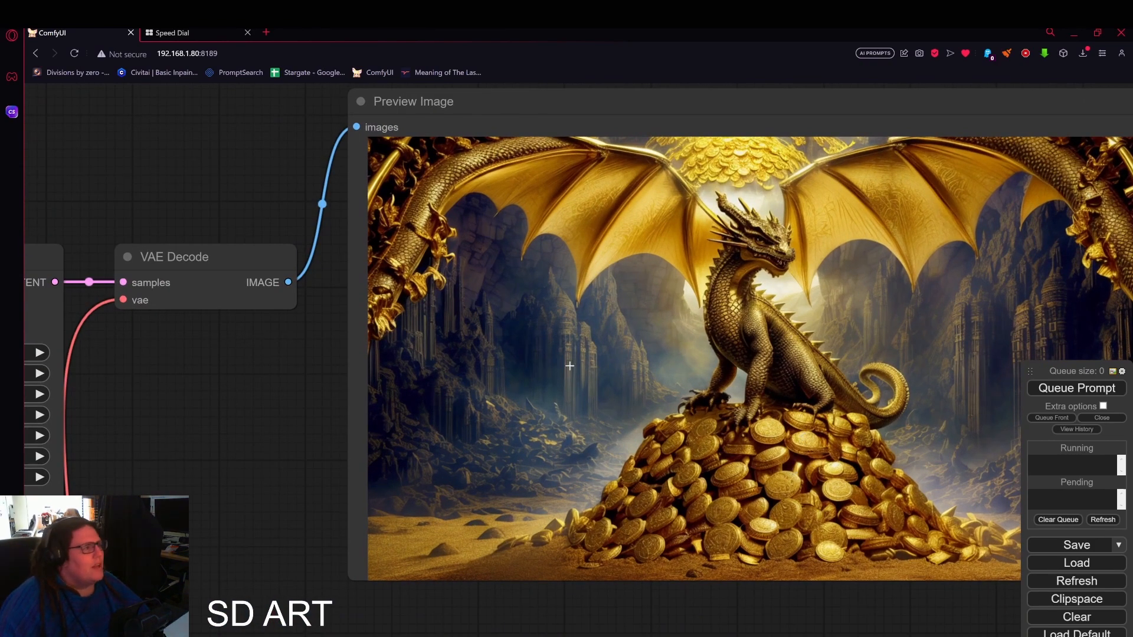
scroll(532, 378, "down", 2)
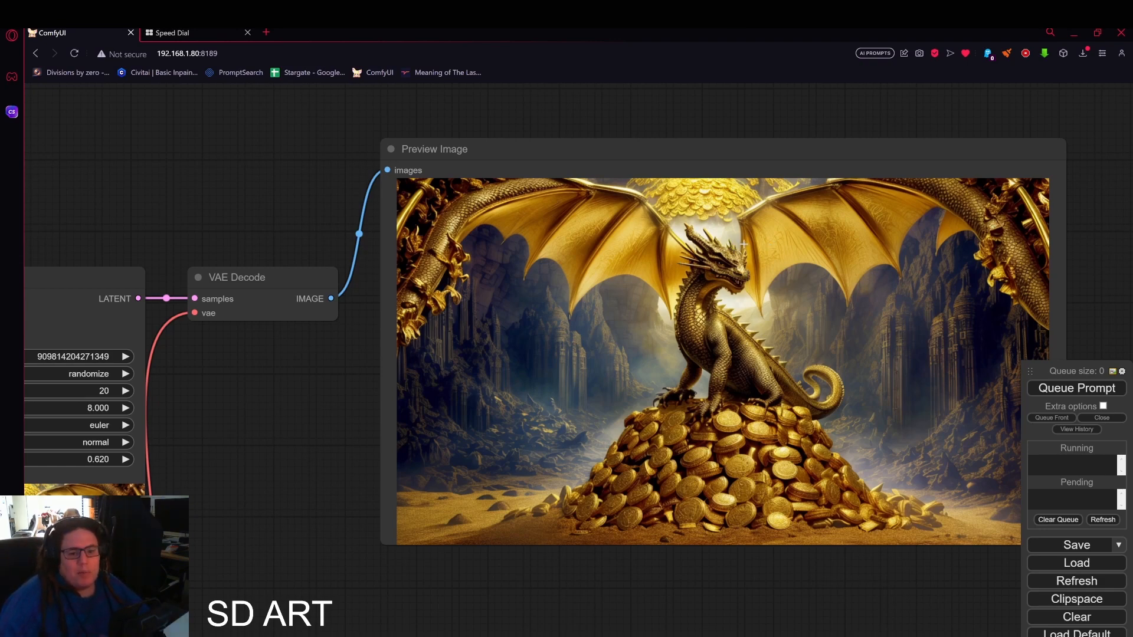
scroll(632, 317, "down", 2)
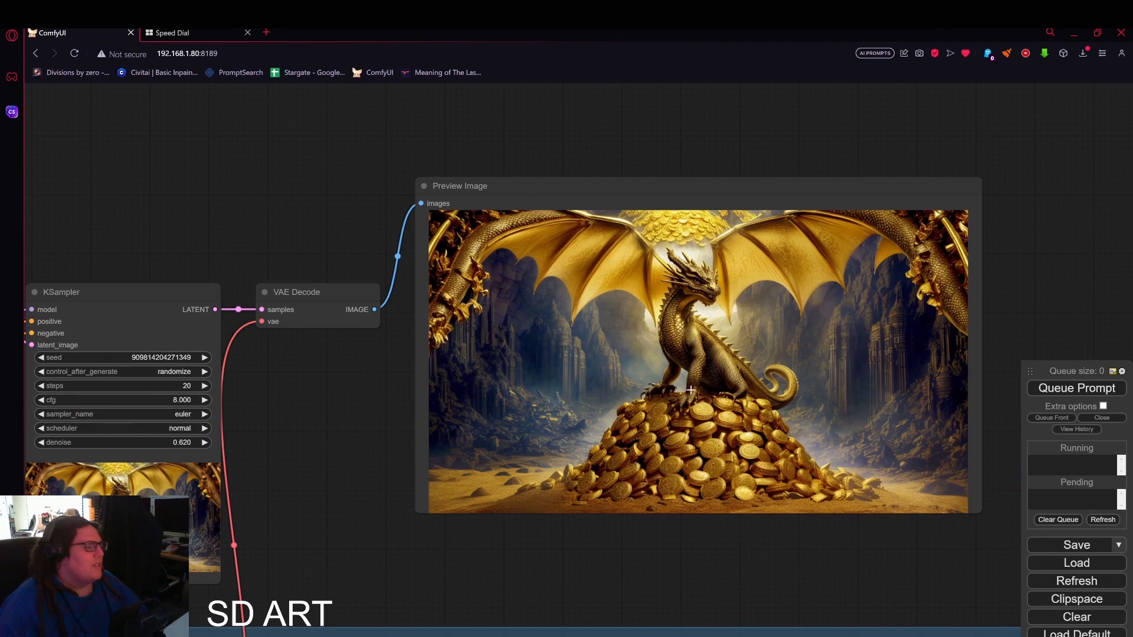
scroll(754, 471, "up", 2)
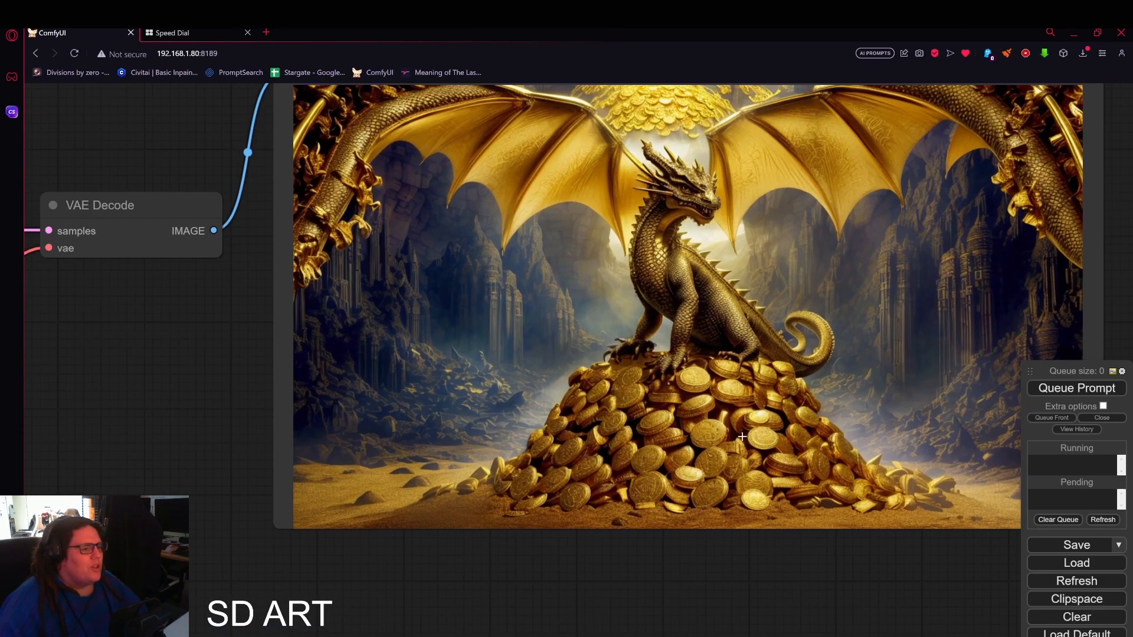
scroll(448, 380, "down", 2)
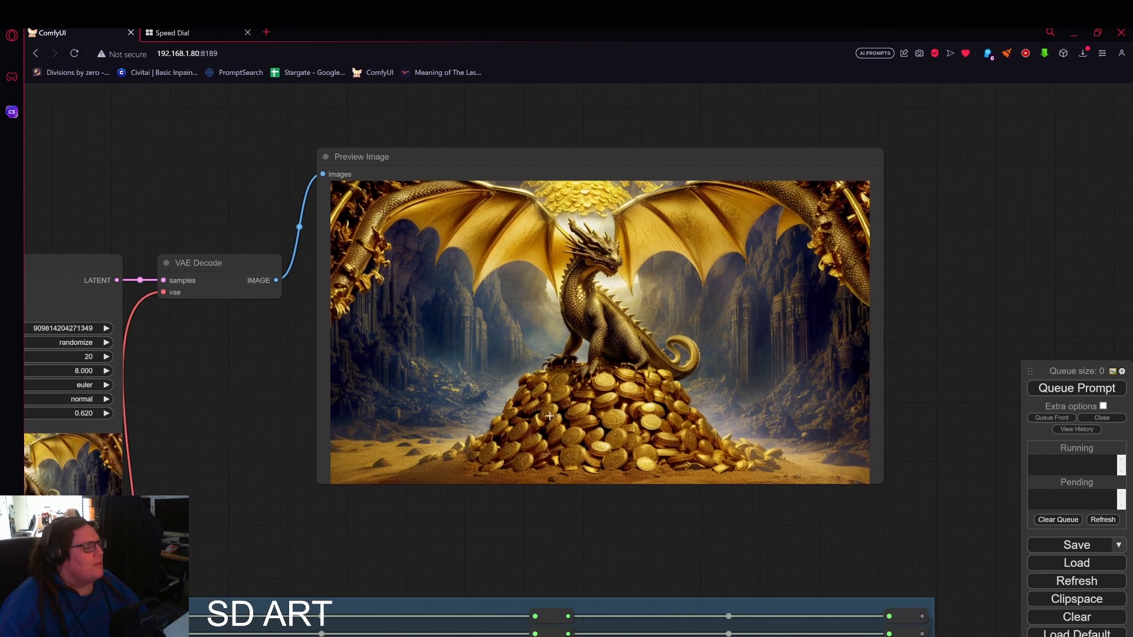
Disconnect the bus latent line from the reroute feeding the first KSampler
scroll(600, 377, "down", 2)
left_click_drag(239, 443, 845, 354)
left_click_drag(496, 366, 632, 293)
scroll(632, 293, "down", 4)
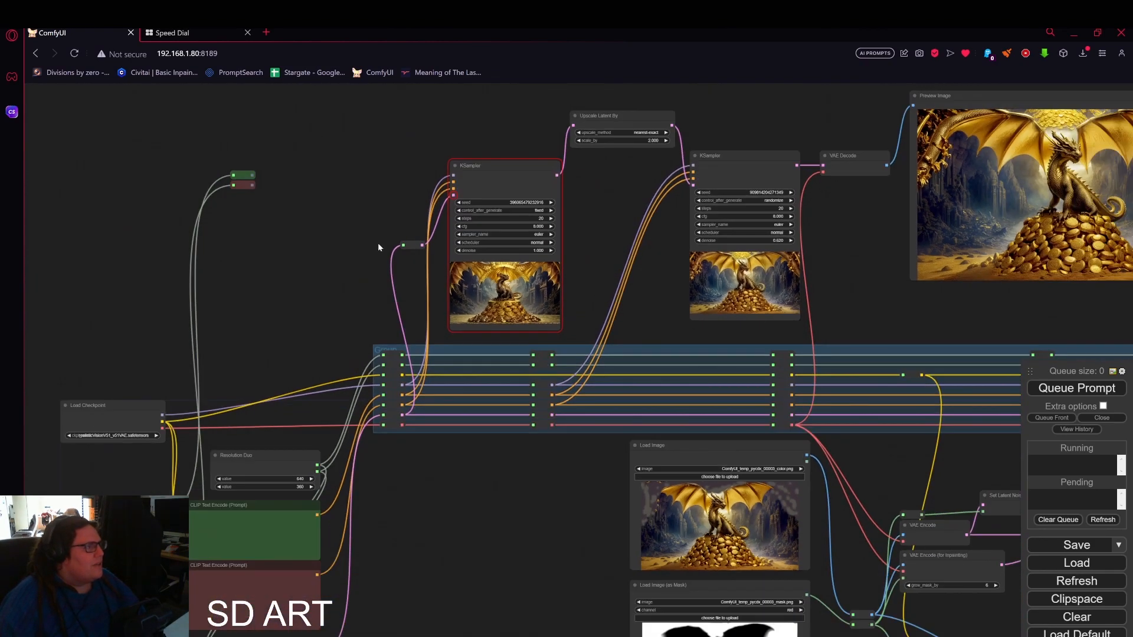
left_click_drag(402, 244, 398, 281)
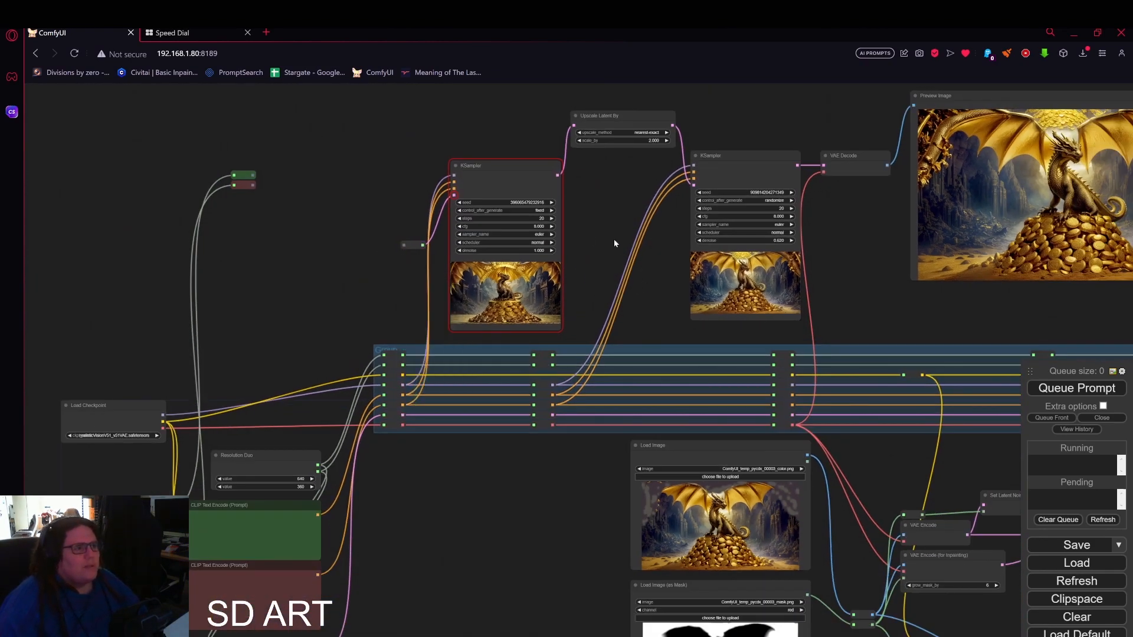
Examine how the checkpoint, prompt, resolution and latent nodes feed the bus group and the samplers and inpainting nodes along it
left_click_drag(623, 275, 613, 293)
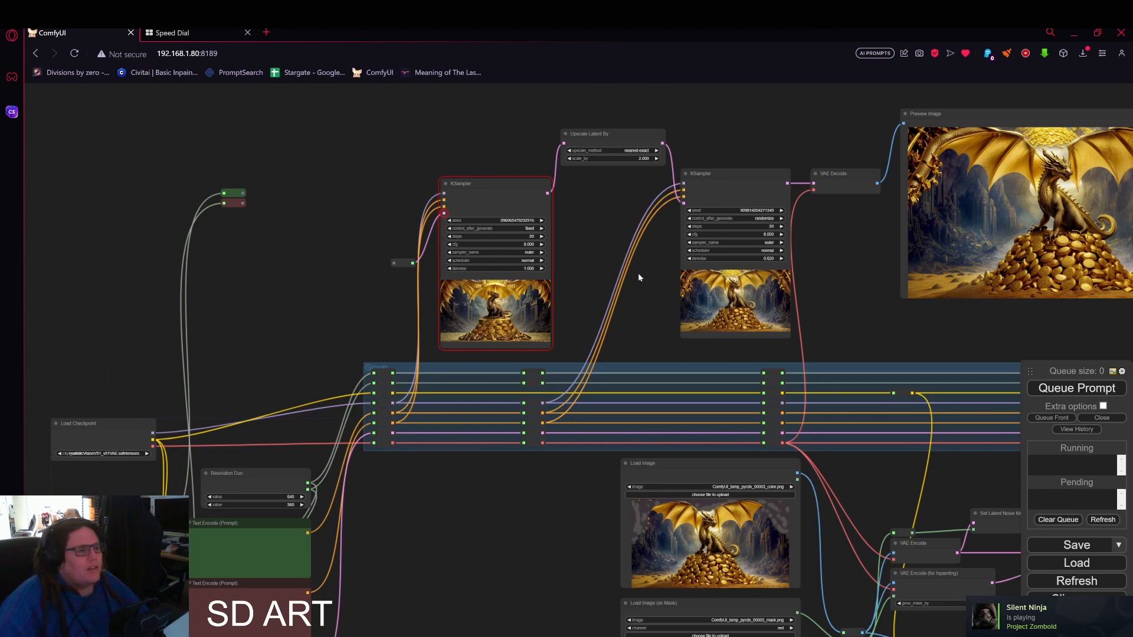
scroll(638, 277, "up", 2)
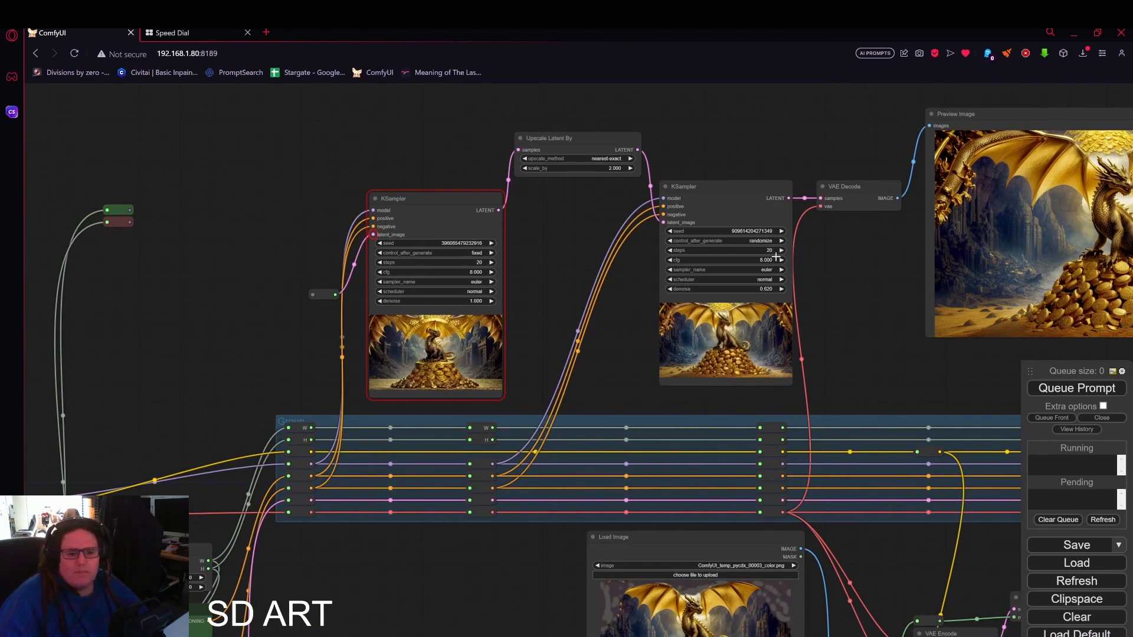
scroll(616, 320, "down", 3)
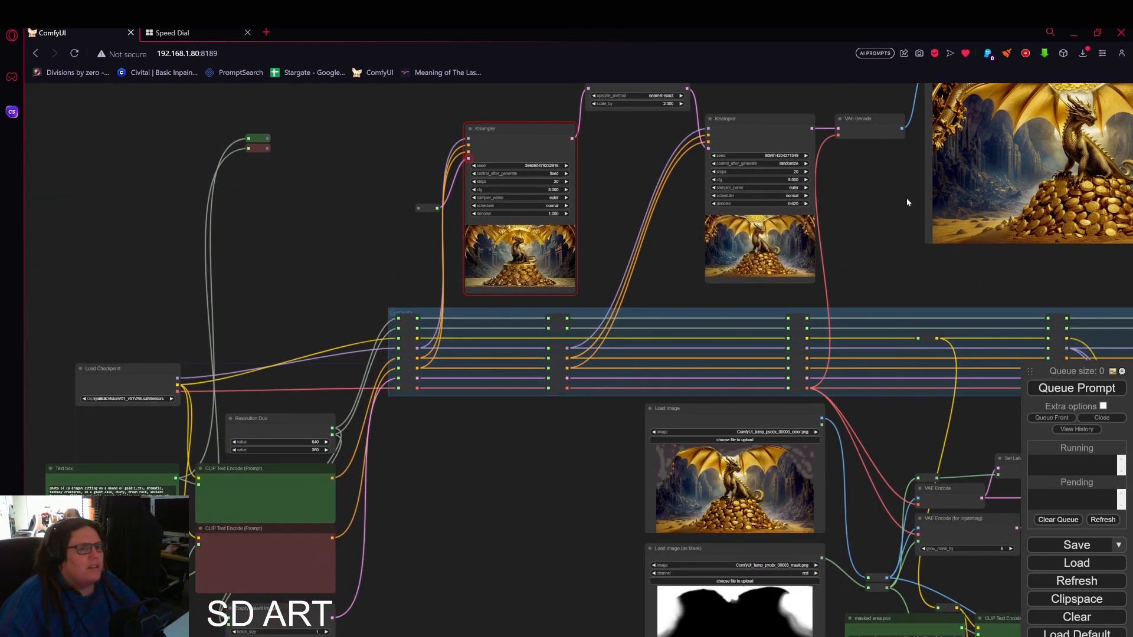
left_click_drag(536, 481, 617, 415)
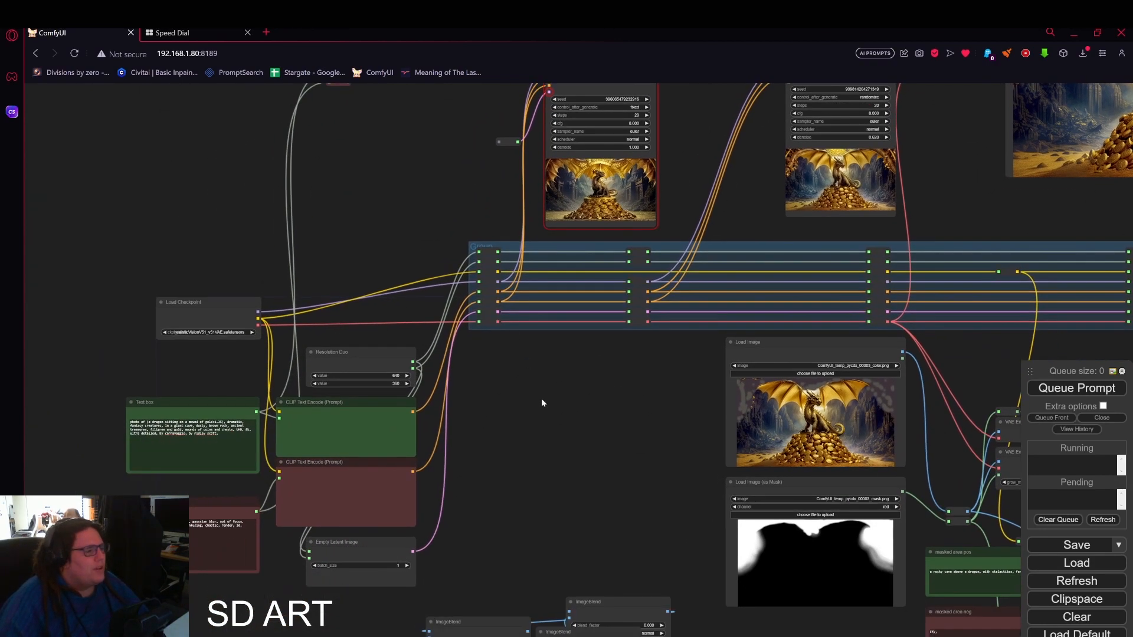
left_click_drag(542, 403, 623, 345)
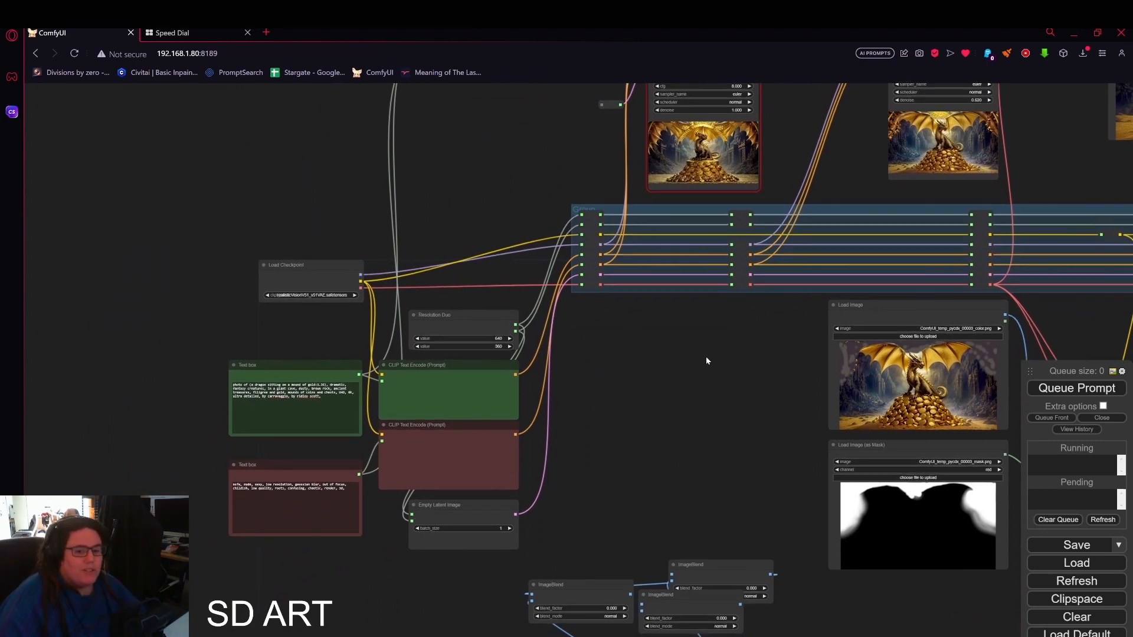
left_click_drag(706, 356, 540, 403)
left_click_drag(926, 348, 610, 348)
scroll(647, 371, "up", 3)
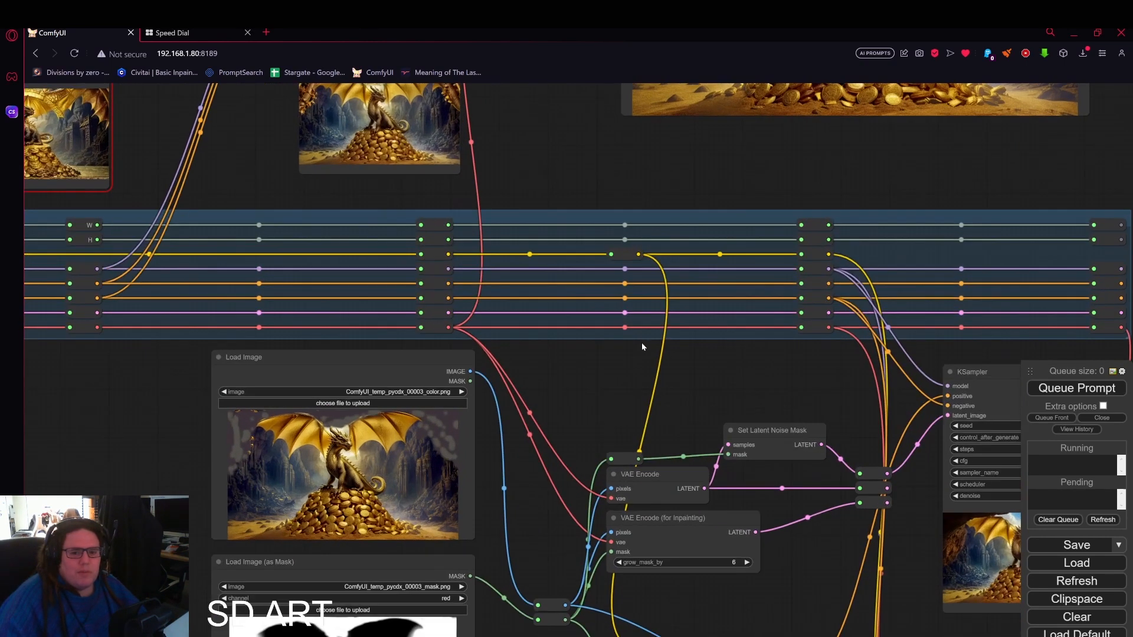
left_click_drag(676, 359, 1026, 322)
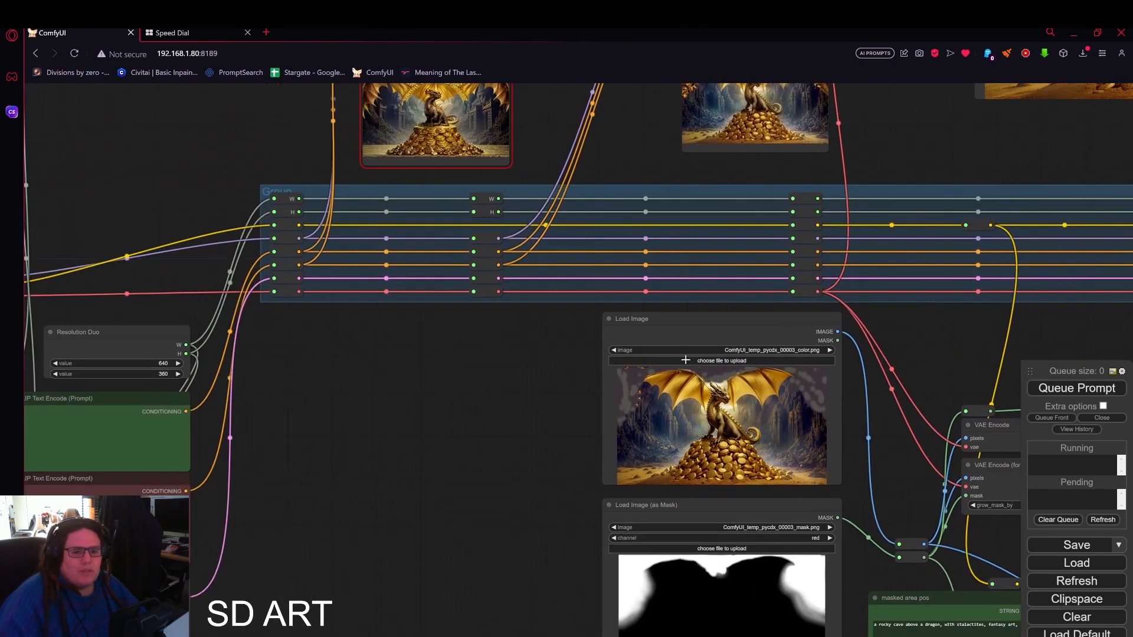
left_click_drag(530, 388, 684, 388)
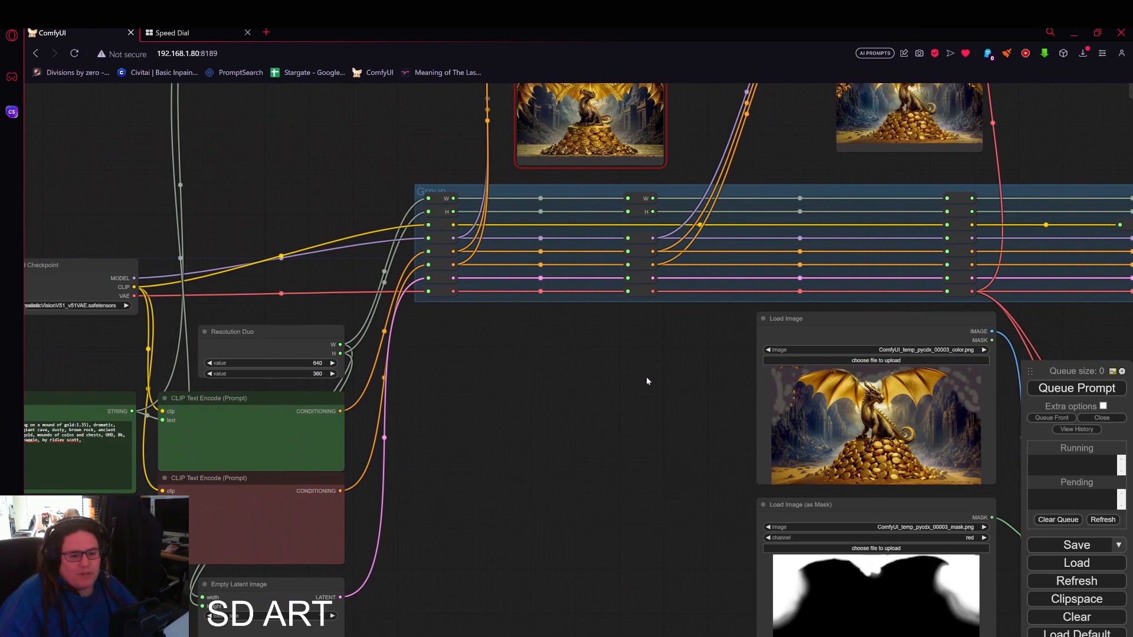
left_click_drag(505, 414, 743, 353)
scroll(743, 352, "down", 1)
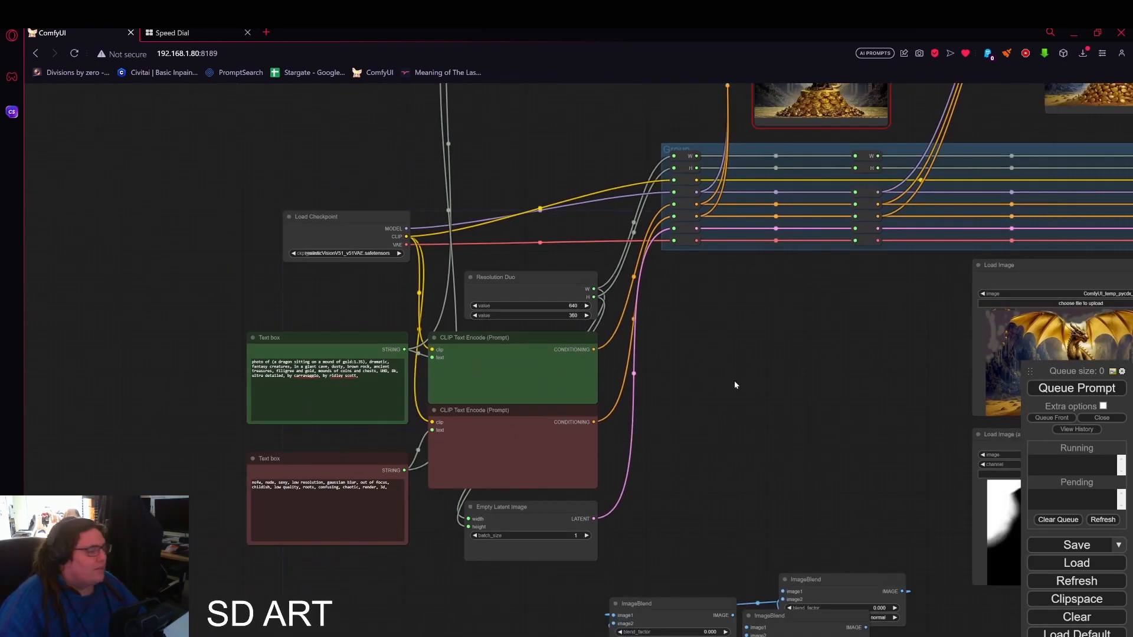
left_click_drag(781, 369, 856, 328)
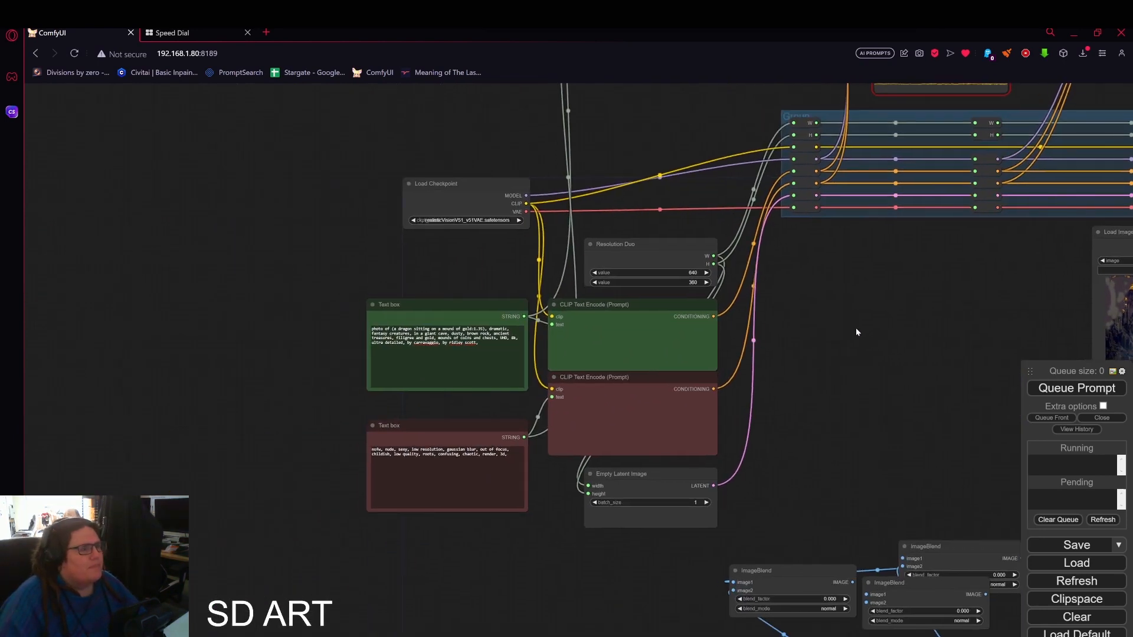
scroll(812, 330, "up", 3)
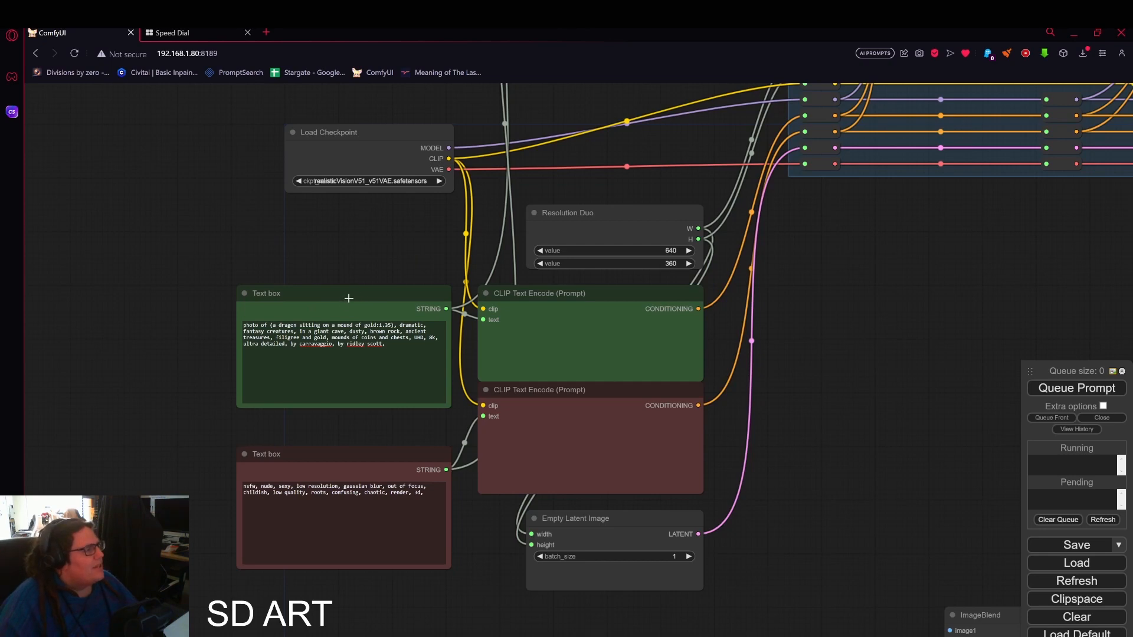
Move the green positive-prompt Text box slightly lower, keeping it above the red negative-prompt Text box
left_click_drag(343, 299, 344, 331)
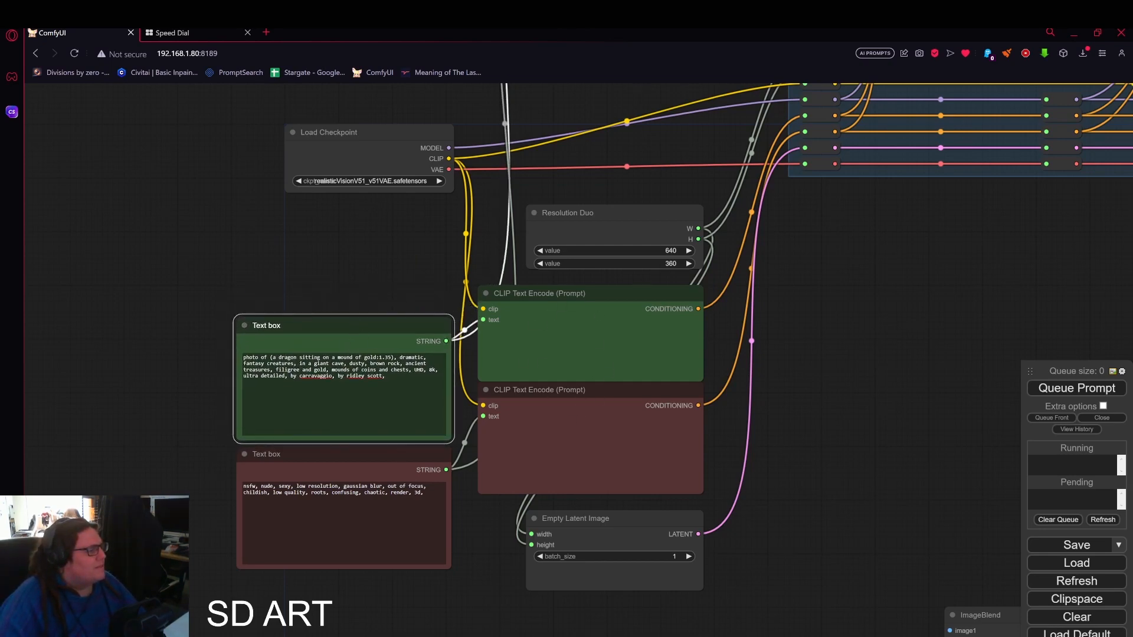
left_click_drag(232, 398, 341, 379)
scroll(461, 302, "up", 1)
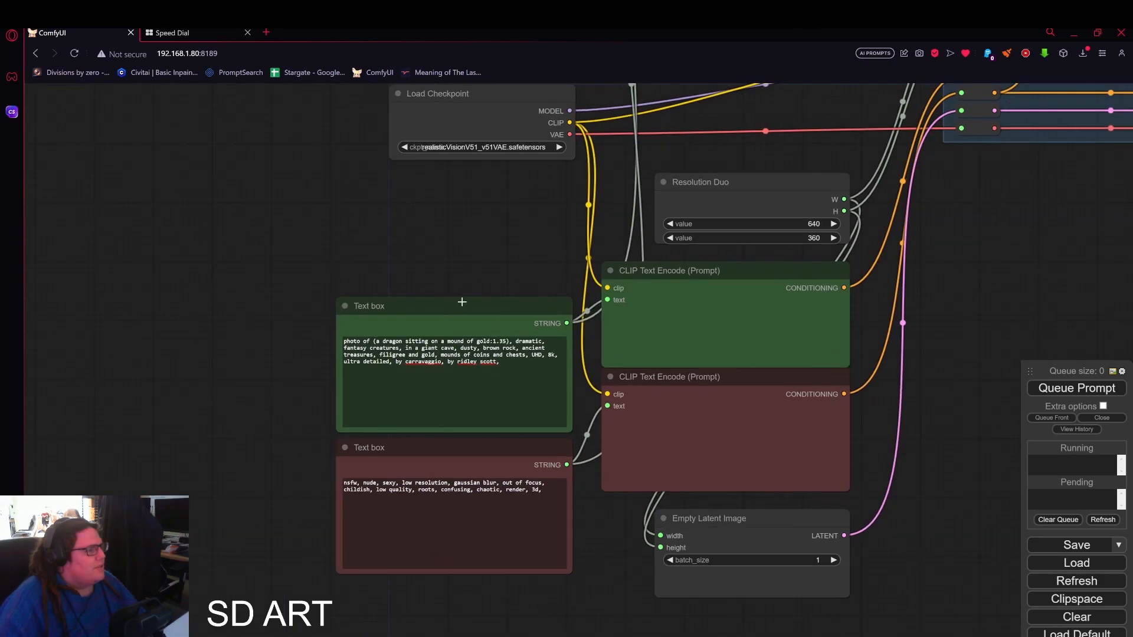
left_click_drag(463, 302, 463, 284)
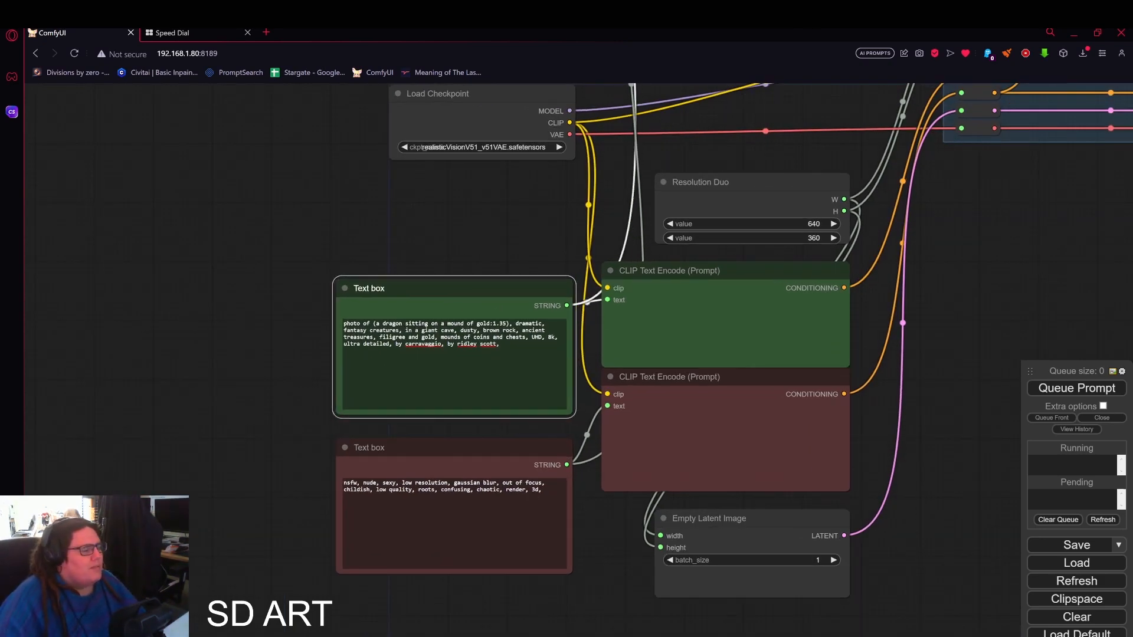
Highlight the weighted phrase "(a dragon sitting on a mound of gold:1.35)" in the positive prompt
left_click(509, 323)
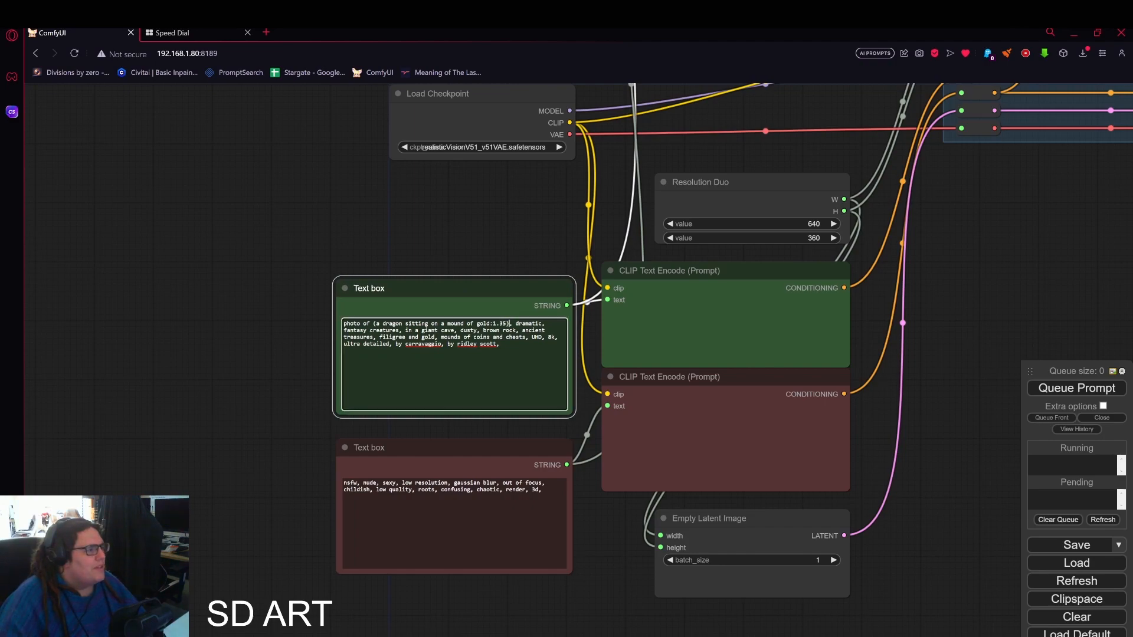
left_click_drag(370, 330, 373, 324)
scroll(278, 324, "up", 8)
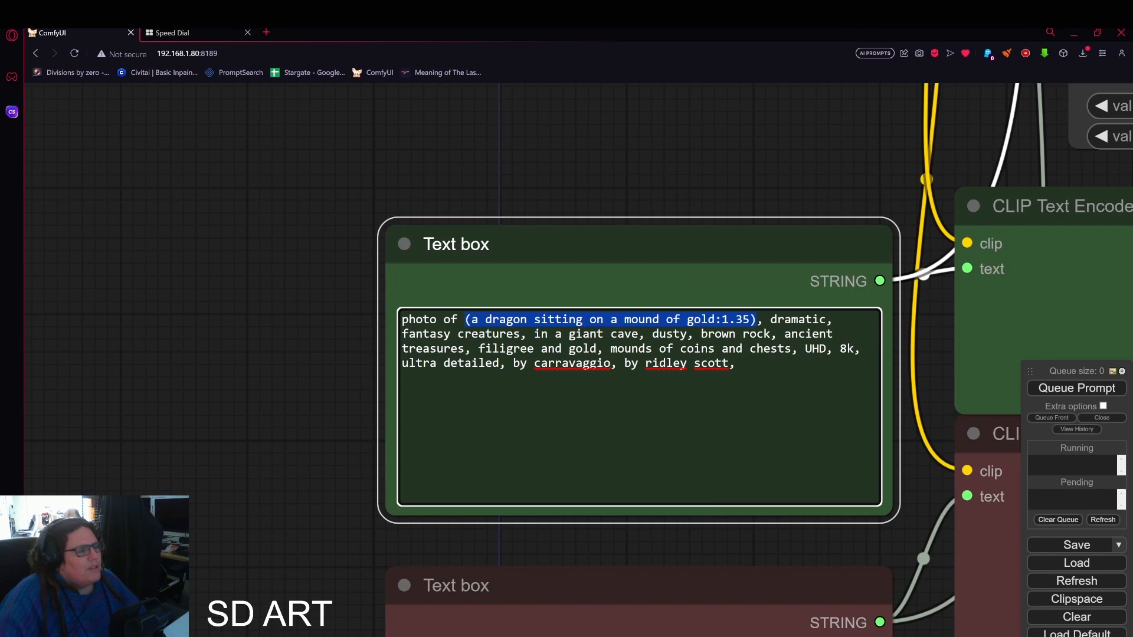
Examine the second KSampler's dragon image in close-up, followed by the VAE Decode and Preview Image output
scroll(652, 254, "down", 4)
left_click_drag(775, 174, 277, 477)
scroll(261, 502, "down", 5)
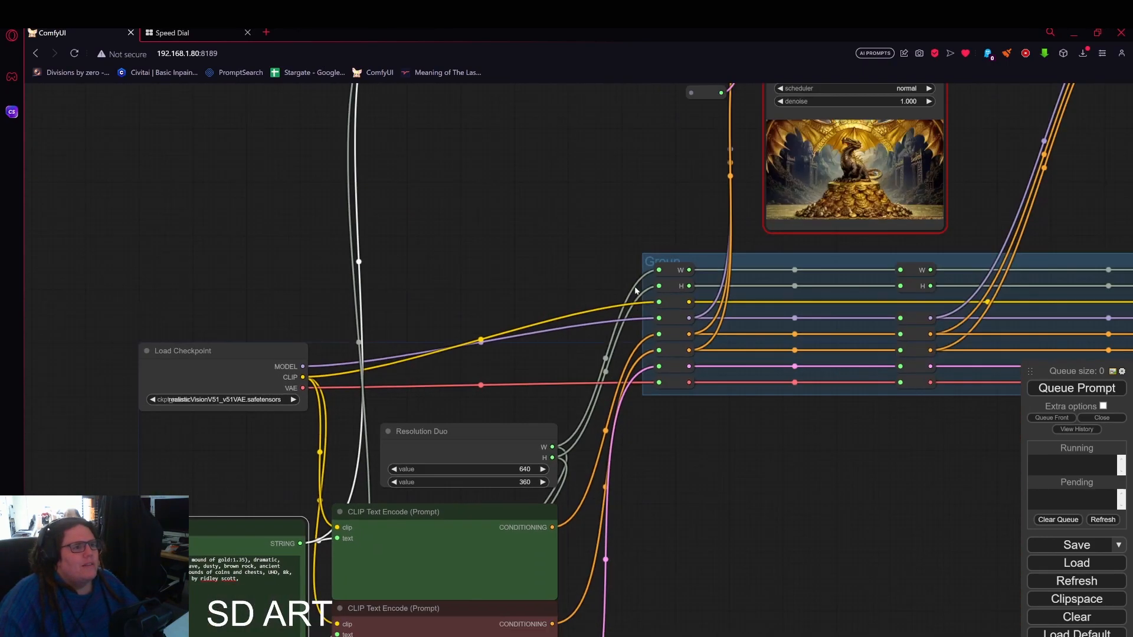
left_click_drag(885, 108, 641, 278)
scroll(640, 279, "up", 6)
left_click_drag(1081, 289, 565, 324)
scroll(585, 352, "up", 11)
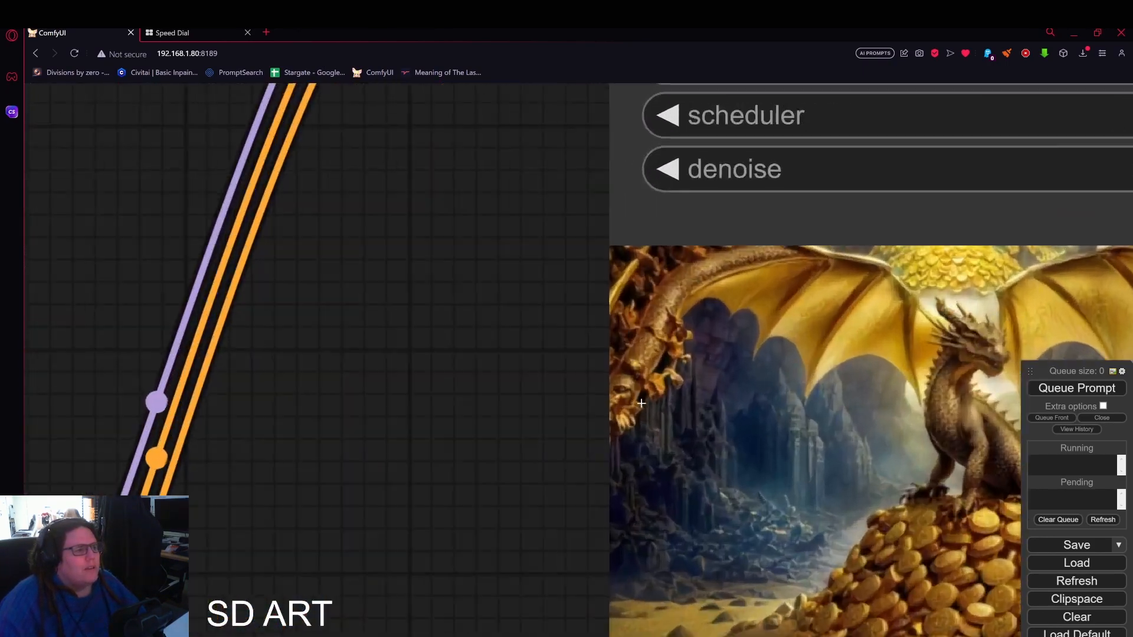
scroll(725, 292, "down", 5)
scroll(554, 415, "down", 3)
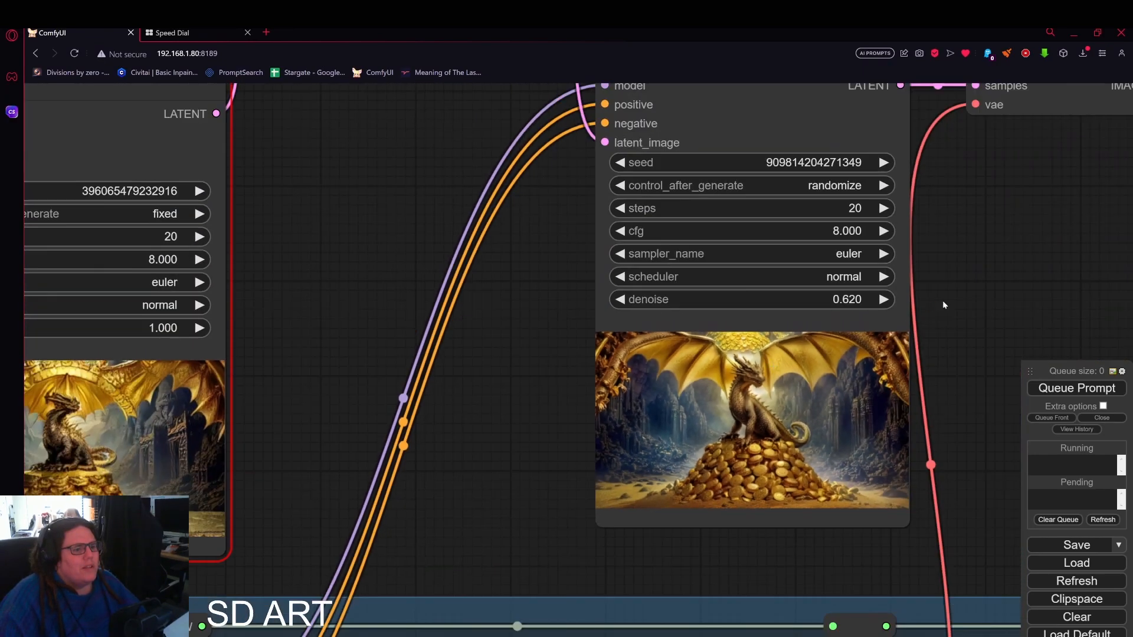
left_click_drag(943, 303, 451, 437)
scroll(504, 440, "down", 2)
scroll(504, 435, "down", 3)
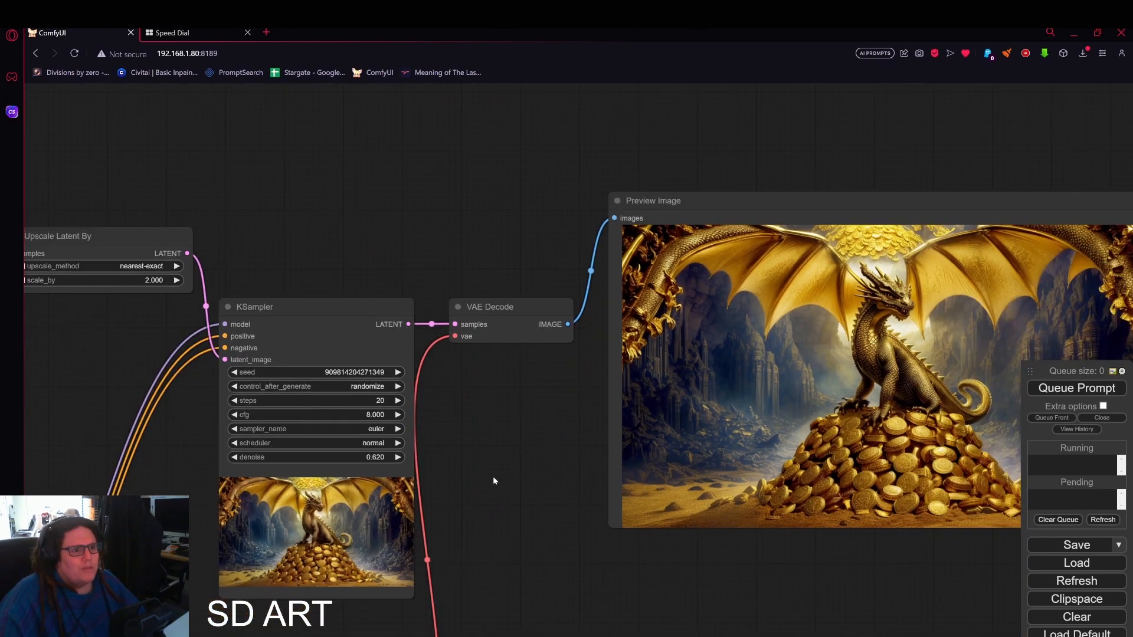
Return to the start of the workflow and review the Load Checkpoint, Resolution Duo and prompt nodes
left_click_drag(375, 514, 564, 325)
scroll(584, 315, "down", 4)
left_click_drag(412, 335, 829, 193)
left_click_drag(420, 247, 623, 140)
left_click_drag(309, 333, 414, 296)
scroll(437, 332, "up", 5)
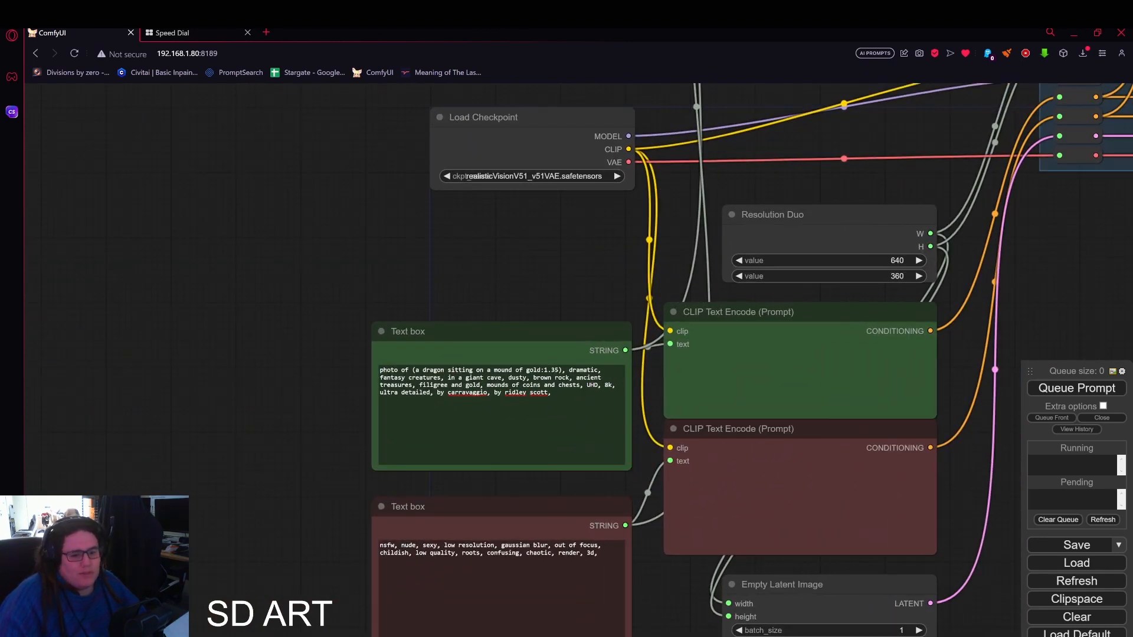
Highlight the closing phrase "UHD, 8k, ultra detailed, by carravaggio, by ridley scott," in the green positive-prompt Text box
scroll(316, 403, "up", 5)
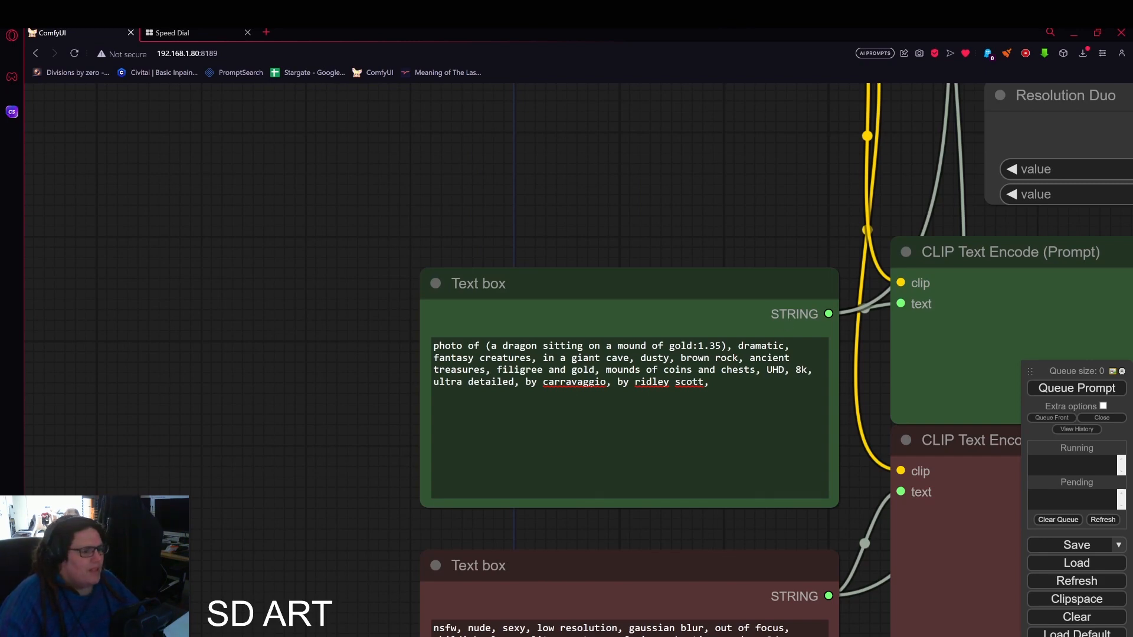
left_click_drag(766, 370, 713, 382)
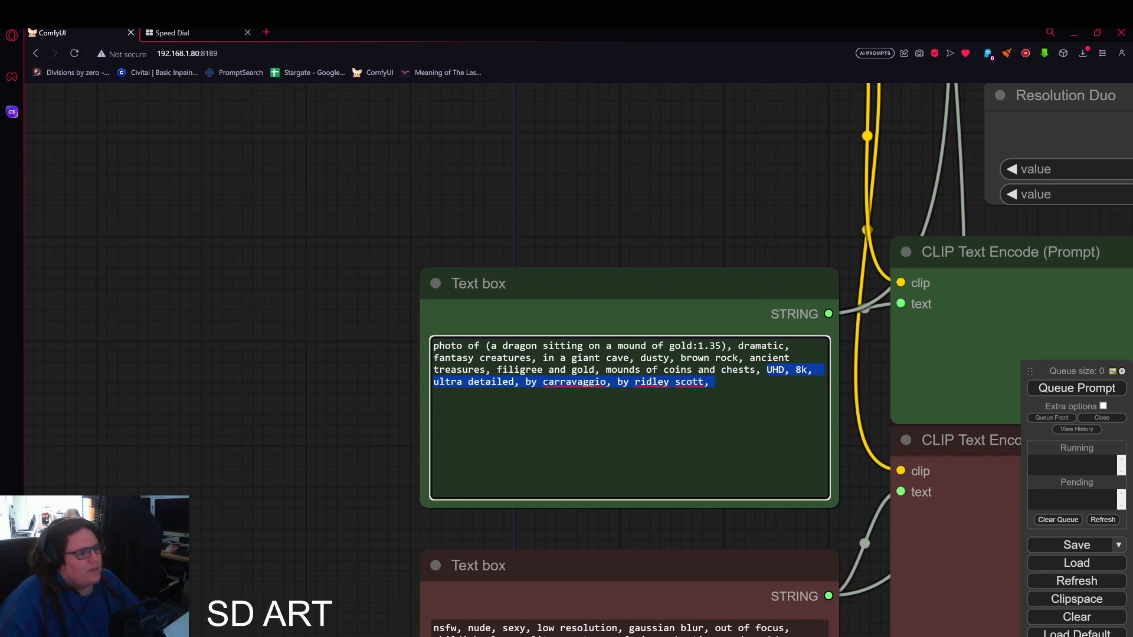
left_click(734, 234)
scroll(727, 228, "down", 2)
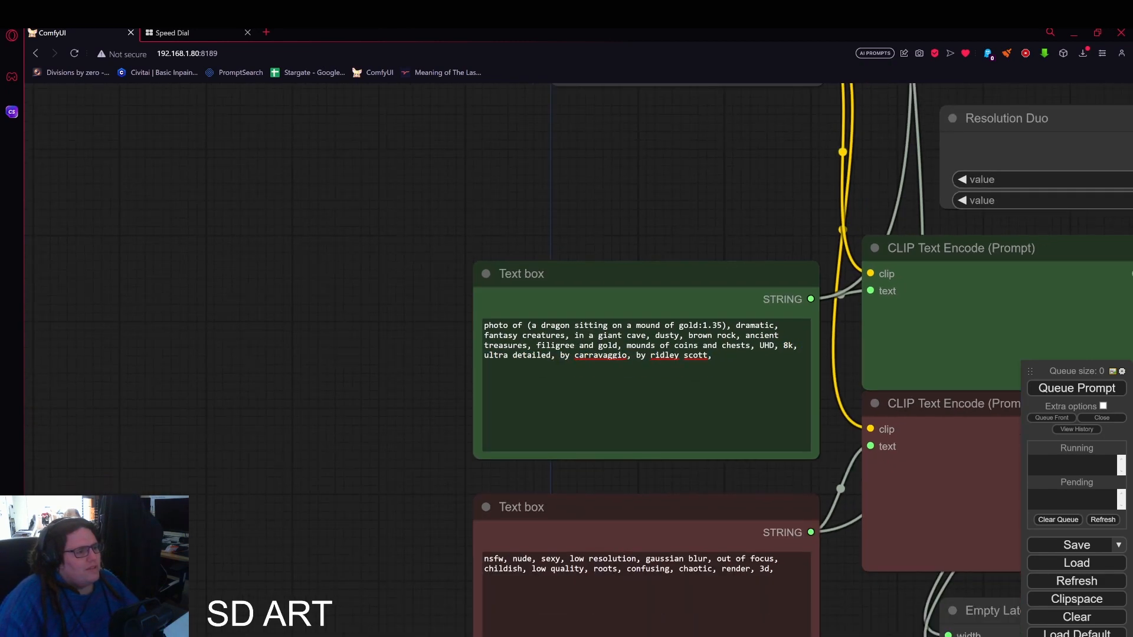
left_click_drag(738, 353, 716, 357)
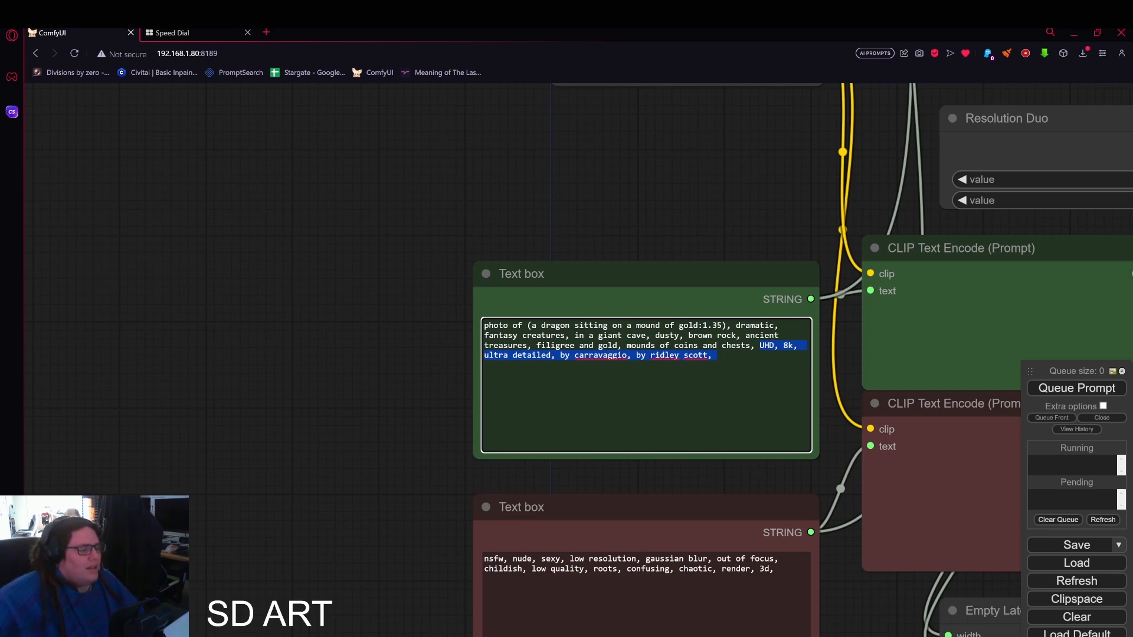
left_click(704, 221)
scroll(742, 232, "down", 3)
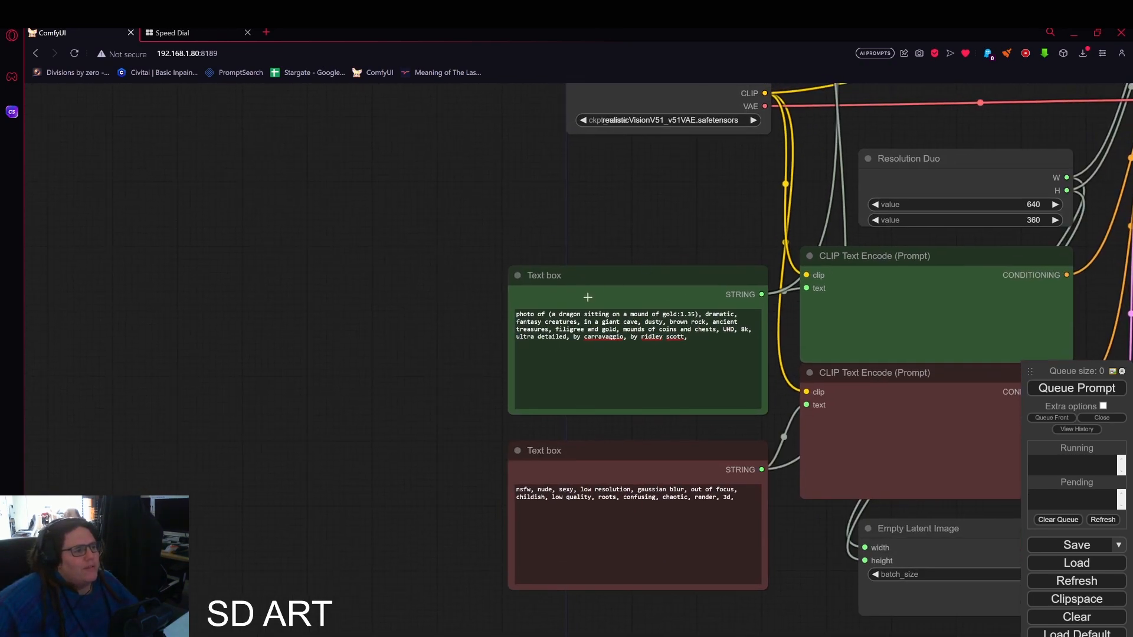
Highlight the closing terms of the negative prompt in the red Text box
scroll(708, 201, "down", 2)
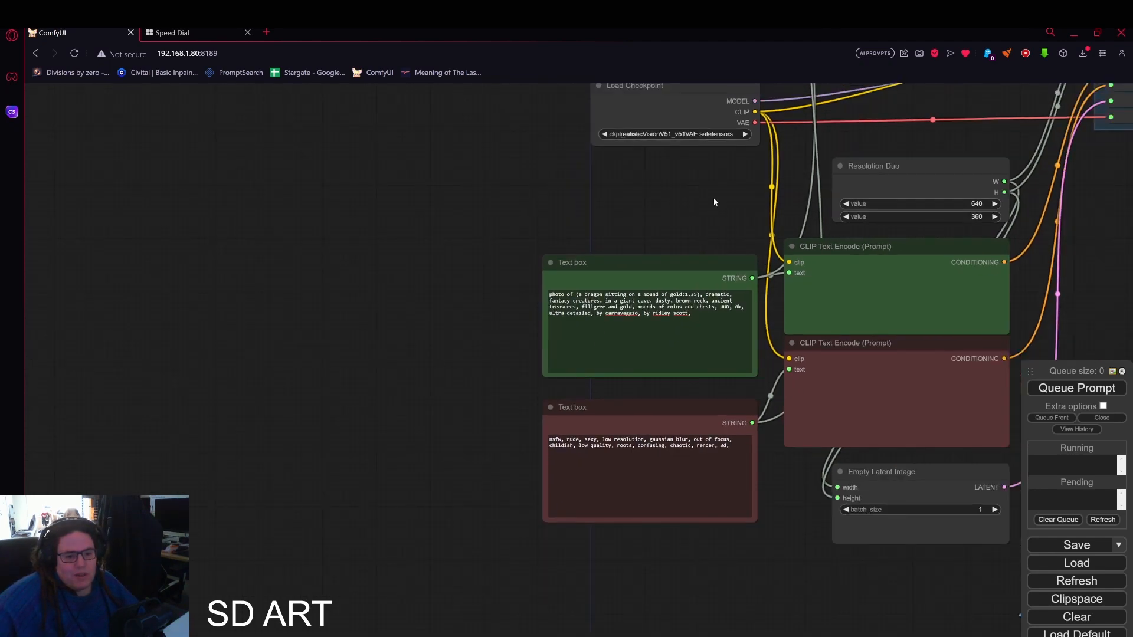
left_click(731, 447)
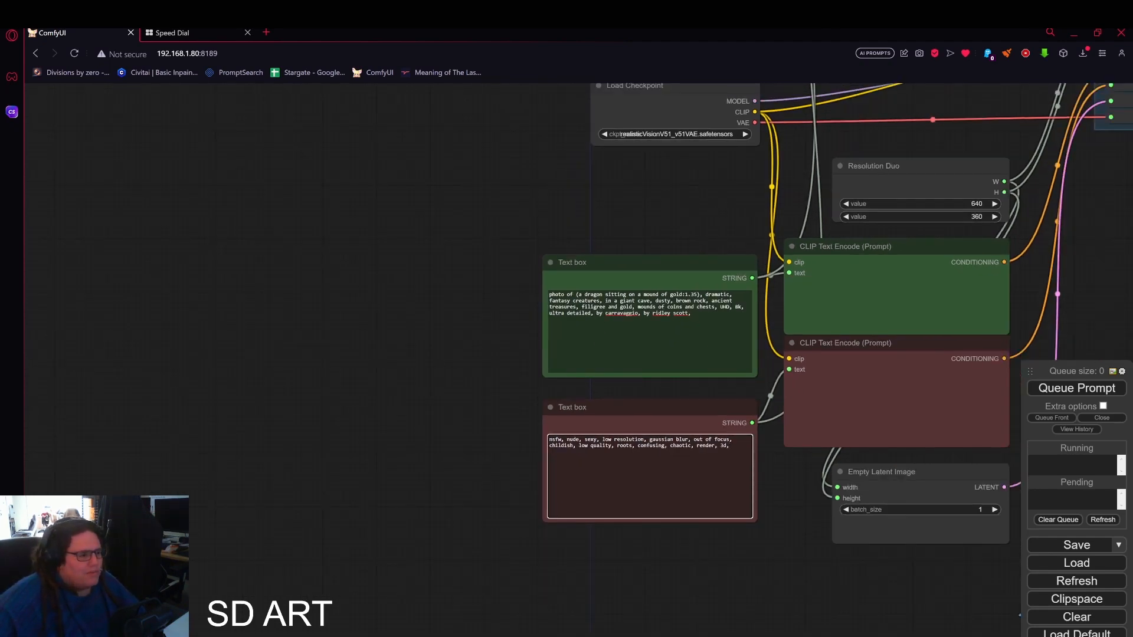
key("shift+Left")
key("shift+Left")
key("shift+Left")
key("shift+Left")
key("shift+Left")
left_click(759, 463)
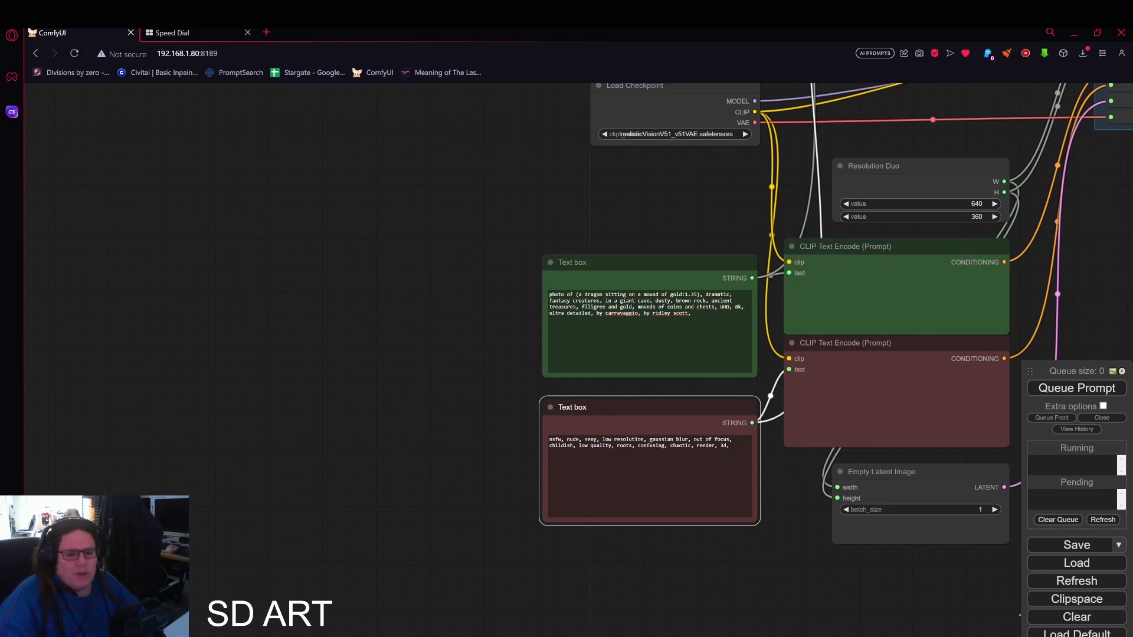
Review the two KSamplers, the Upscale Latent By node and the enlarged dragon Preview Image
left_click_drag(798, 484, 476, 459)
scroll(756, 396, "down", 1)
left_click_drag(830, 345, 637, 494)
left_click_drag(753, 395, 492, 506)
left_click_drag(630, 451, 405, 500)
scroll(808, 496, "down", 2)
left_click_drag(809, 475, 537, 575)
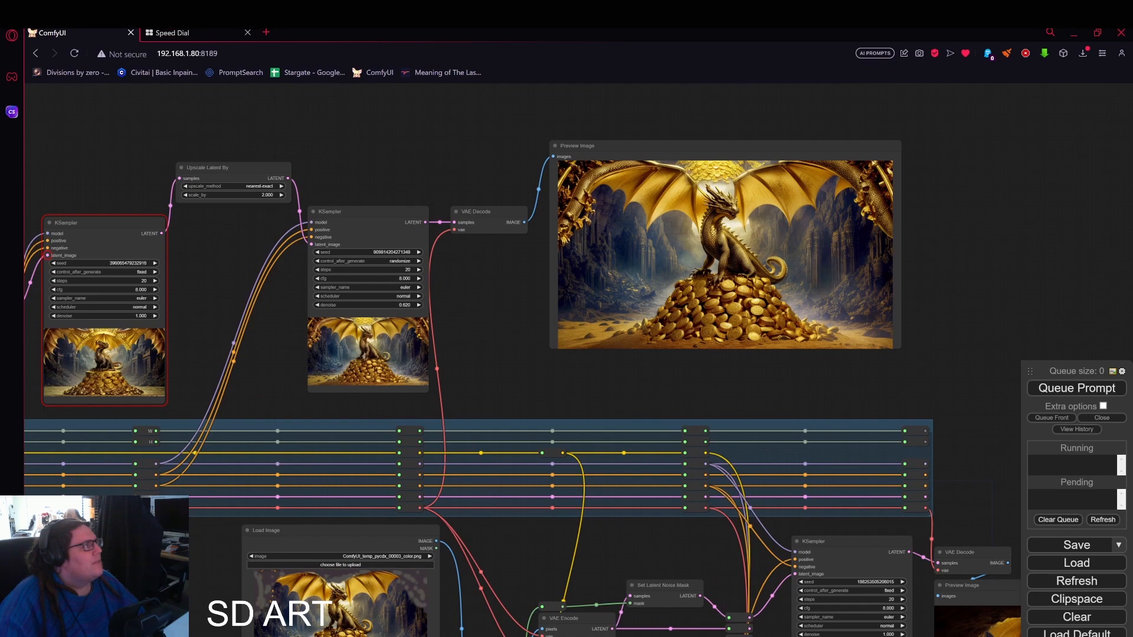
Open the TUTORIAL folder on the desktop in a maximized window and preview ComfyUI_temp_pycdx_00003_.png
left_click(1078, 32)
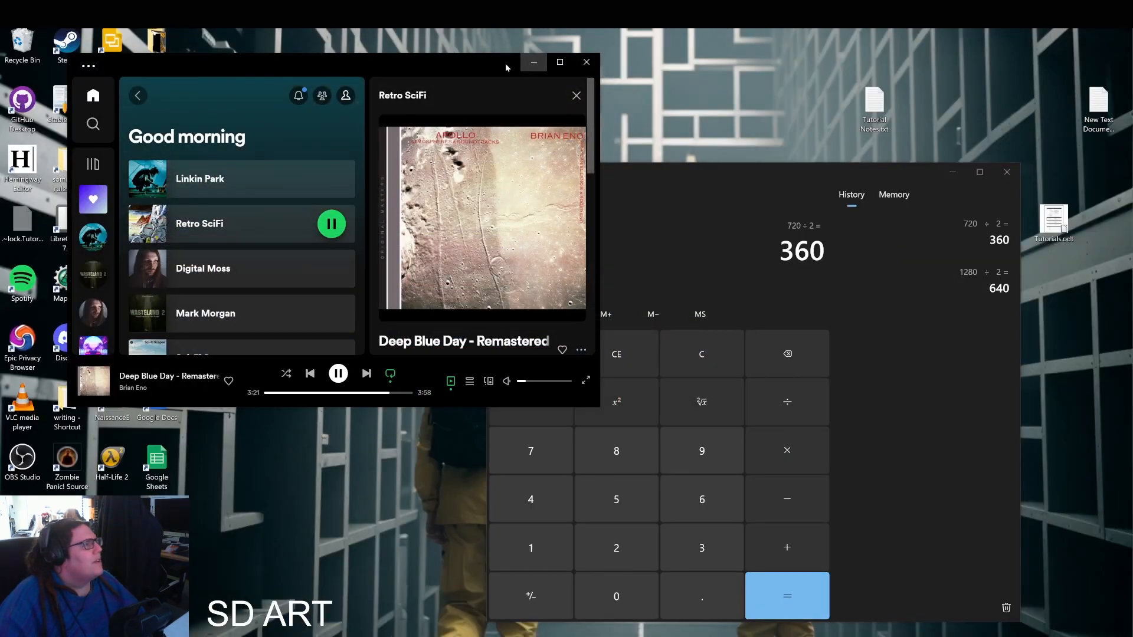
left_click(533, 62)
double_click(157, 44)
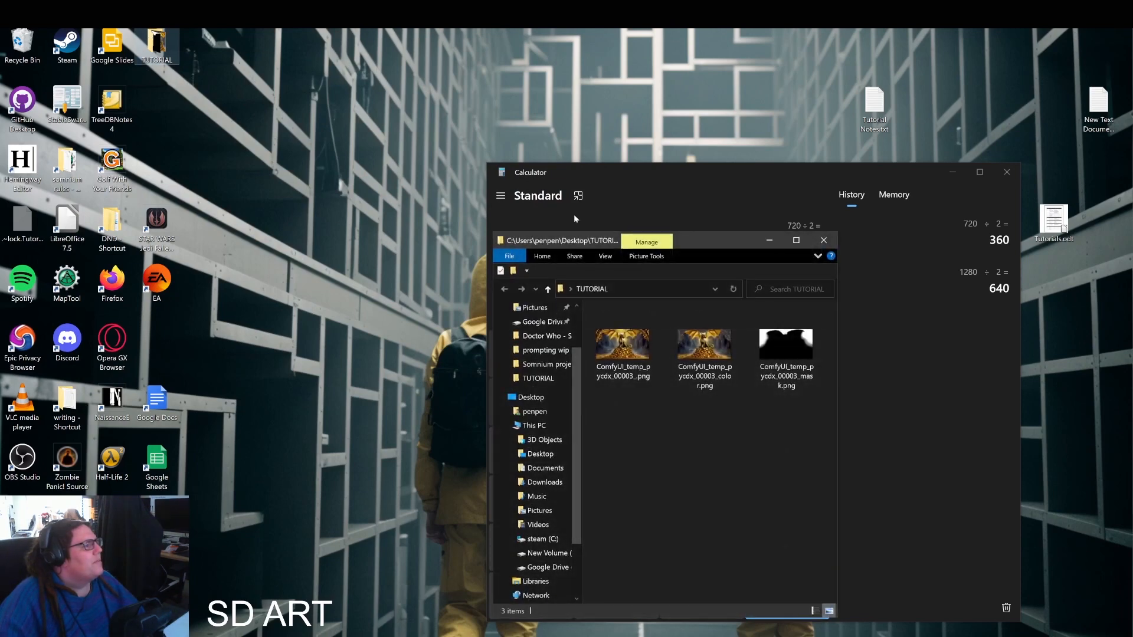
left_click(804, 239)
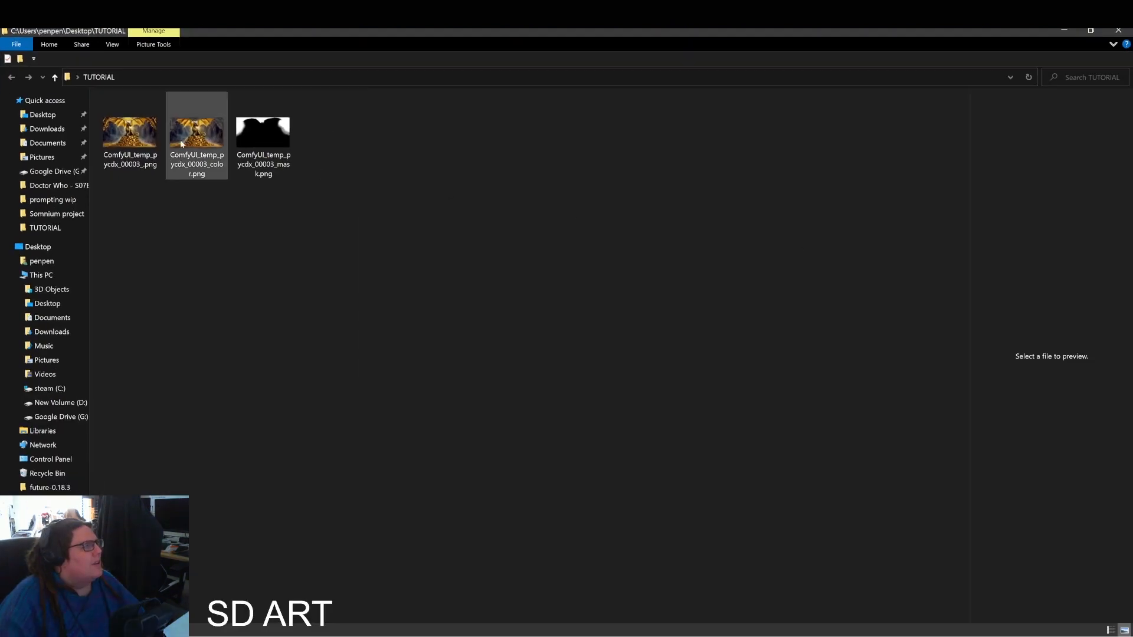
left_click(131, 135)
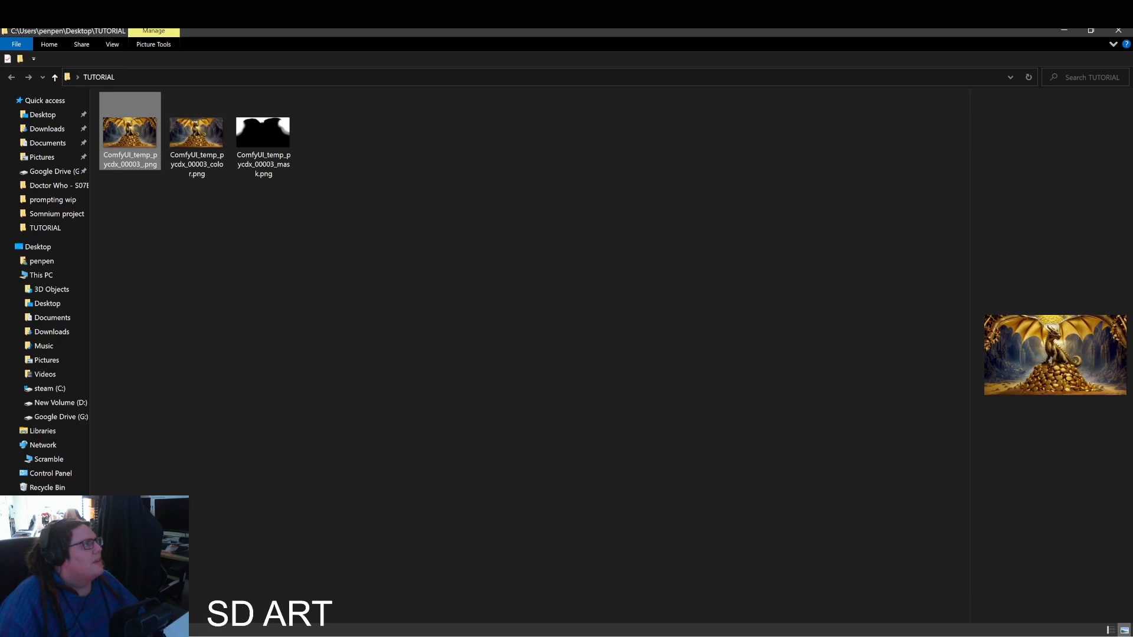
Switch back to ComfyUI and examine the inpainting section's image, mask, VAE encode and masked-area prompt nodes
mouse_move(315, 14)
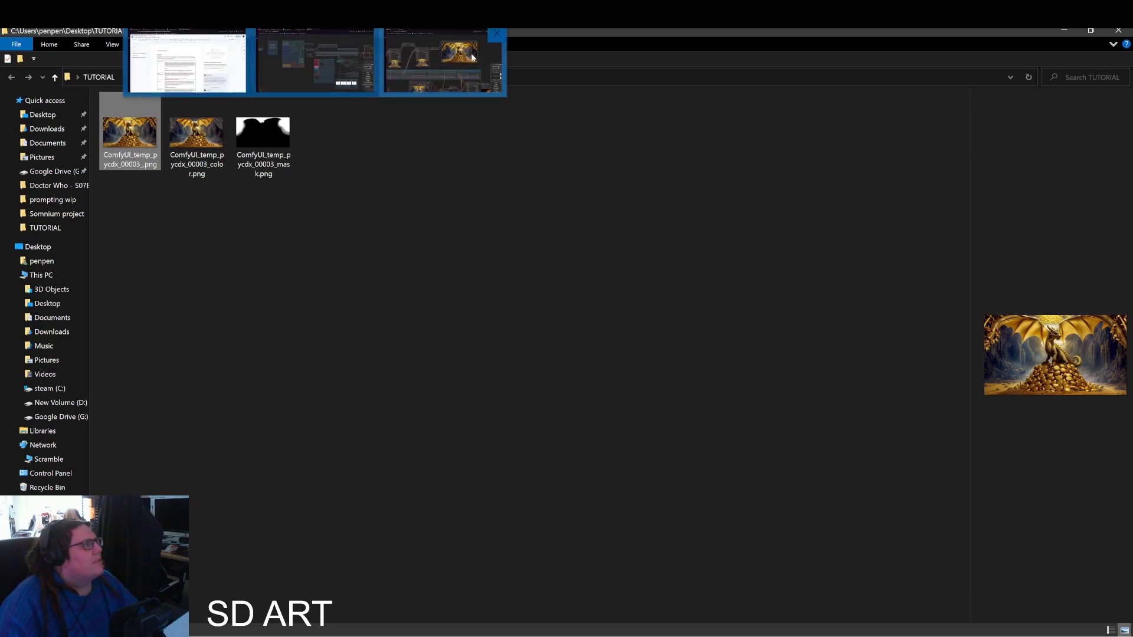
left_click(443, 59)
left_click_drag(451, 206, 617, 158)
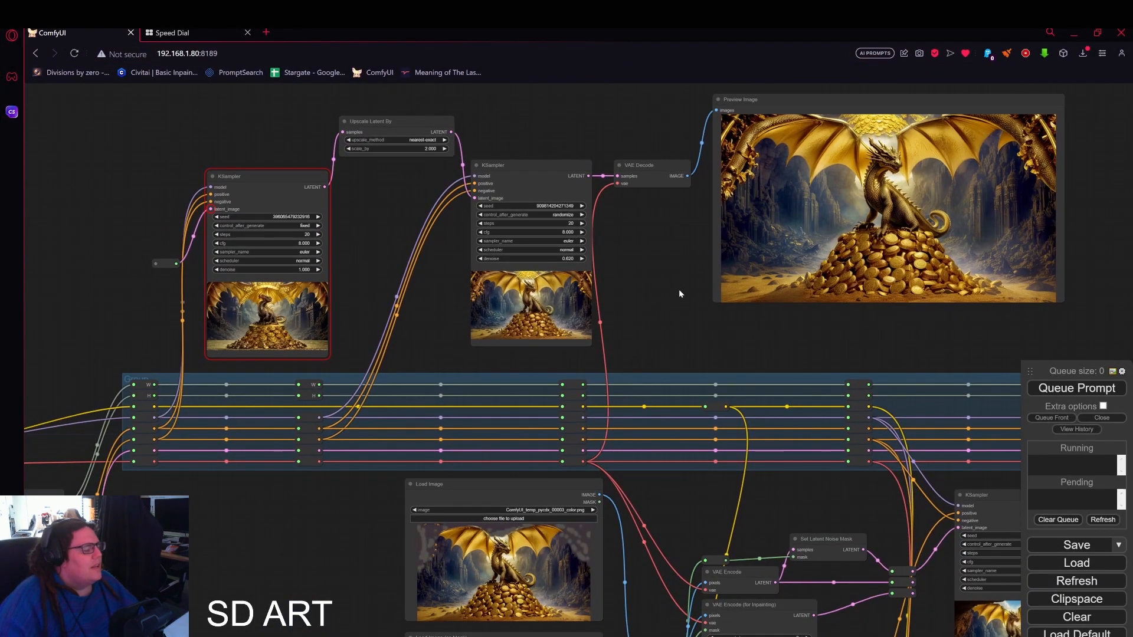
left_click_drag(681, 295, 737, 210)
left_click_drag(840, 414, 815, 216)
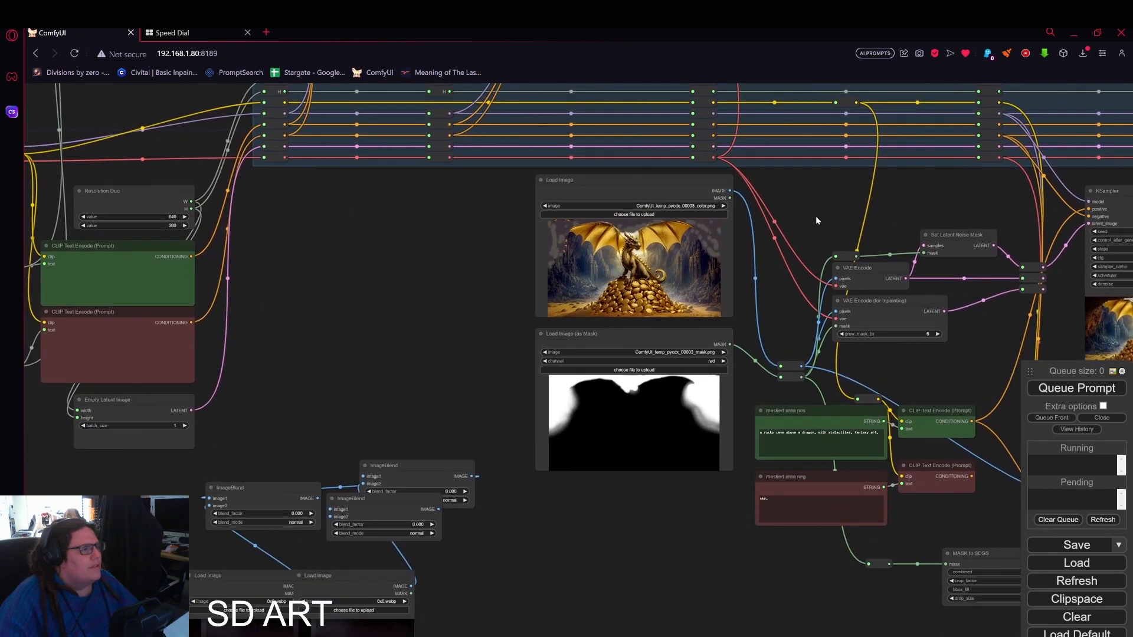
scroll(815, 217, "down", 3)
left_click_drag(770, 280, 557, 281)
scroll(589, 331, "up", 4)
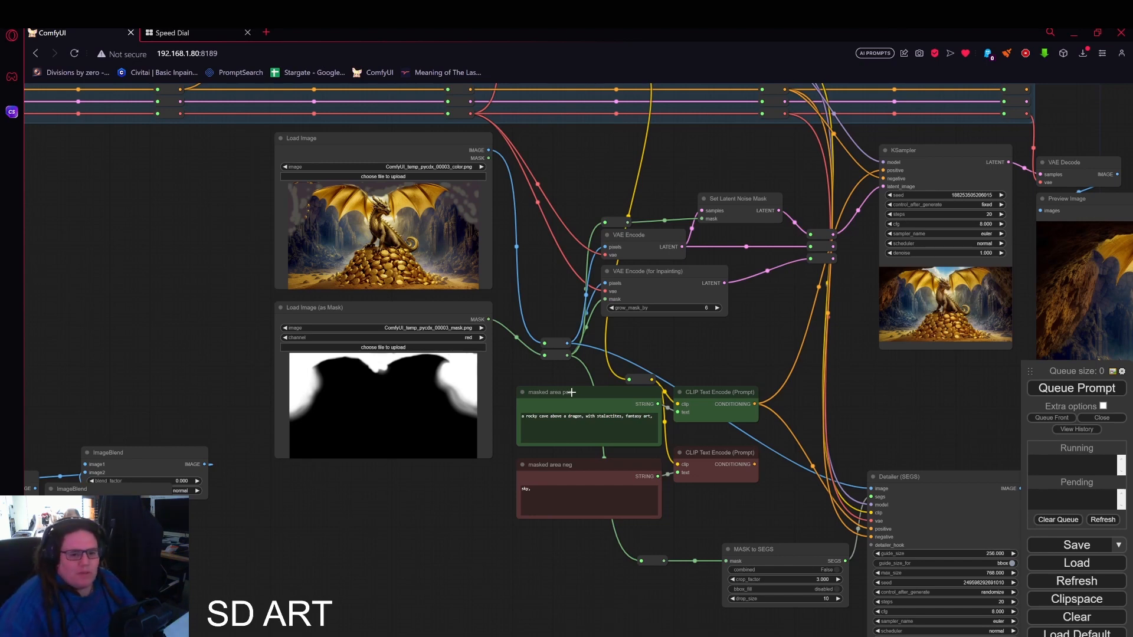
left_click_drag(431, 500, 554, 507)
scroll(713, 356, "up", 1)
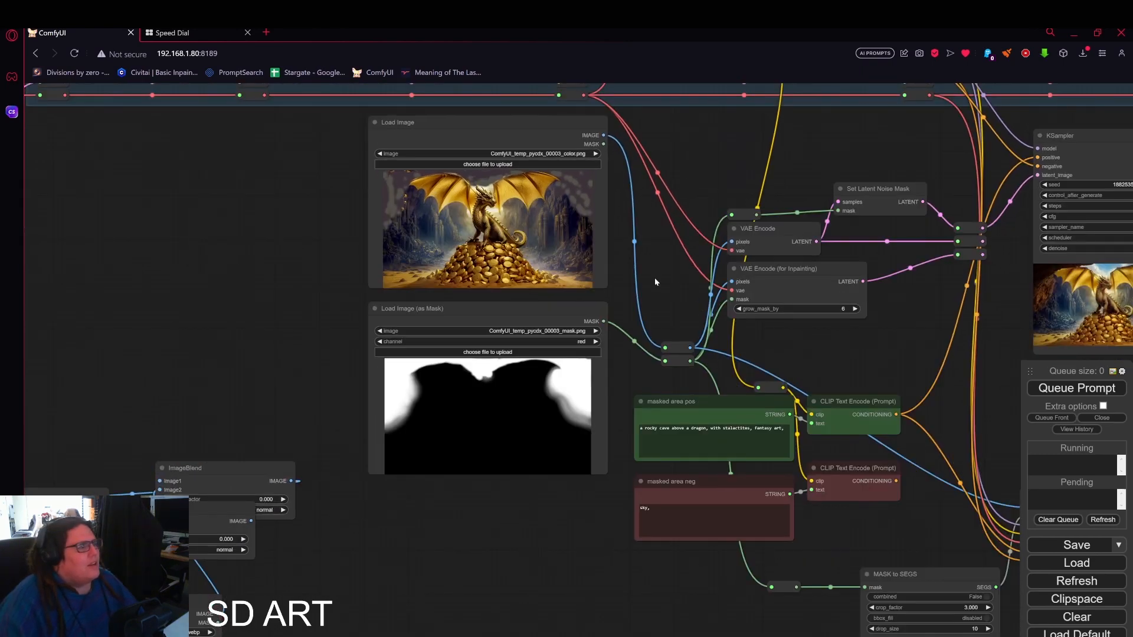
Load ComfyUI_temp_pycdx_00003_.png from the TUTORIAL folder into the inpainting section's Load Image node
left_click_drag(653, 282, 619, 371)
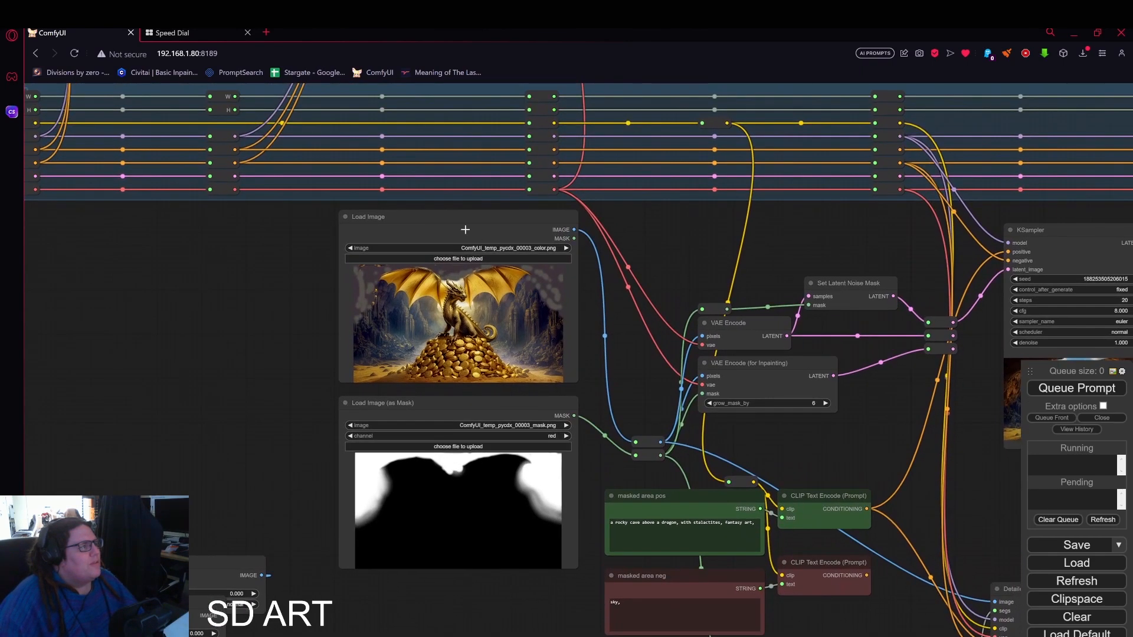
left_click(463, 258)
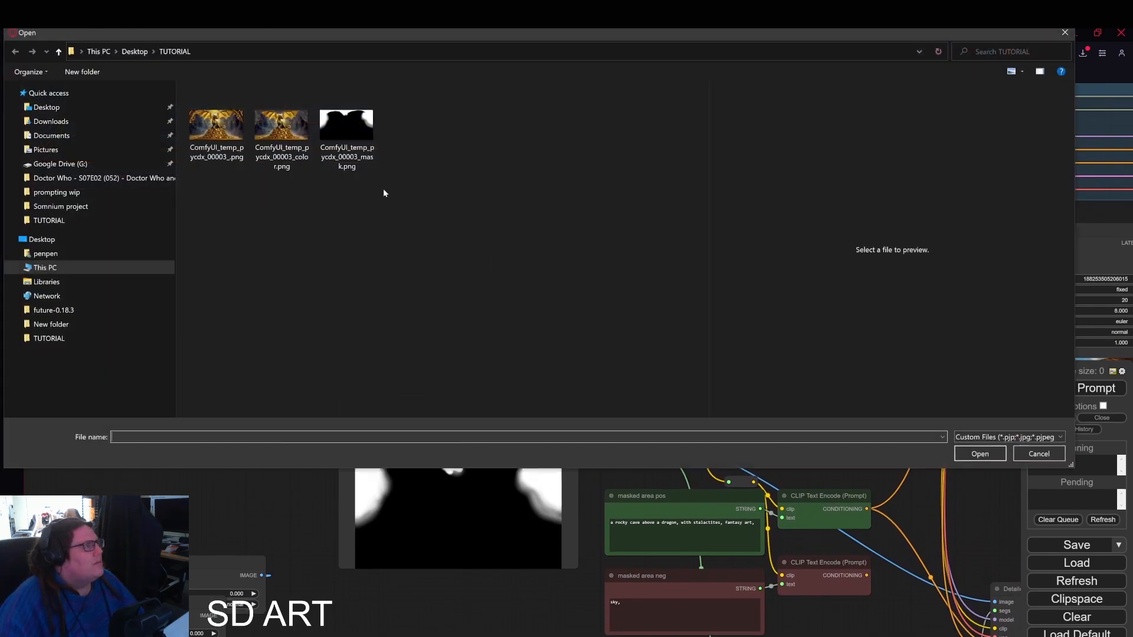
left_click(216, 127)
left_click(970, 454)
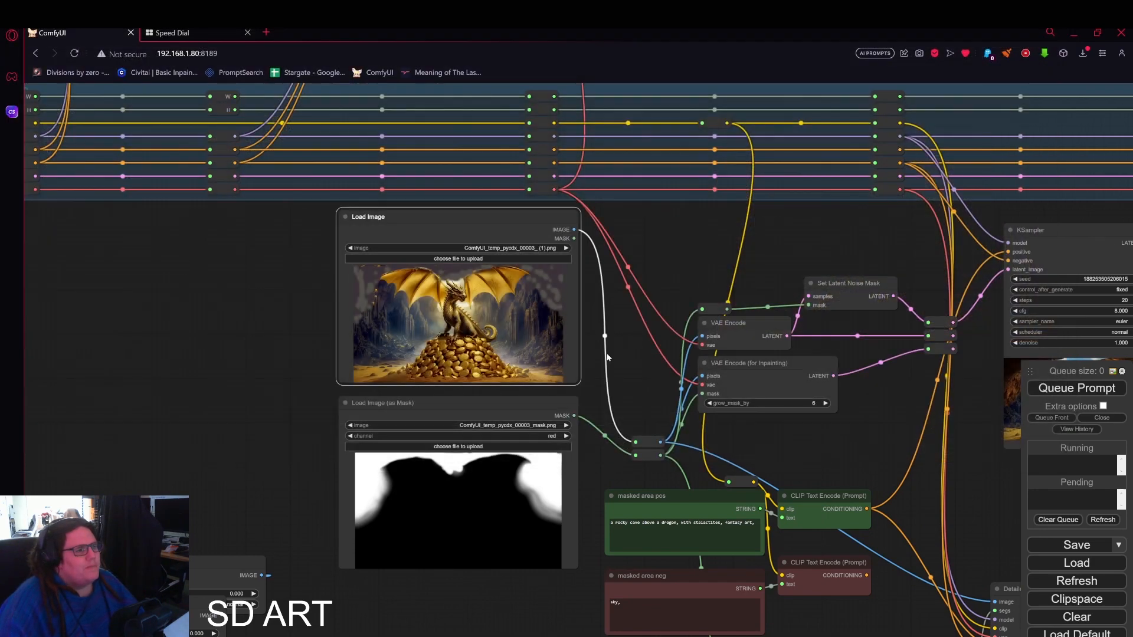
Detach the image link from the Detailer (SEGS) node and reconnect it from the image reroute
left_click_drag(600, 387, 454, 358)
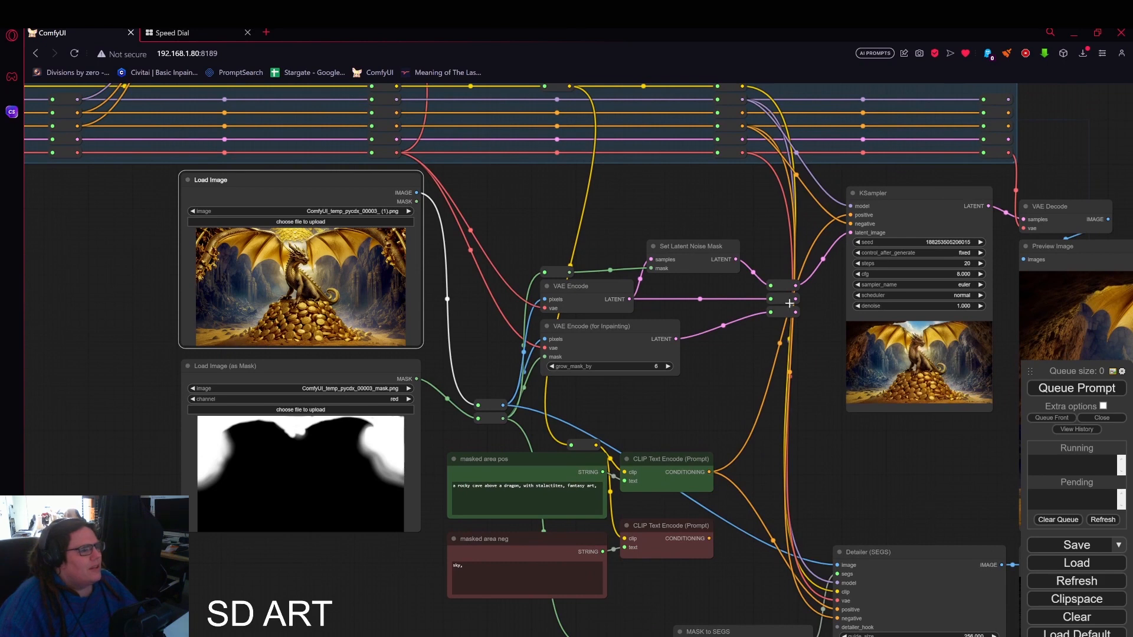
left_click_drag(719, 283, 571, 302)
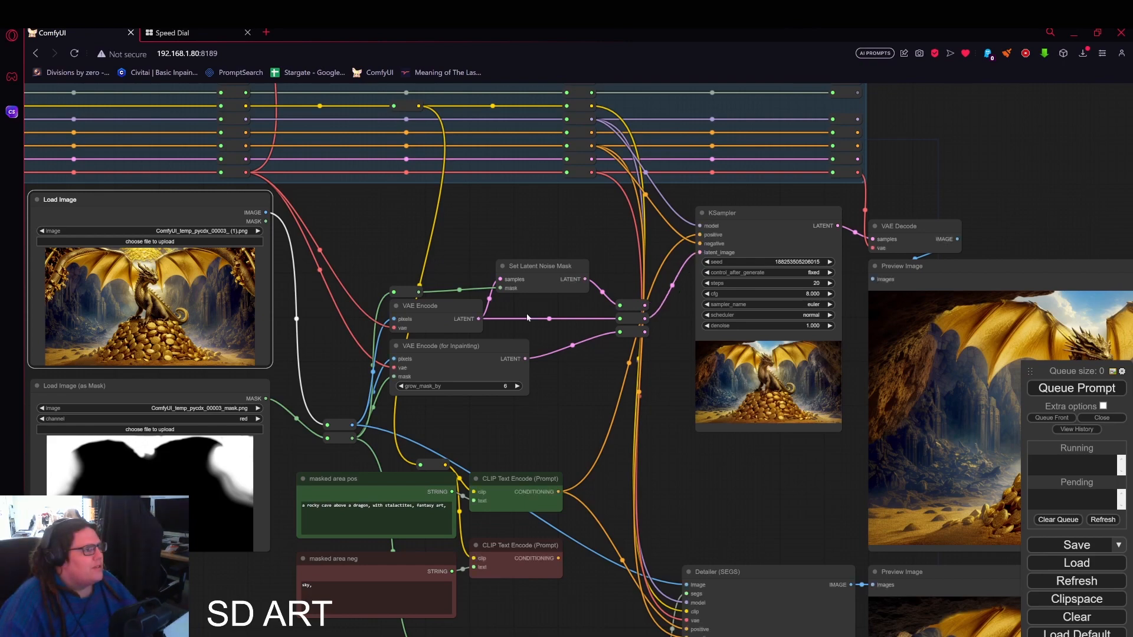
left_click_drag(551, 393, 670, 267)
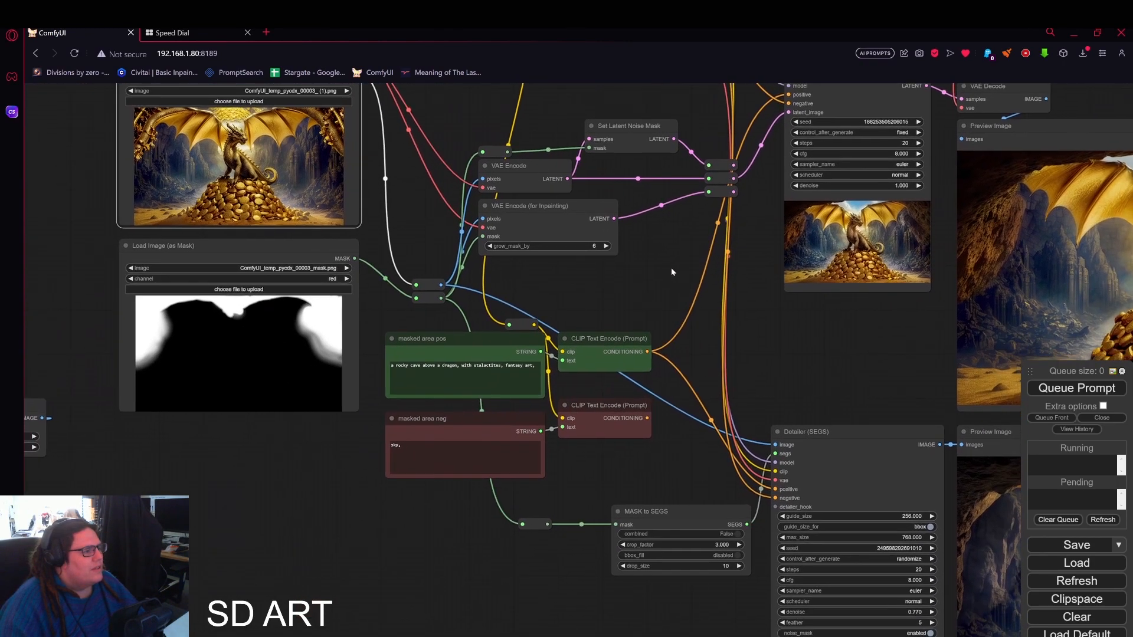
left_click_drag(776, 444, 759, 434)
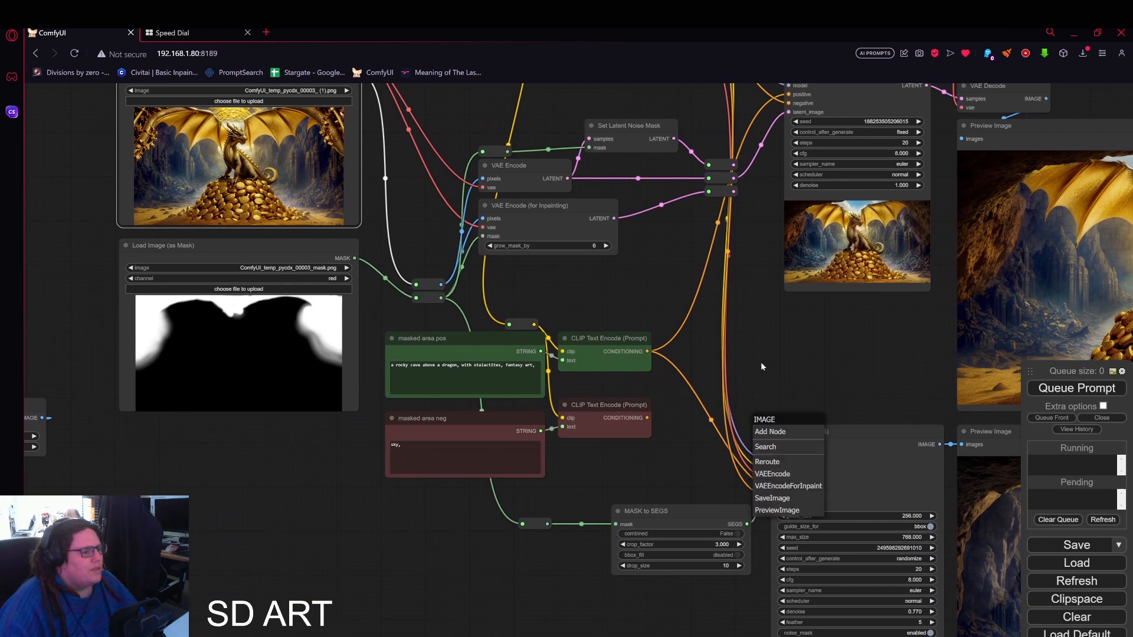
left_click(694, 312)
left_click_drag(450, 289, 774, 444)
Mute the MASK to SEGS node, the Detailer (SEGS) node and the detailer's Preview Image
left_click_drag(779, 393, 560, 313)
scroll(597, 354, "down", 3)
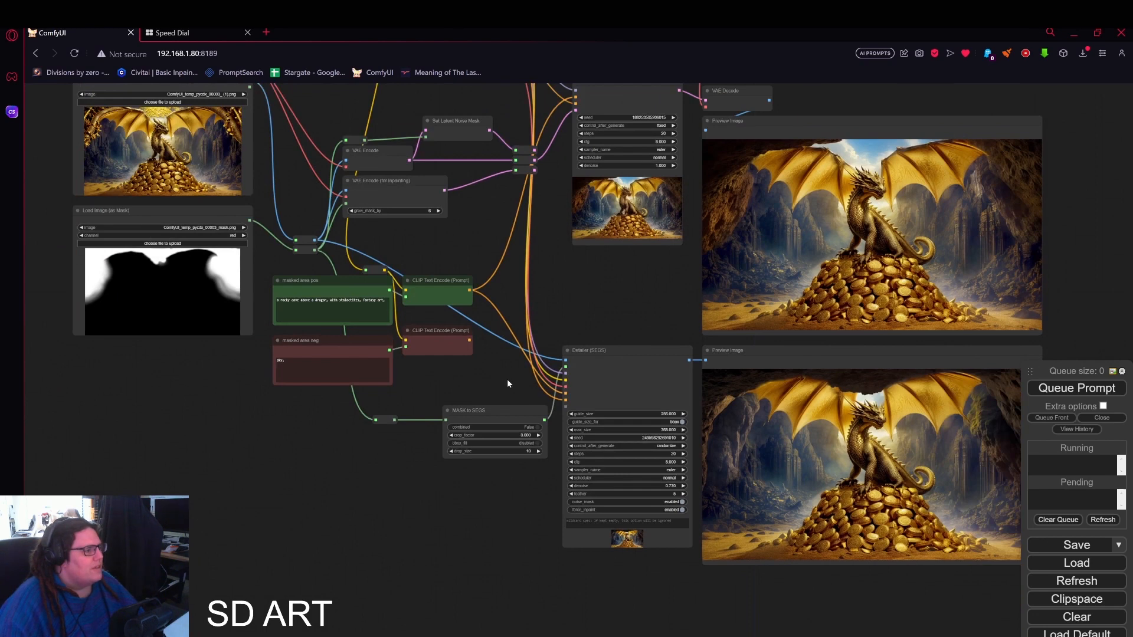
left_click_drag(501, 350, 854, 505)
key("ctrl+m")
left_click(594, 320)
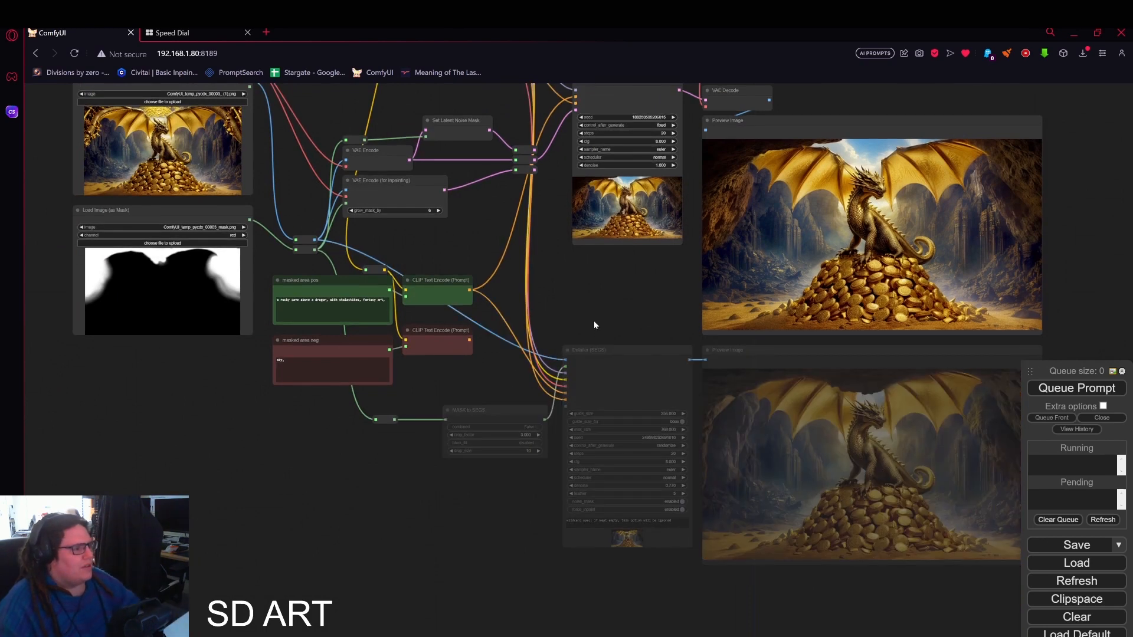
Queue the prompt to run the inpainting KSampler on the newly loaded dragon image
scroll(595, 354, "up", 4)
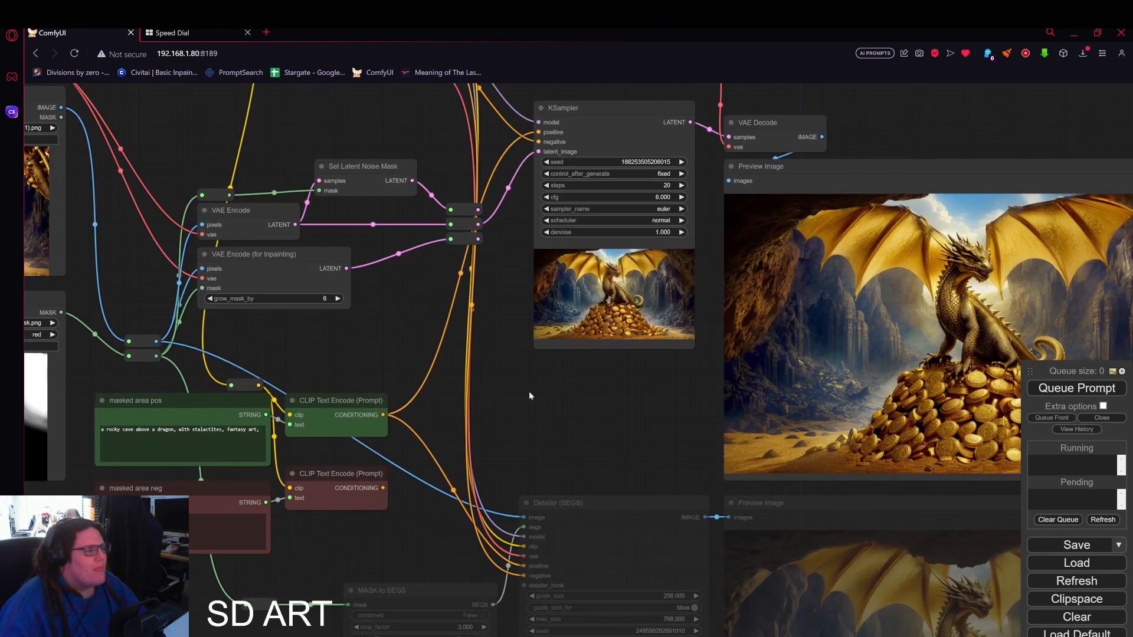
left_click_drag(529, 391, 521, 457)
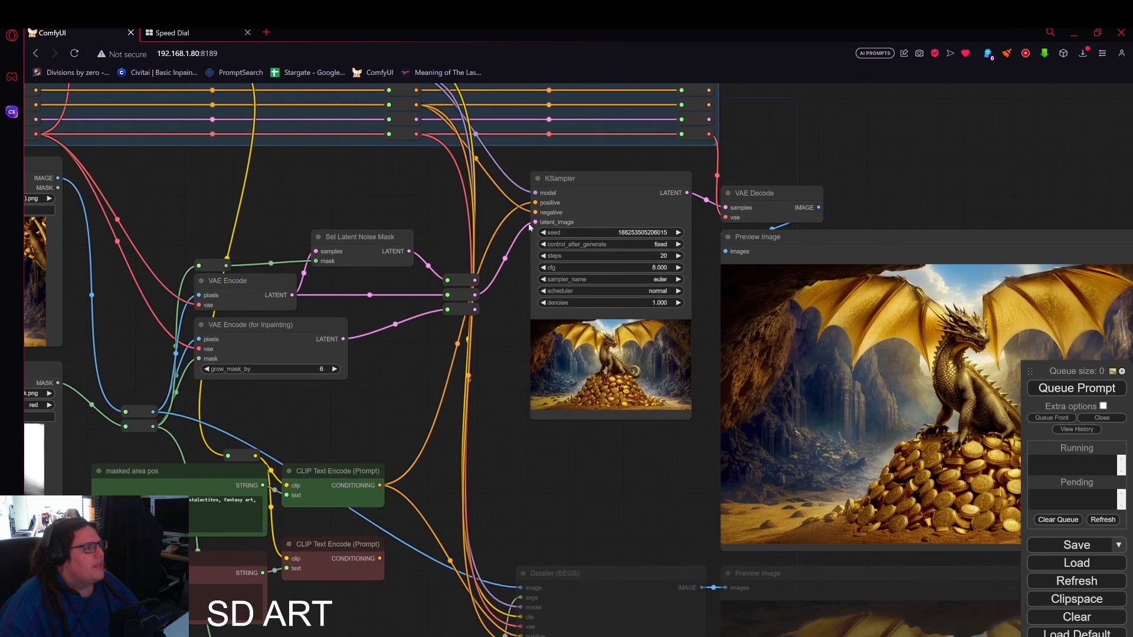
left_click_drag(435, 202, 599, 212)
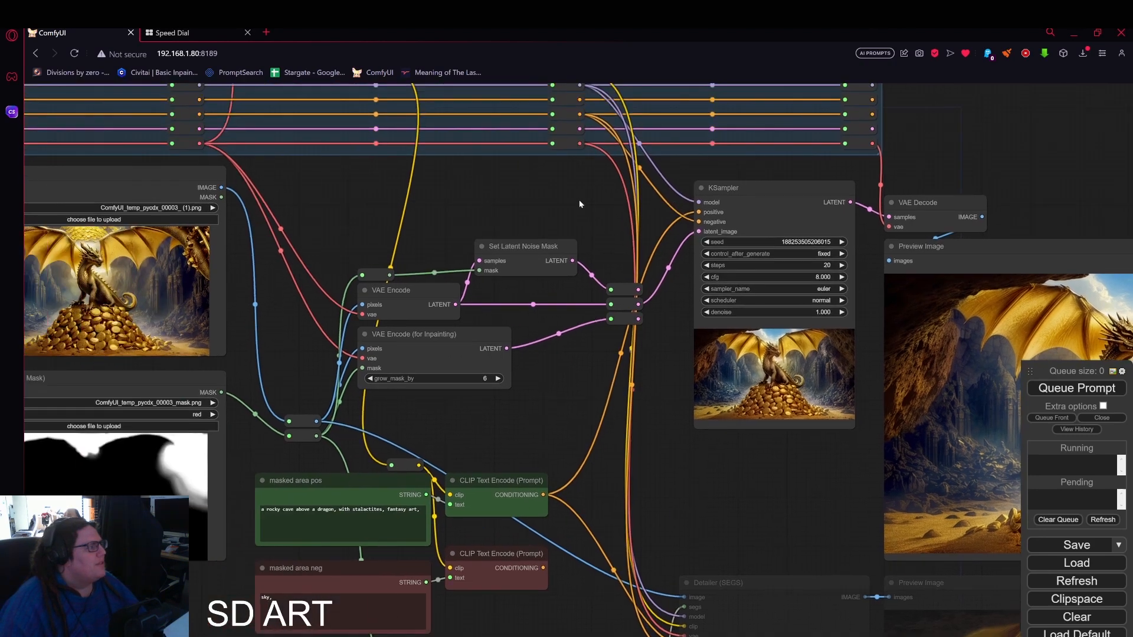
left_click(1073, 389)
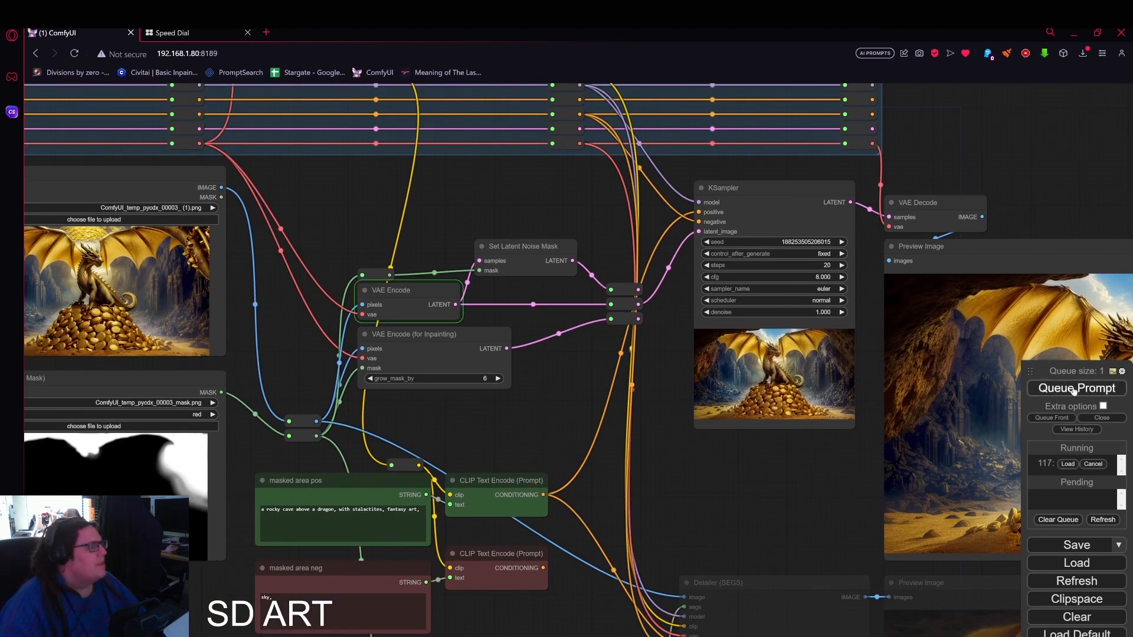
Set the inpainting KSampler's denoise to 0.22, cancel the current run and queue the prompt again
left_click_drag(655, 415, 471, 404)
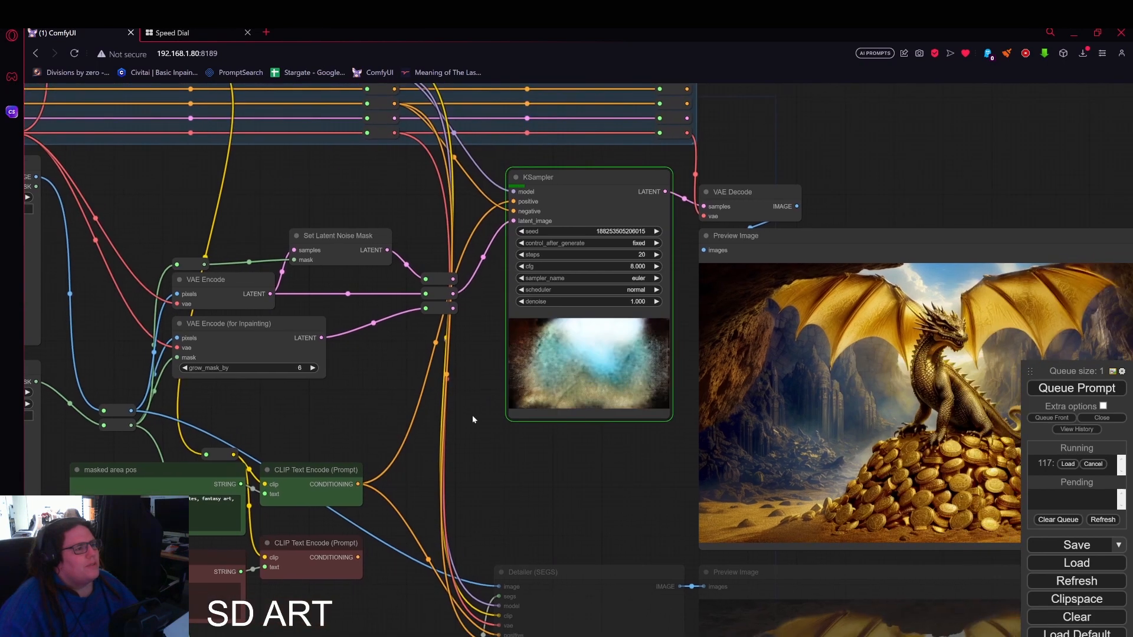
left_click_drag(649, 304, 575, 302)
left_click(1092, 463)
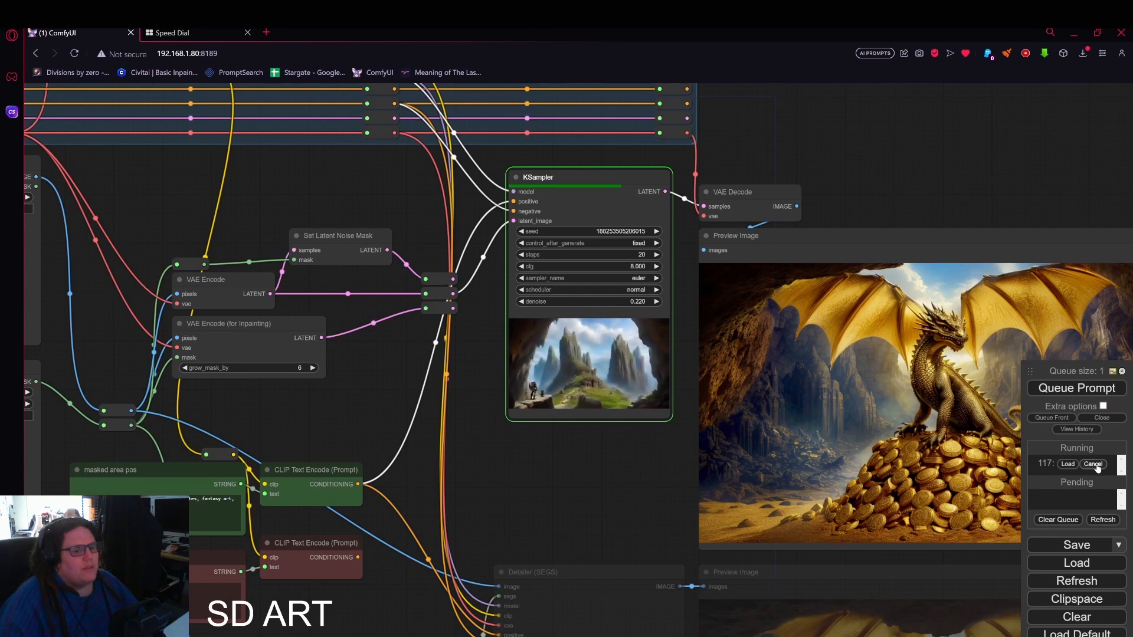
left_click(1071, 389)
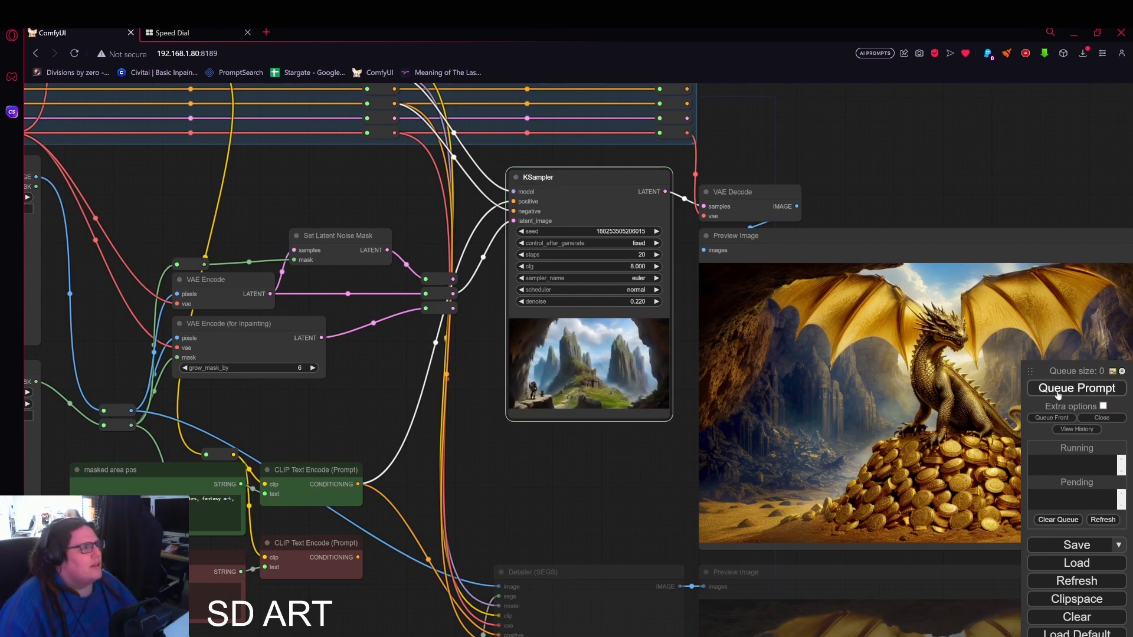
left_click_drag(494, 362, 596, 480)
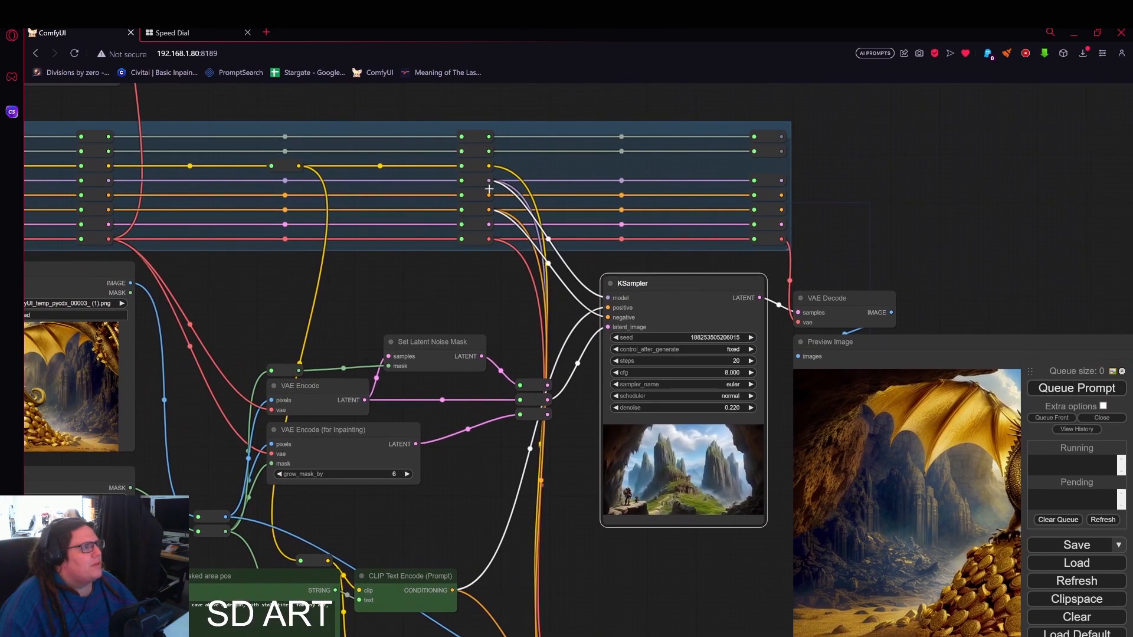
Connect the bus's positive conditioning reroute to the inpainting KSampler's positive input and queue the prompt
left_click_drag(481, 183, 608, 308)
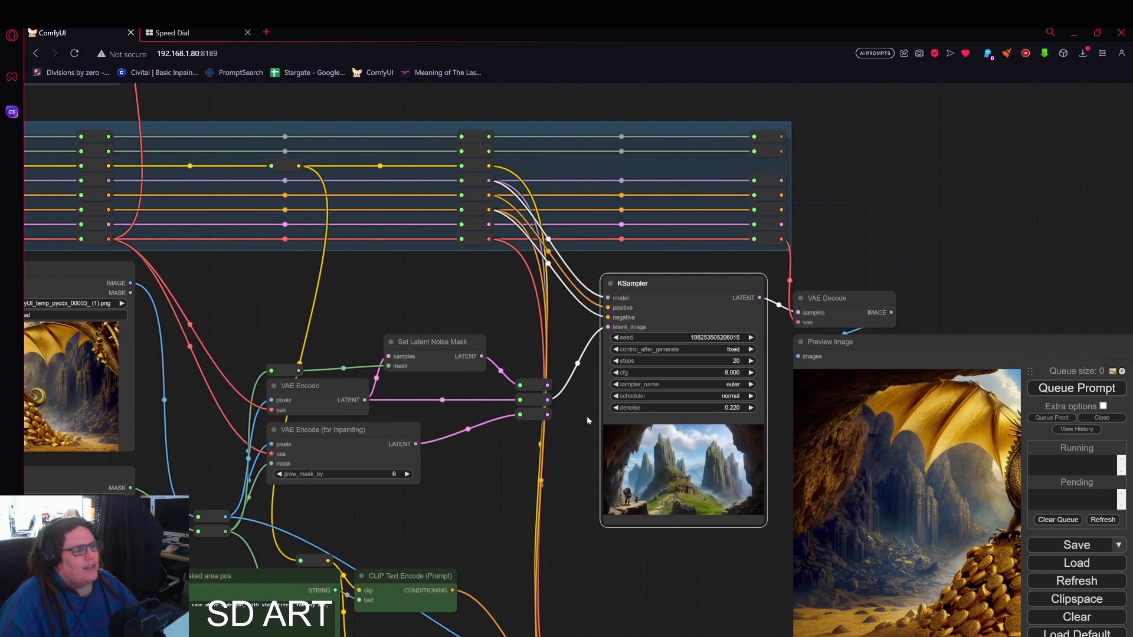
scroll(581, 392, "down", 3)
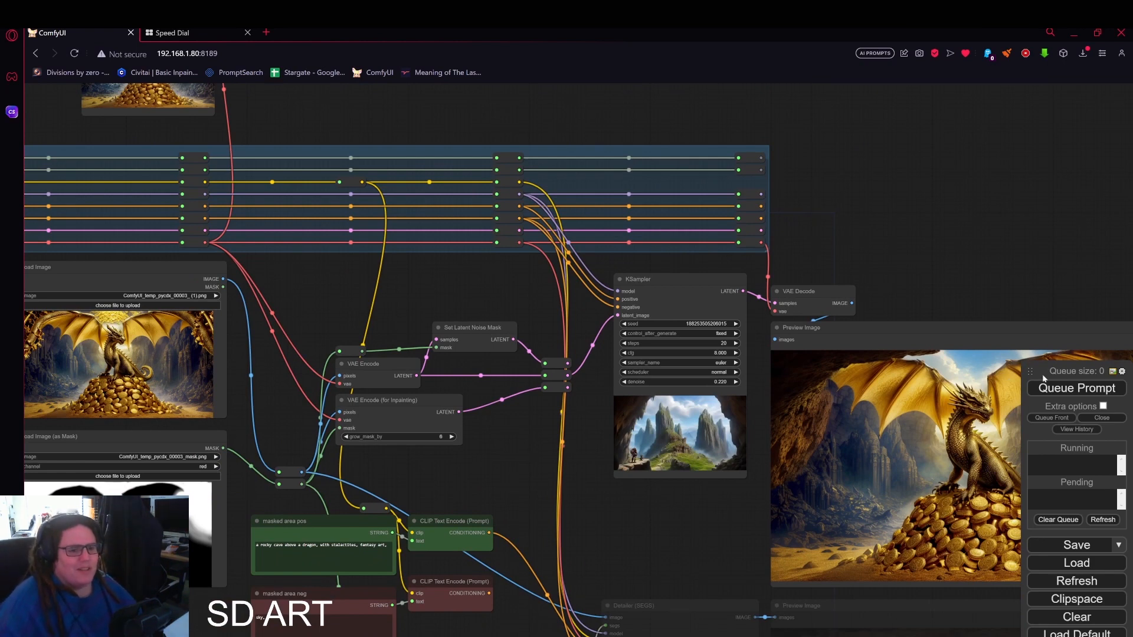
left_click(1070, 391)
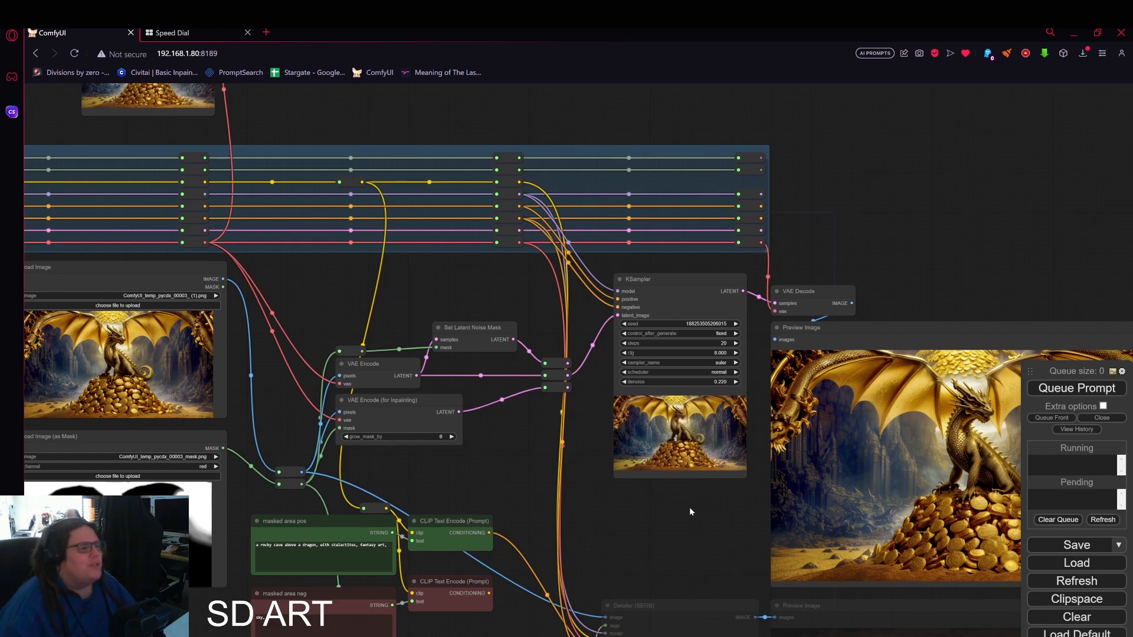
Look over the whole workflow and examine the inpainting KSampler's settings and its preview image
scroll(691, 511, "down", 2)
left_click_drag(668, 521, 603, 487)
scroll(755, 449, "down", 5)
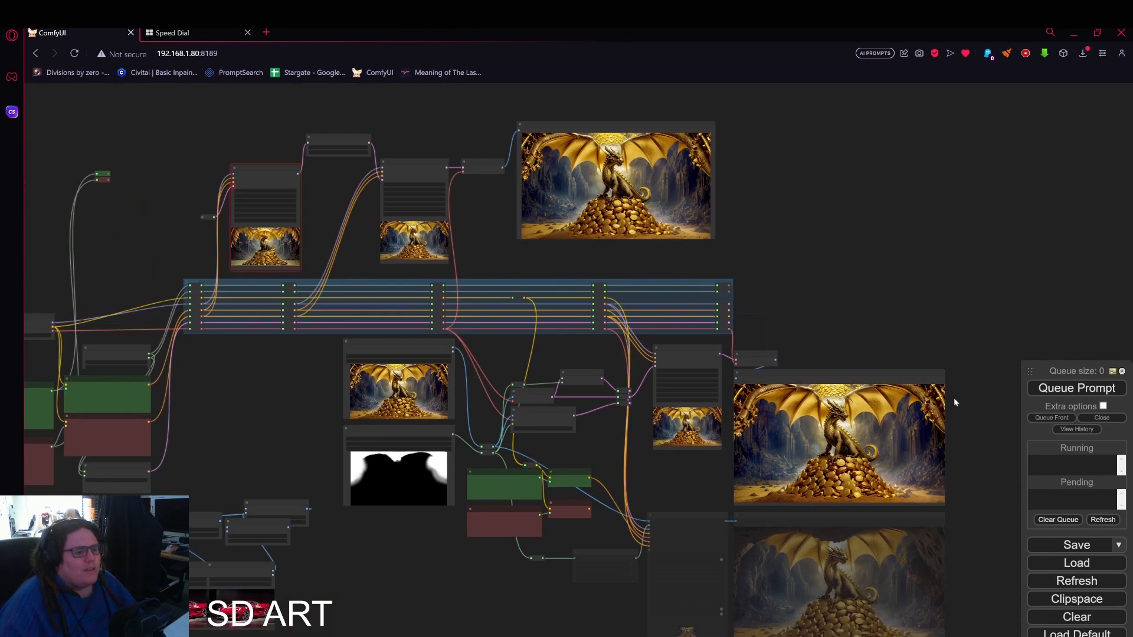
left_click_drag(854, 277, 956, 179)
left_click_drag(405, 106, 444, 280)
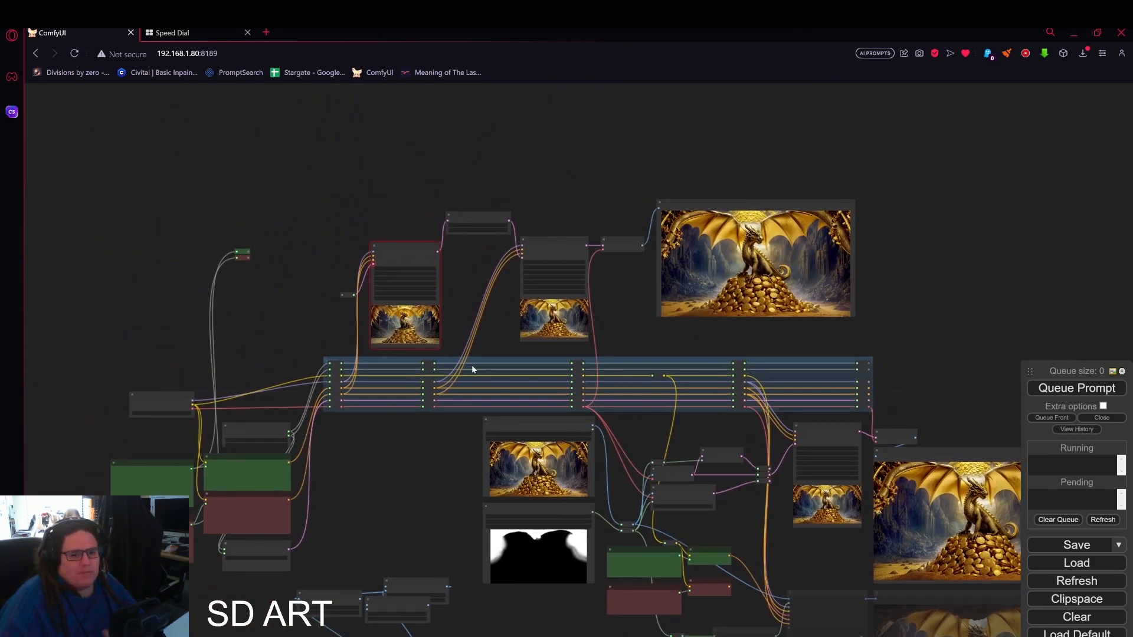
left_click_drag(394, 442, 305, 308)
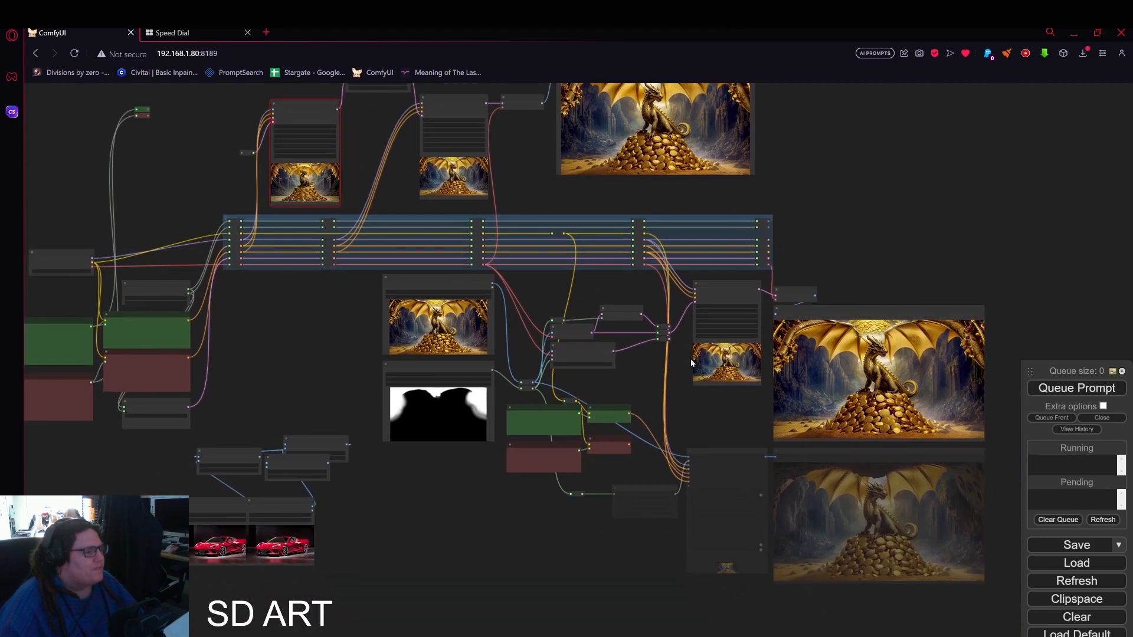
scroll(675, 369, "up", 7)
left_click_drag(624, 362, 271, 356)
scroll(490, 298, "up", 4)
scroll(490, 299, "up", 1)
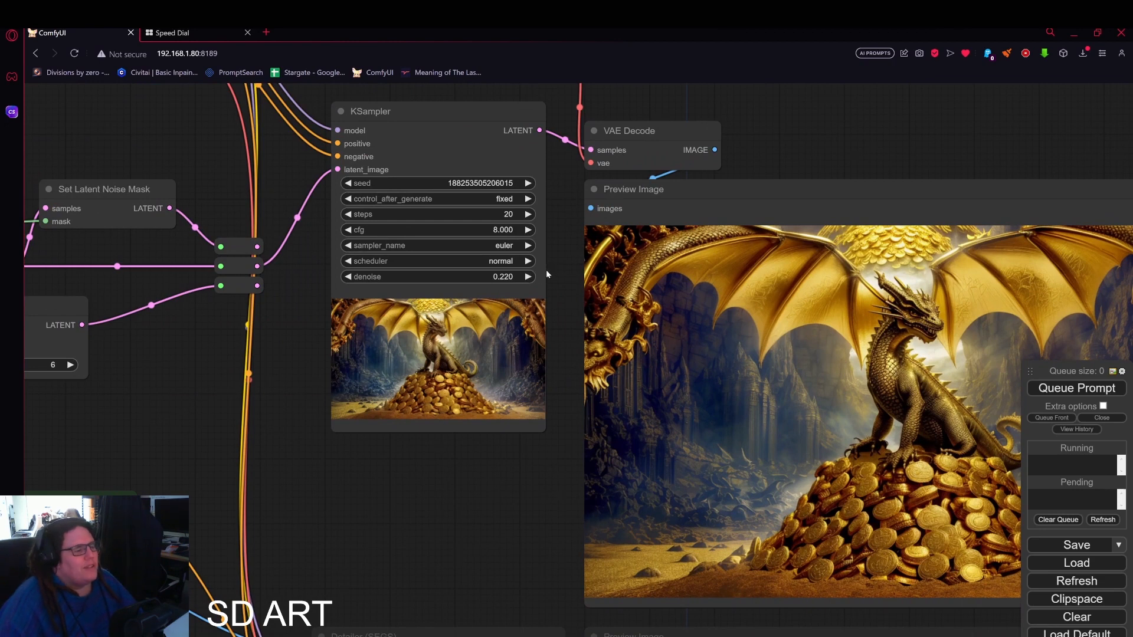
left_click(1069, 388)
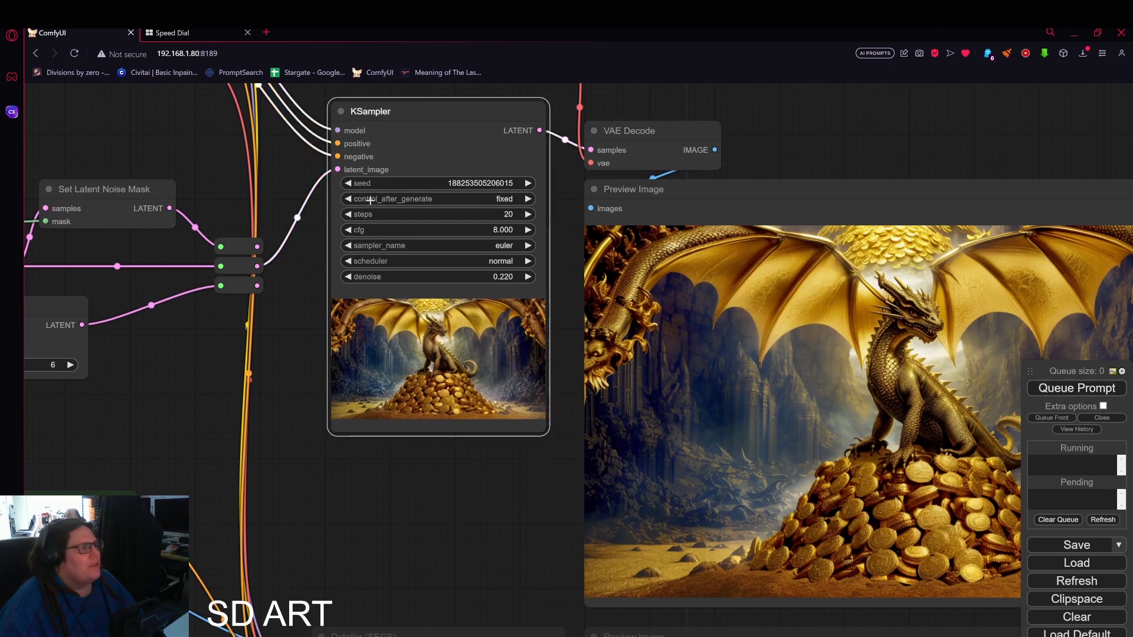
left_click(528, 183)
left_click(1077, 389)
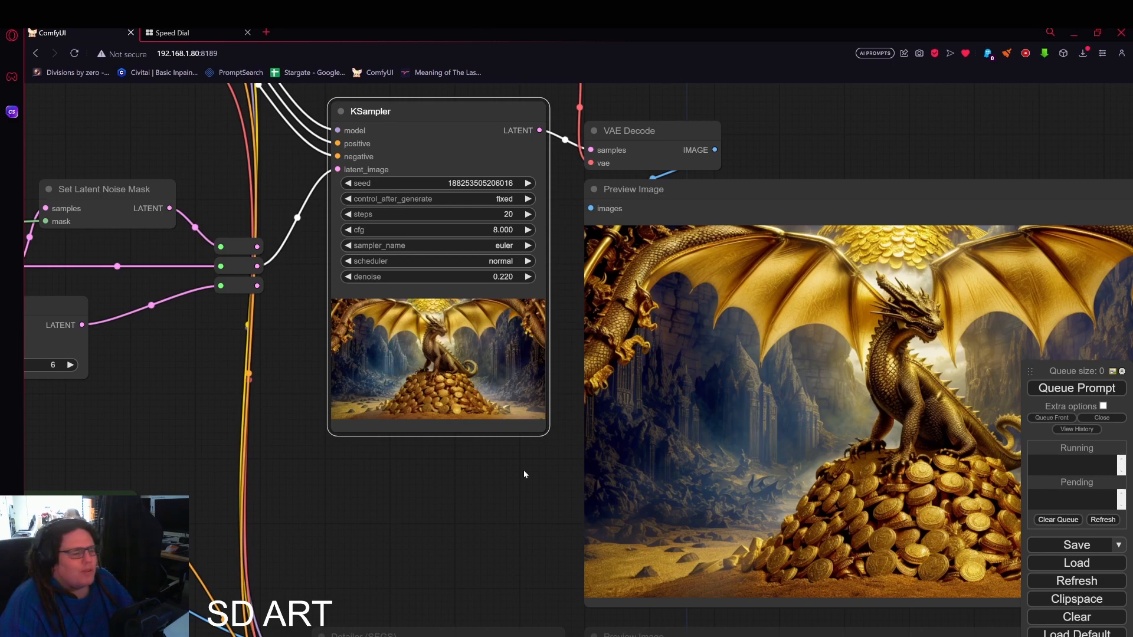
Open the Load Image node's dragon picture in the MaskEditor
left_click_drag(406, 472, 605, 463)
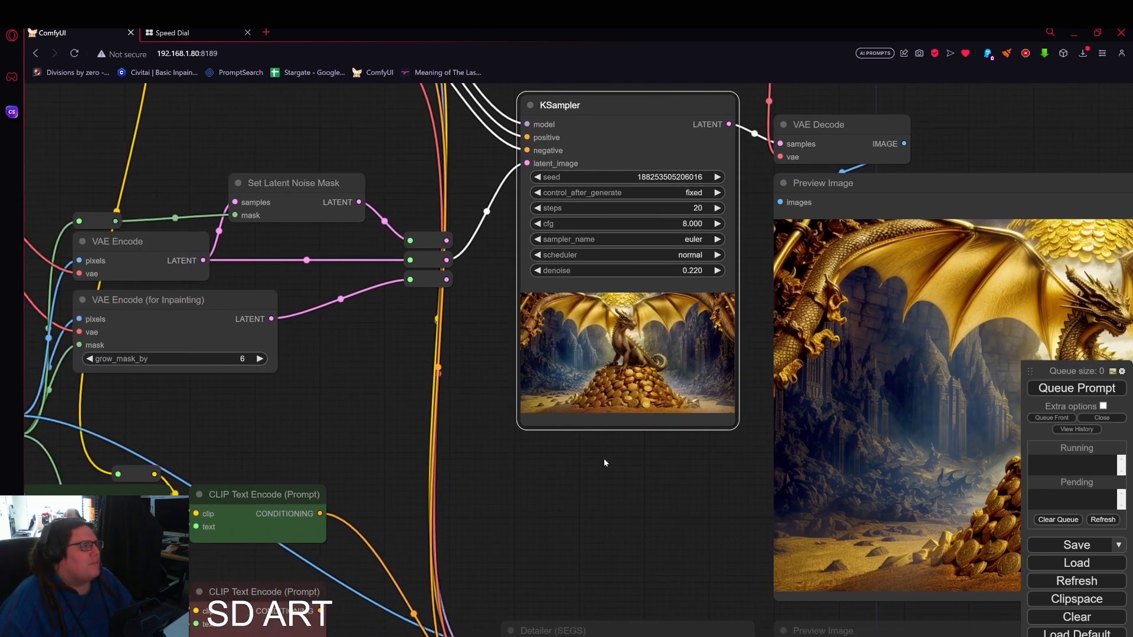
scroll(549, 448, "down", 4)
left_click_drag(401, 403, 701, 344)
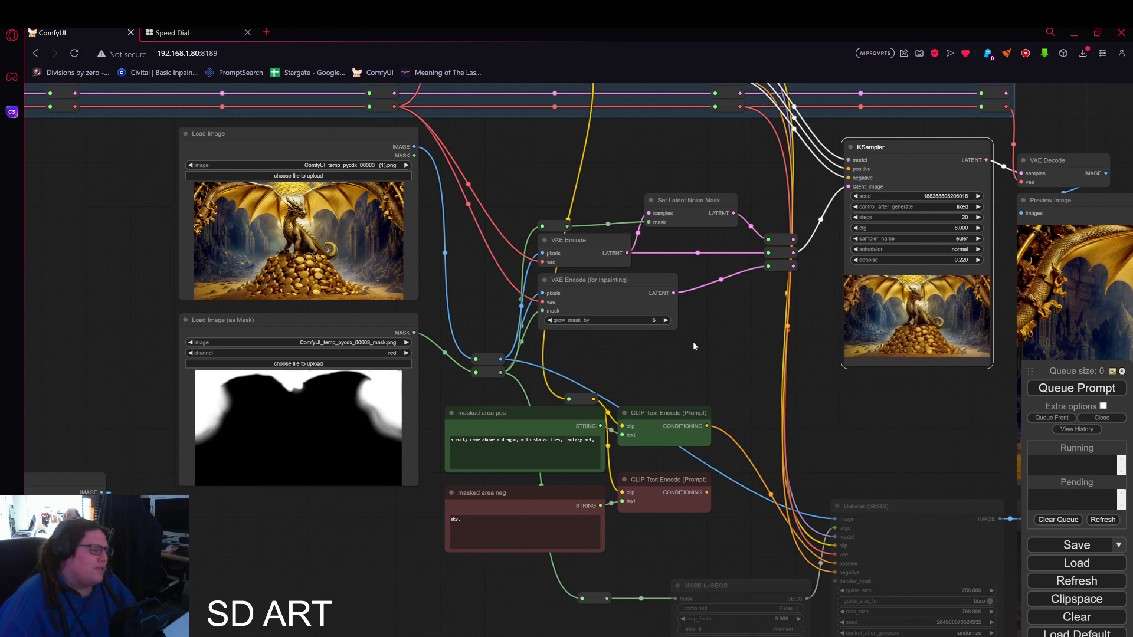
scroll(685, 345, "up", 3)
left_click_drag(640, 358, 844, 428)
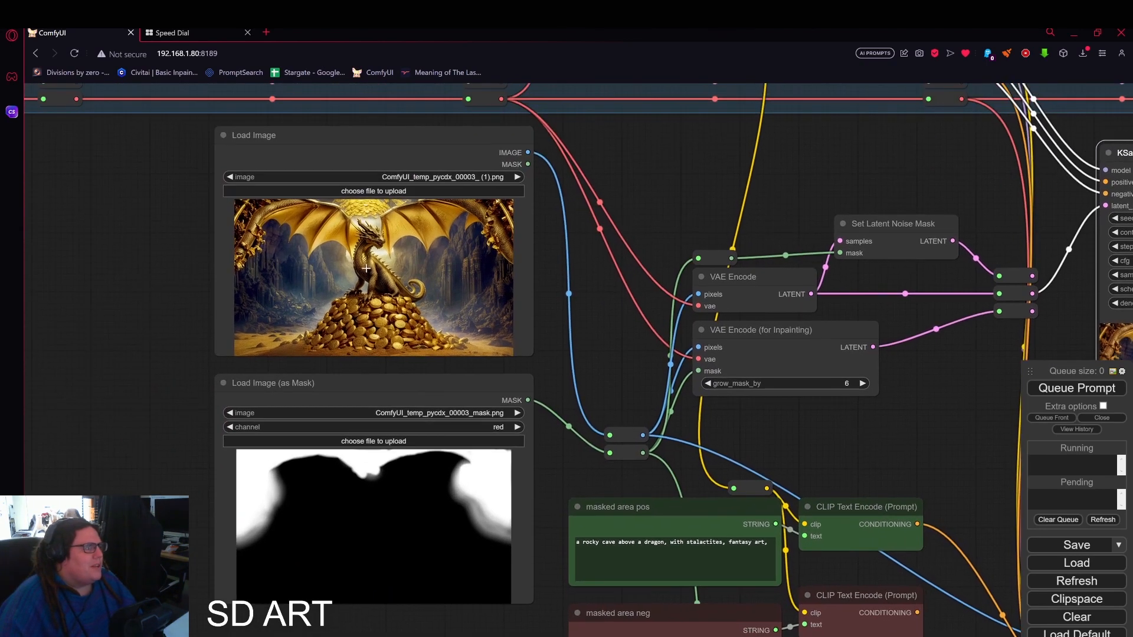
right_click(365, 235)
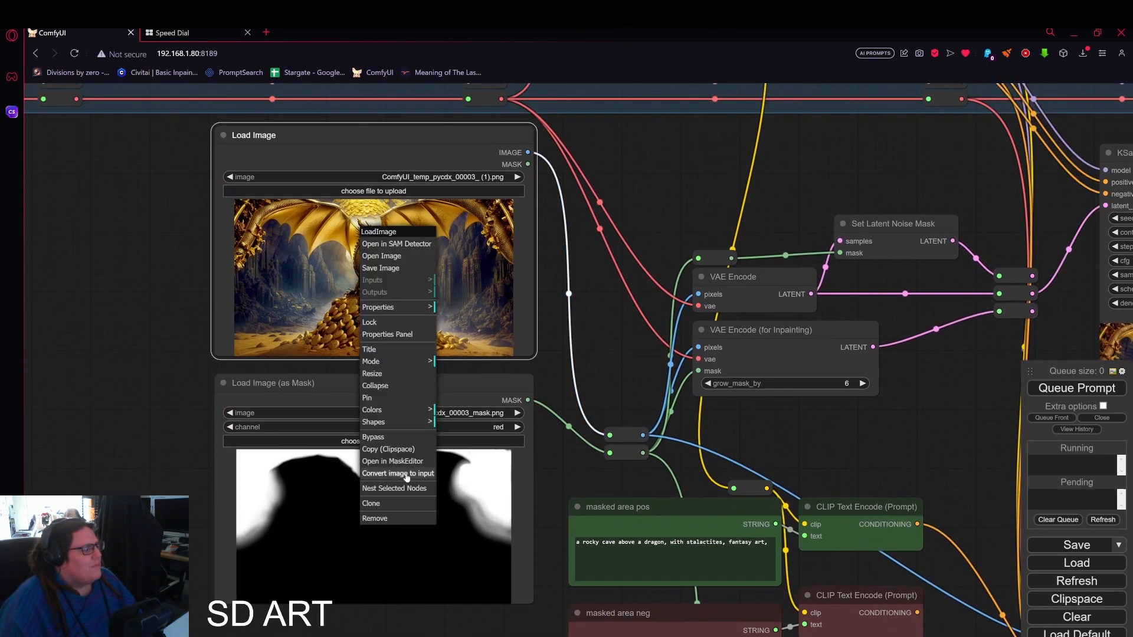
left_click(389, 461)
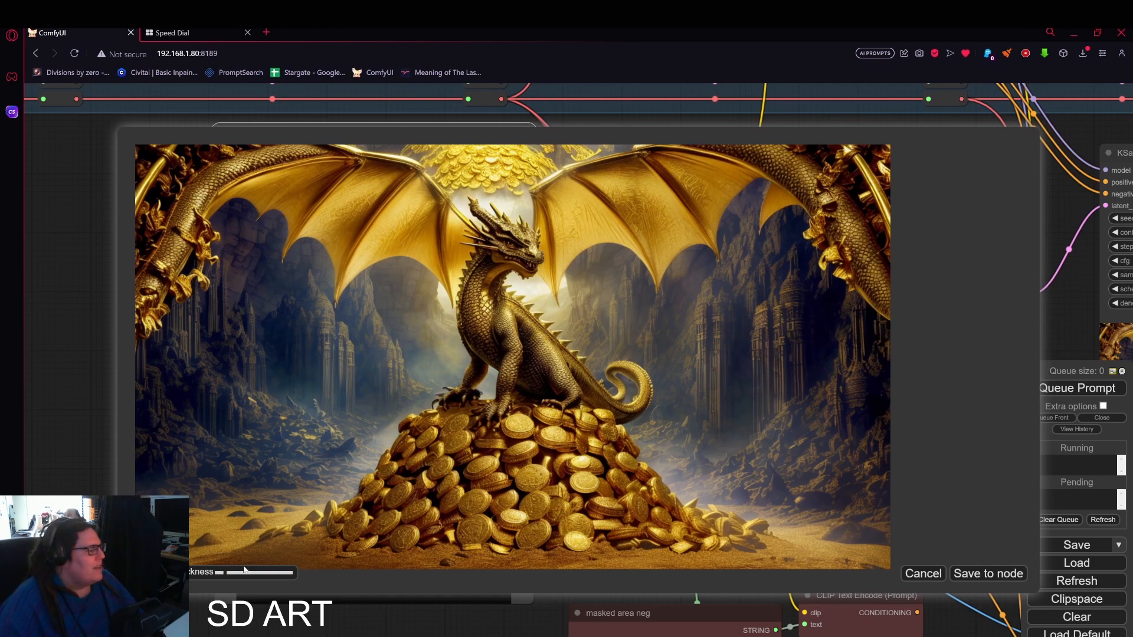
Try out larger and smaller brush thicknesses in the MaskEditor and cancel it without saving a mask
left_click_drag(217, 577, 242, 576)
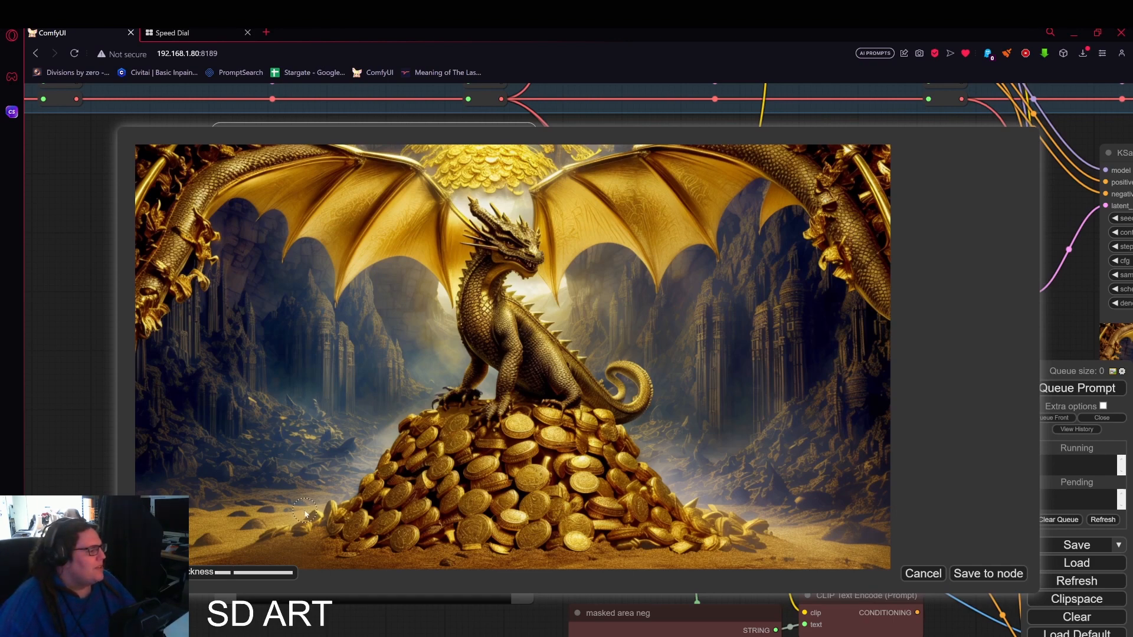
scroll(387, 393, "down", 10)
scroll(371, 407, "up", 6)
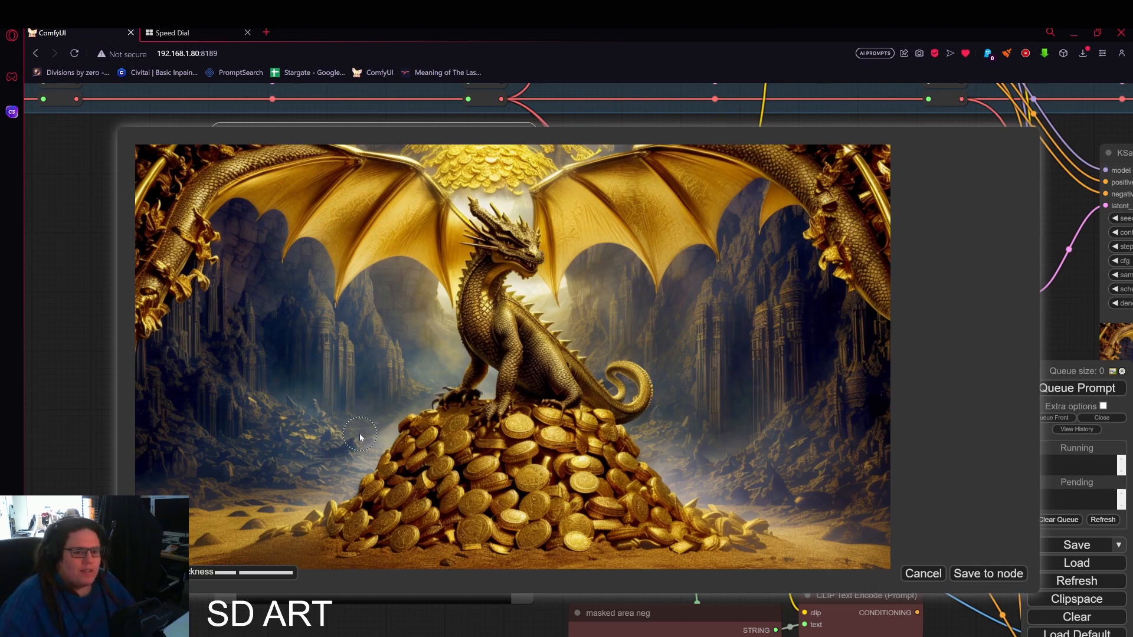
scroll(393, 418, "down", 3)
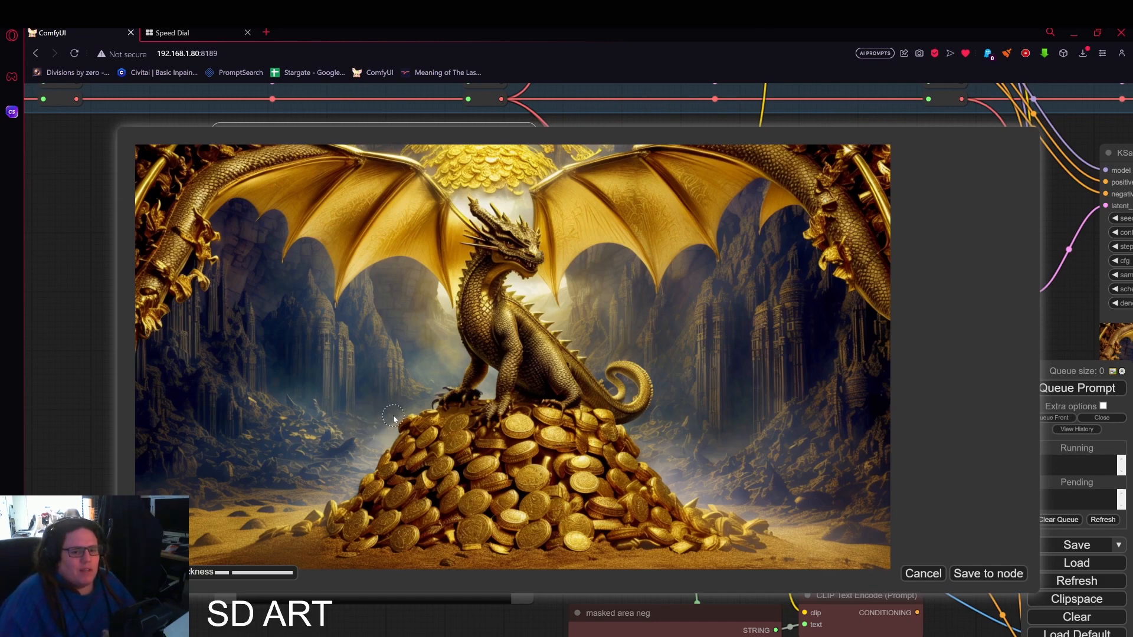
scroll(392, 420, "down", 2)
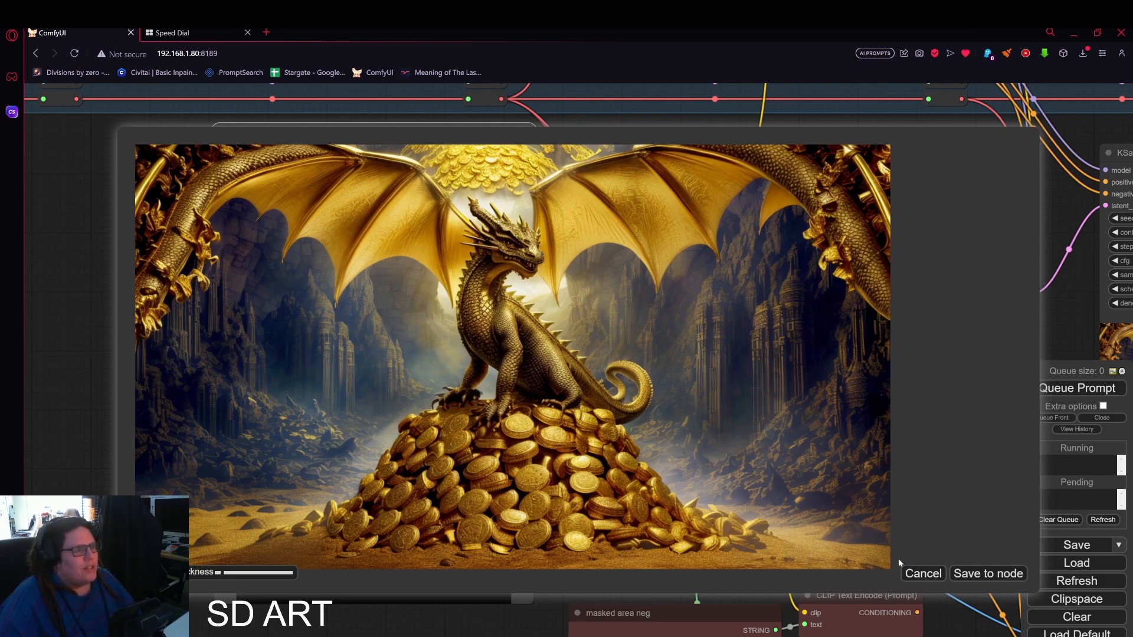
left_click(925, 576)
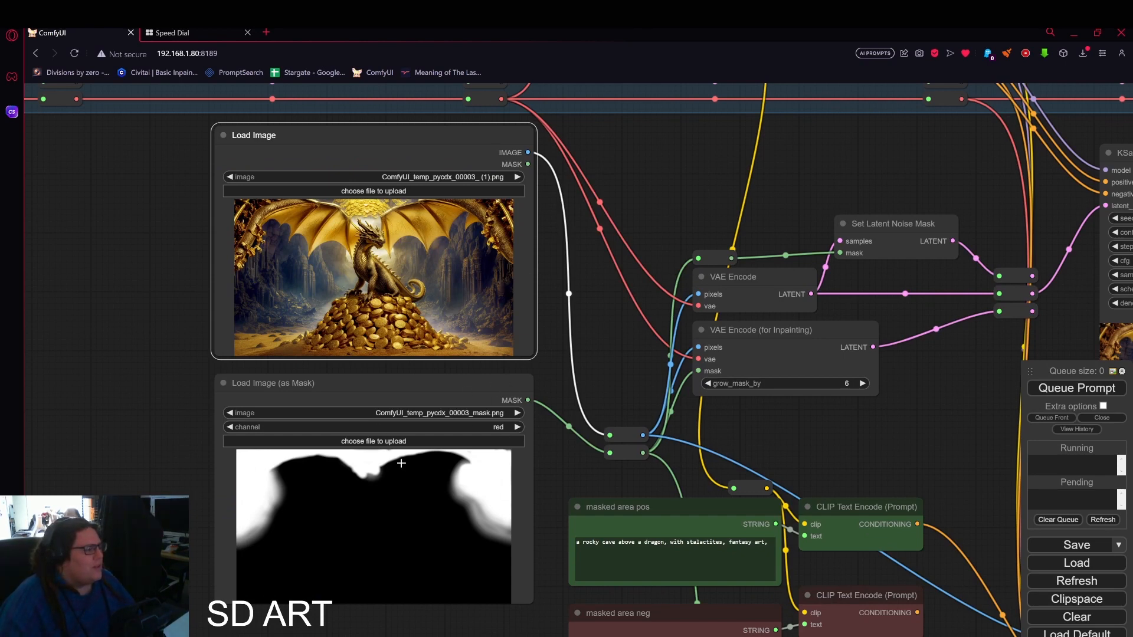
left_click_drag(545, 369, 628, 338)
scroll(438, 340, "up", 4)
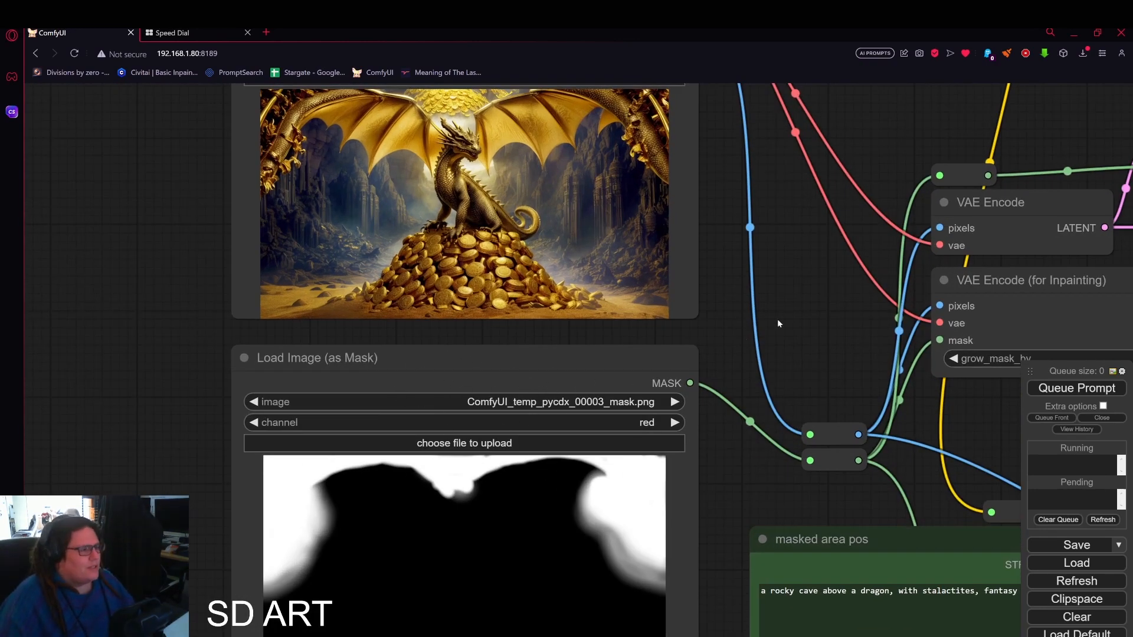
scroll(778, 316, "down", 1)
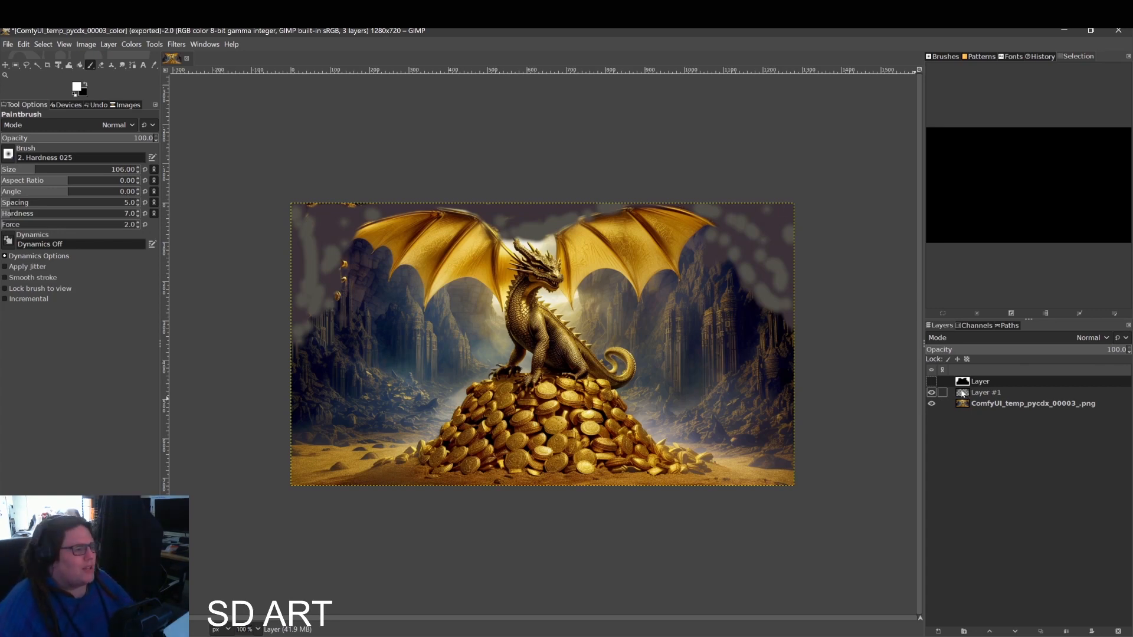
Hide the colour-painted layer, and delete it and the old mask layer, leaving only the dragon image layer
left_click(931, 393)
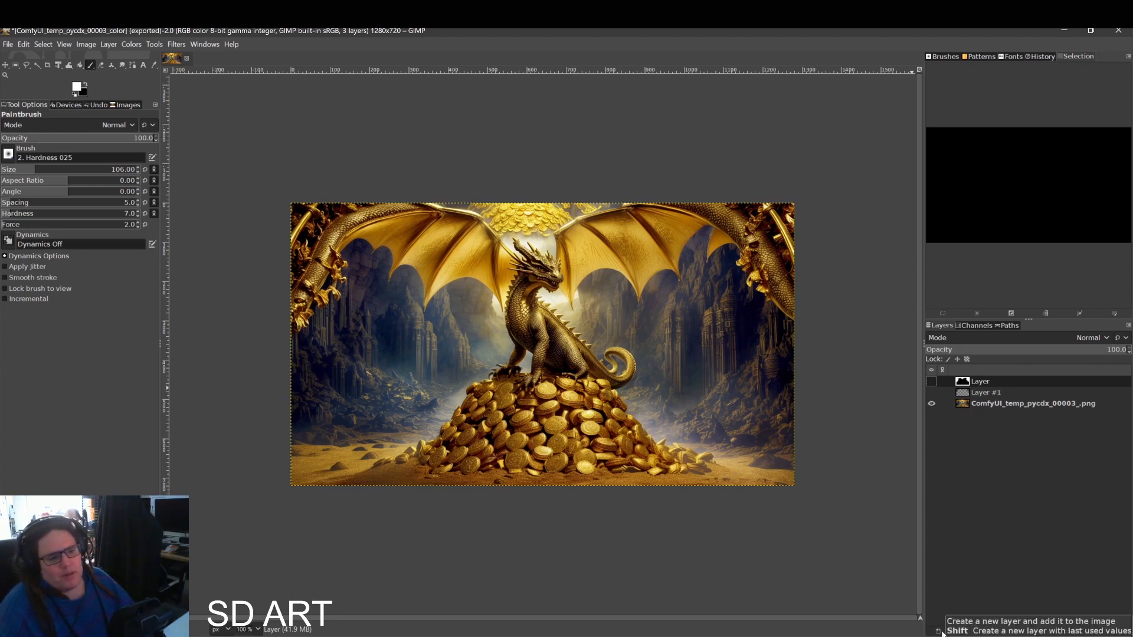
left_click(1117, 631)
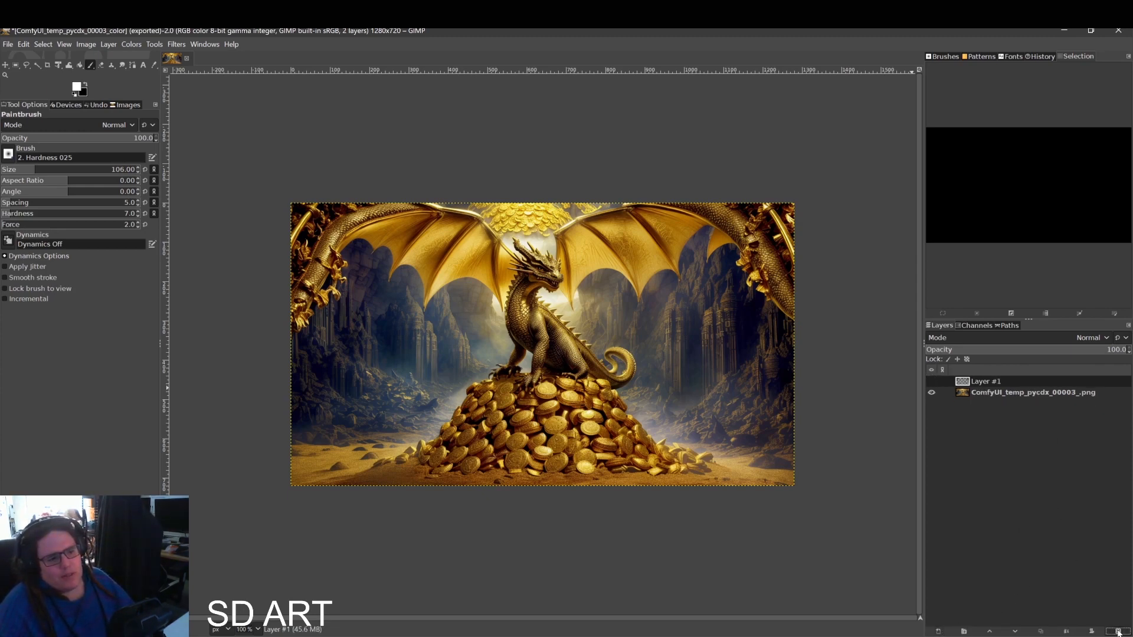
left_click(1117, 631)
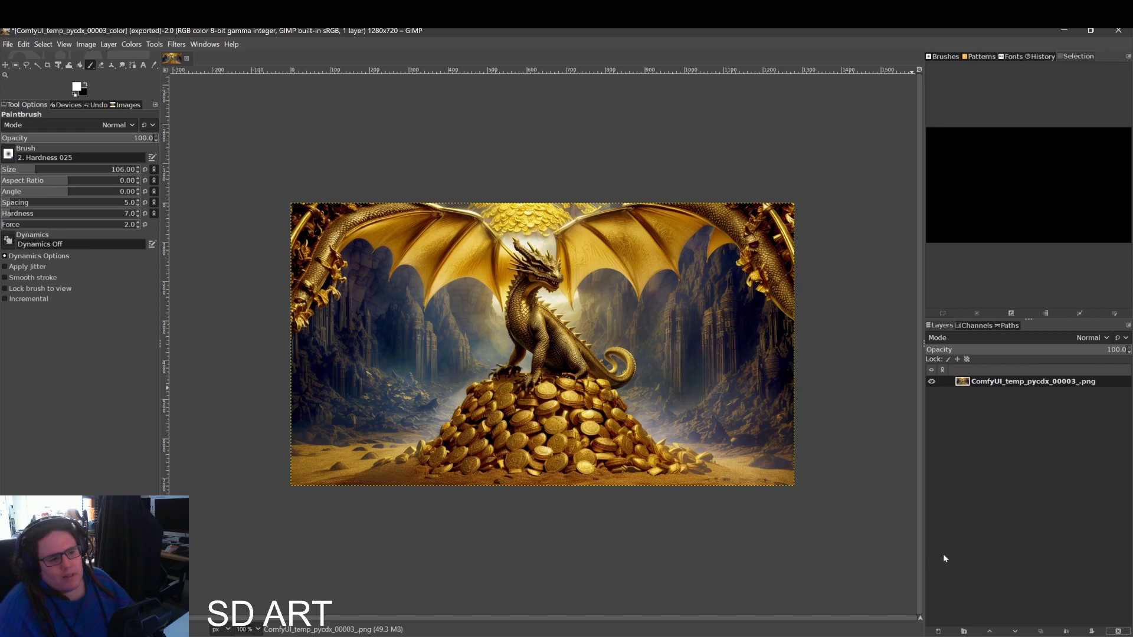
Add two new transparent 1280 x 720 px layers above the dragon image and select the upper one
left_click(938, 631)
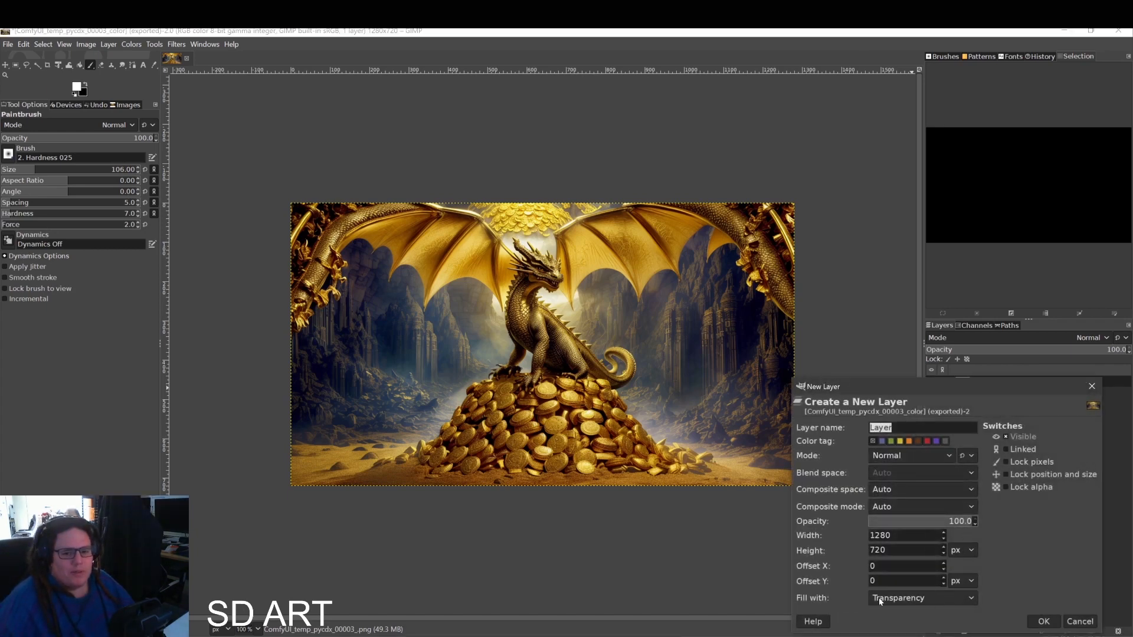
left_click(1039, 621)
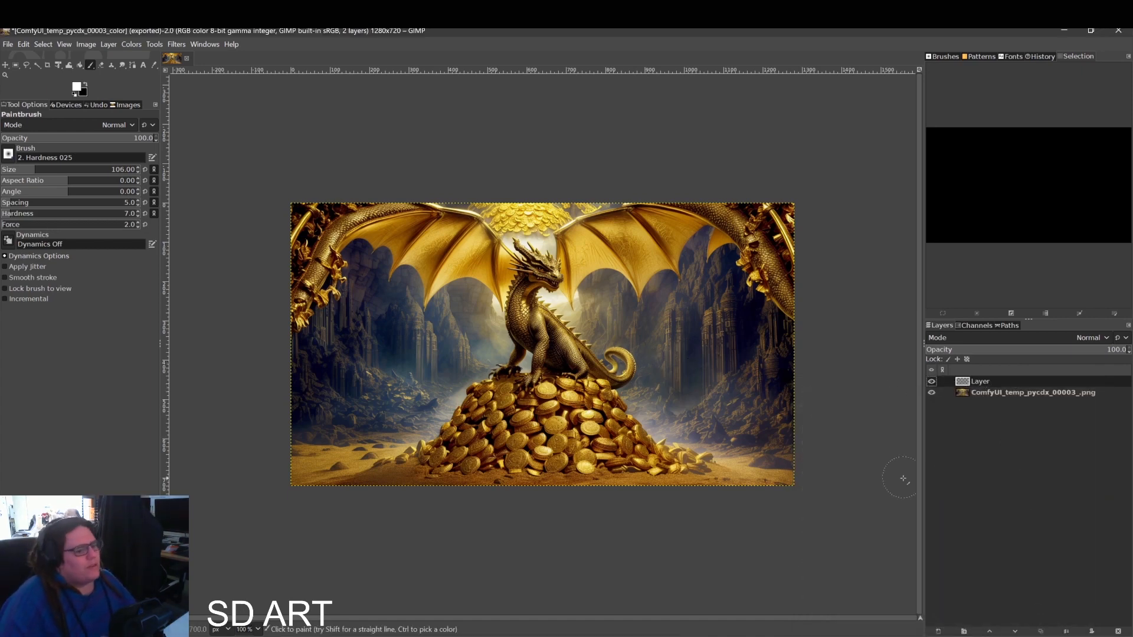
left_click(938, 631)
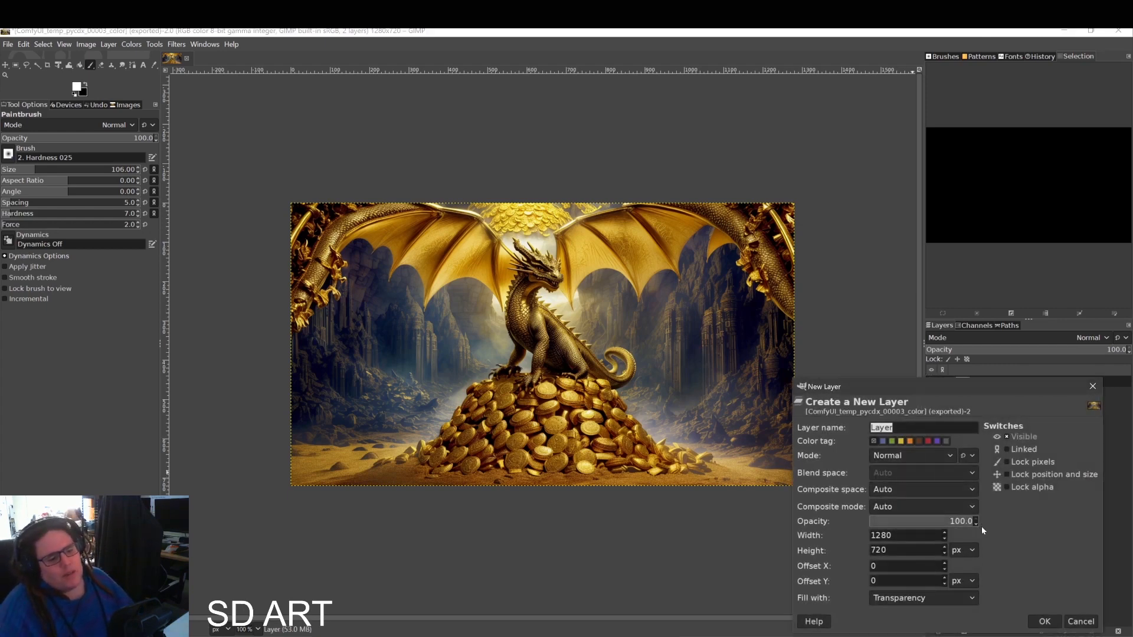
left_click(1041, 621)
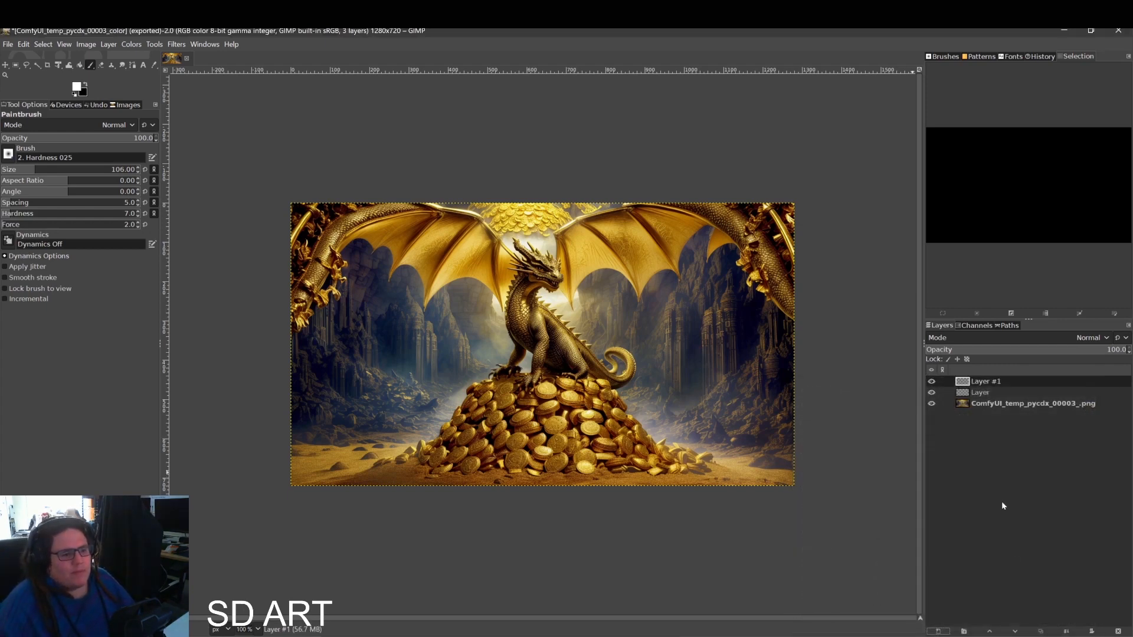
left_click(980, 393)
left_click(980, 382)
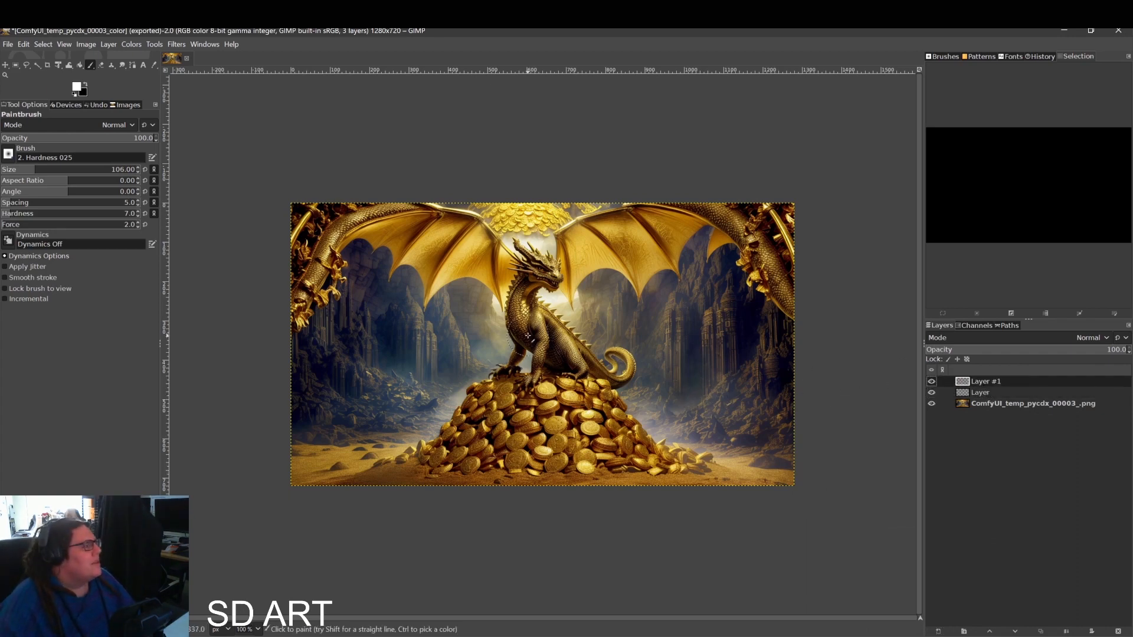
Fill the uppermost layer with black using Bucket Fill
left_click(79, 65)
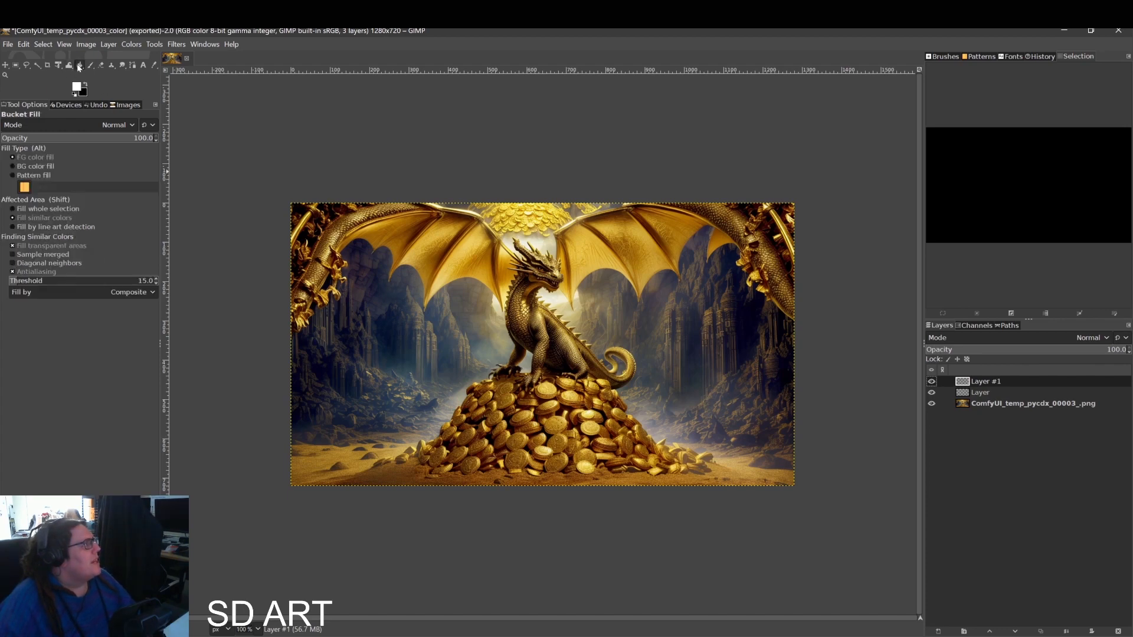
left_click(86, 84)
left_click(407, 228)
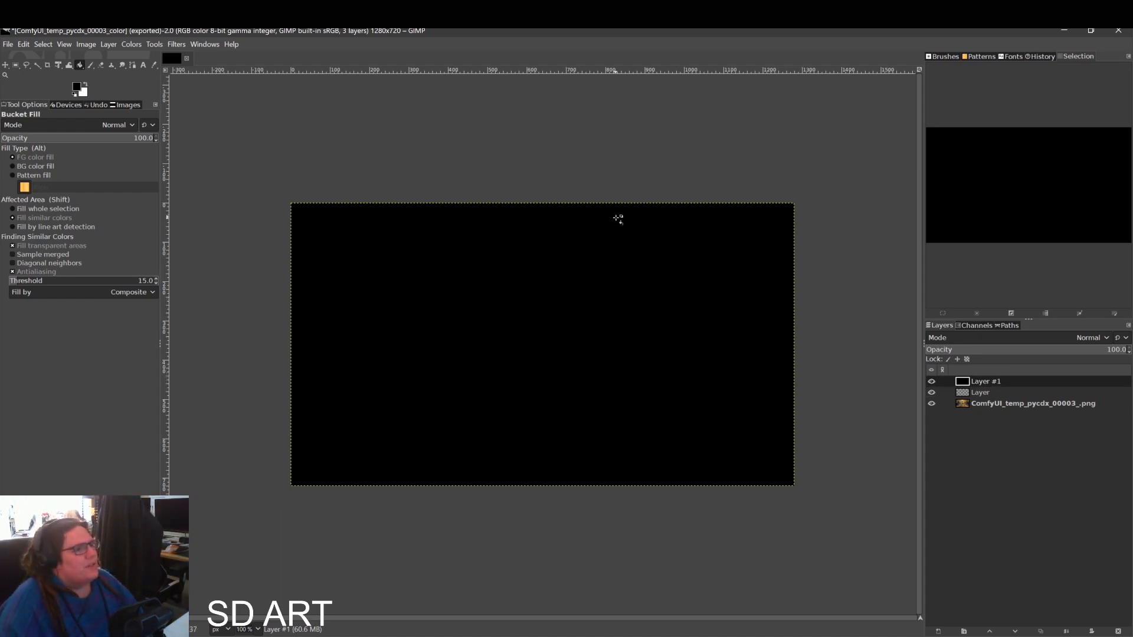
Make white the foreground colour, lower the black layer's opacity to 89.3, and switch to the Pencil tool
left_click(86, 84)
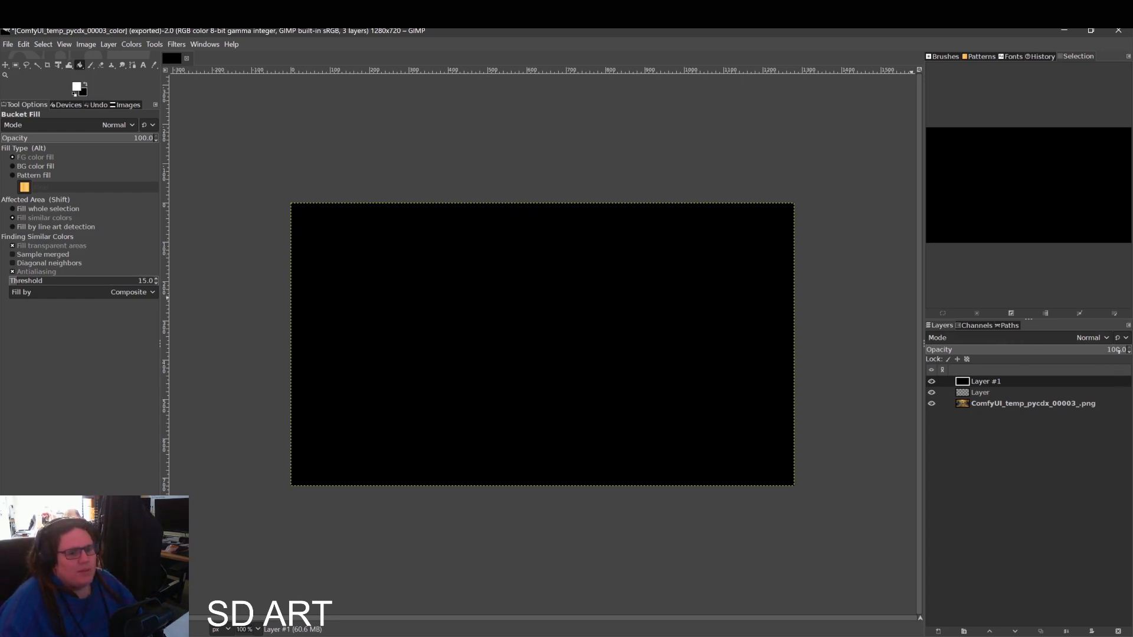
left_click_drag(1118, 352, 1106, 351)
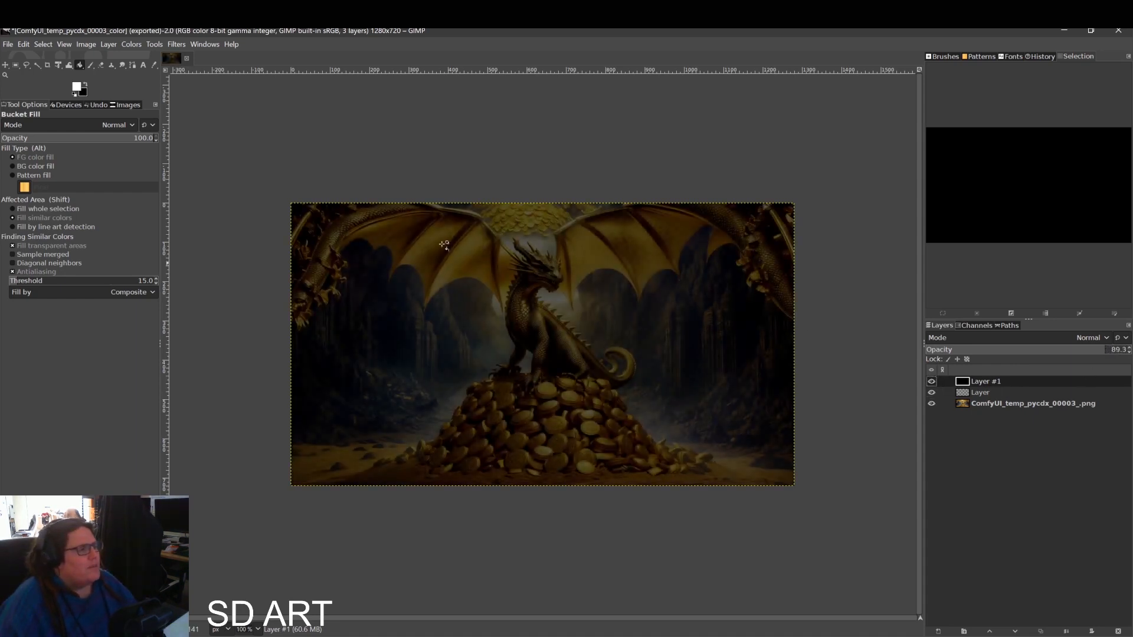
left_click(90, 65)
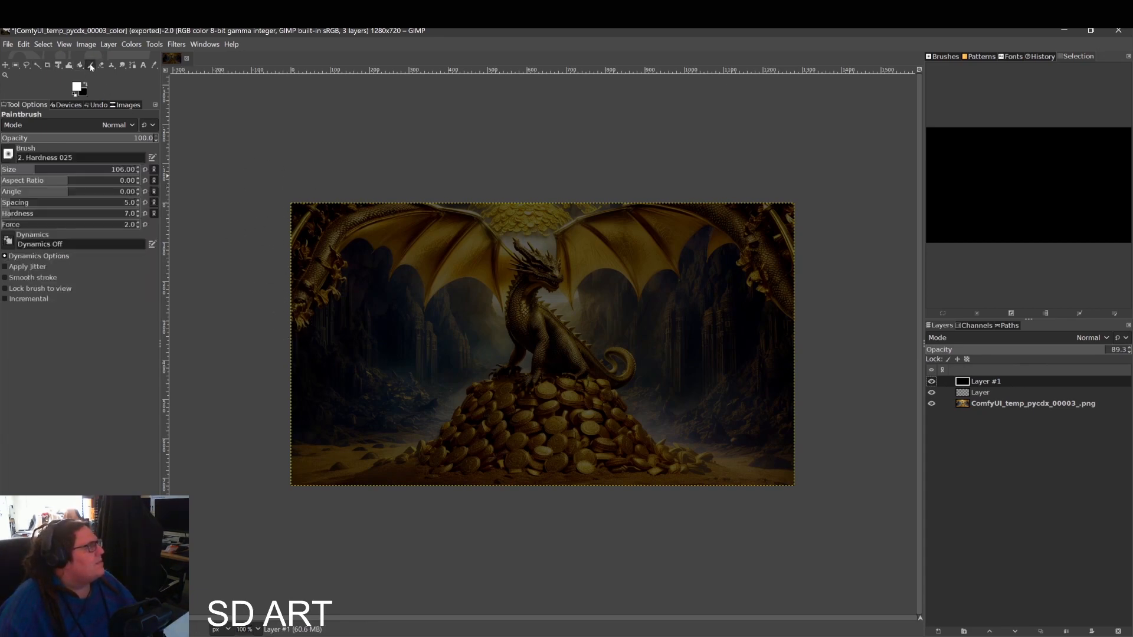
key("n")
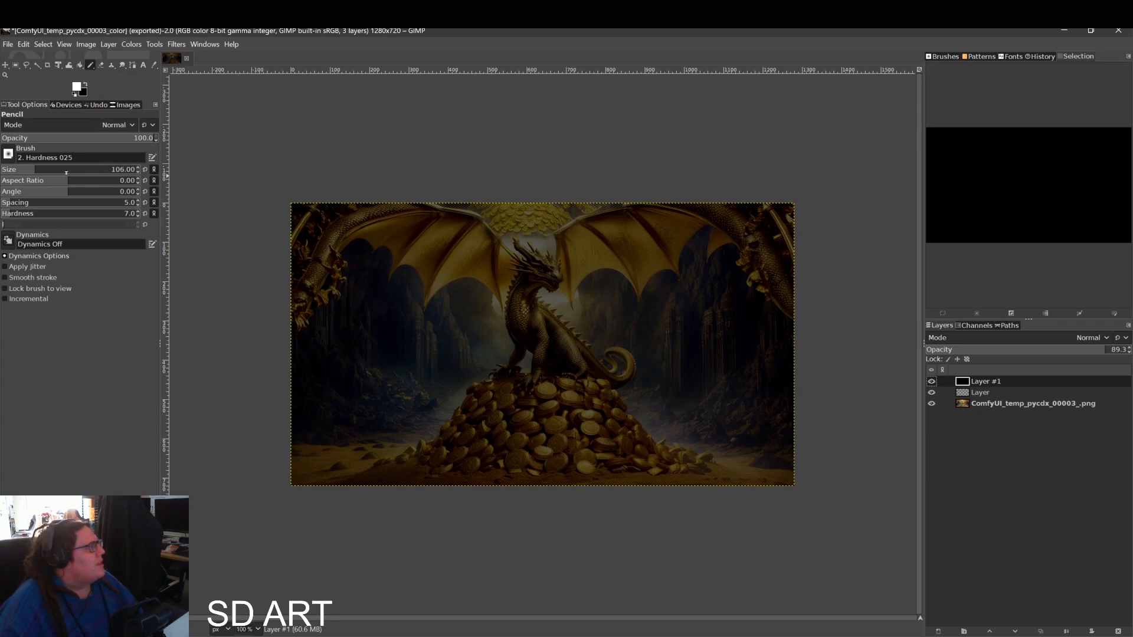
Set the Pencil size to 48 and paint white over the gold patch above the dragon's head
left_click_drag(66, 172, 29, 170)
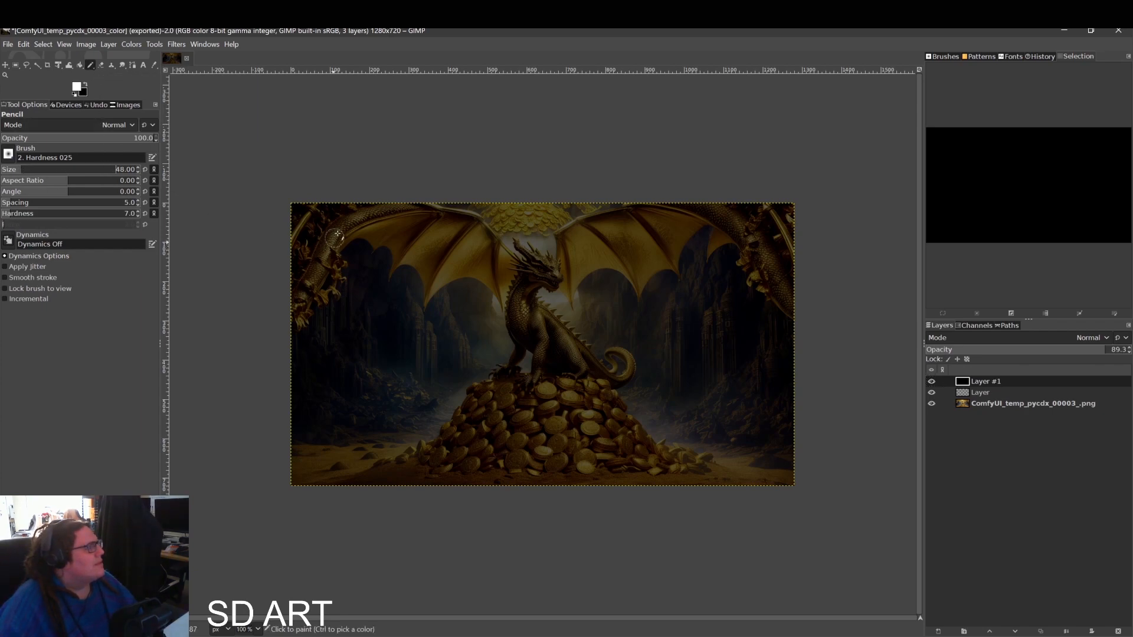
mouse_move(519, 211)
left_mouse_down()
mouse_move(509, 210)
mouse_move(557, 211)
mouse_move(544, 214)
left_mouse_up()
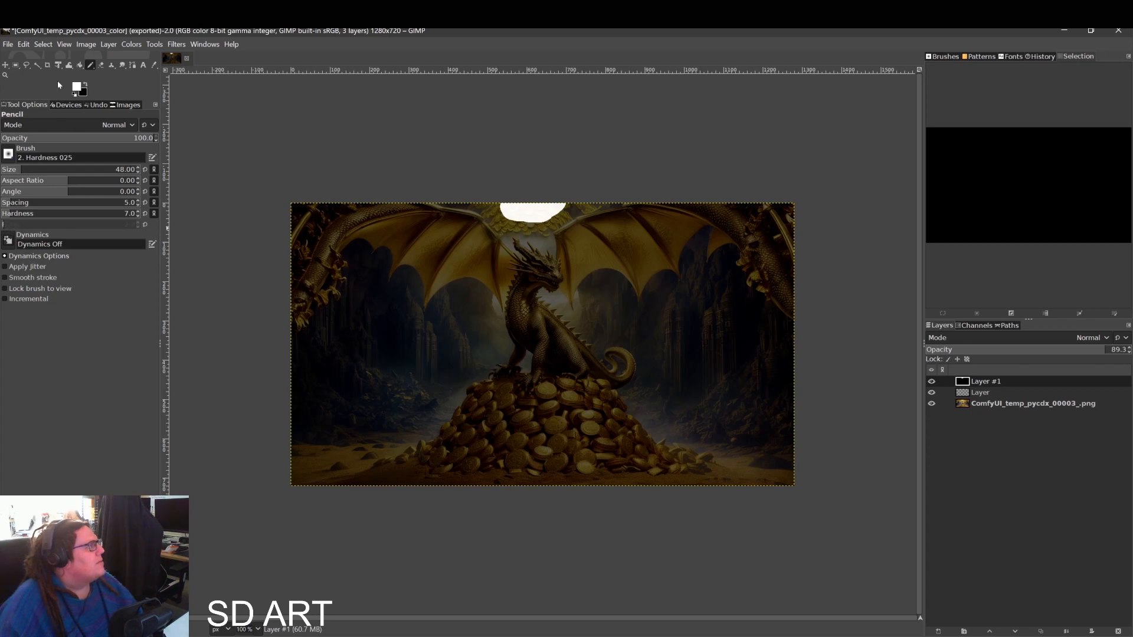
Switch to the Paintbrush with hardness 10 and force 49, and paint white over the background along the tops of both wings
right_click(91, 69)
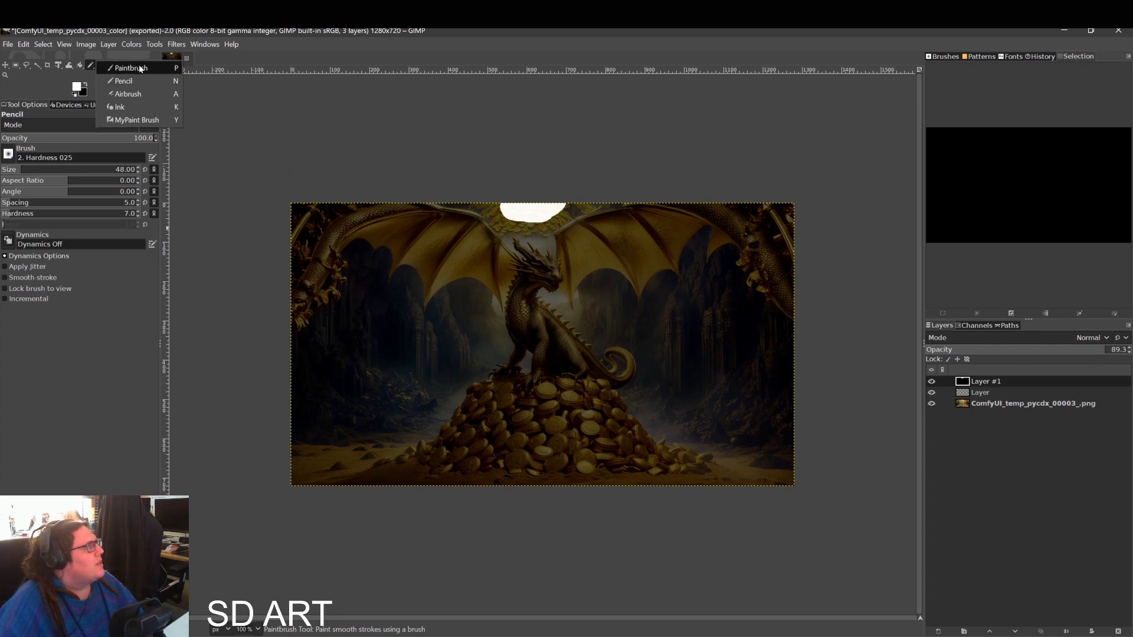
left_click(132, 68)
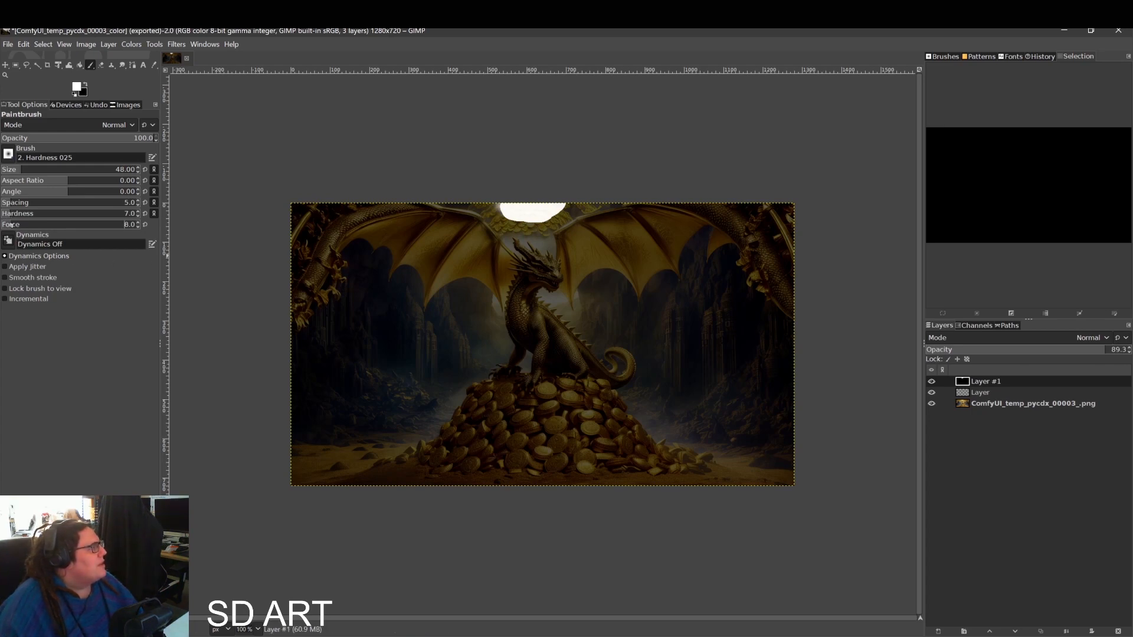
left_click_drag(11, 225, 63, 225)
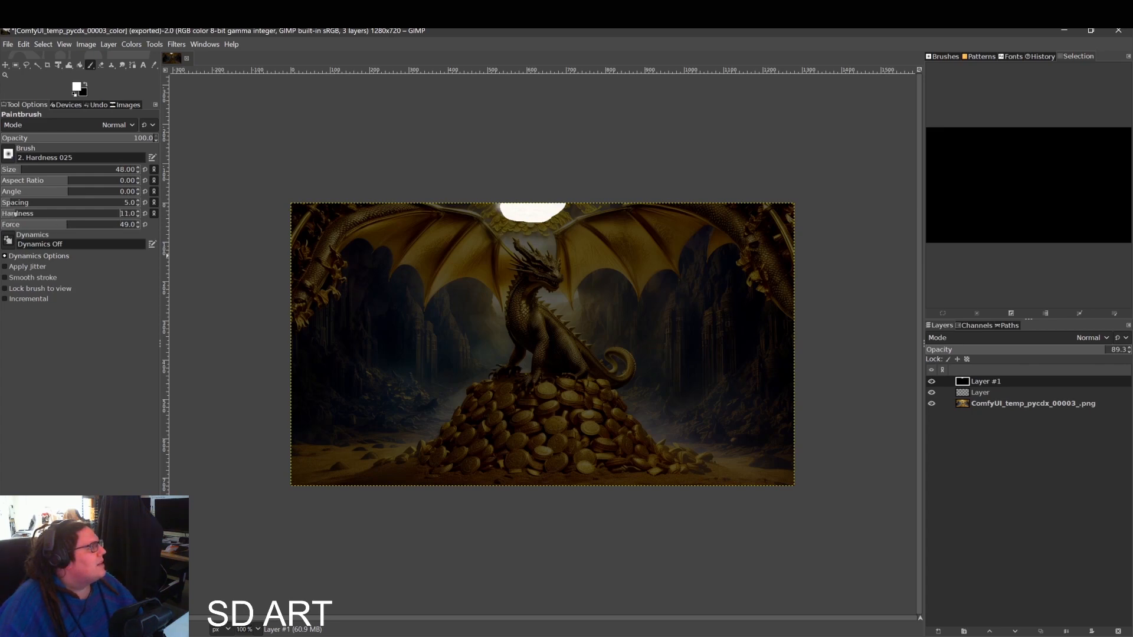
mouse_move(528, 213)
left_mouse_down()
mouse_move(477, 198)
mouse_move(524, 220)
mouse_move(561, 210)
mouse_move(483, 205)
mouse_move(535, 229)
mouse_move(575, 201)
mouse_move(566, 209)
mouse_move(639, 196)
mouse_move(566, 211)
left_mouse_up()
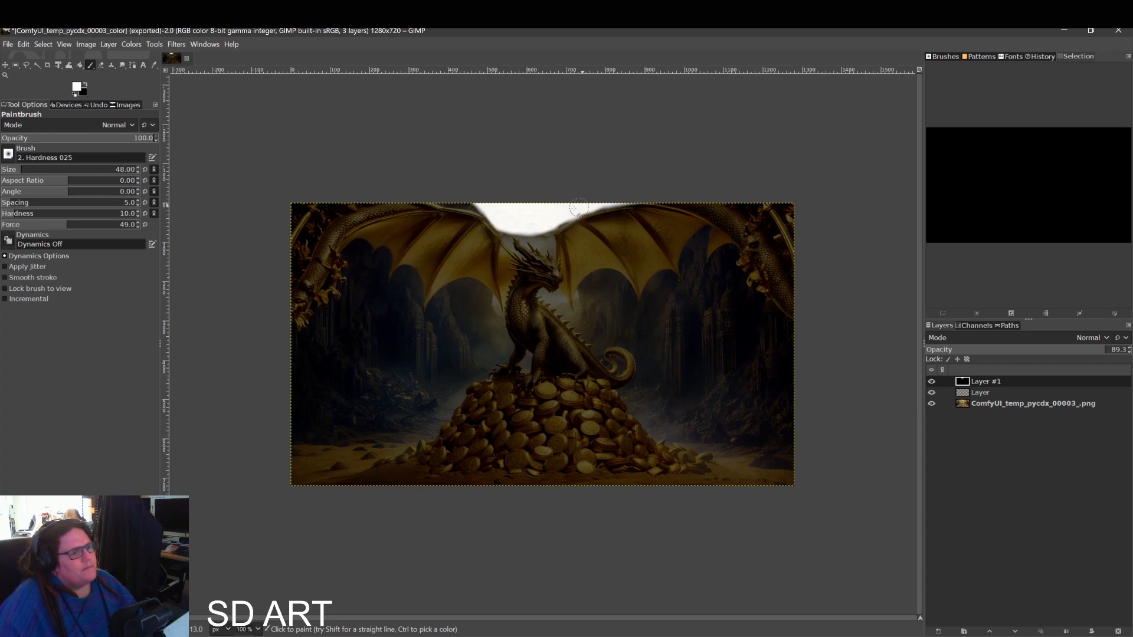
mouse_move(497, 223)
left_mouse_down()
mouse_move(452, 201)
mouse_move(487, 206)
mouse_move(437, 196)
left_mouse_up()
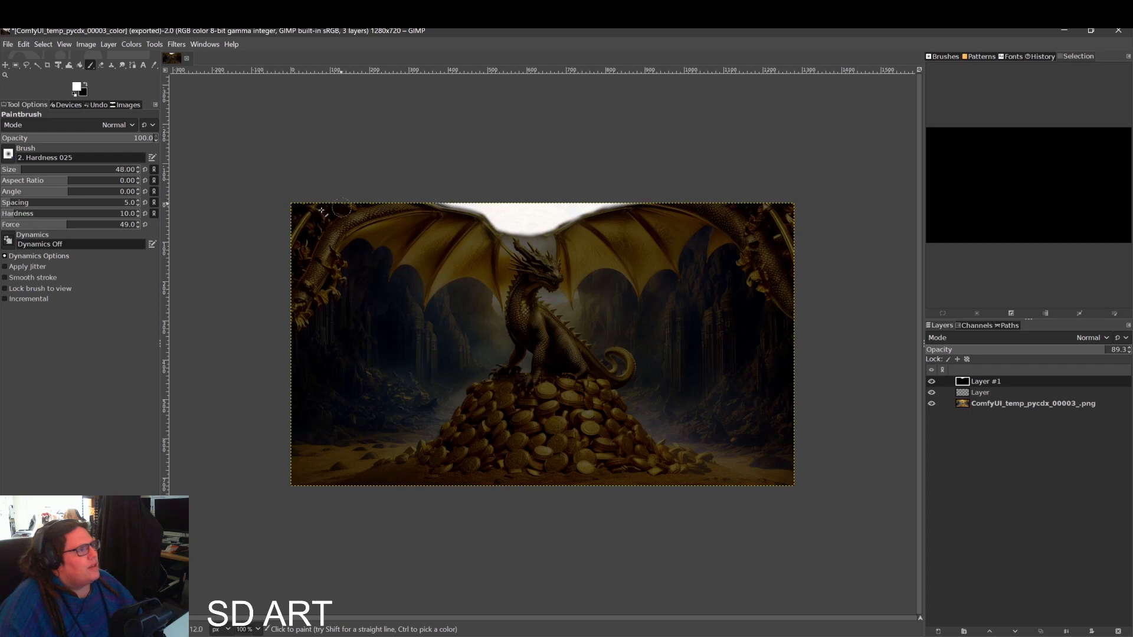
mouse_move(350, 204)
left_mouse_down()
mouse_move(306, 235)
mouse_move(326, 208)
mouse_move(290, 219)
mouse_move(288, 245)
mouse_move(309, 203)
mouse_move(303, 219)
mouse_move(441, 199)
mouse_move(349, 218)
mouse_move(325, 238)
mouse_move(332, 220)
mouse_move(373, 205)
mouse_move(348, 210)
mouse_move(488, 201)
mouse_move(464, 198)
mouse_move(513, 208)
mouse_move(528, 217)
mouse_move(510, 226)
mouse_move(541, 234)
mouse_move(614, 197)
left_mouse_up()
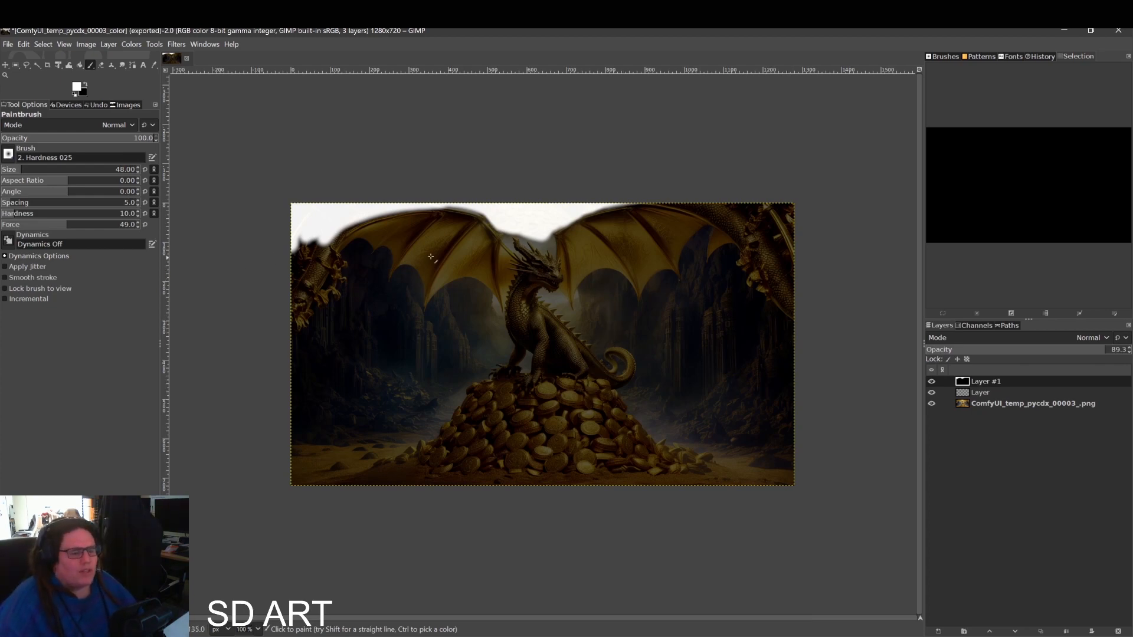
Paint white over the ornate coils on both sides of the image, outside the dragon's wings
mouse_move(327, 232)
left_mouse_down()
mouse_move(305, 235)
mouse_move(294, 280)
mouse_move(316, 226)
mouse_move(314, 246)
mouse_move(353, 216)
mouse_move(322, 247)
mouse_move(334, 279)
mouse_move(351, 261)
mouse_move(332, 304)
mouse_move(302, 295)
mouse_move(317, 261)
mouse_move(306, 319)
mouse_move(292, 325)
mouse_move(293, 280)
mouse_move(325, 281)
mouse_move(305, 250)
mouse_move(316, 293)
mouse_move(292, 330)
mouse_move(322, 297)
mouse_move(295, 351)
left_mouse_up()
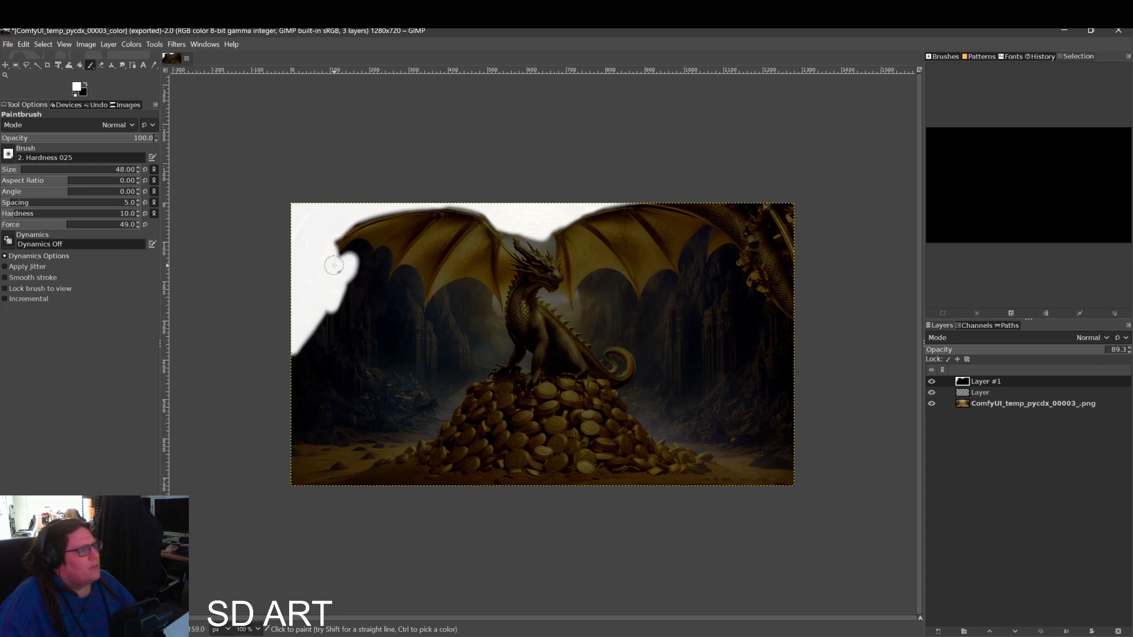
mouse_move(716, 206)
left_mouse_down()
mouse_move(640, 197)
mouse_move(784, 210)
mouse_move(702, 208)
mouse_move(735, 223)
mouse_move(710, 211)
mouse_move(719, 214)
left_mouse_up()
mouse_move(721, 220)
left_mouse_down()
mouse_move(779, 263)
mouse_move(799, 203)
mouse_move(785, 230)
mouse_move(776, 222)
mouse_move(780, 250)
mouse_move(726, 235)
mouse_move(769, 287)
mouse_move(742, 249)
mouse_move(767, 284)
mouse_move(763, 223)
mouse_move(788, 237)
mouse_move(786, 299)
mouse_move(746, 270)
mouse_move(780, 304)
mouse_move(778, 253)
left_mouse_up()
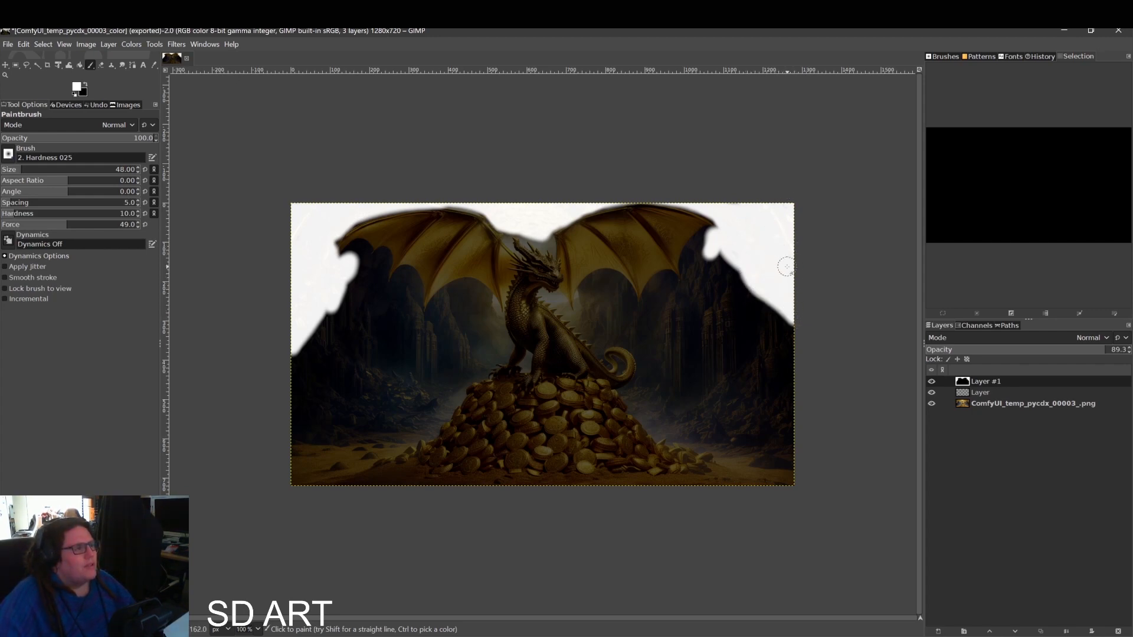
Lower the black mask layer's opacity to 76 and paint over the mask edge at the right wing tip
left_click(1117, 350)
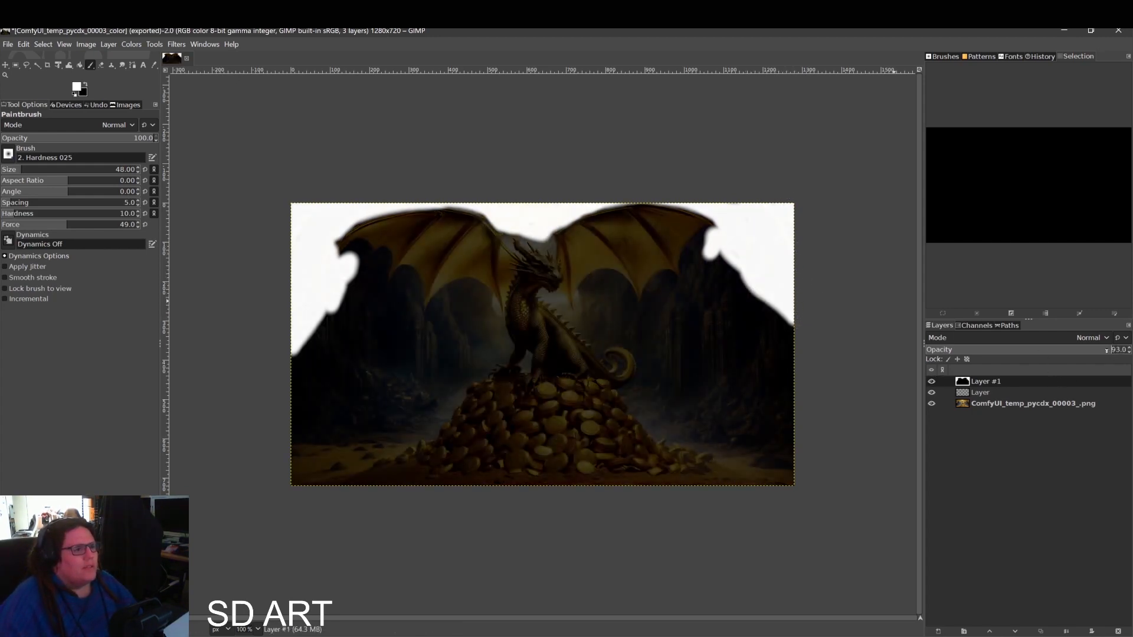
left_click_drag(1107, 350, 1077, 349)
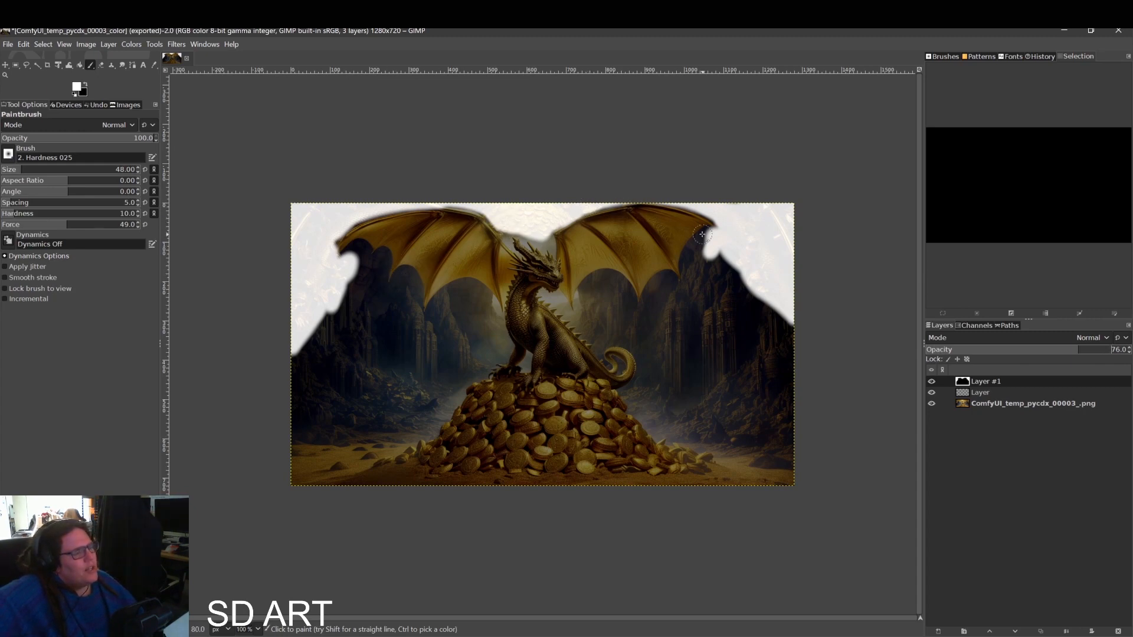
left_click_drag(716, 237, 694, 238)
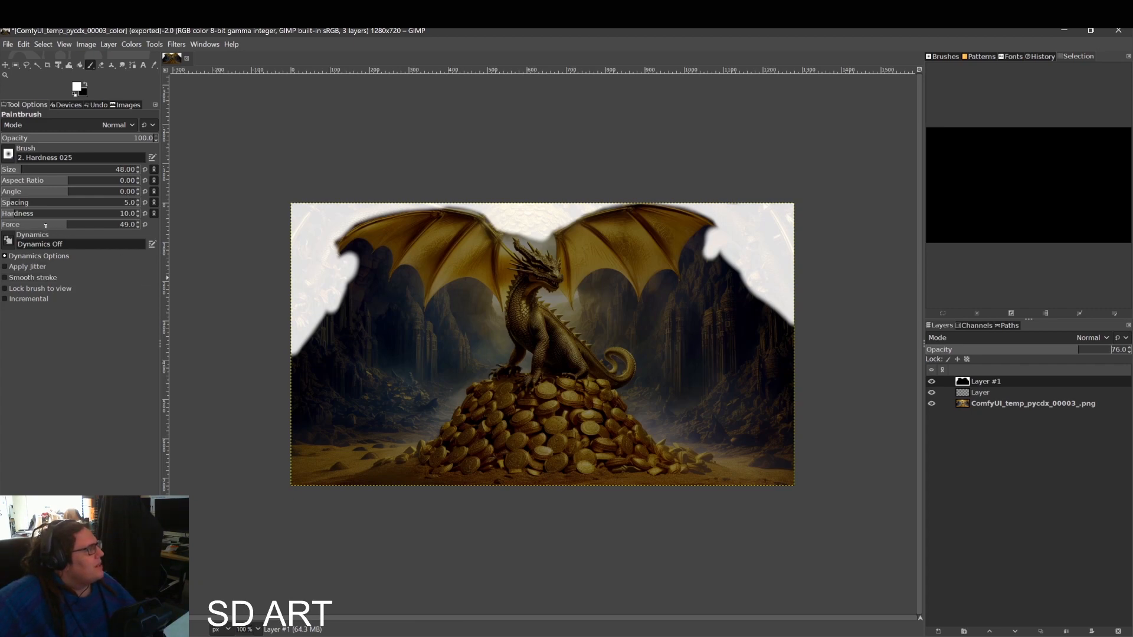
Set the Paintbrush force to 2 and soften the white mask's edges along the wings and both sides
left_click_drag(45, 226, 7, 232)
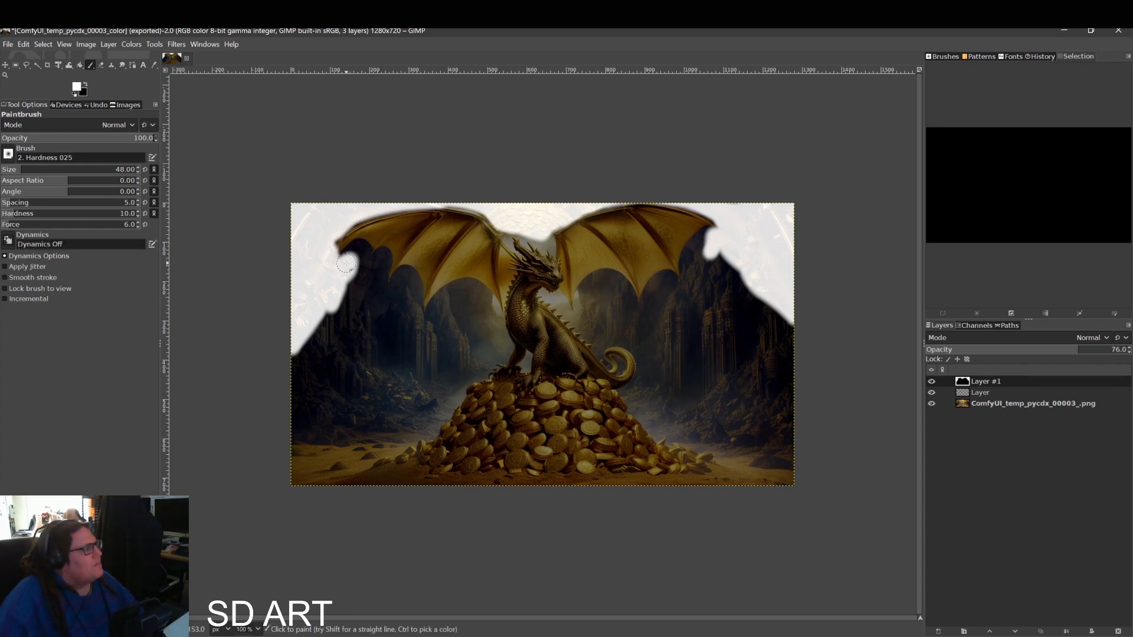
left_click_drag(352, 268, 291, 351)
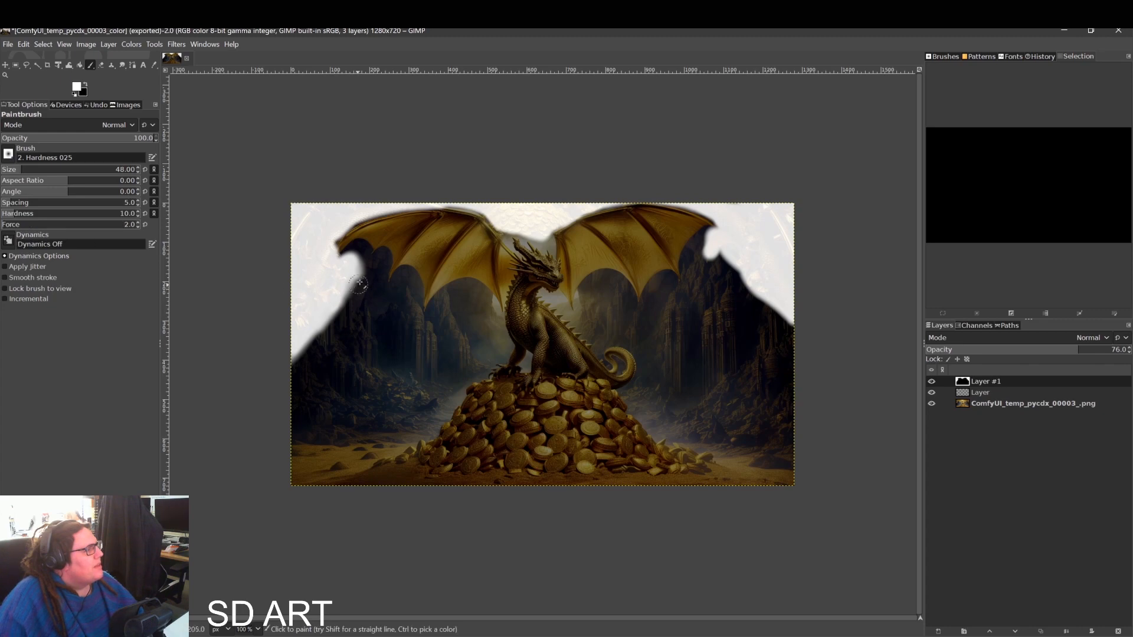
mouse_move(359, 286)
left_mouse_down()
mouse_move(278, 368)
mouse_move(315, 345)
mouse_move(286, 371)
mouse_move(357, 275)
mouse_move(340, 260)
mouse_move(352, 249)
mouse_move(358, 283)
mouse_move(363, 272)
mouse_move(344, 271)
mouse_move(328, 244)
mouse_move(352, 216)
left_mouse_up()
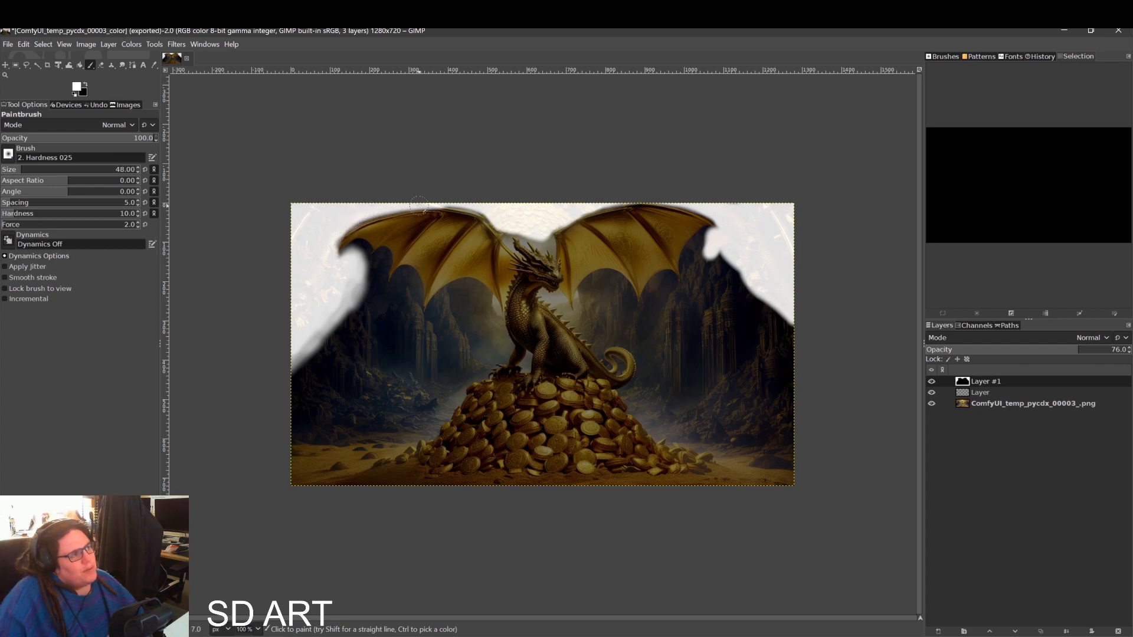
mouse_move(467, 209)
left_mouse_down()
mouse_move(512, 236)
mouse_move(547, 241)
mouse_move(536, 241)
mouse_move(524, 233)
mouse_move(548, 232)
mouse_move(569, 209)
mouse_move(662, 199)
left_mouse_up()
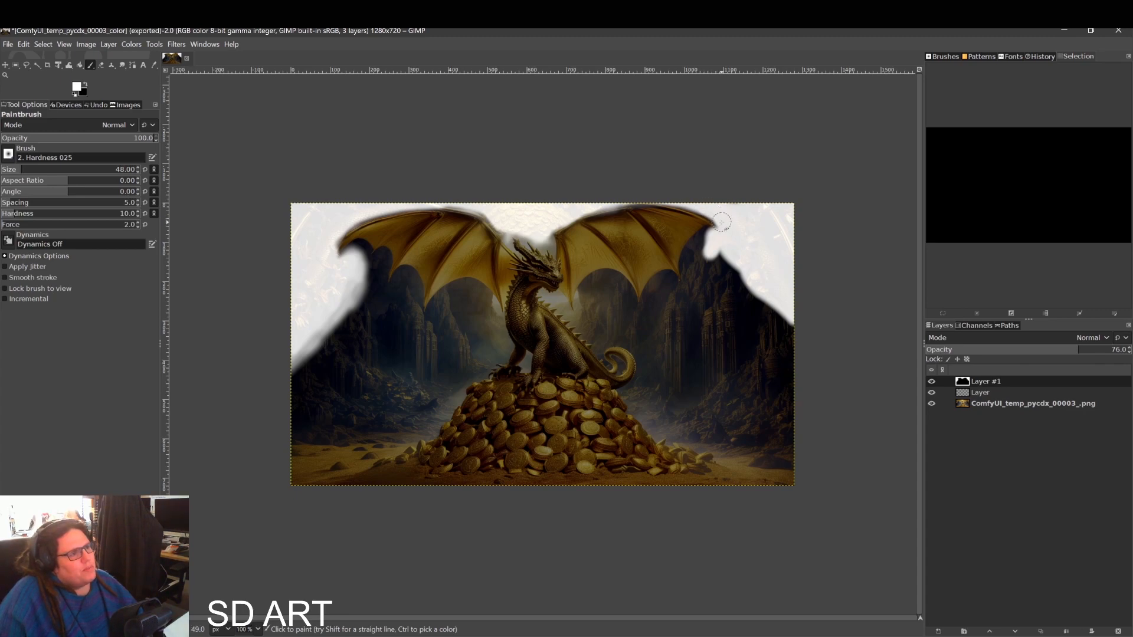
mouse_move(721, 222)
left_mouse_down()
mouse_move(700, 255)
mouse_move(713, 264)
mouse_move(715, 240)
mouse_move(741, 285)
mouse_move(737, 268)
mouse_move(791, 327)
left_mouse_up()
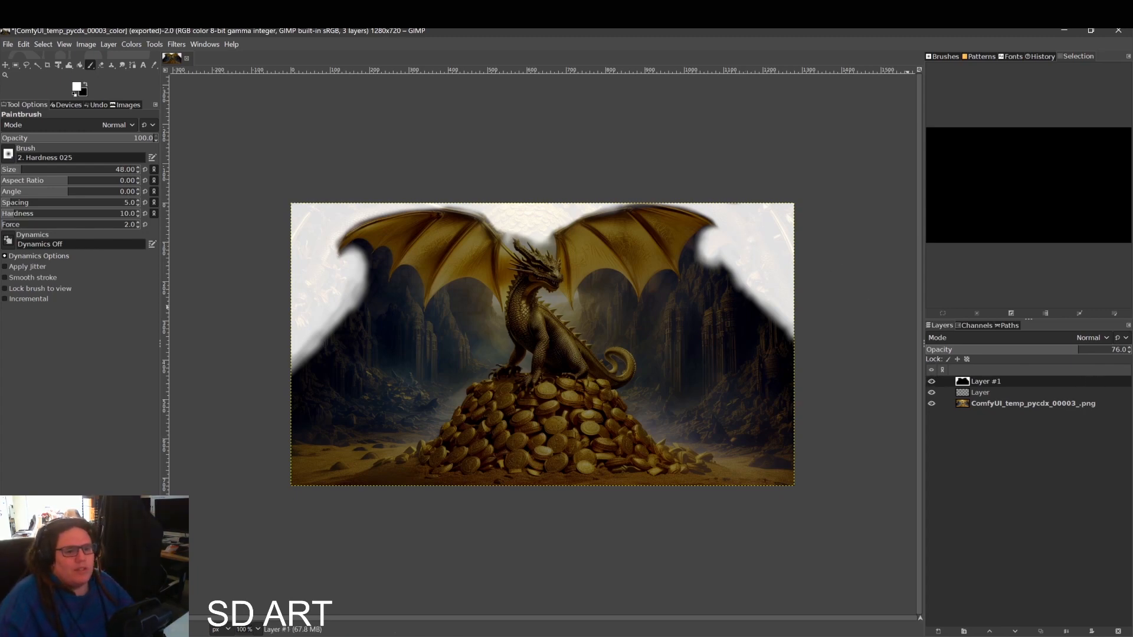
Restore the mask layer's opacity to 100 and export the image as ComfyUI_temp_pycdx_00003_mask2.png with the default PNG options
left_click_drag(1111, 352, 1129, 350)
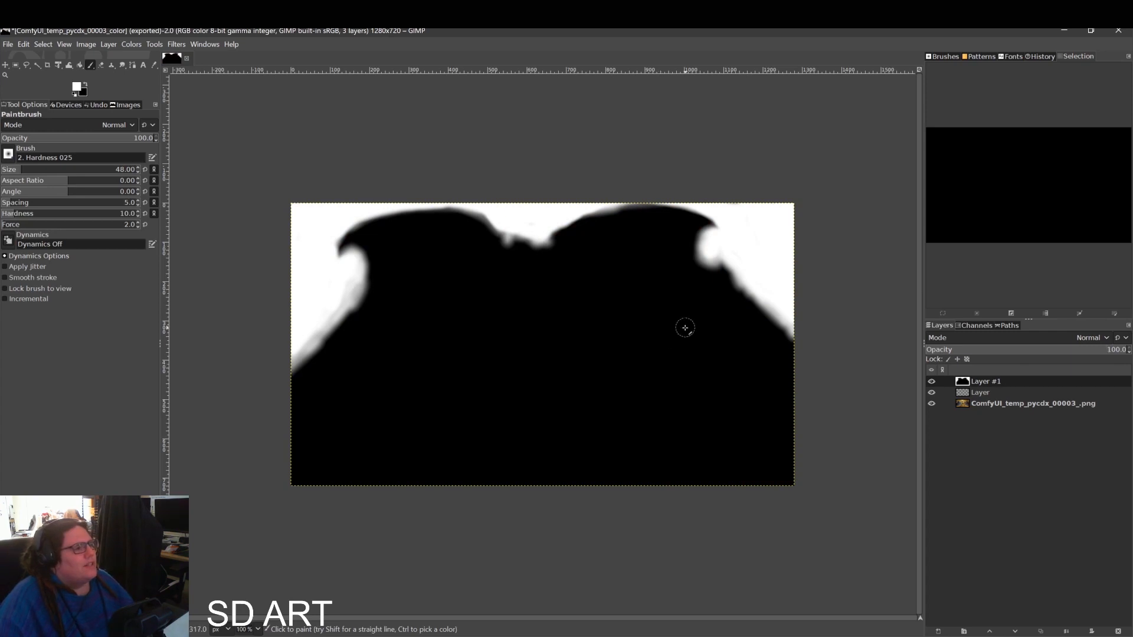
left_click(9, 44)
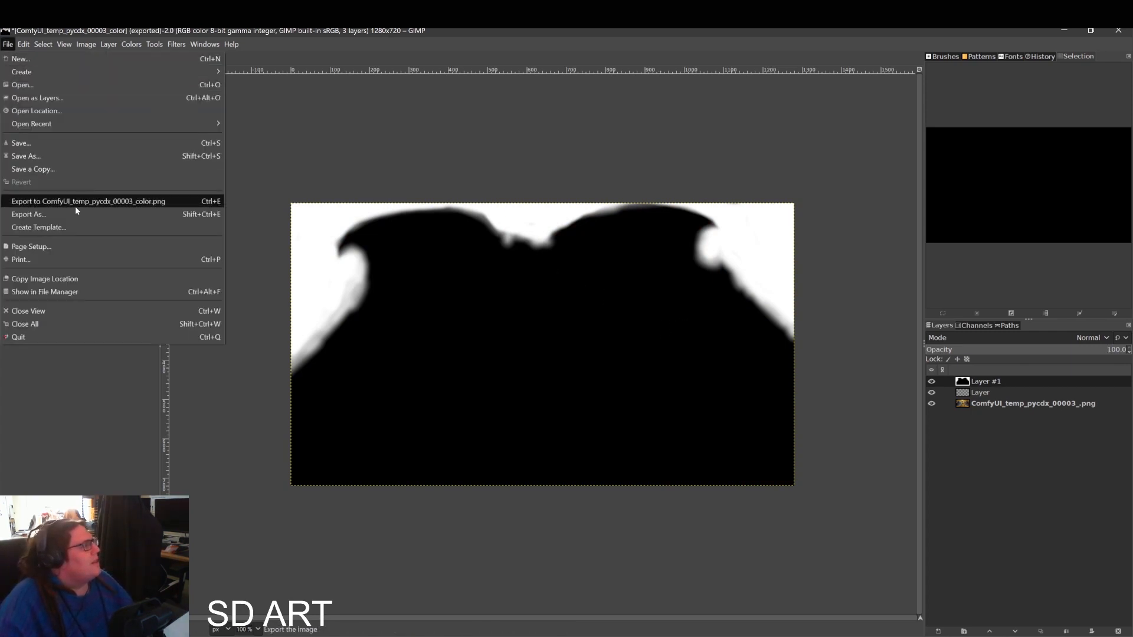
left_click(33, 216)
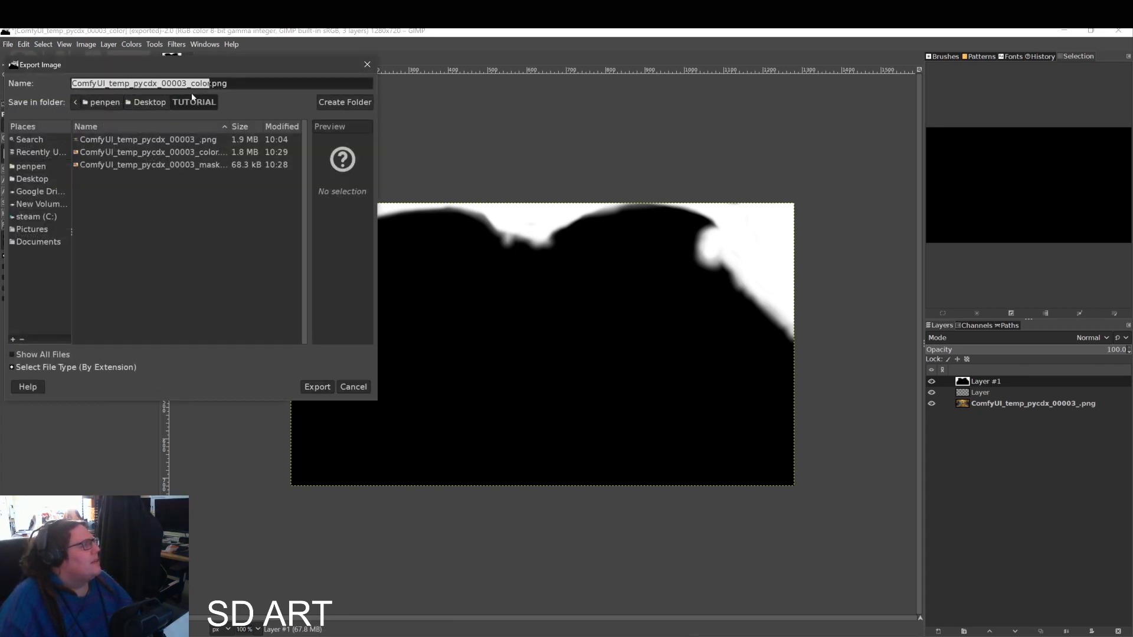
left_click(209, 83)
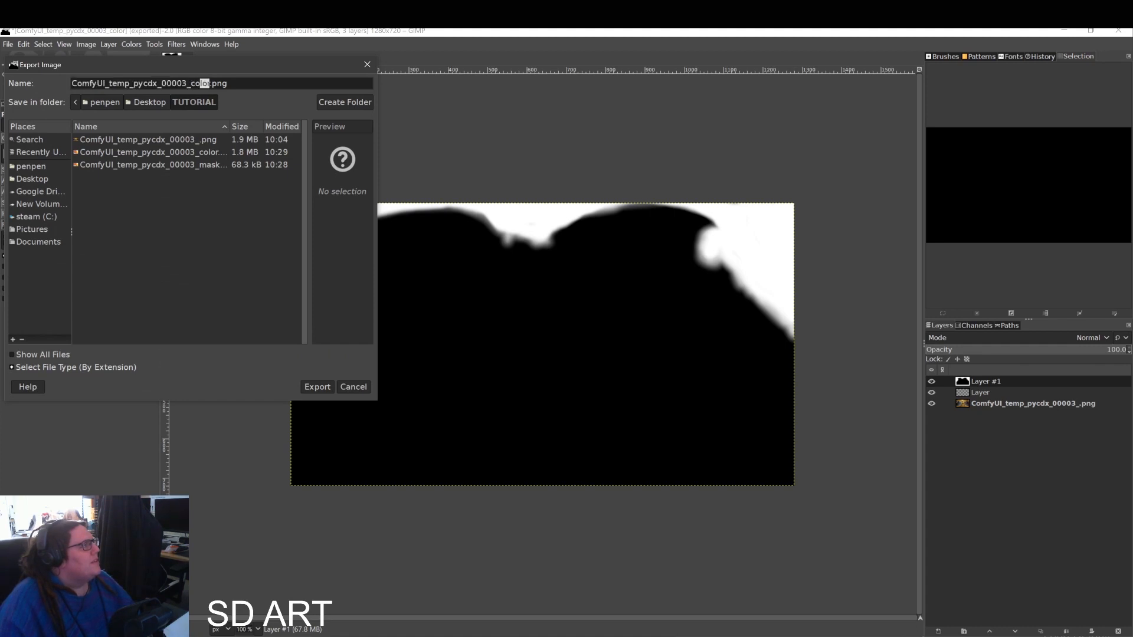
left_click_drag(204, 83, 196, 83)
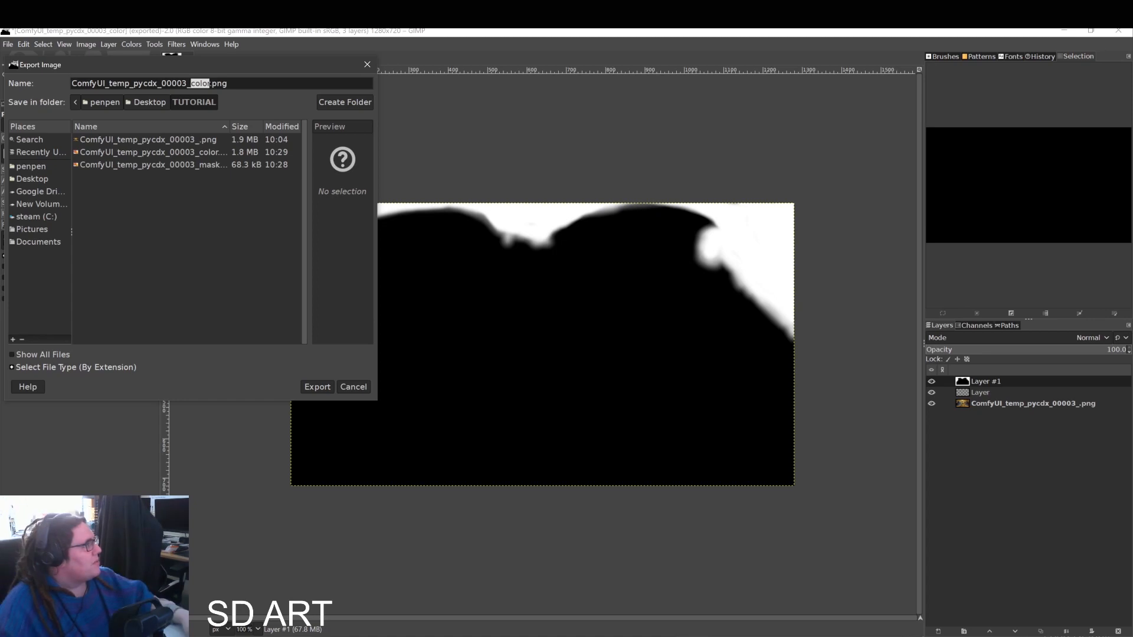
key("BackSpace")
type("mask2")
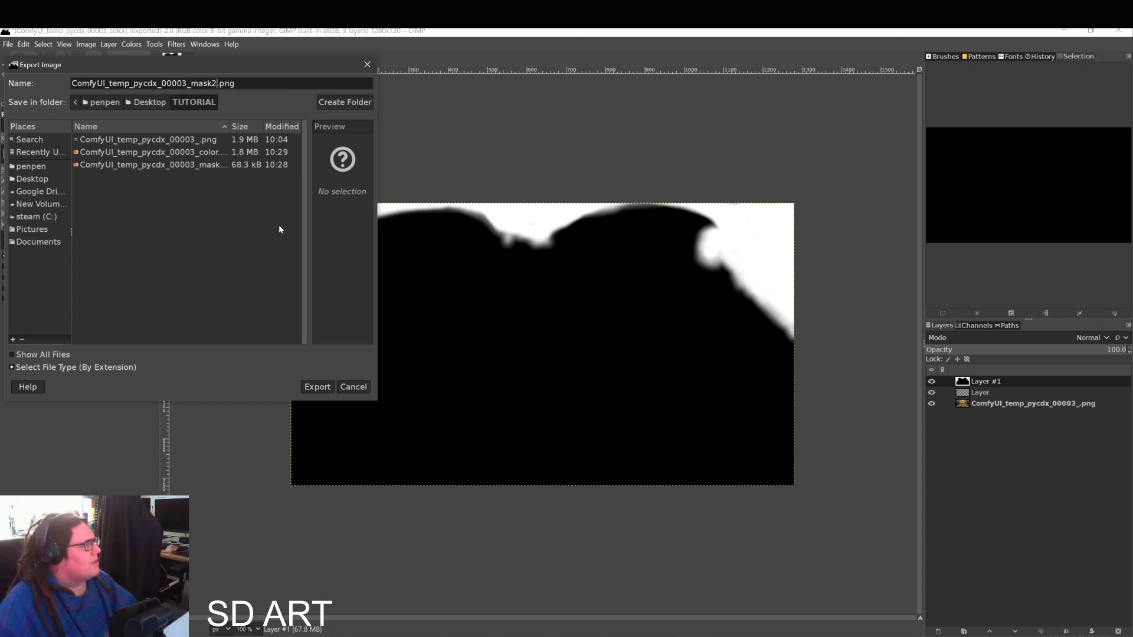
left_click(319, 388)
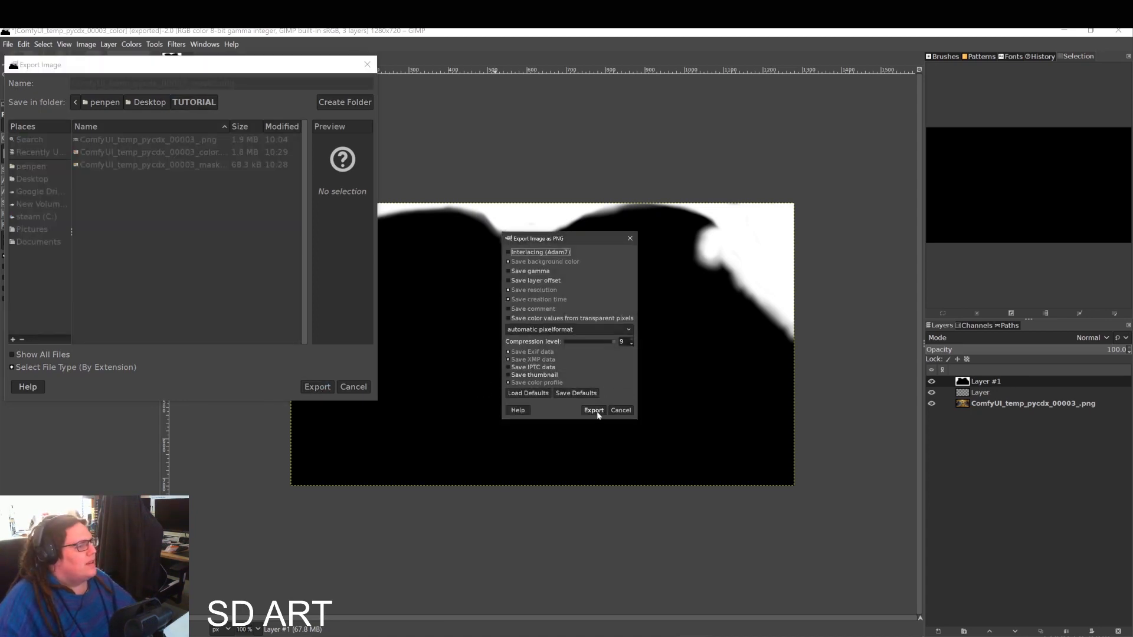
left_click(594, 410)
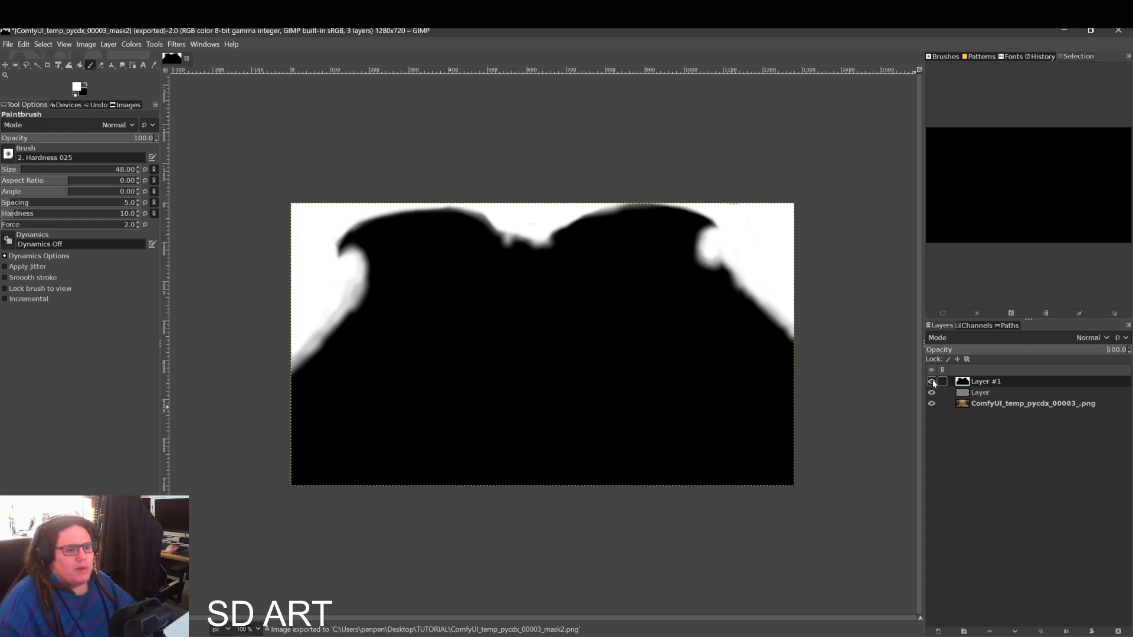
Hide the mask layer, select the empty layer below it, and pick a dark rock colour from beneath the left wing
left_click(932, 381)
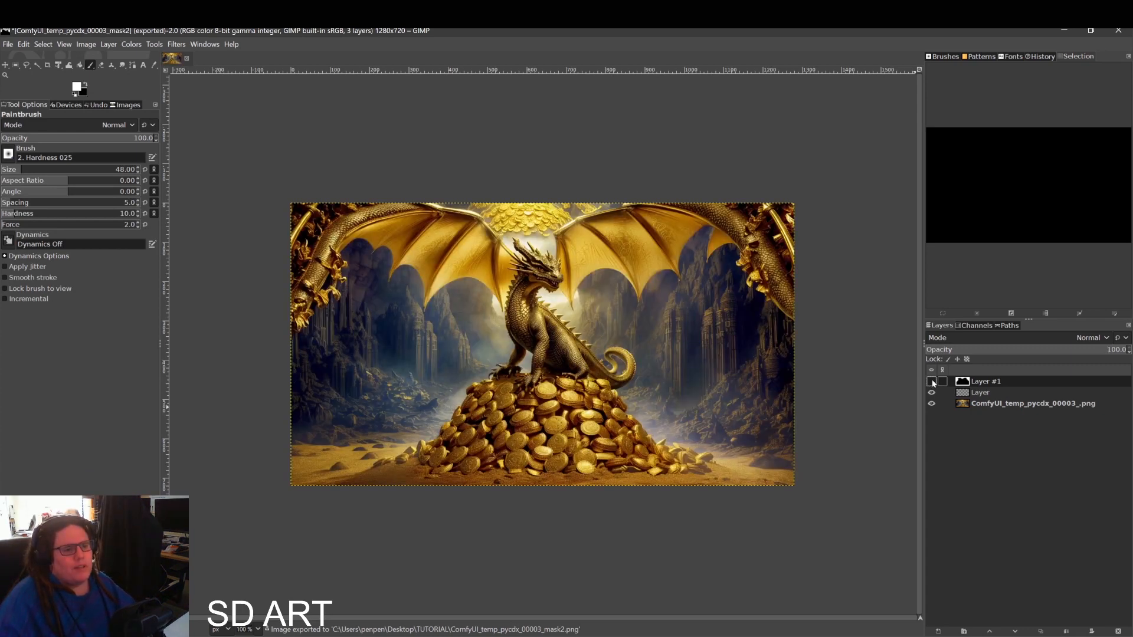
left_click(991, 393)
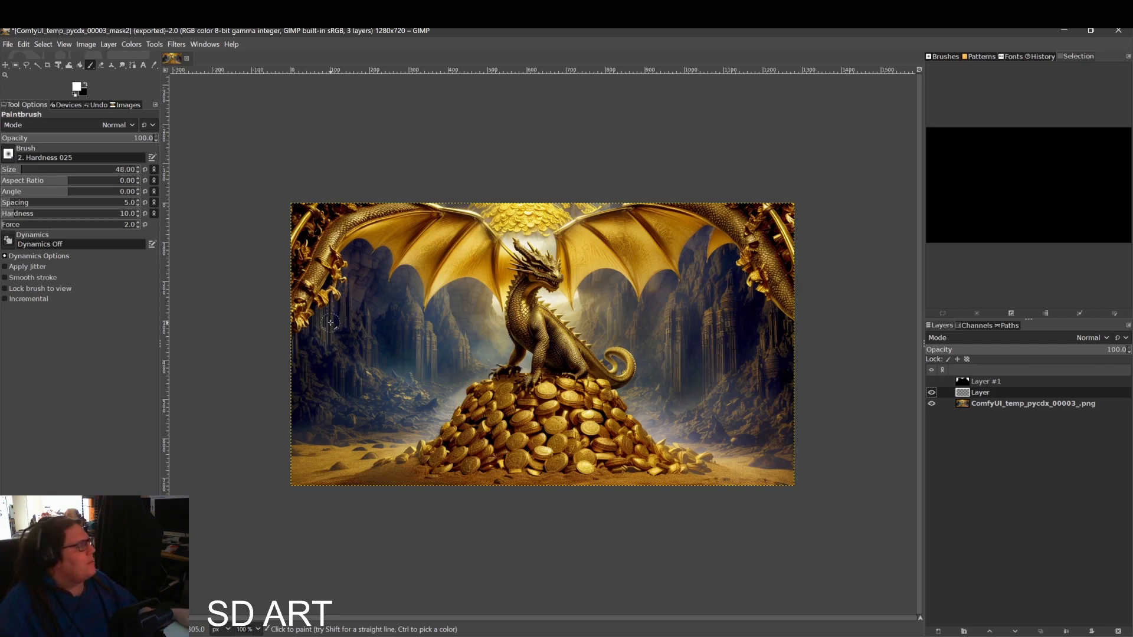
left_click(154, 65)
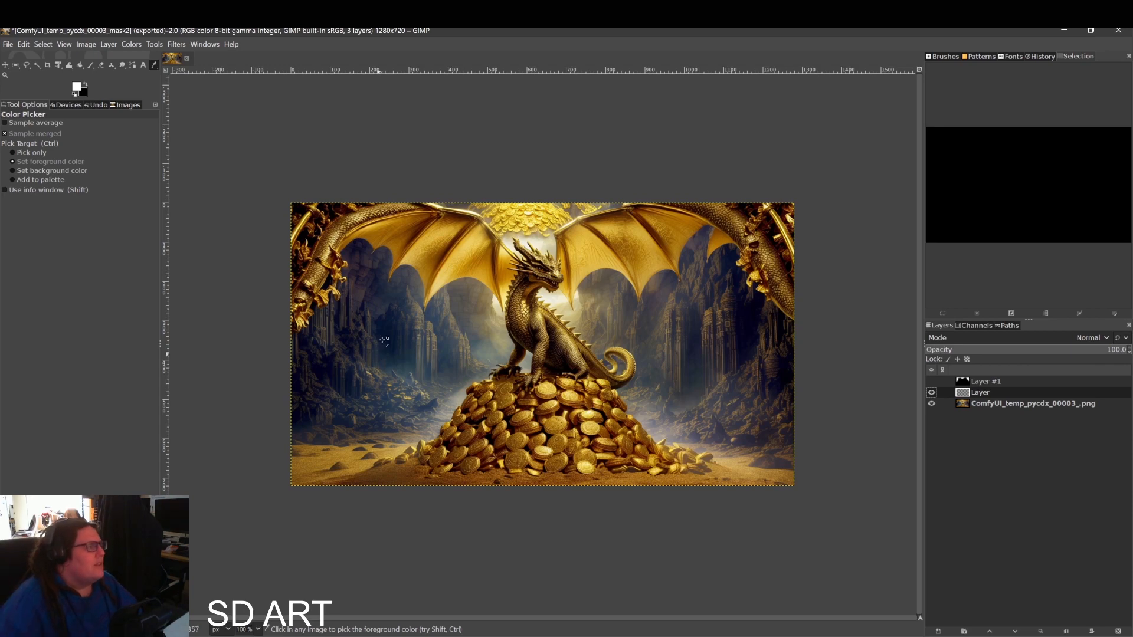
left_click(359, 290)
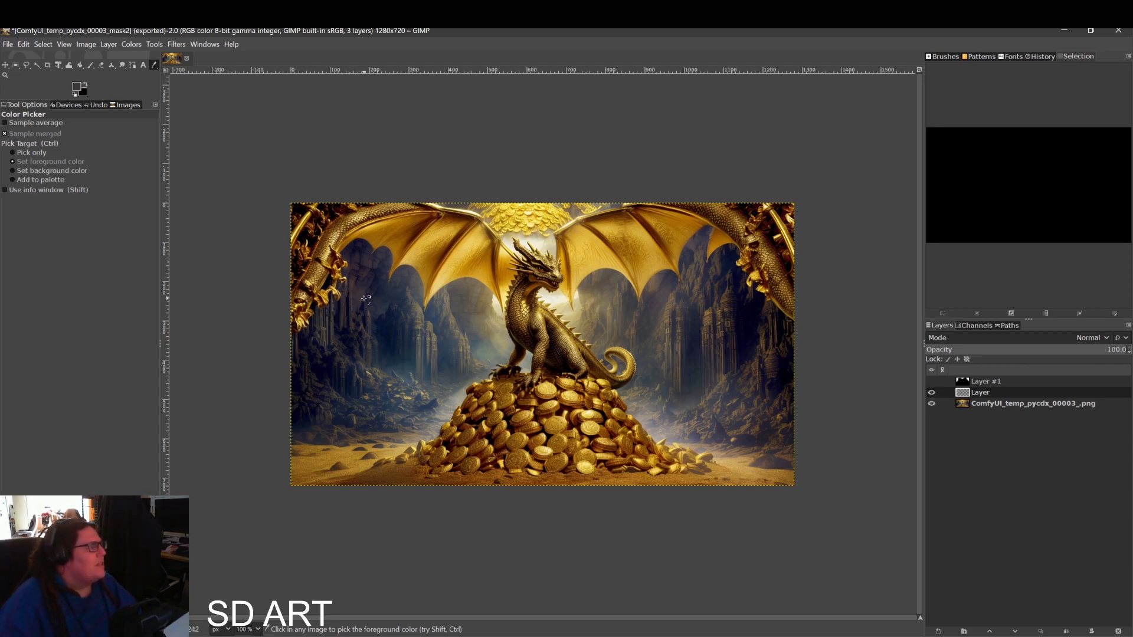
Paint the dark colour over the side coils and the gold above the wings with the Paintbrush at force 54, and switch to the Color Picker
left_click(90, 65)
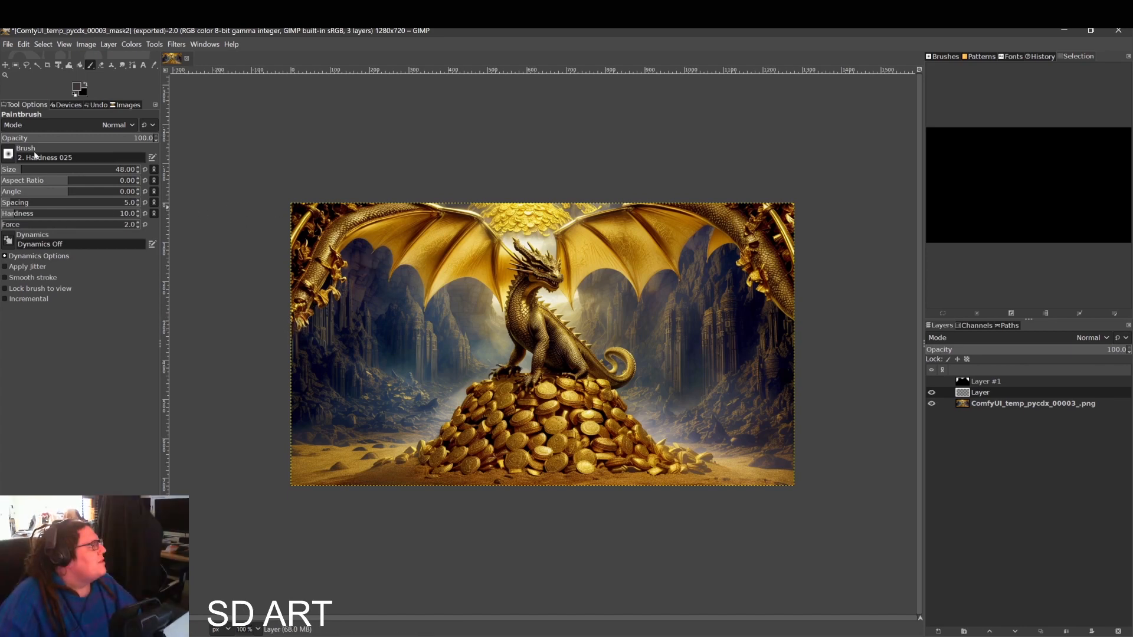
left_click_drag(14, 224, 59, 224)
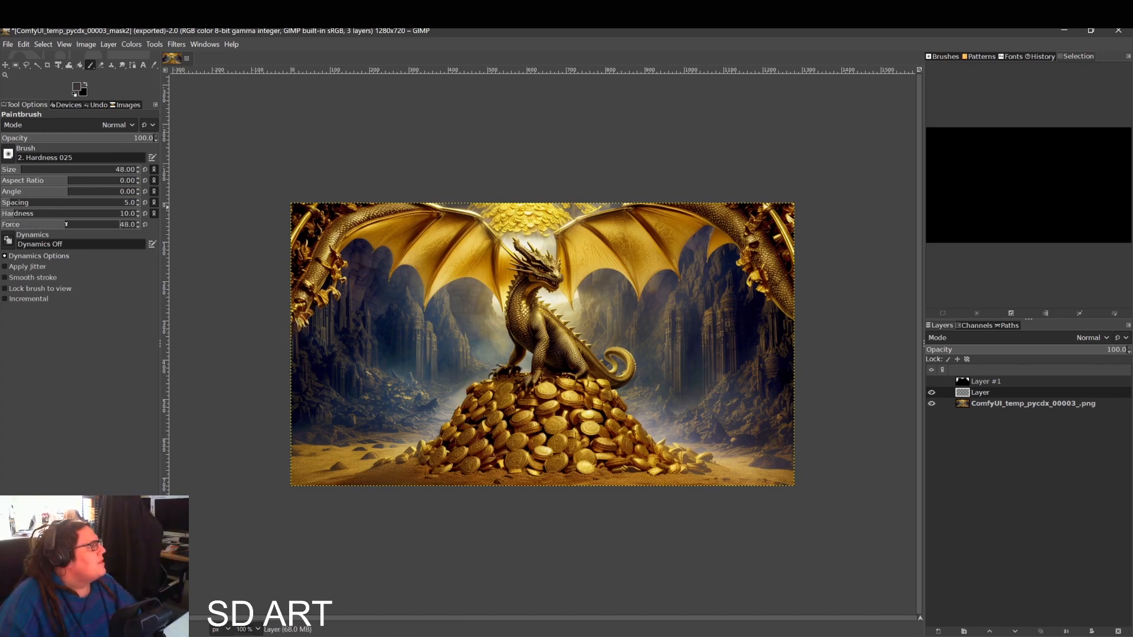
mouse_move(313, 312)
left_mouse_down()
mouse_move(316, 287)
mouse_move(337, 295)
mouse_move(312, 325)
mouse_move(310, 274)
mouse_move(330, 286)
mouse_move(340, 266)
mouse_move(336, 288)
mouse_move(310, 281)
mouse_move(291, 298)
mouse_move(295, 205)
mouse_move(295, 220)
mouse_move(314, 199)
mouse_move(305, 209)
mouse_move(455, 205)
mouse_move(306, 213)
mouse_move(339, 213)
mouse_move(326, 237)
mouse_move(372, 212)
mouse_move(320, 252)
mouse_move(323, 266)
mouse_move(327, 216)
mouse_move(349, 225)
left_mouse_up()
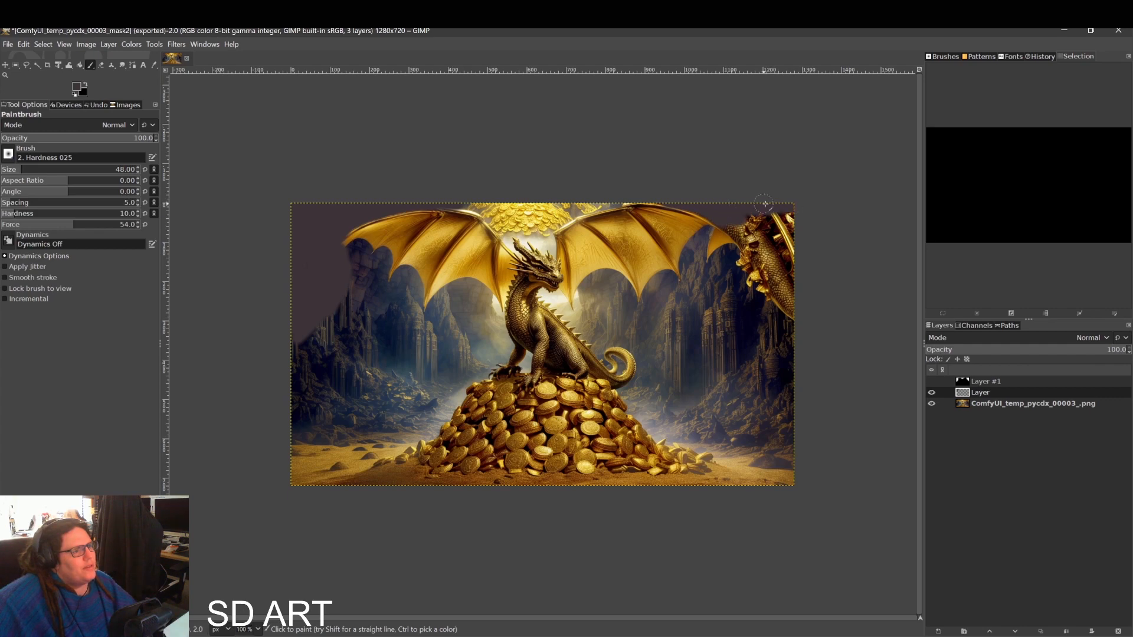
mouse_move(789, 263)
left_mouse_down()
mouse_move(789, 238)
mouse_move(780, 311)
mouse_move(786, 270)
mouse_move(791, 316)
mouse_move(750, 254)
mouse_move(708, 258)
left_mouse_up()
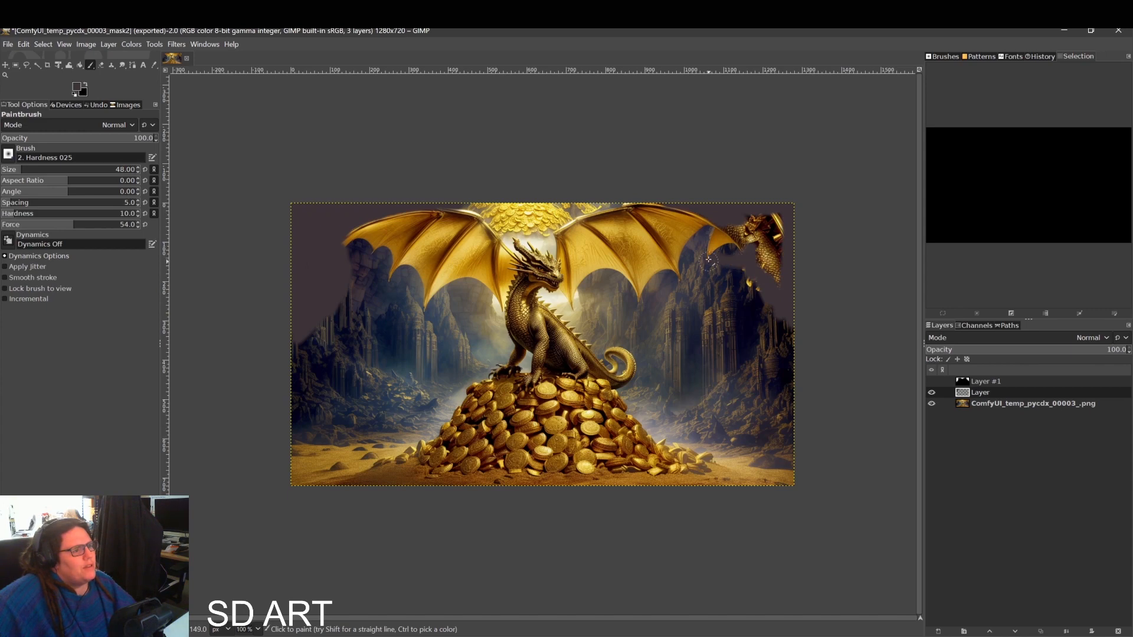
mouse_move(716, 248)
left_mouse_down()
mouse_move(744, 246)
mouse_move(724, 224)
mouse_move(734, 235)
mouse_move(737, 219)
mouse_move(750, 239)
mouse_move(739, 231)
mouse_move(775, 218)
mouse_move(772, 266)
mouse_move(756, 243)
mouse_move(758, 258)
mouse_move(782, 281)
mouse_move(745, 261)
left_mouse_up()
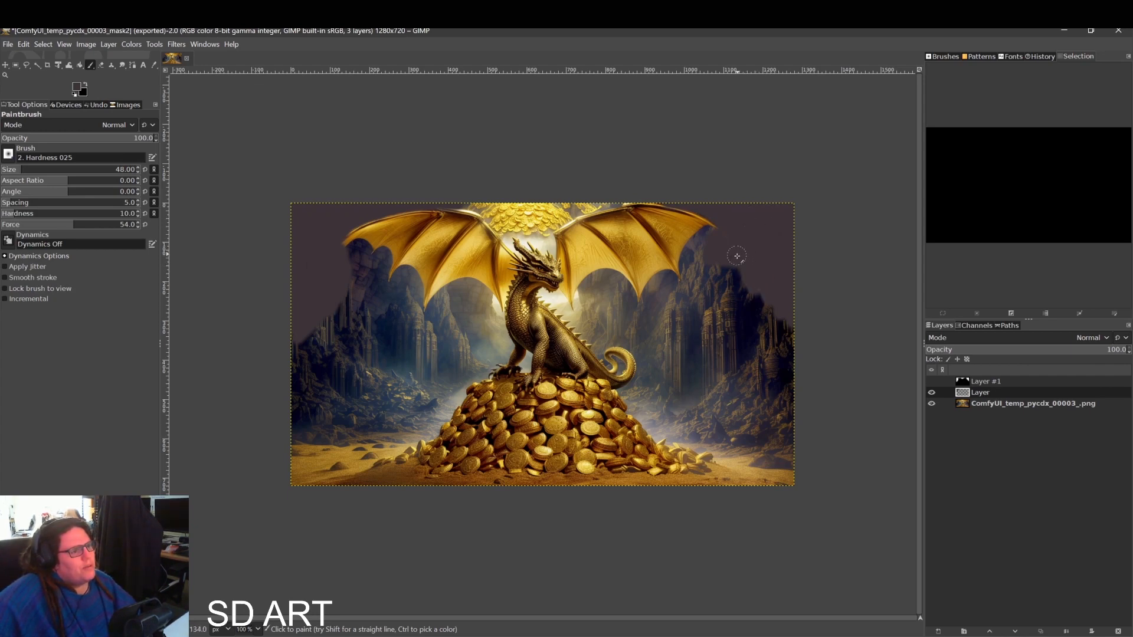
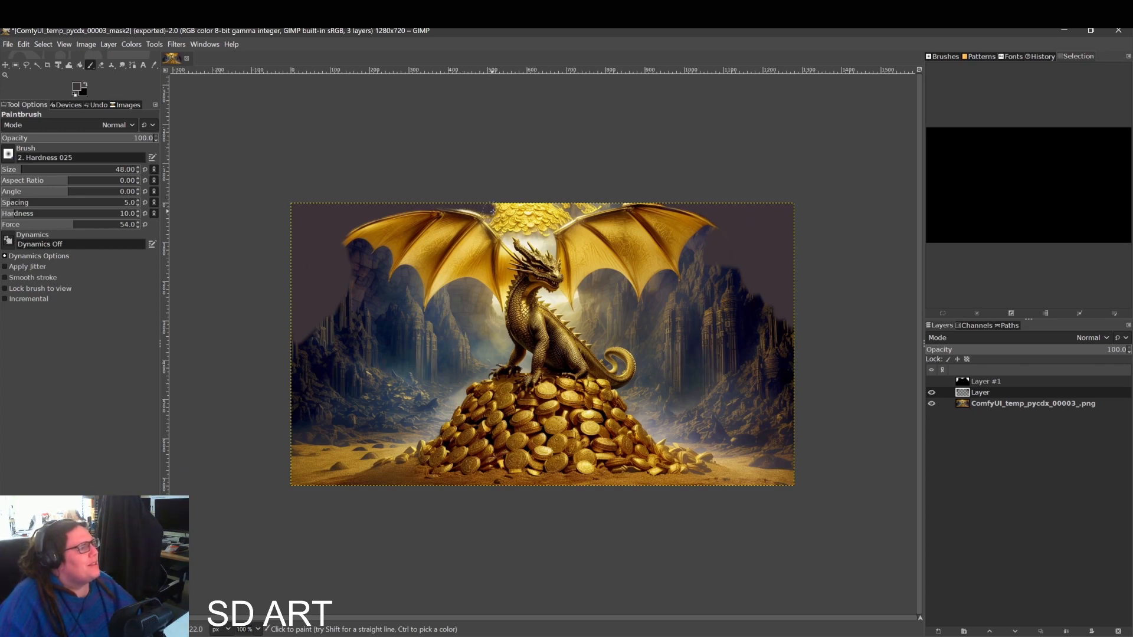
mouse_move(492, 211)
left_mouse_down()
mouse_move(501, 234)
mouse_move(492, 207)
mouse_move(630, 202)
mouse_move(549, 225)
mouse_move(553, 211)
mouse_move(533, 209)
mouse_move(505, 227)
mouse_move(524, 220)
mouse_move(545, 232)
mouse_move(506, 231)
mouse_move(553, 224)
left_mouse_up()
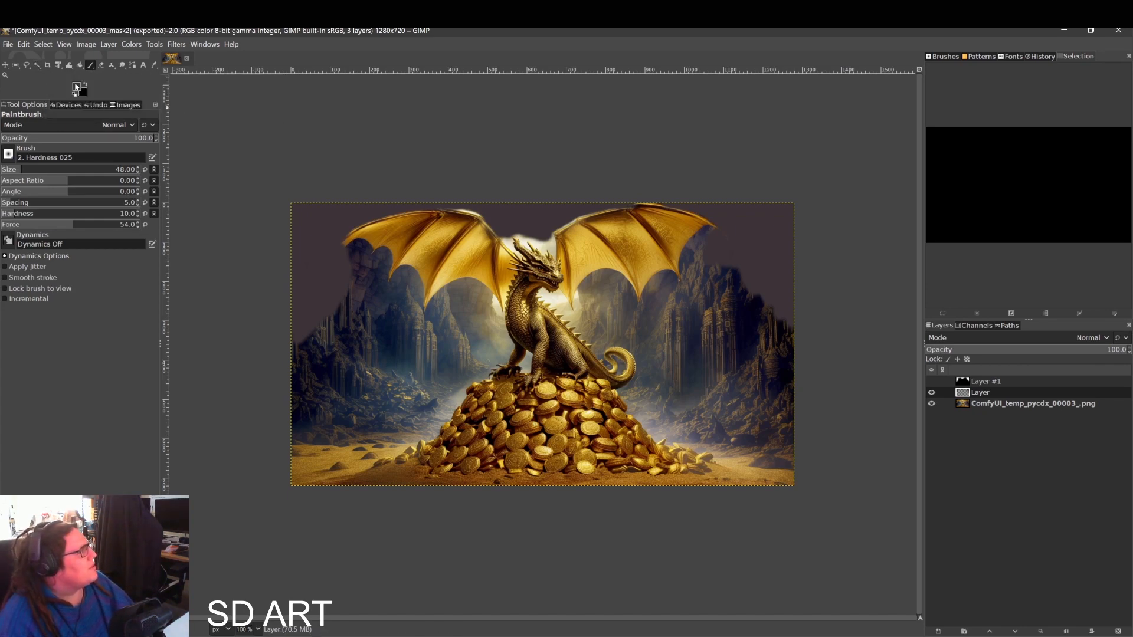
left_click(152, 65)
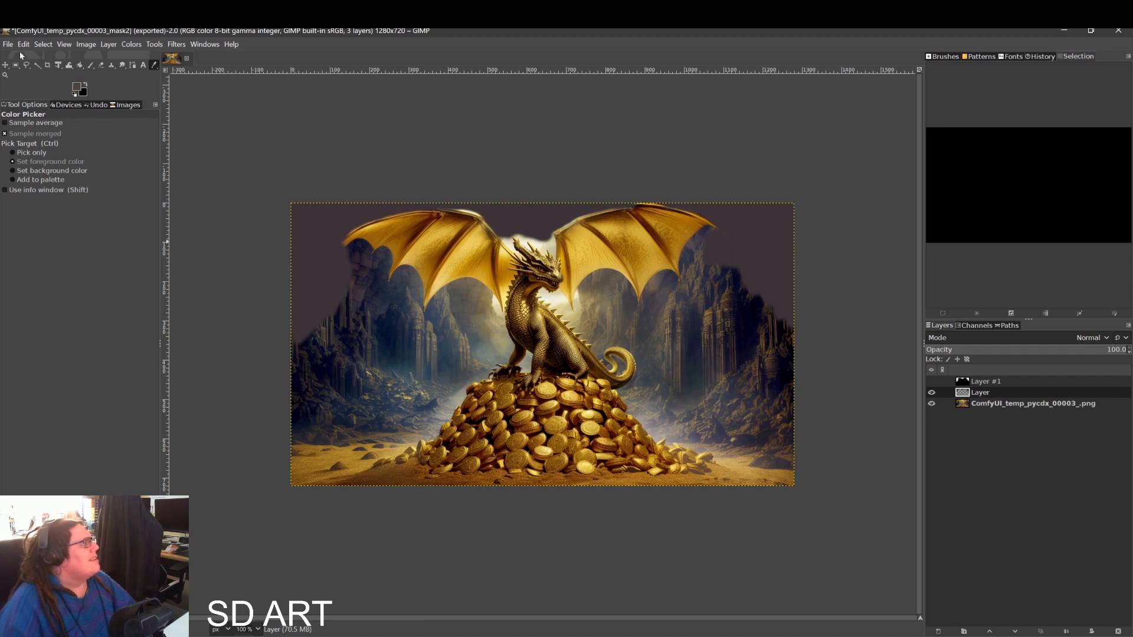
Paint soft patches with the Paintbrush, then thin streaks at brush size 9, over the purple background beside both wings
left_click(91, 66)
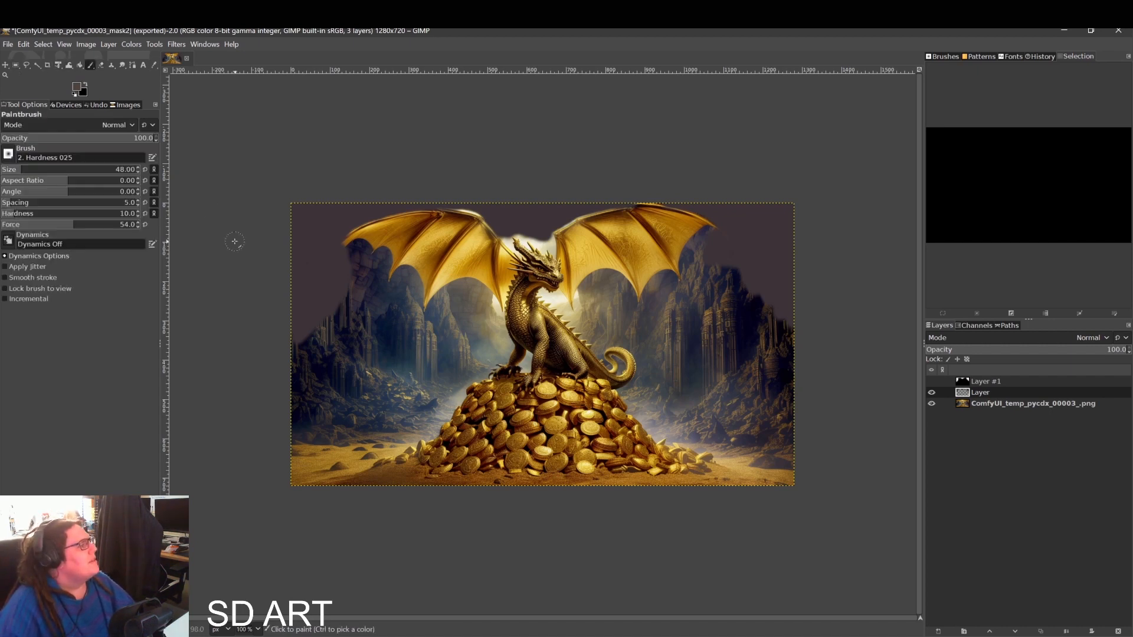
mouse_move(311, 339)
left_mouse_down()
mouse_move(312, 298)
mouse_move(321, 316)
mouse_move(337, 273)
left_mouse_up()
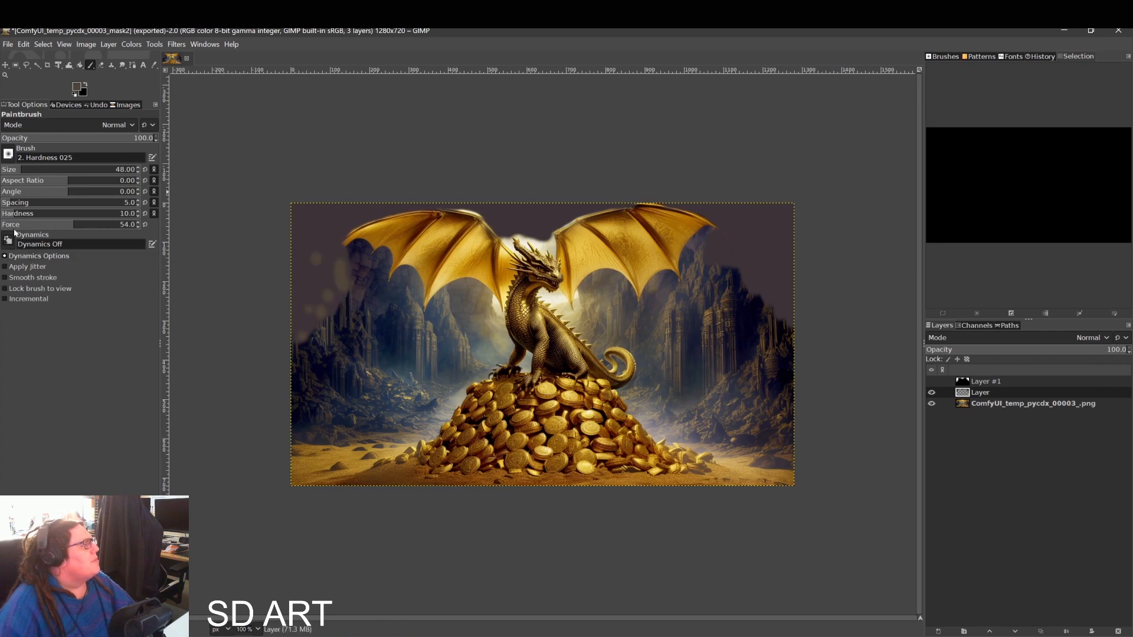
left_click(10, 170)
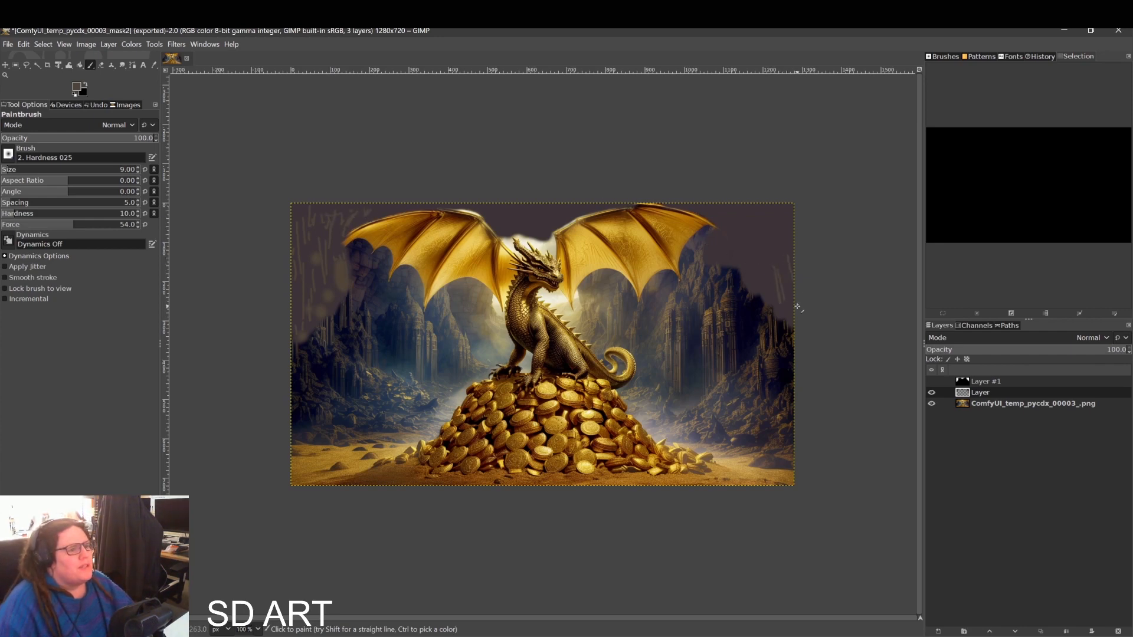
mouse_move(774, 238)
left_mouse_down()
mouse_move(782, 281)
mouse_move(763, 289)
left_mouse_up()
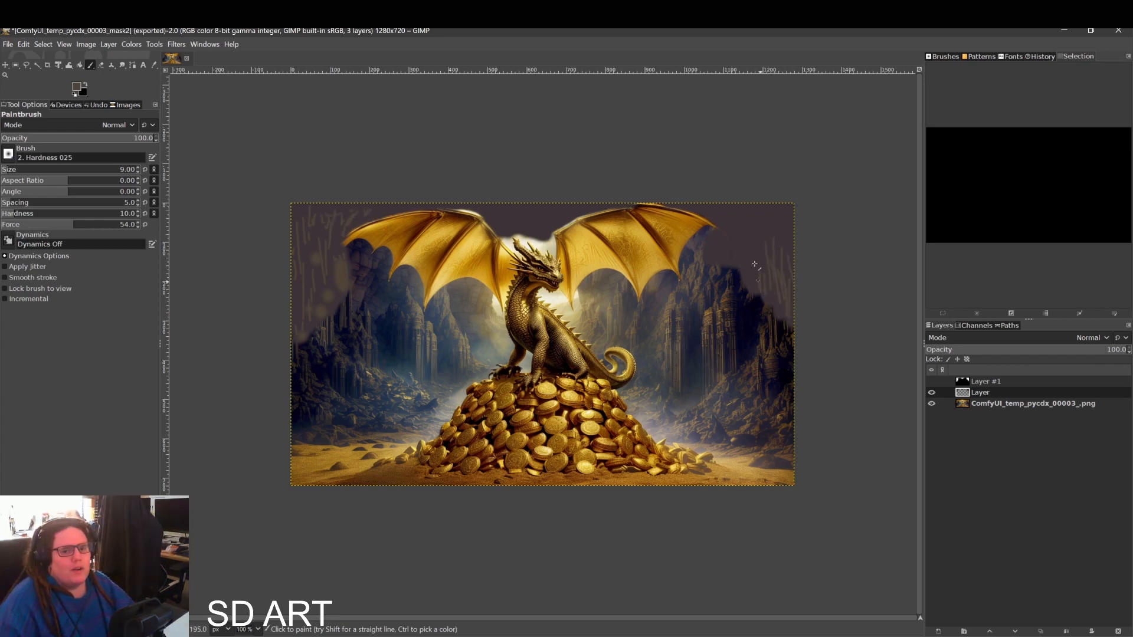
left_click_drag(749, 218, 750, 241)
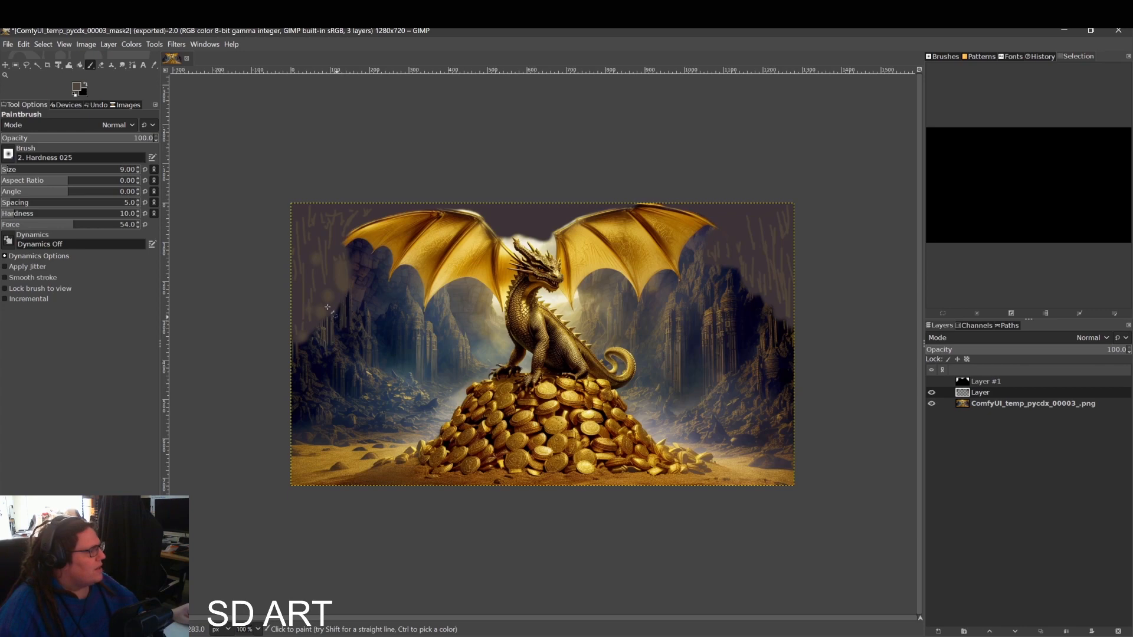
Sample a dark blue from the rock wall beside the dragon and paint thin dark vertical strokes over the background on both sides
left_click(154, 64)
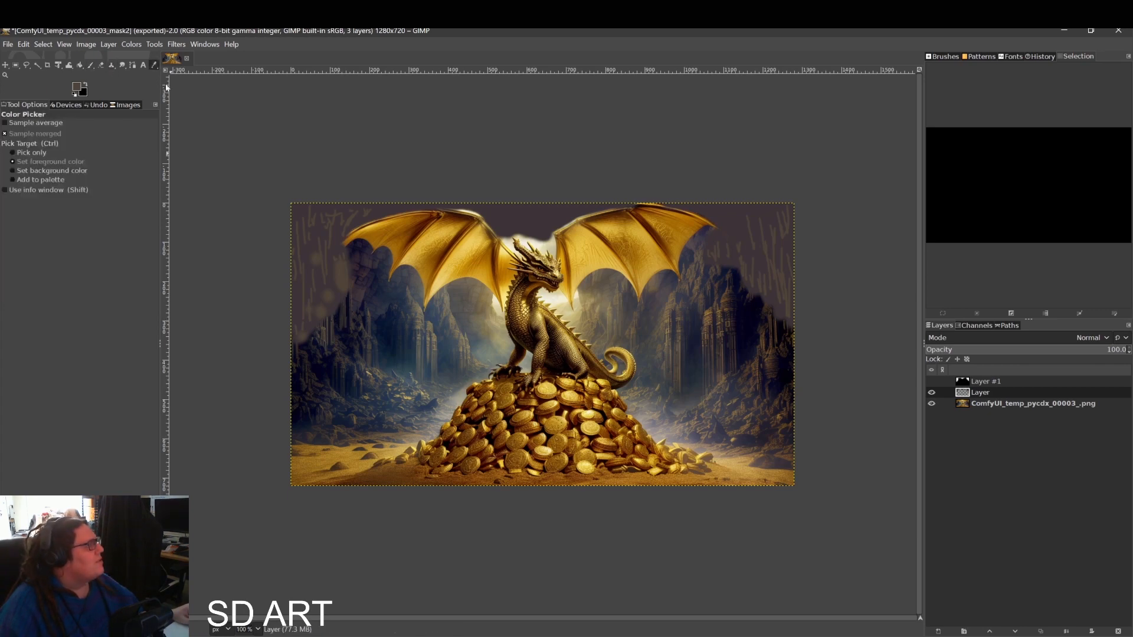
left_click(341, 318)
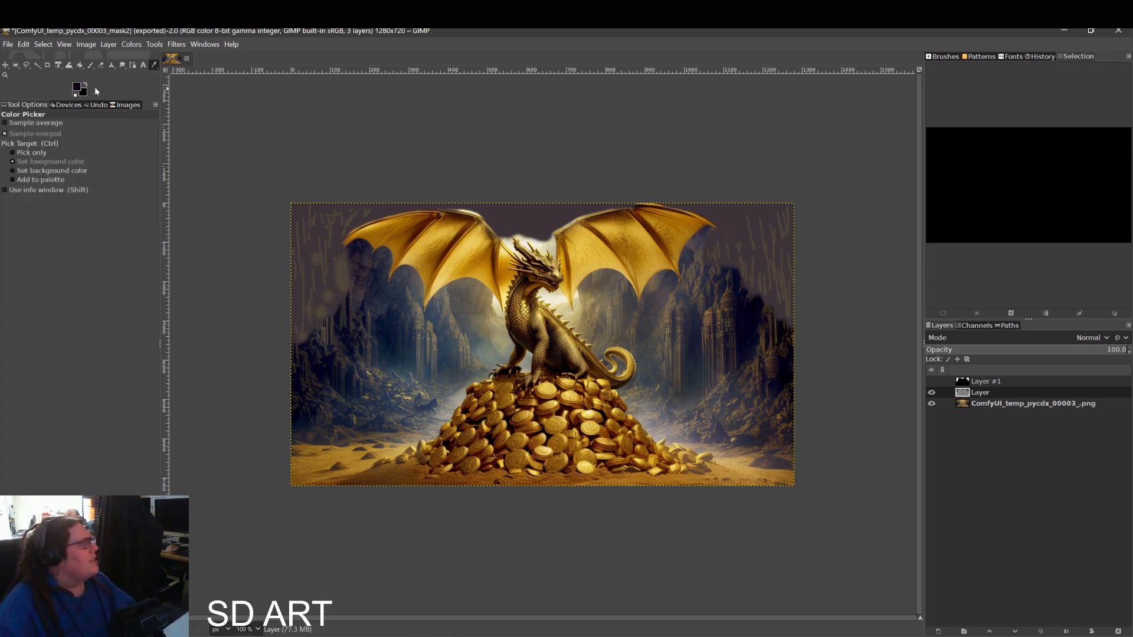
left_click(91, 65)
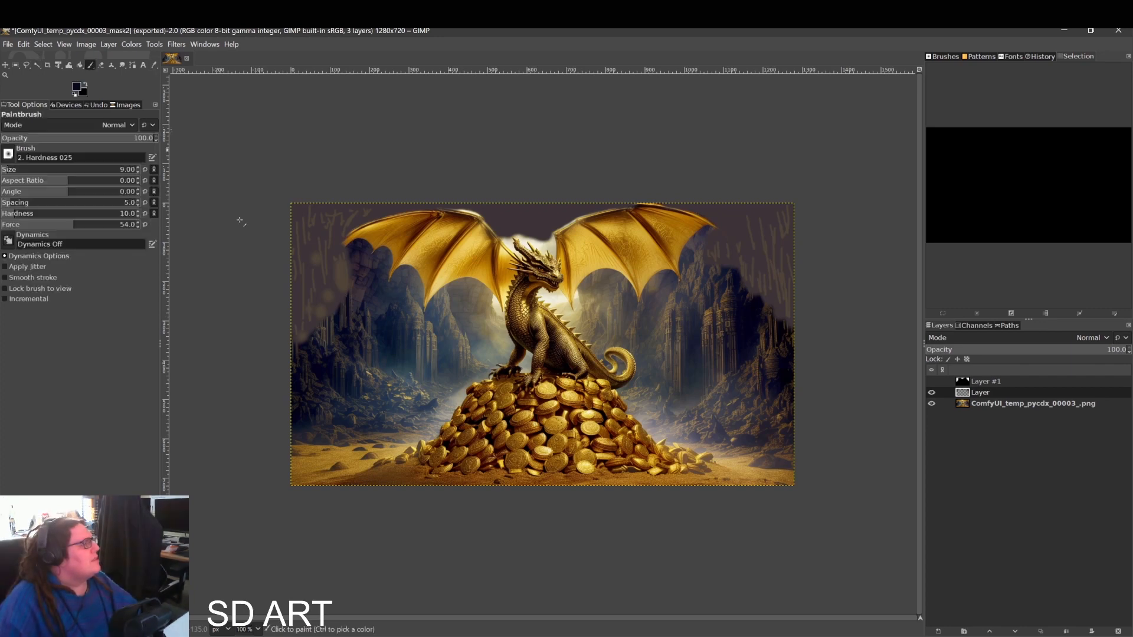
left_click_drag(323, 309, 317, 313)
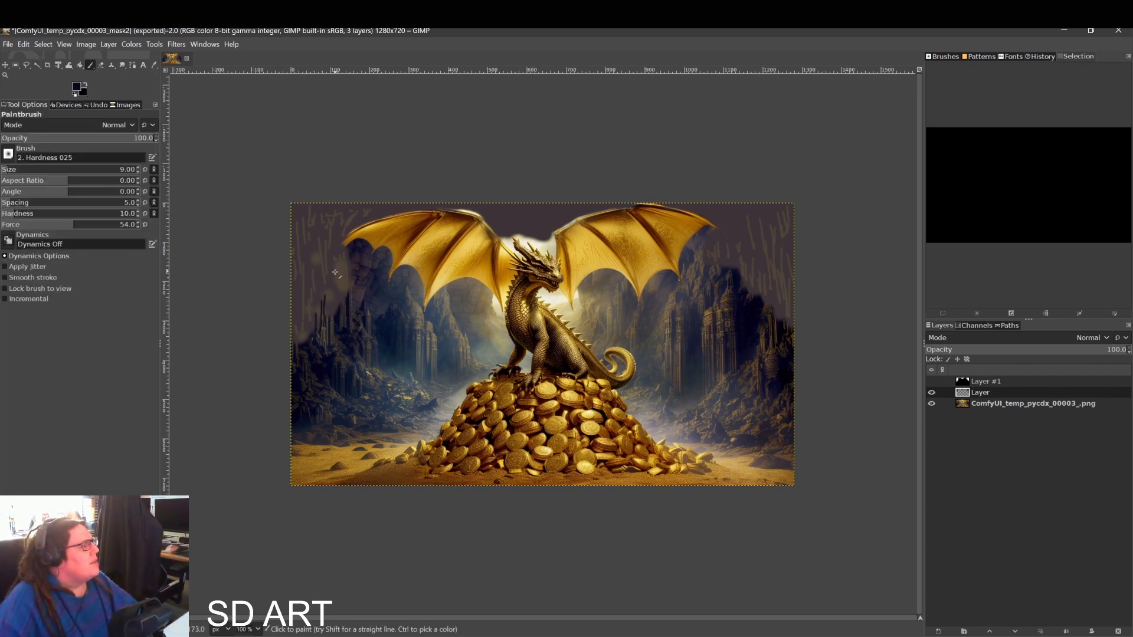
mouse_move(334, 272)
left_mouse_down()
mouse_move(333, 310)
mouse_move(344, 262)
mouse_move(346, 296)
mouse_move(349, 263)
mouse_move(346, 287)
mouse_move(332, 258)
mouse_move(307, 321)
left_mouse_up()
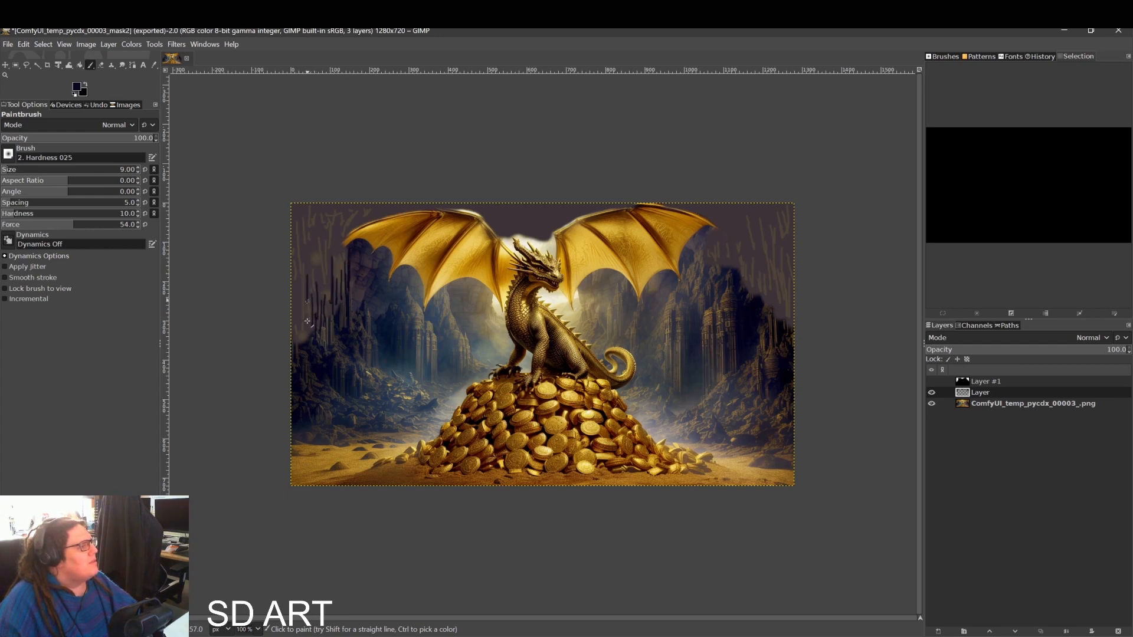
left_click_drag(304, 234, 298, 307)
left_click_drag(326, 269, 325, 289)
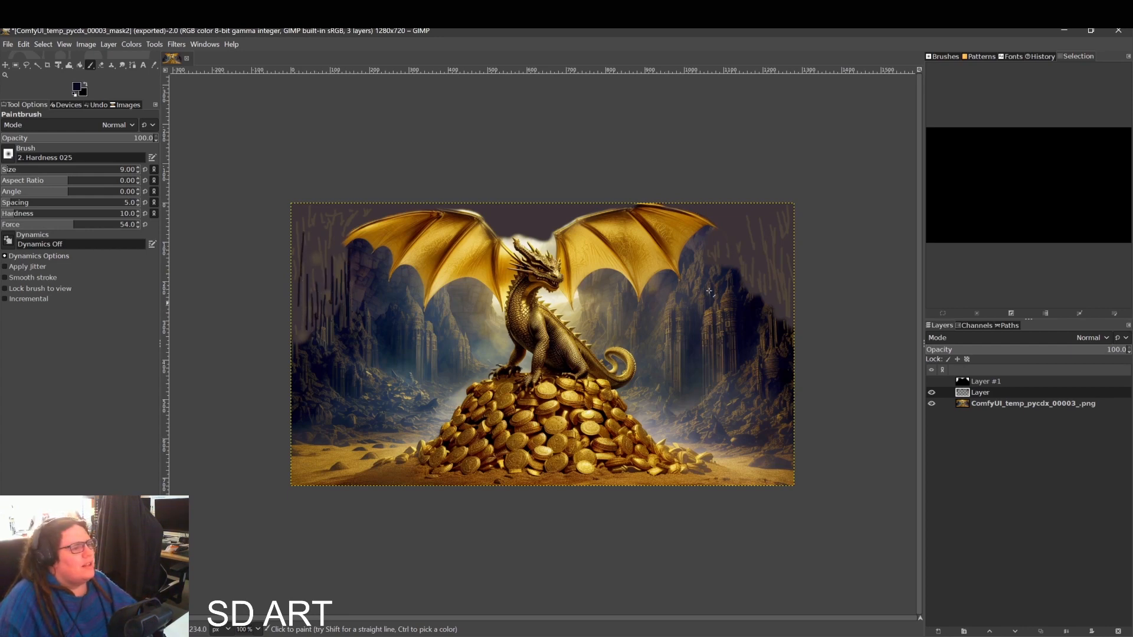
mouse_move(724, 262)
left_mouse_down()
mouse_move(725, 278)
mouse_move(735, 247)
mouse_move(747, 293)
left_mouse_up()
mouse_move(760, 246)
left_mouse_down()
mouse_move(759, 289)
mouse_move(779, 297)
mouse_move(783, 318)
mouse_move(769, 230)
mouse_move(770, 248)
mouse_move(745, 228)
mouse_move(739, 258)
mouse_move(727, 229)
mouse_move(777, 245)
mouse_move(783, 269)
left_mouse_up()
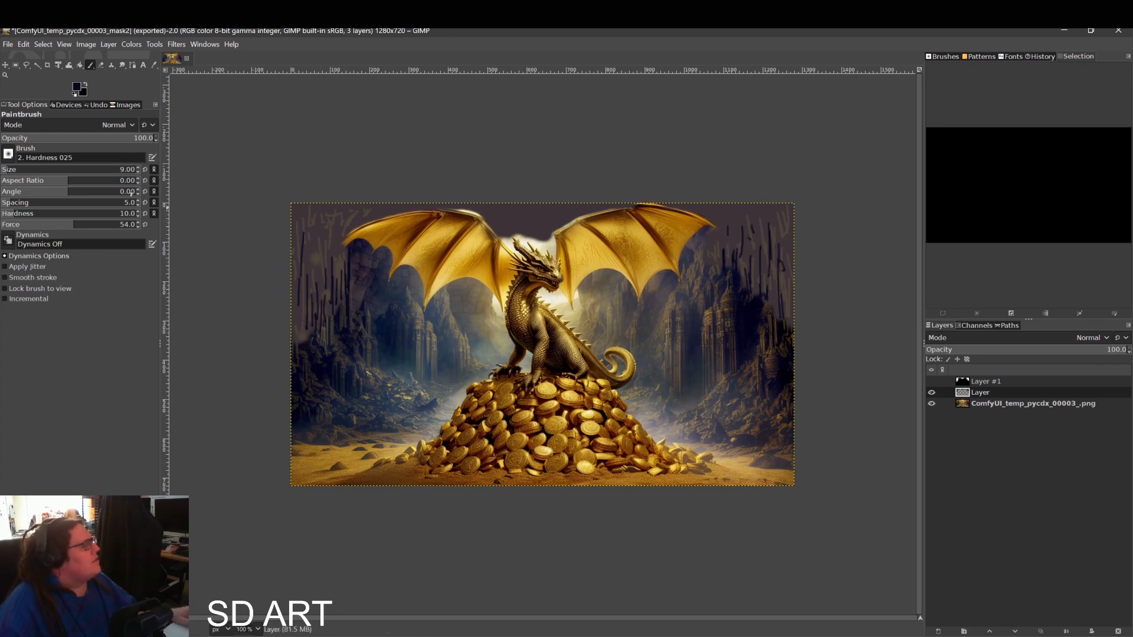
Sample a dark grey foreground colour with the Color Picker and resume the Paintbrush for more cave-wall strokes
left_click(77, 87)
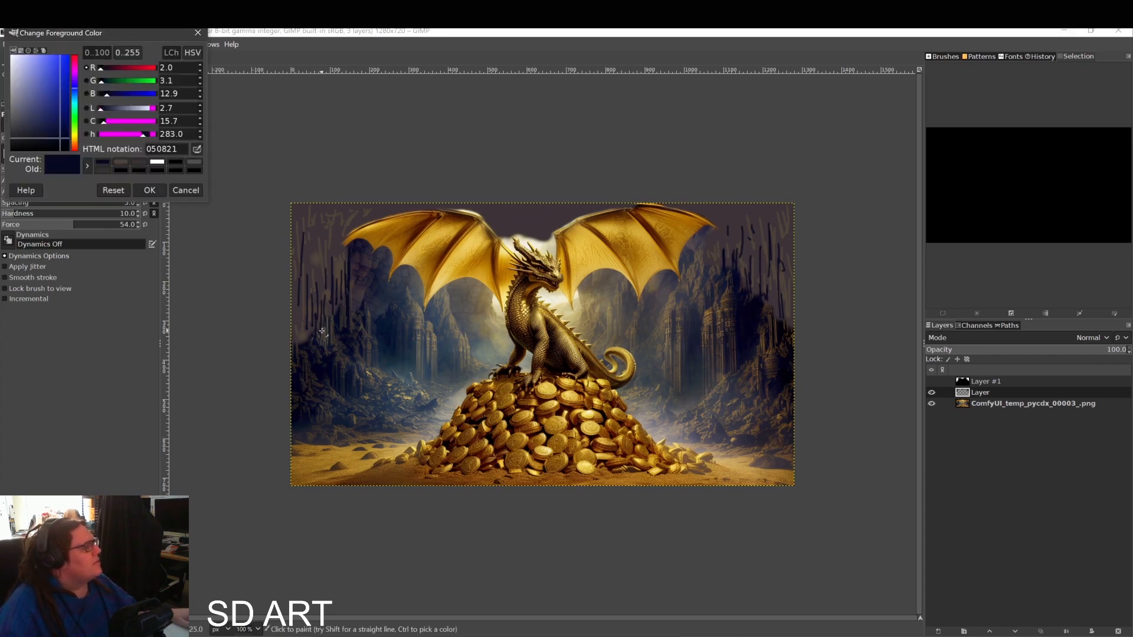
left_click(150, 190)
left_click(154, 64)
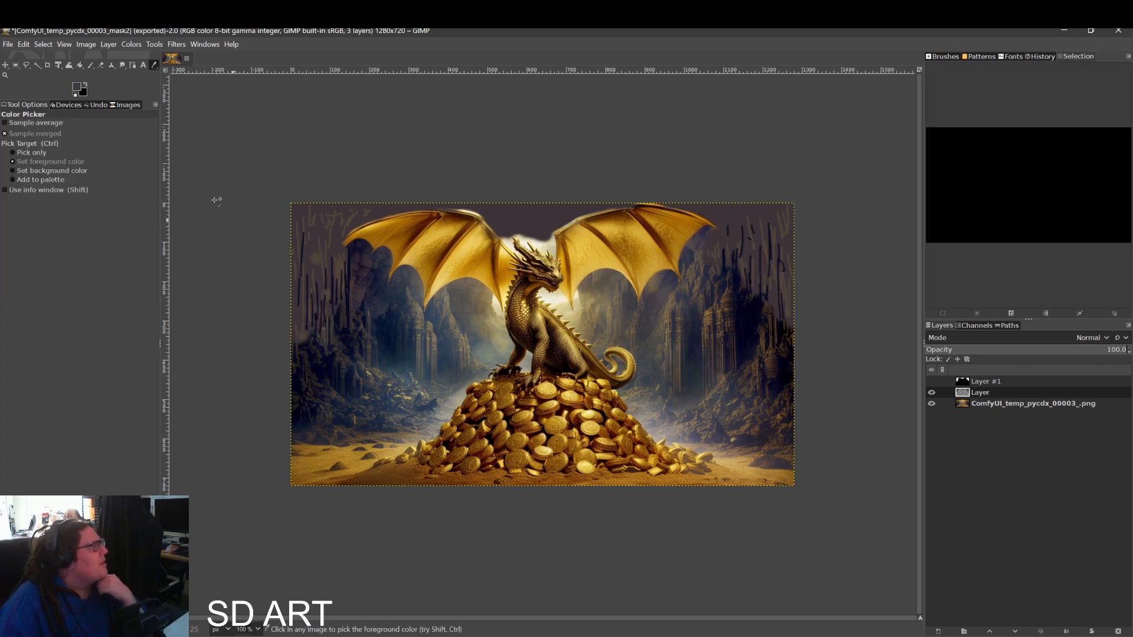
left_click(90, 66)
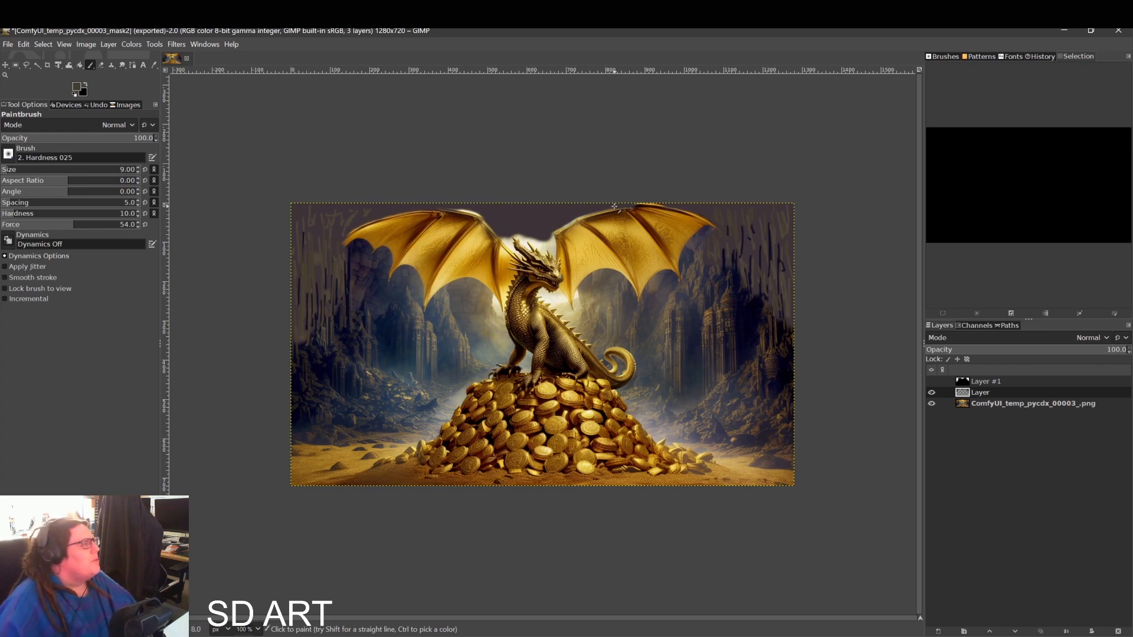
Export the painted image to the TUTORIAL folder as ComfyUI_temp_pycdx_00003_color2.png
left_click(8, 45)
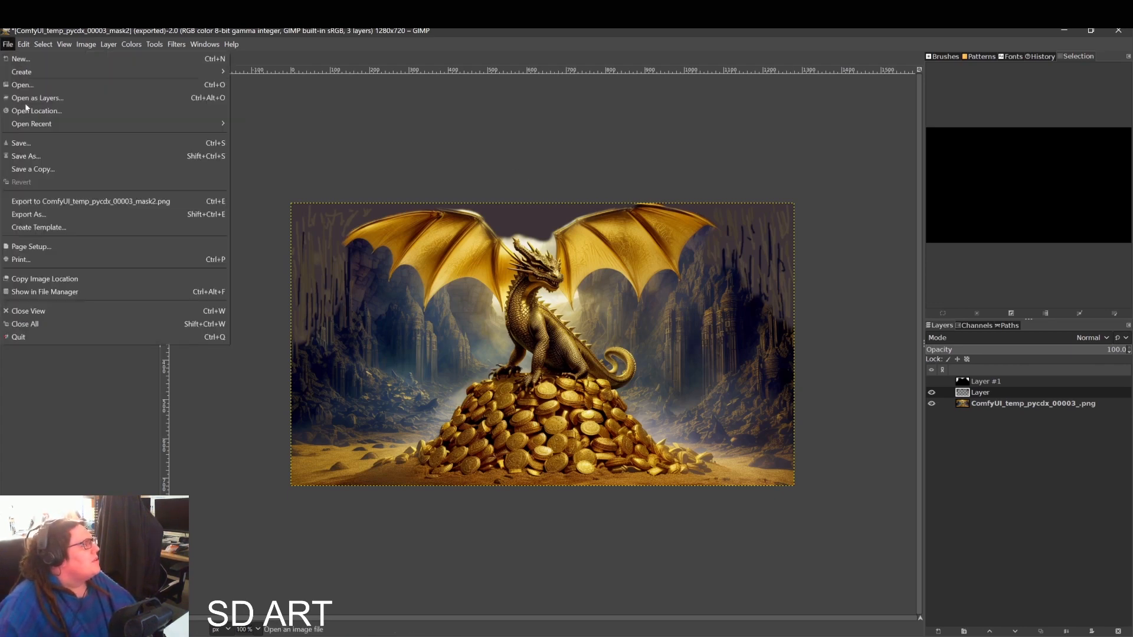
left_click(48, 218)
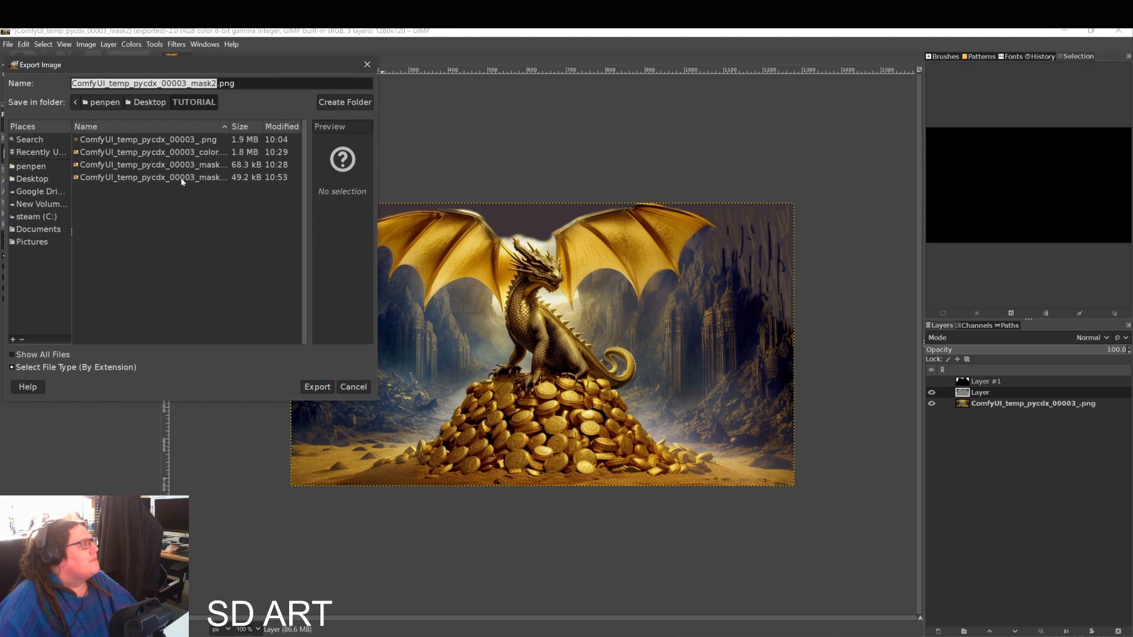
left_click(189, 152)
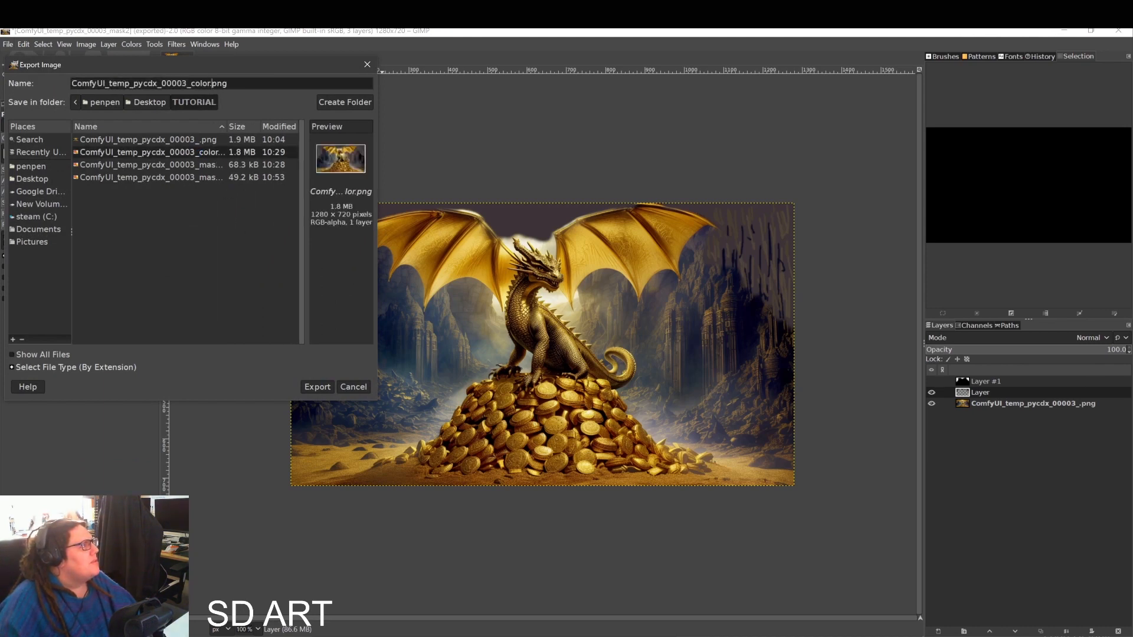
left_click(211, 83)
type("2")
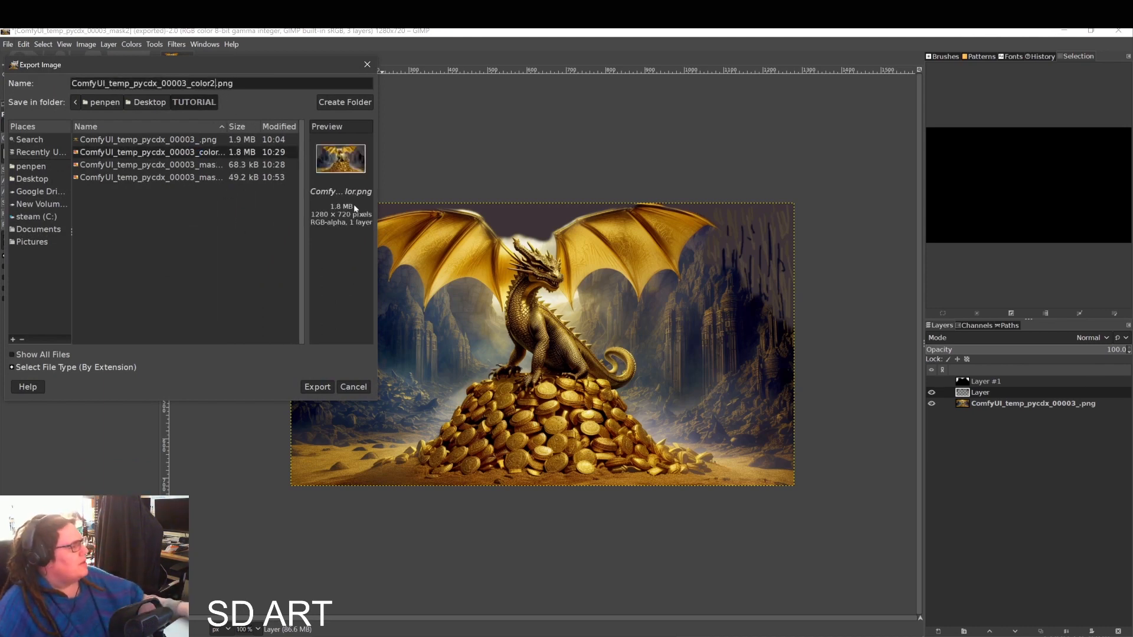
left_click(319, 388)
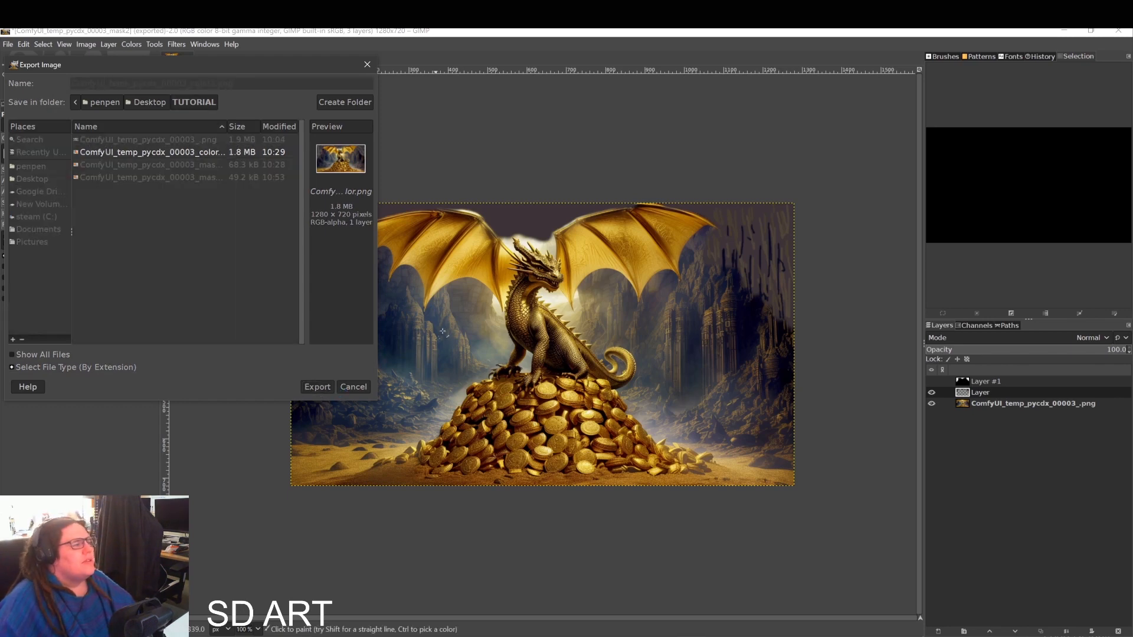
left_click(598, 411)
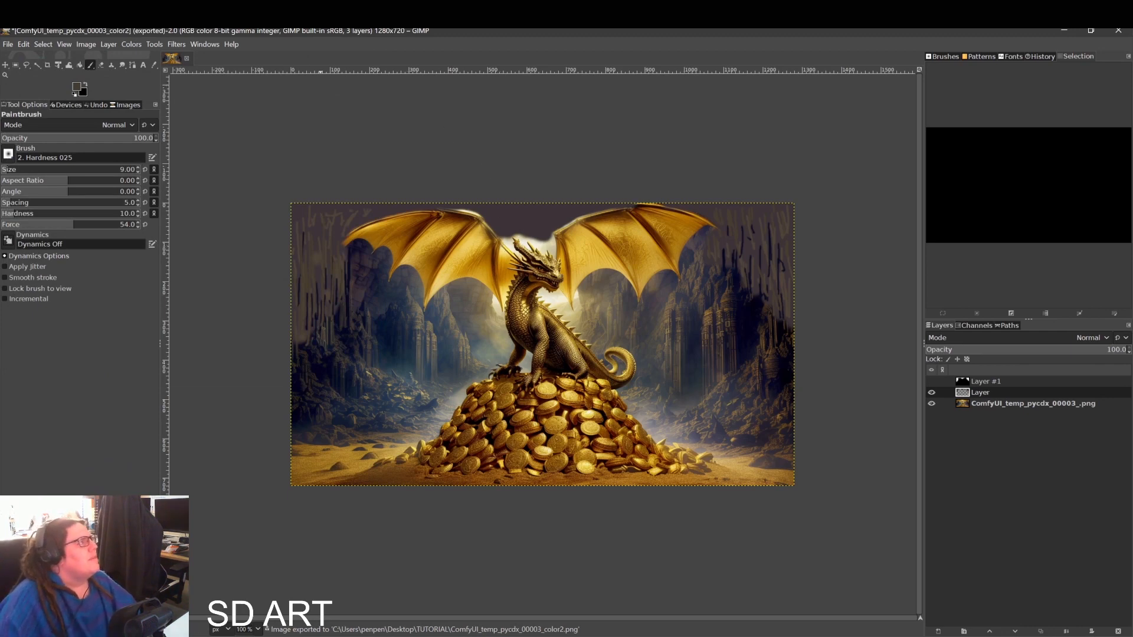
Switch to ComfyUI and upload ComfyUI_temp_pycdx_00003_mask2.png into the Load Image (as Mask) node
left_click(416, 14)
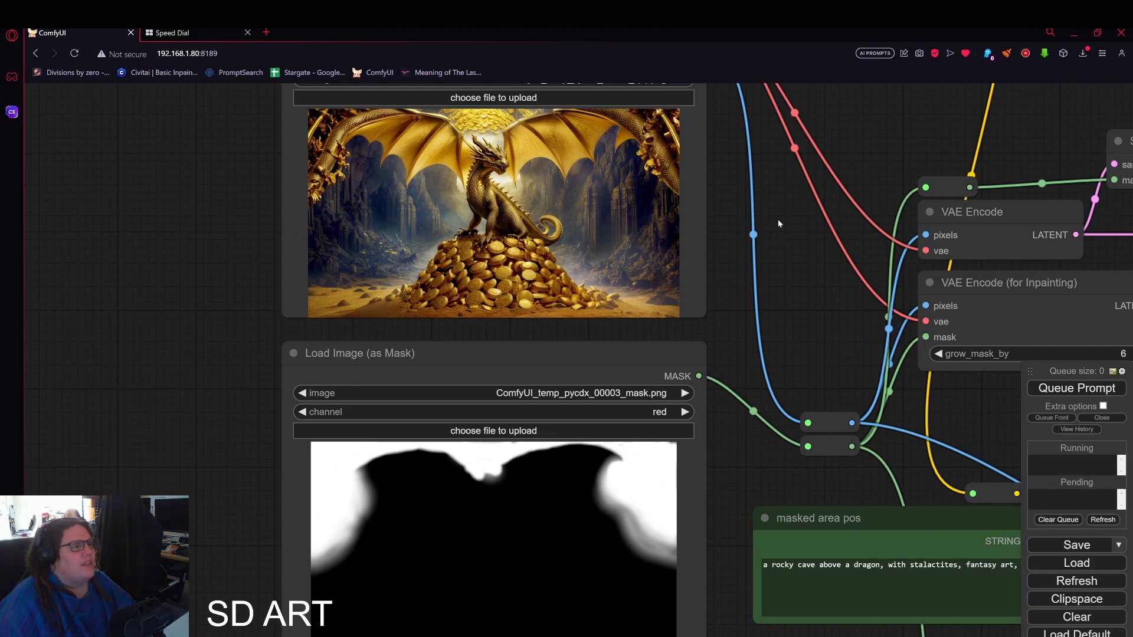
right_click(800, 303)
left_click_drag(761, 313, 765, 320)
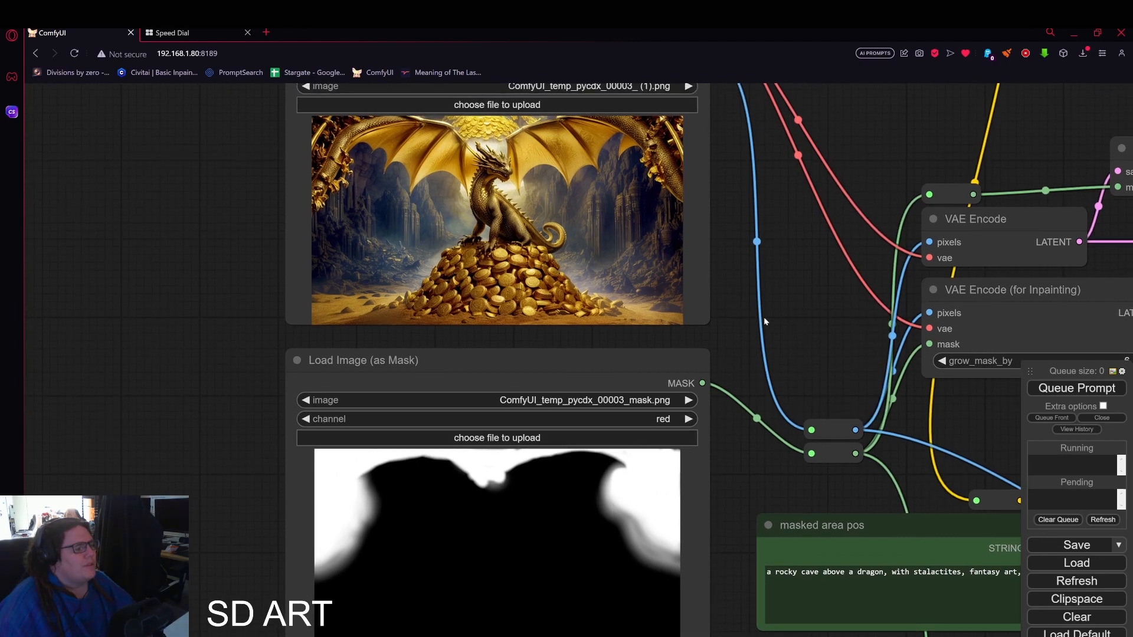
scroll(707, 396, "down", 2)
left_click(613, 398)
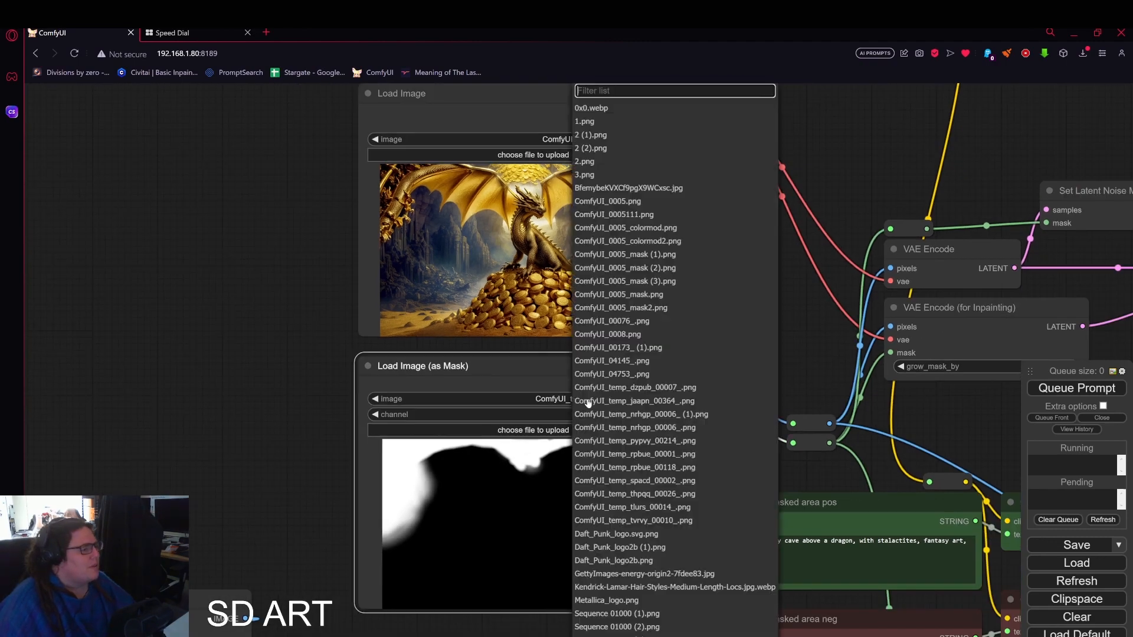
left_click(512, 435)
left_click(513, 433)
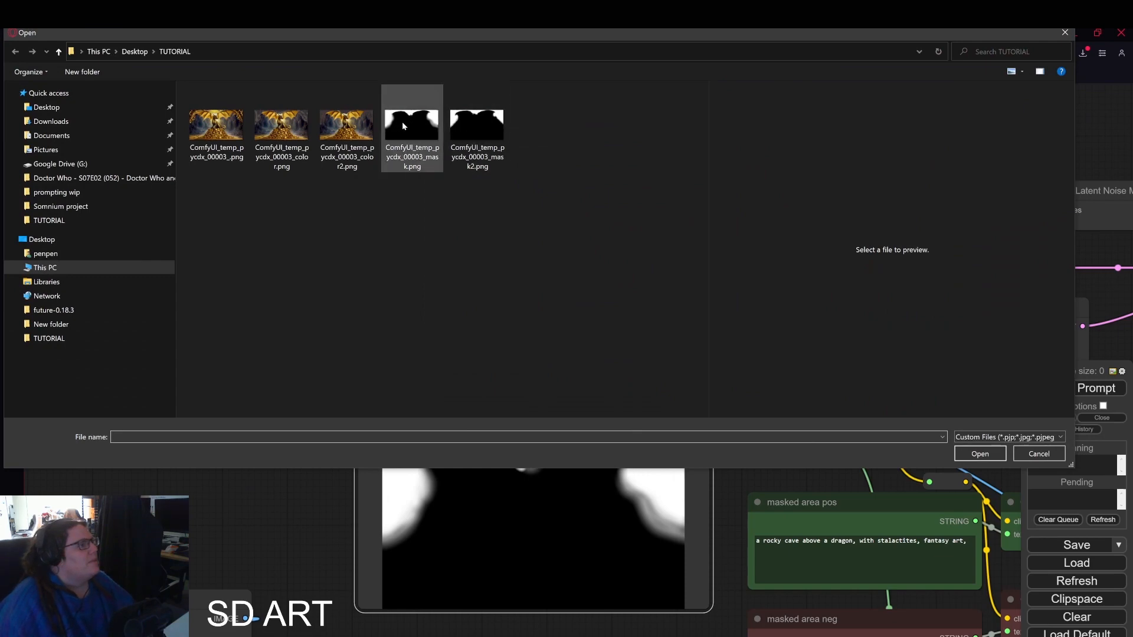
left_click(478, 121)
left_click(965, 452)
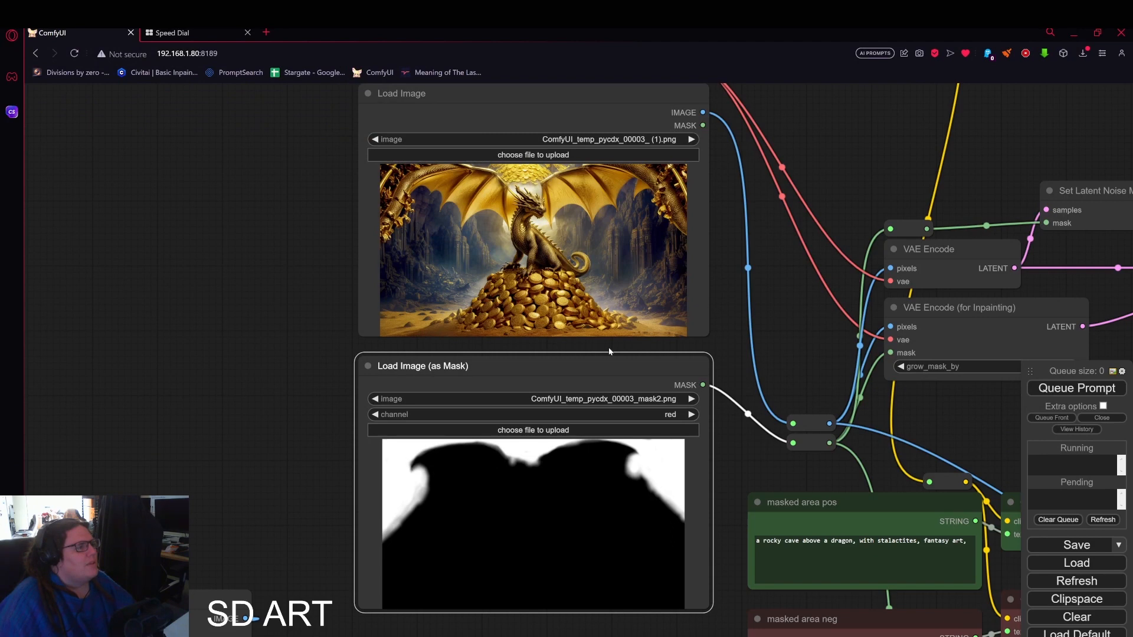
Upload ComfyUI_temp_pycdx_00003_color2.png from the TUTORIAL folder into the Load Image node
left_click_drag(722, 186, 735, 289)
left_click(571, 244)
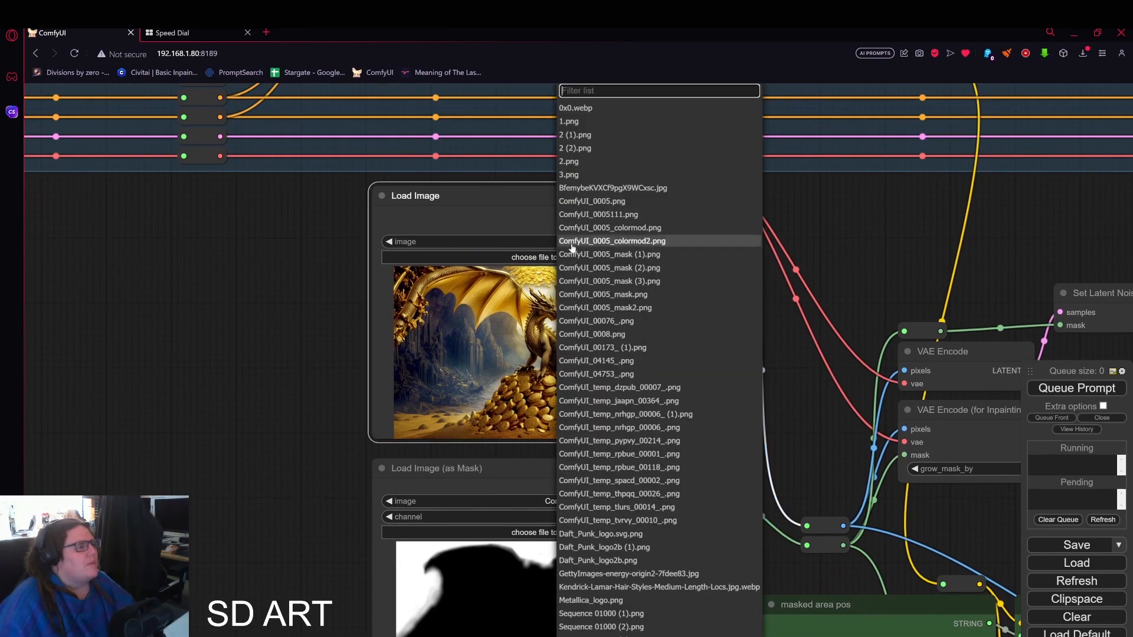
left_click(485, 242)
left_click(428, 253)
left_click(453, 258)
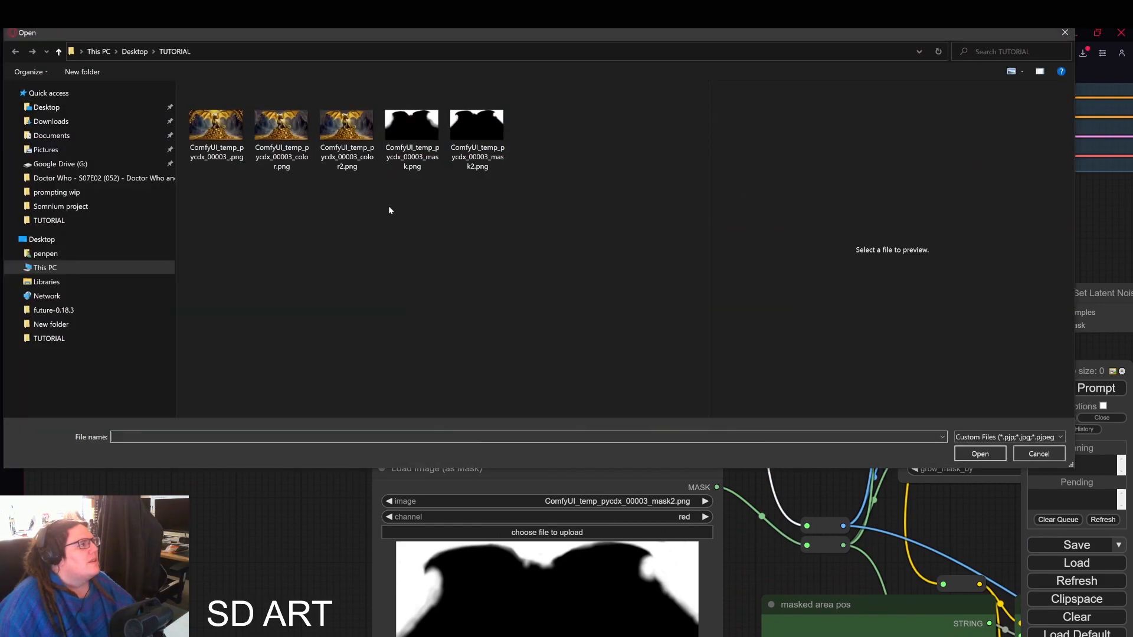
left_click(342, 126)
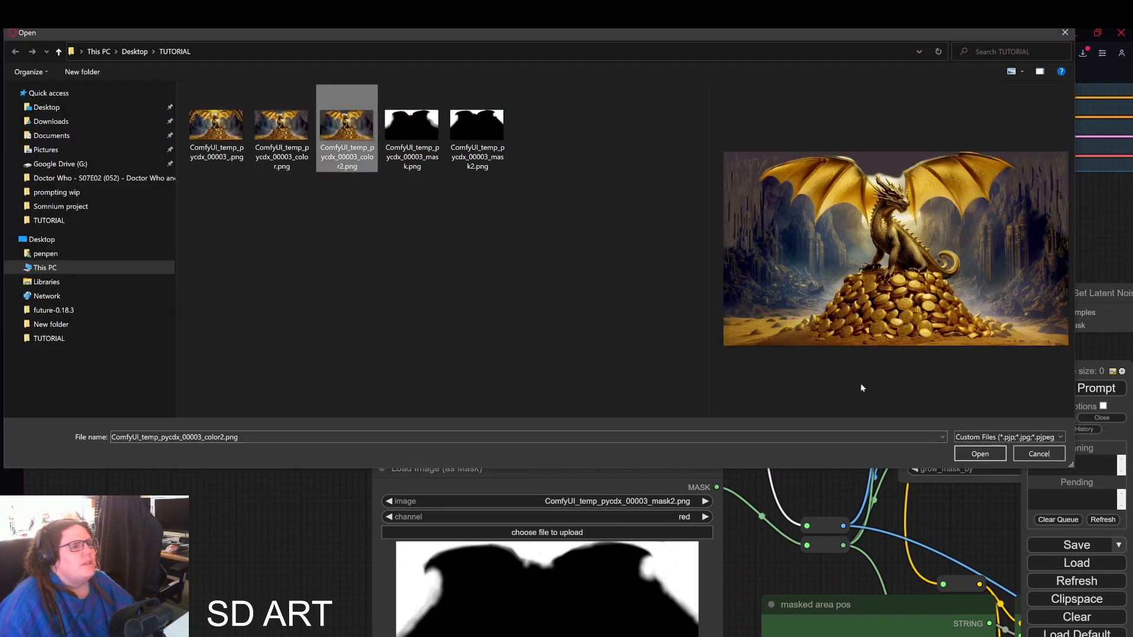
left_click(979, 453)
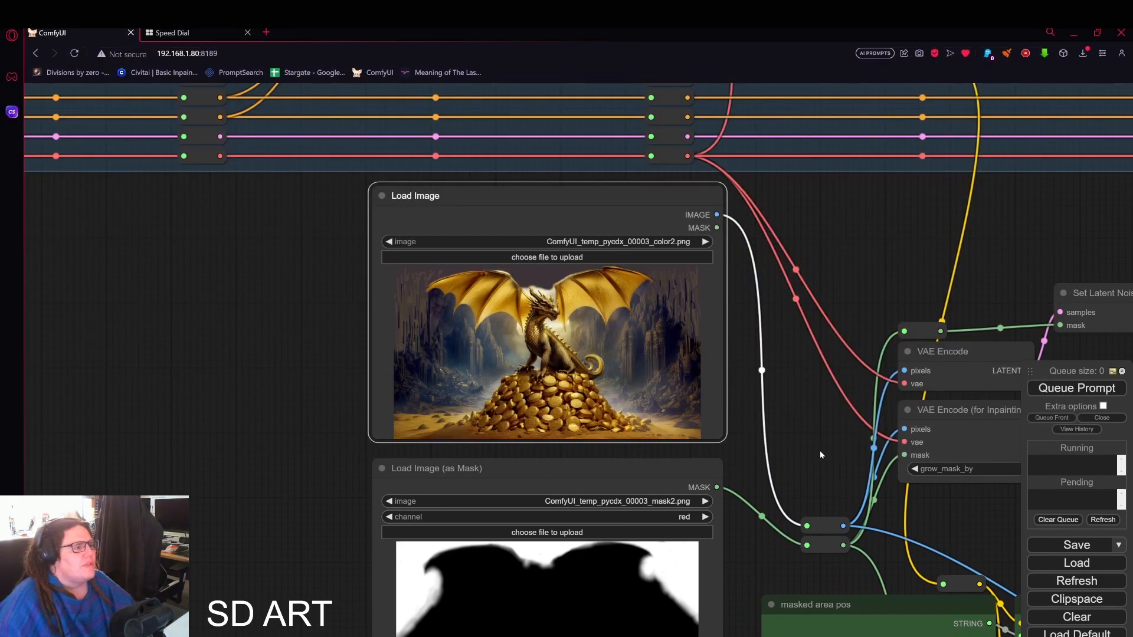
Connect the rerouted latent from Set Latent Noise Mask to the KSampler's latent_image input
left_click_drag(819, 451, 363, 294)
scroll(611, 276, "down", 2)
left_click_drag(713, 374, 565, 394)
scroll(435, 354, "down", 1)
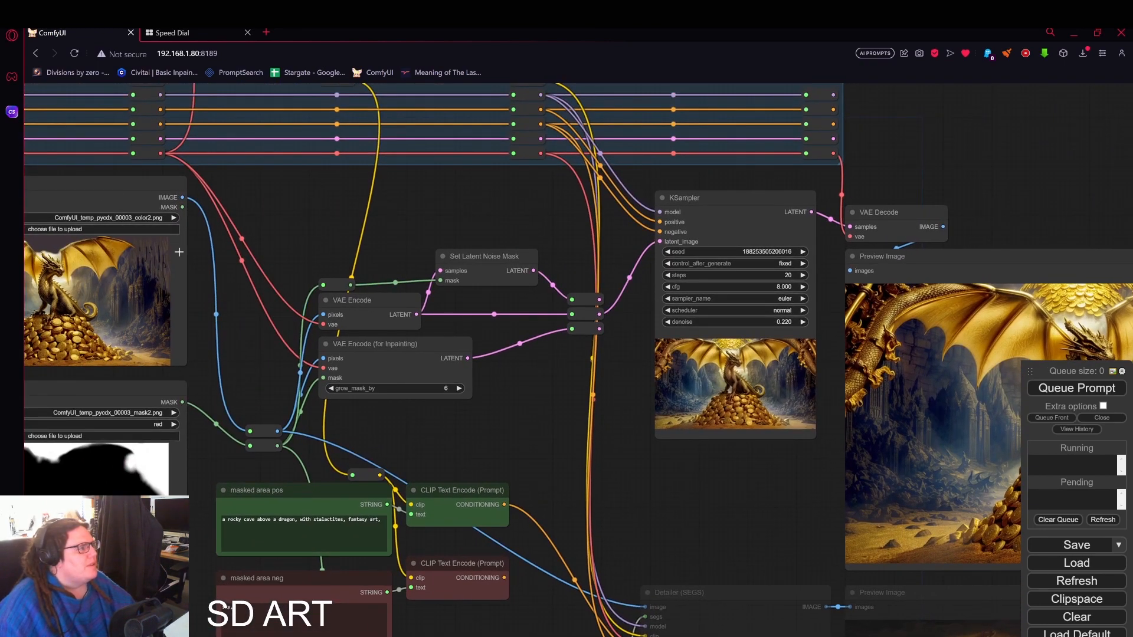
left_click(376, 301)
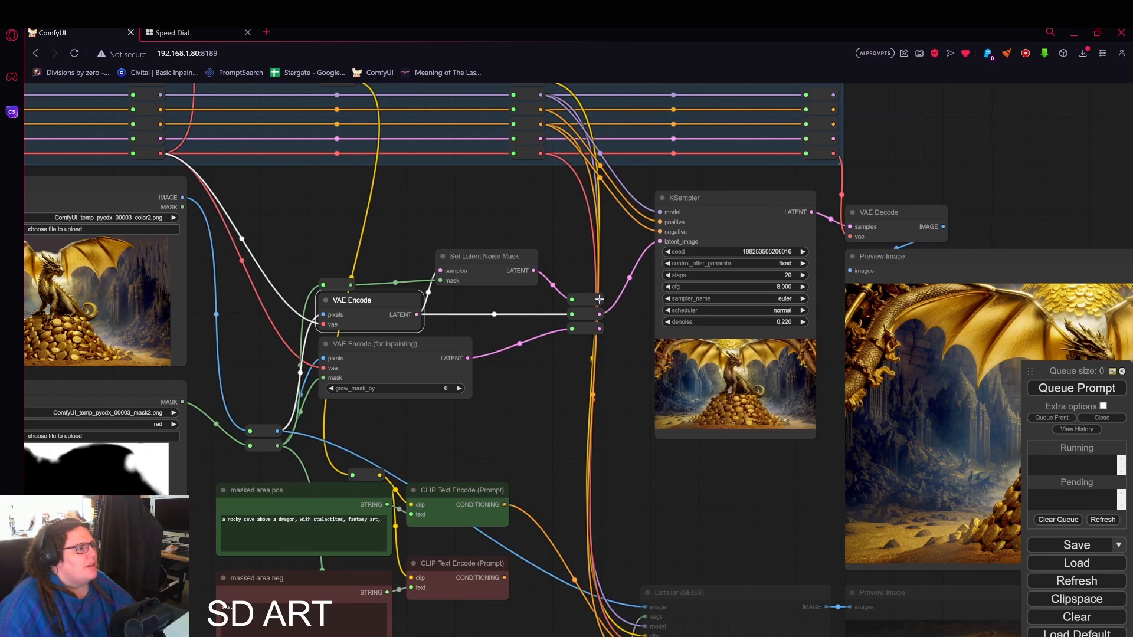
left_click_drag(599, 300, 659, 242)
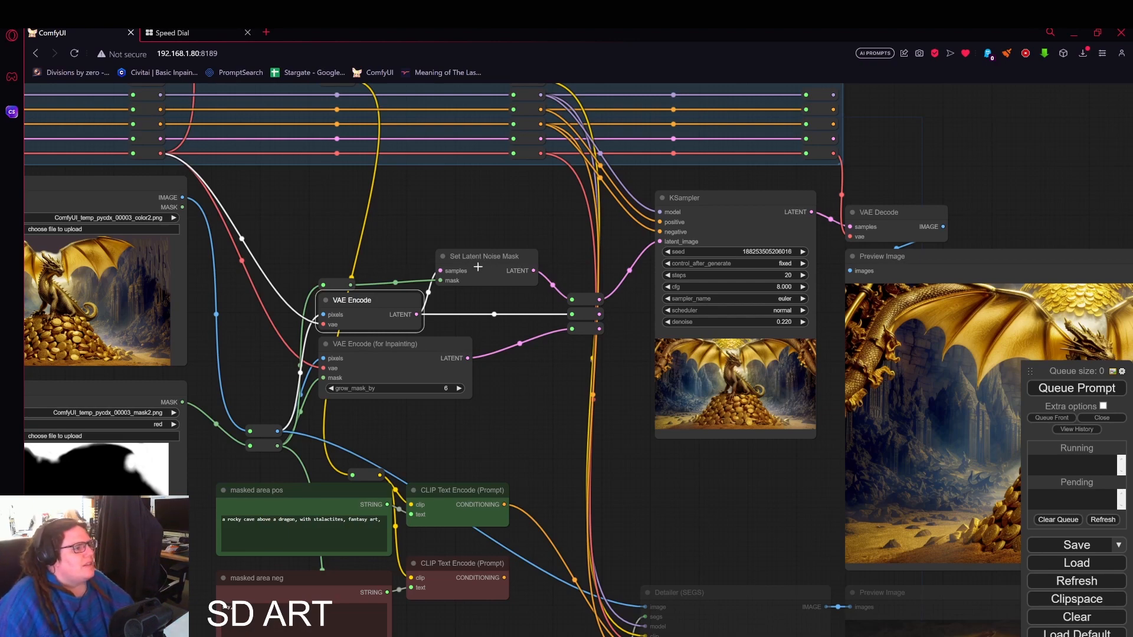
left_click_drag(243, 266, 524, 303)
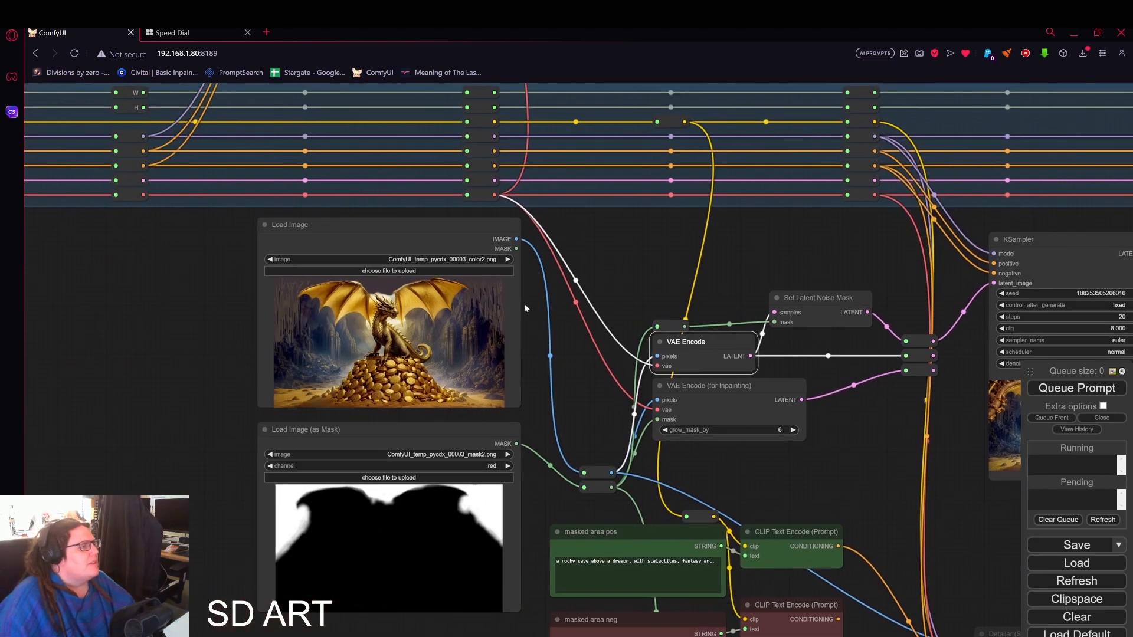
scroll(475, 300, "up", 3)
scroll(475, 299, "up", 4)
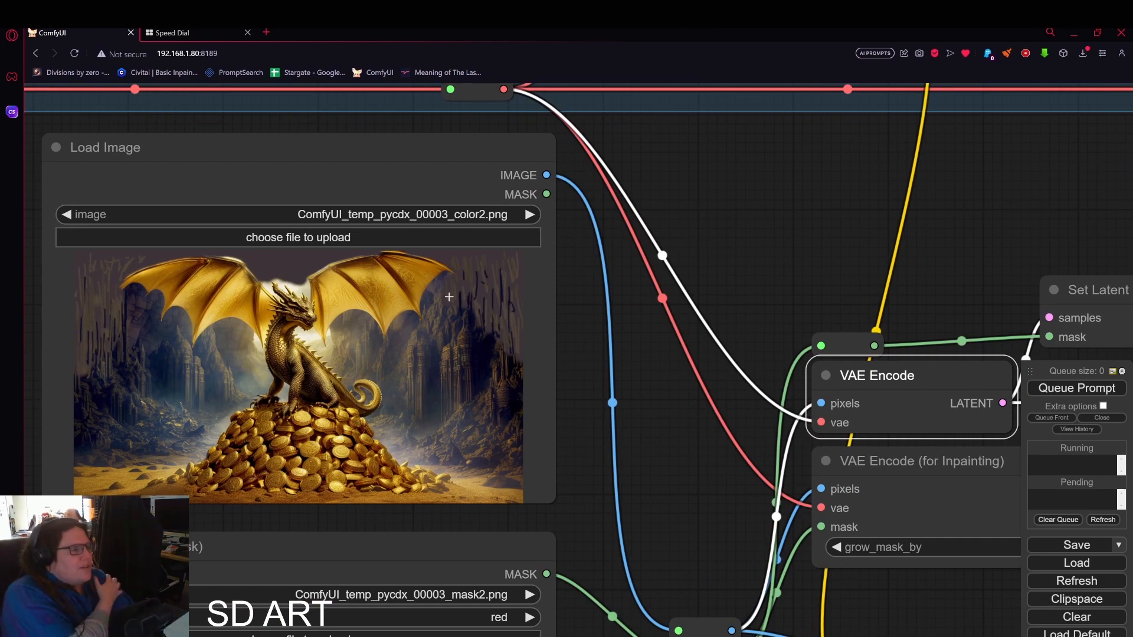
Set the KSampler's denoise to 0.915 and queue the prompt to inpaint the masked area
scroll(498, 294, "down", 2)
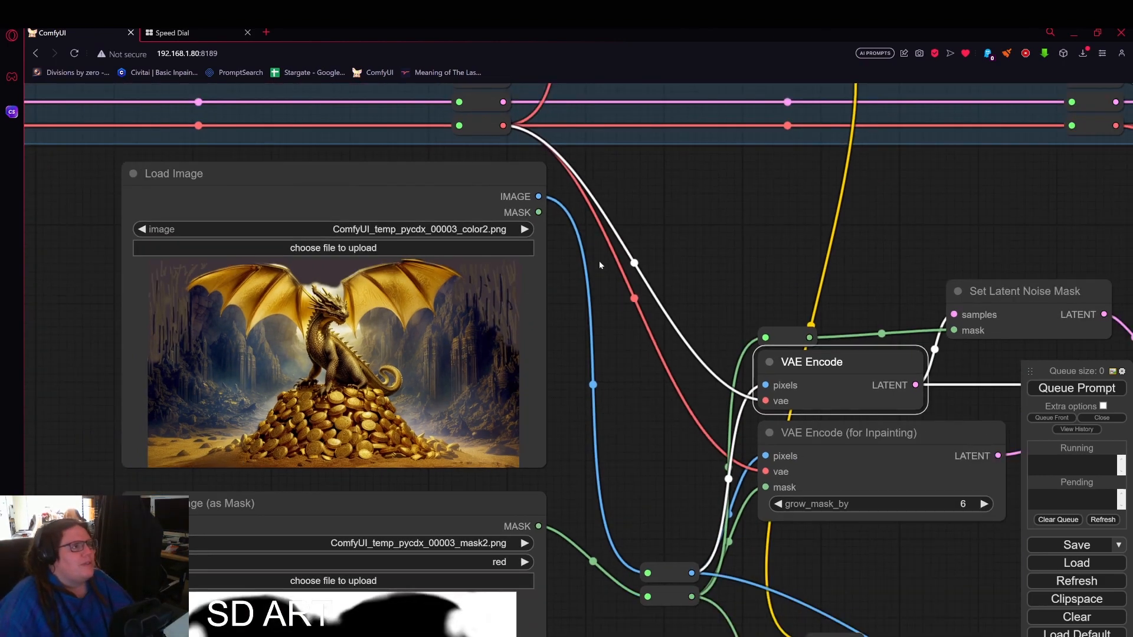
scroll(761, 221, "down", 3)
left_click_drag(1017, 232, 455, 203)
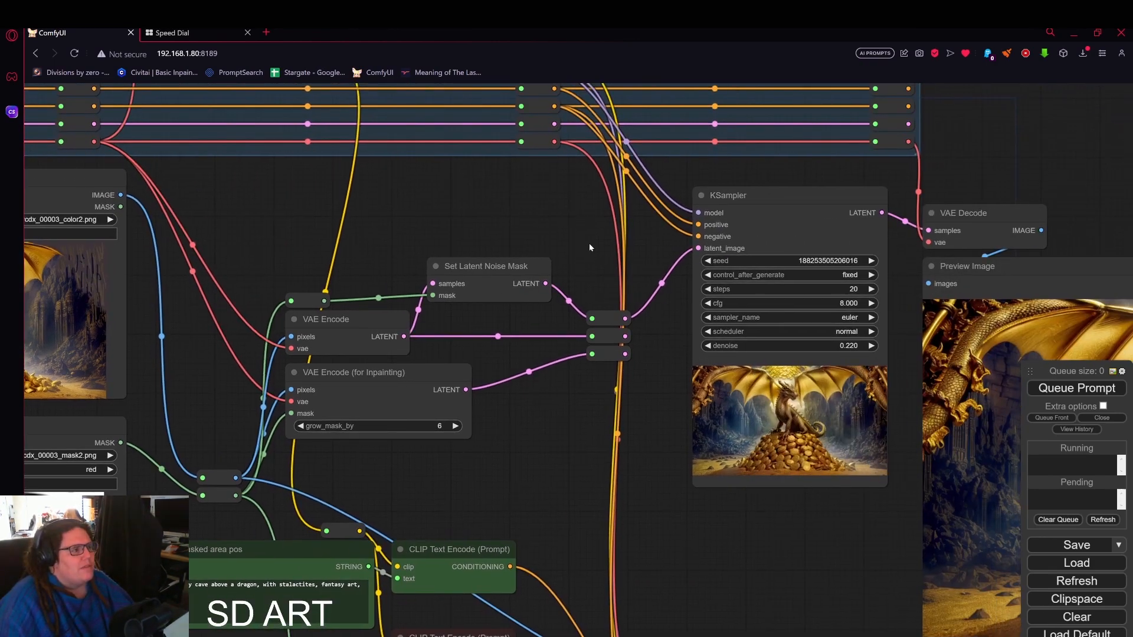
left_click_drag(589, 243, 471, 214)
left_click_drag(617, 313, 657, 316)
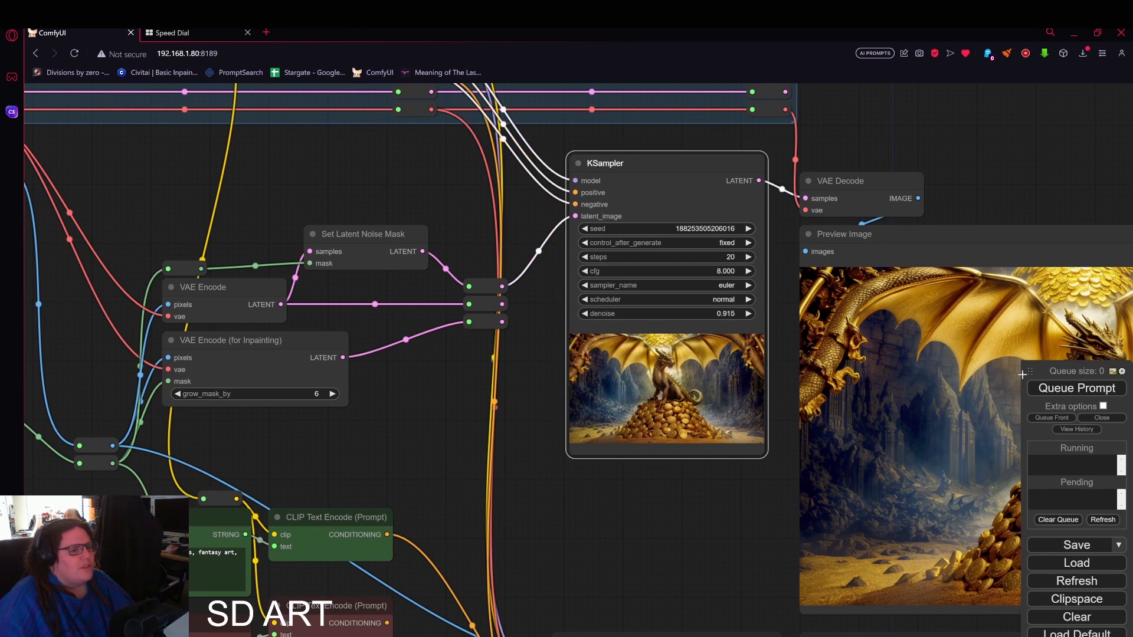
left_click(1051, 391)
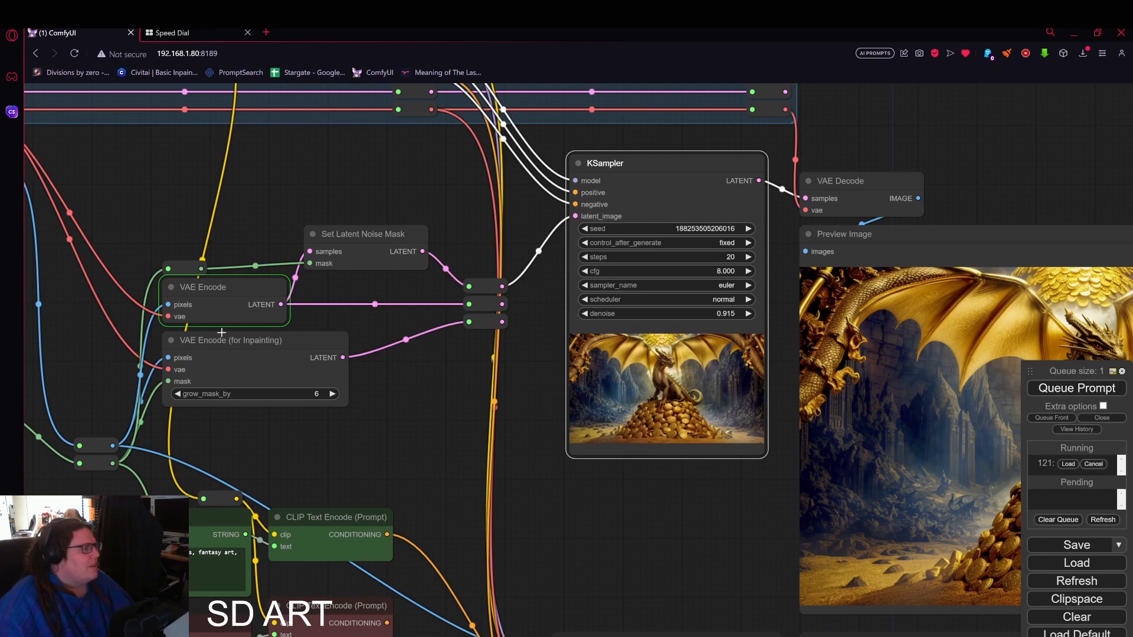
left_click_drag(617, 529, 488, 492)
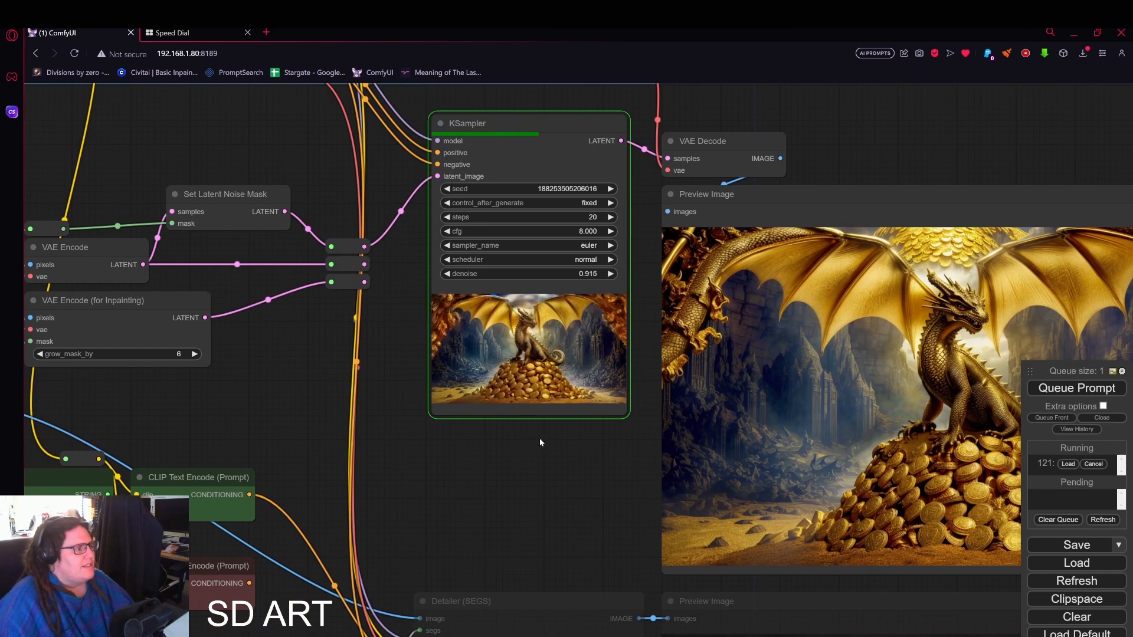
scroll(534, 472, "down", 3)
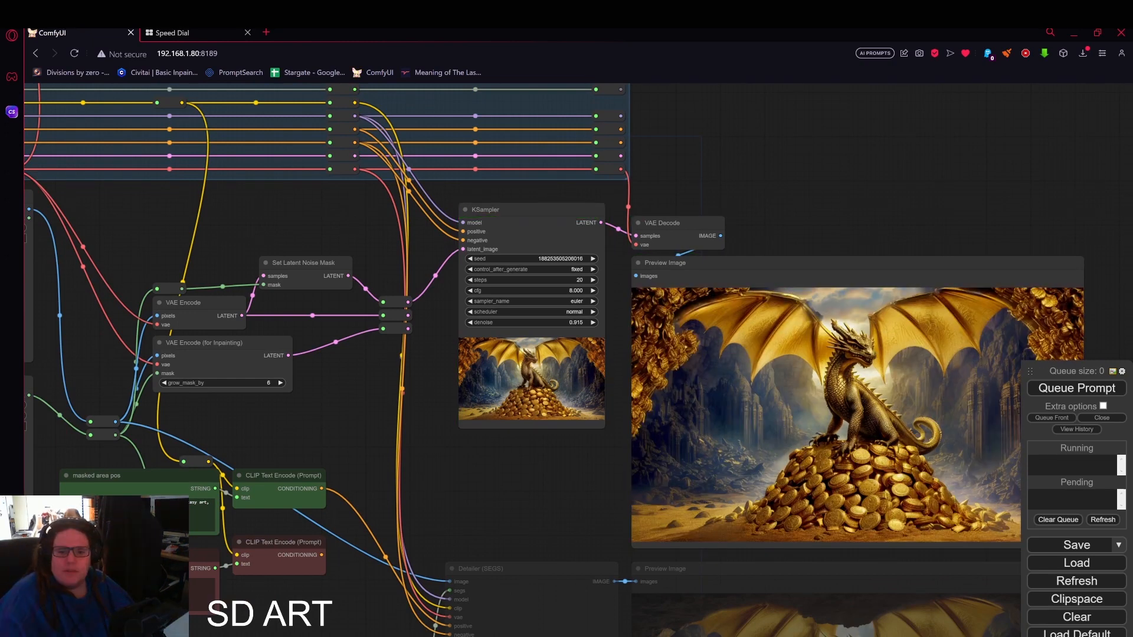
Compare the generated preview with the loaded color image and its mask to judge the inpainted cave area
left_click_drag(780, 178, 812, 210)
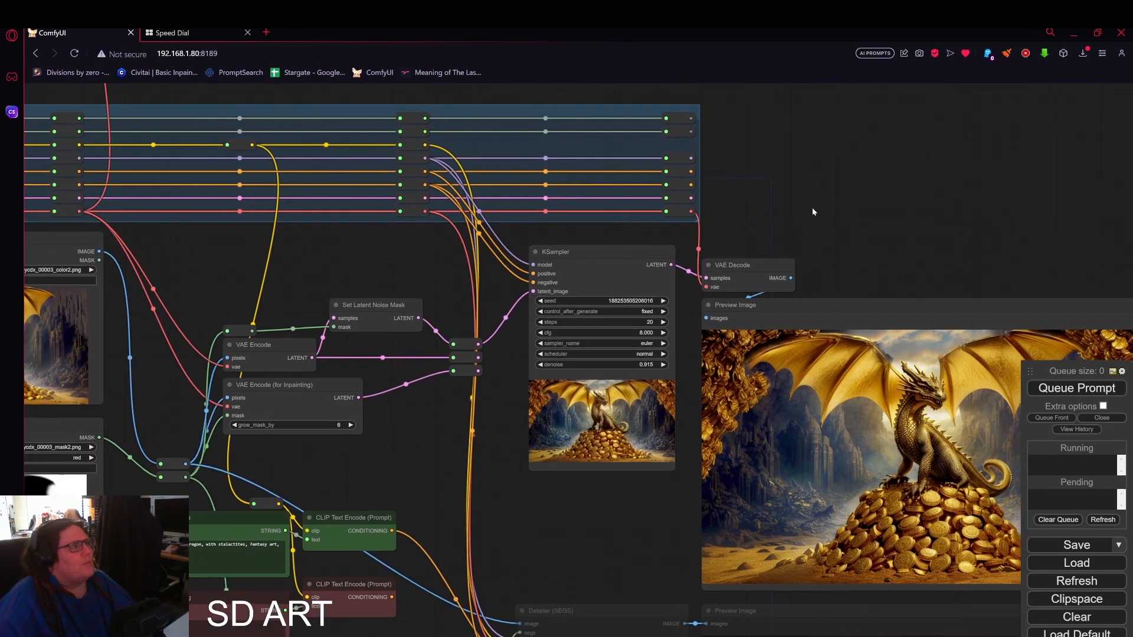
scroll(812, 210, "down", 2)
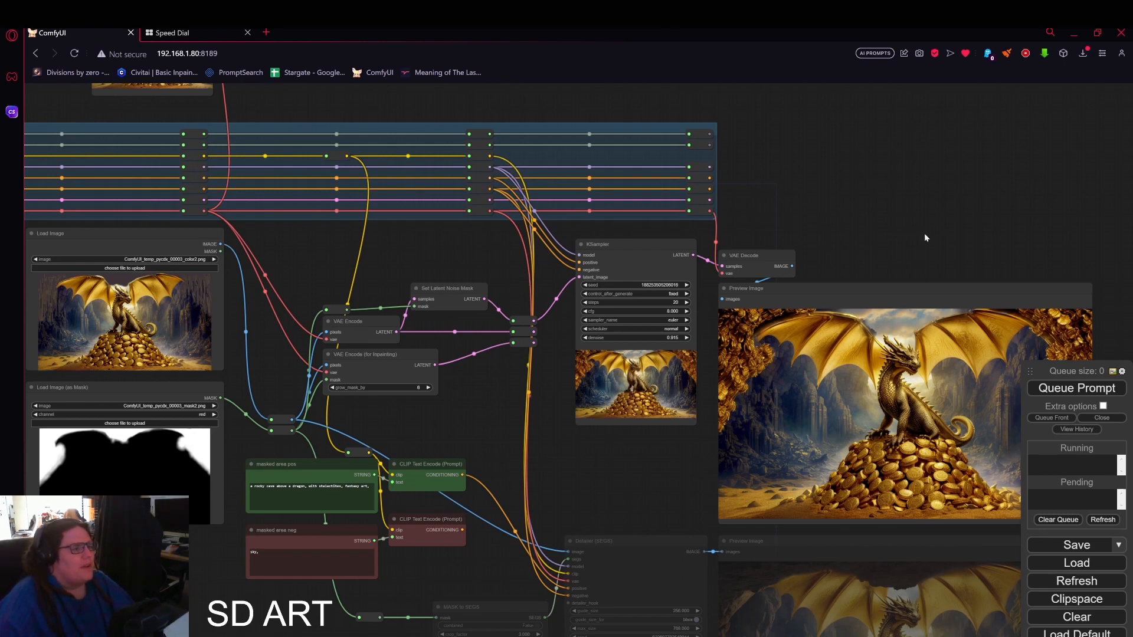
left_click_drag(399, 271, 668, 284)
scroll(461, 307, "up", 8)
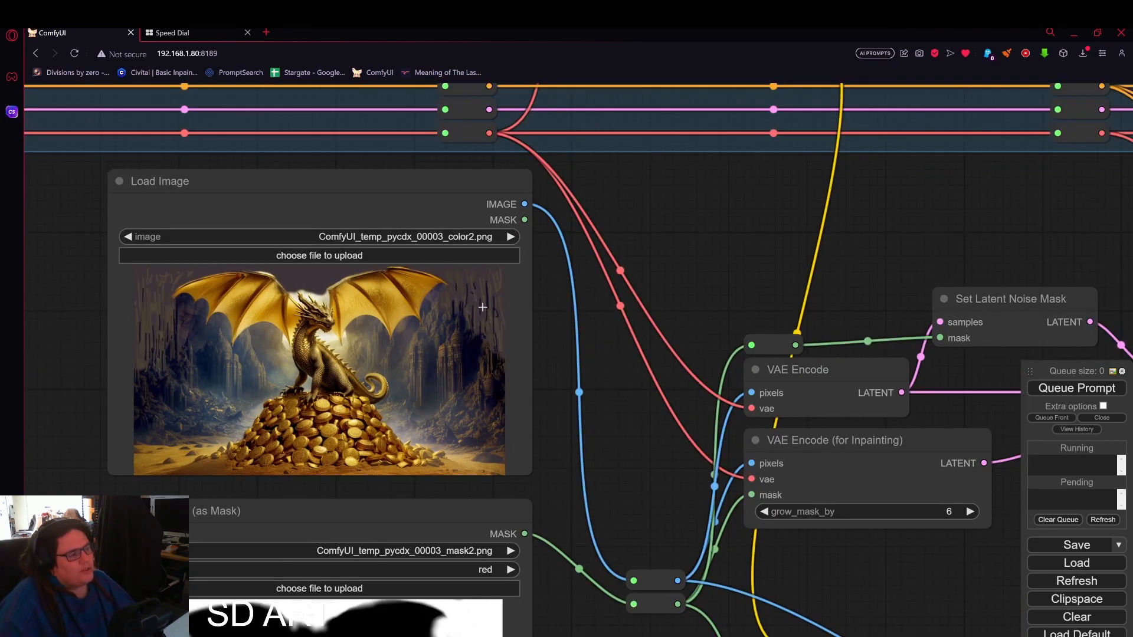
scroll(509, 311, "down", 4)
left_click_drag(696, 218, 394, 200)
left_click_drag(725, 244, 450, 261)
left_click_drag(891, 245, 687, 223)
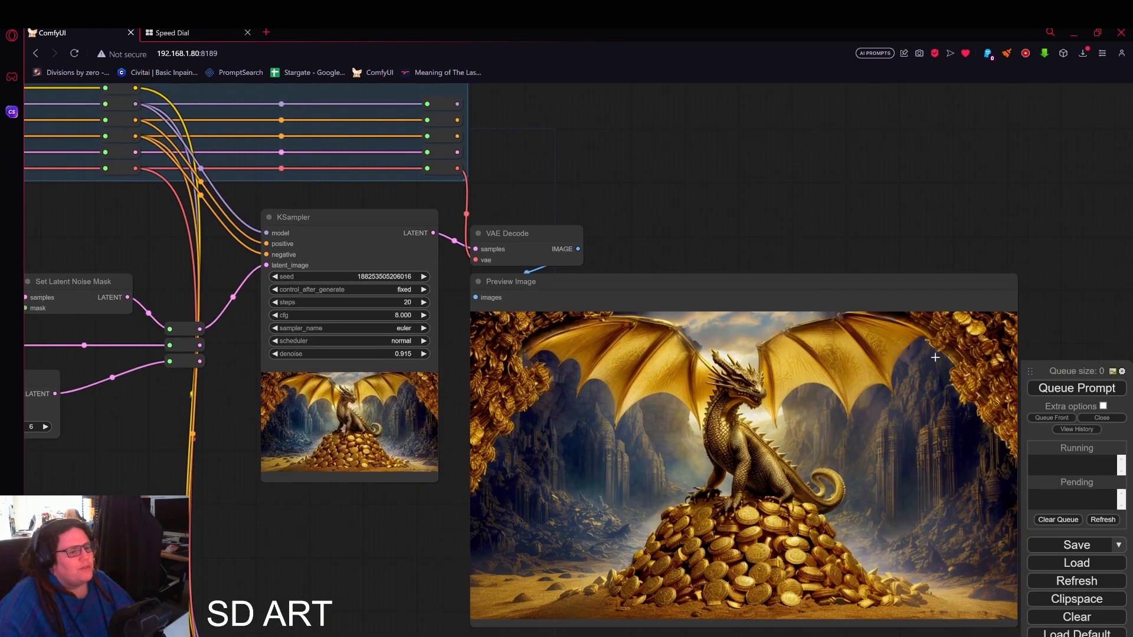
scroll(619, 330, "down", 4)
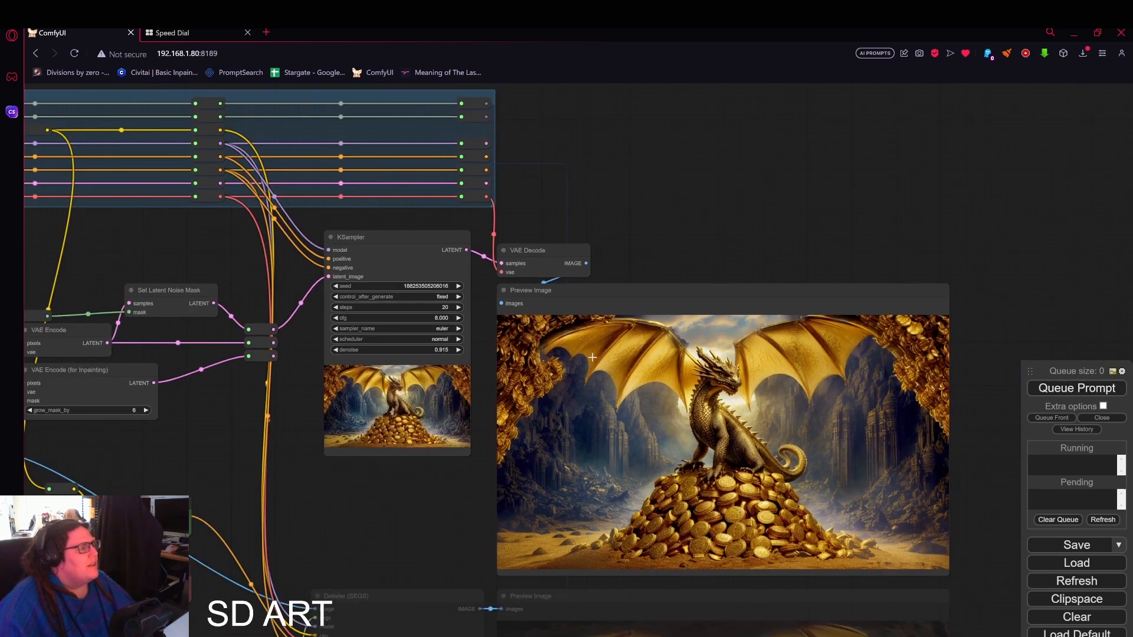
left_click_drag(448, 473, 596, 448)
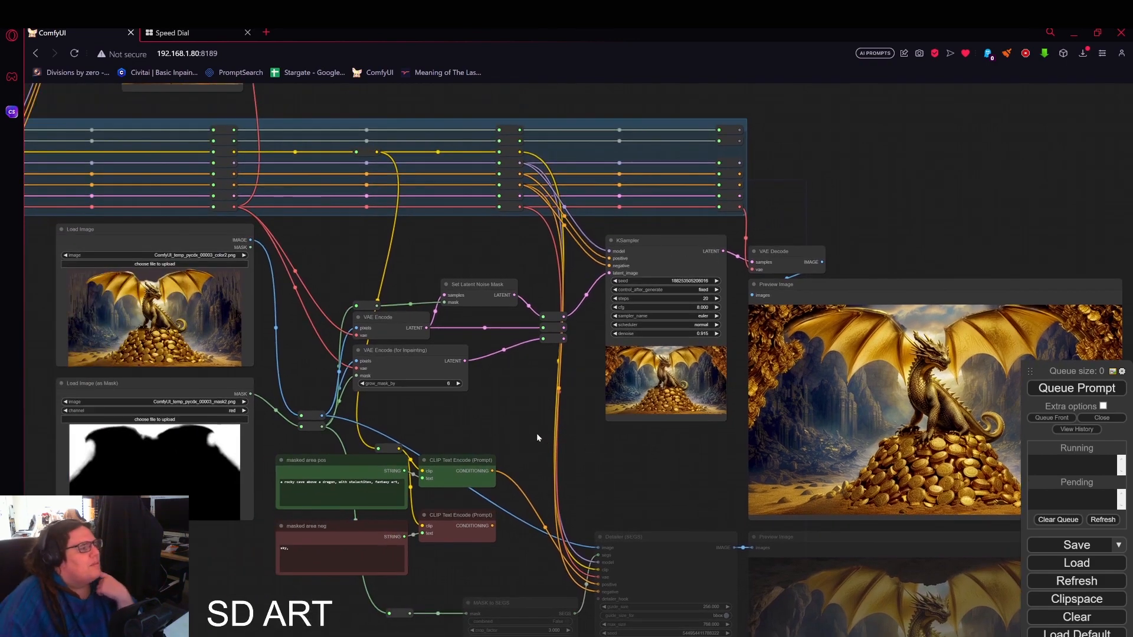
Connect the conditioning of the green masked area pos CLIP Text Encode node to the KSampler's positive input
left_click_drag(469, 372, 561, 401)
scroll(436, 360, "up", 4)
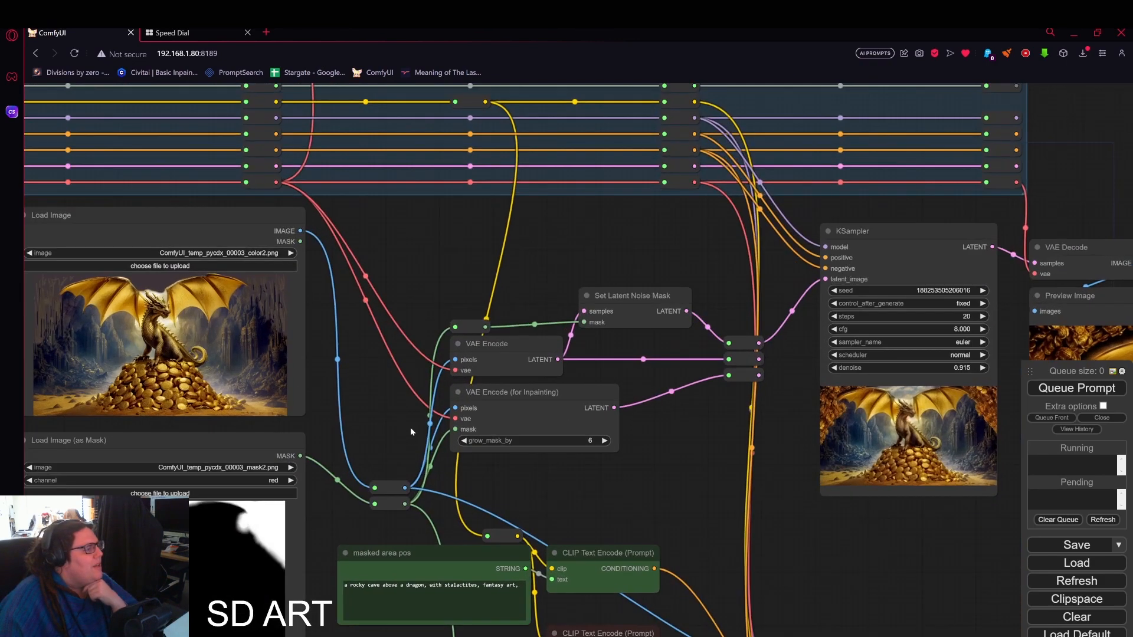
left_click_drag(378, 481, 380, 399)
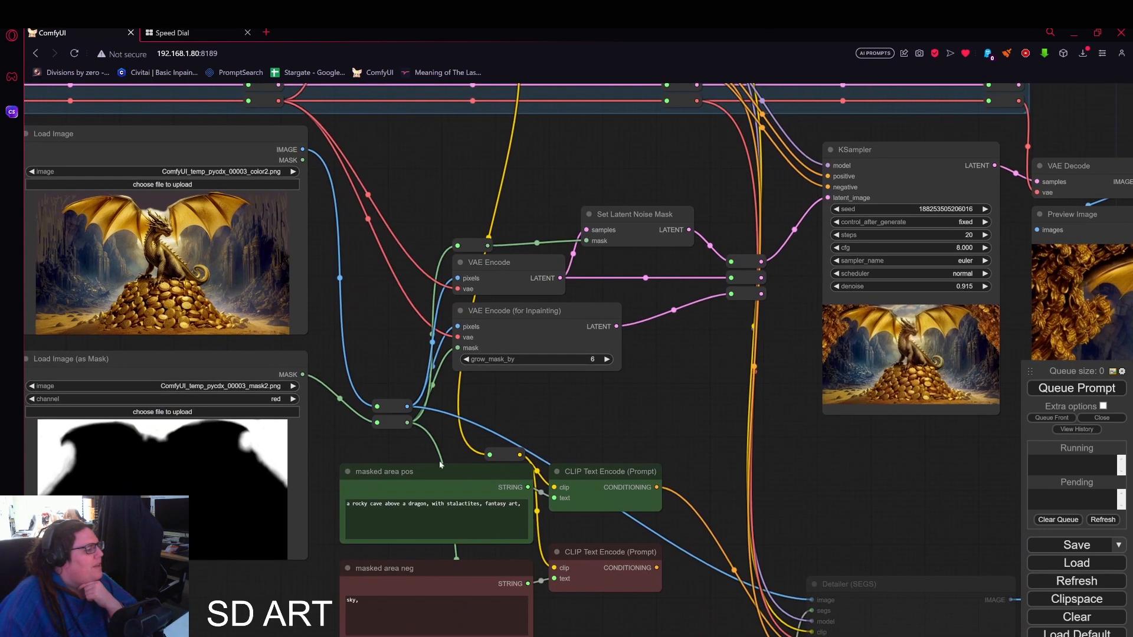
left_click_drag(666, 489, 748, 185)
left_click_drag(609, 357, 774, 223)
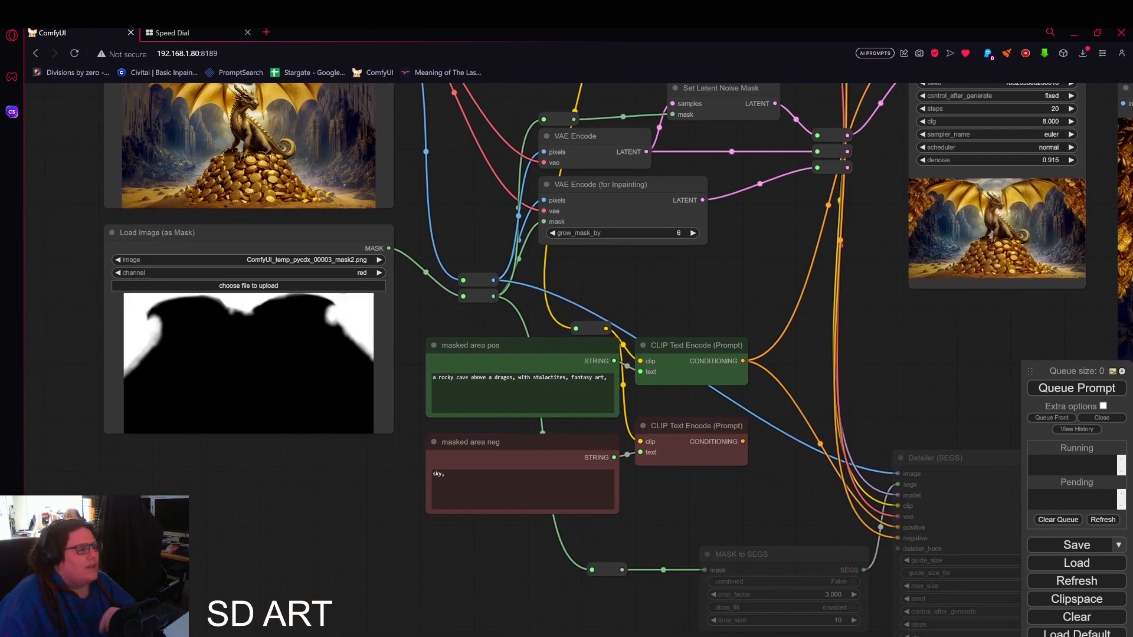
Review the masked-area prompts and mask, then queue the prompt using the masked area pos conditioning
scroll(415, 384, "up", 5)
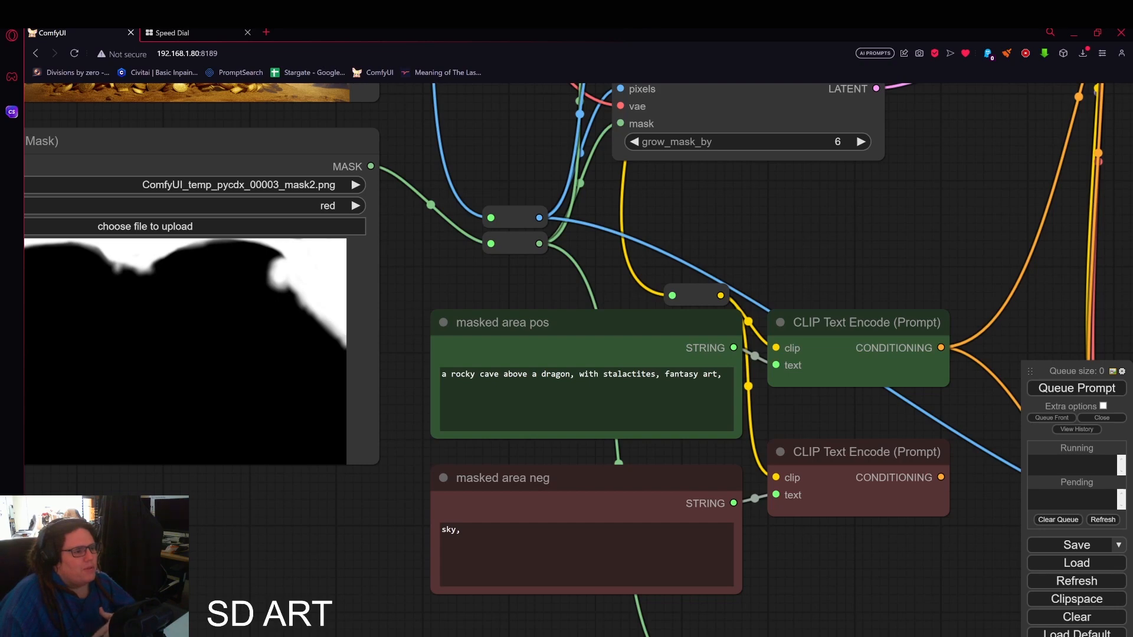
left_click_drag(724, 377, 602, 401)
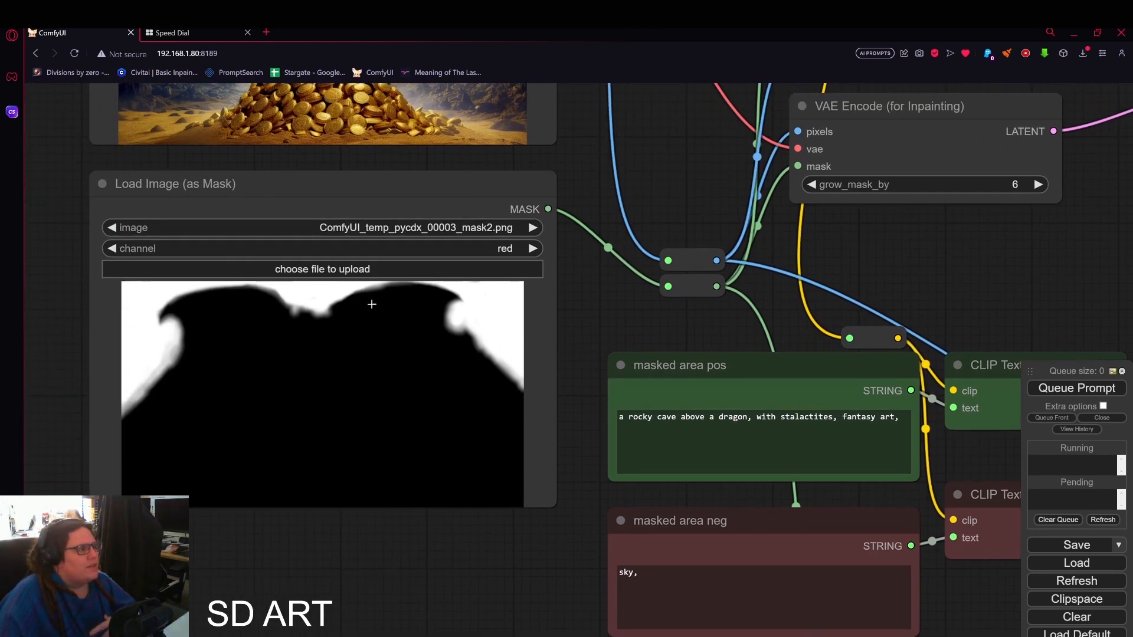
left_click_drag(591, 293, 639, 398)
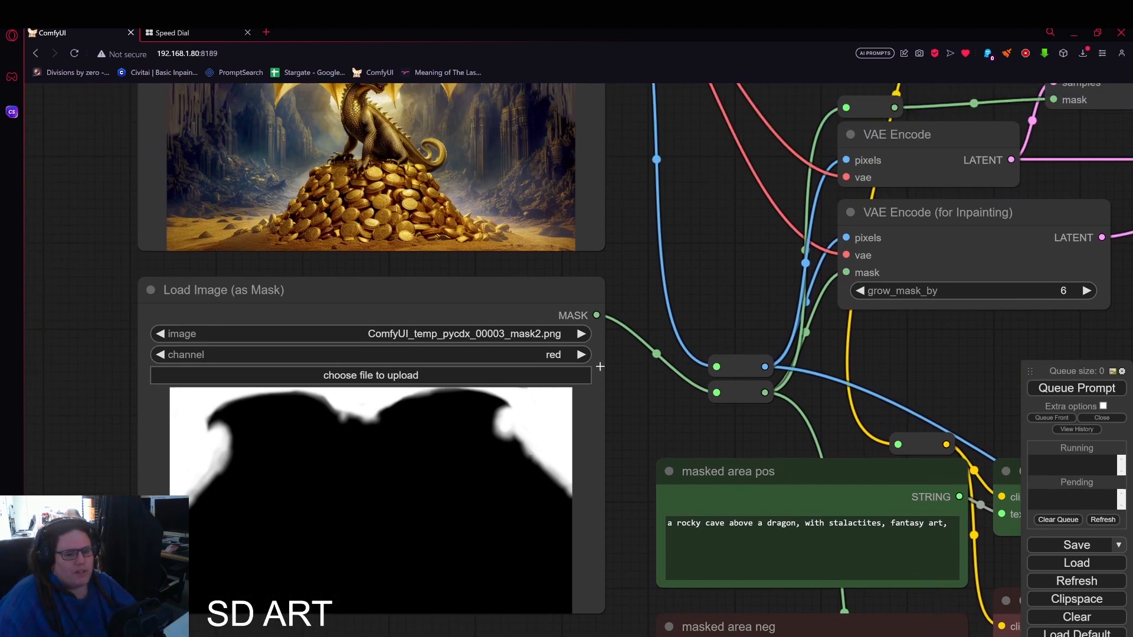
left_click_drag(1013, 376, 447, 366)
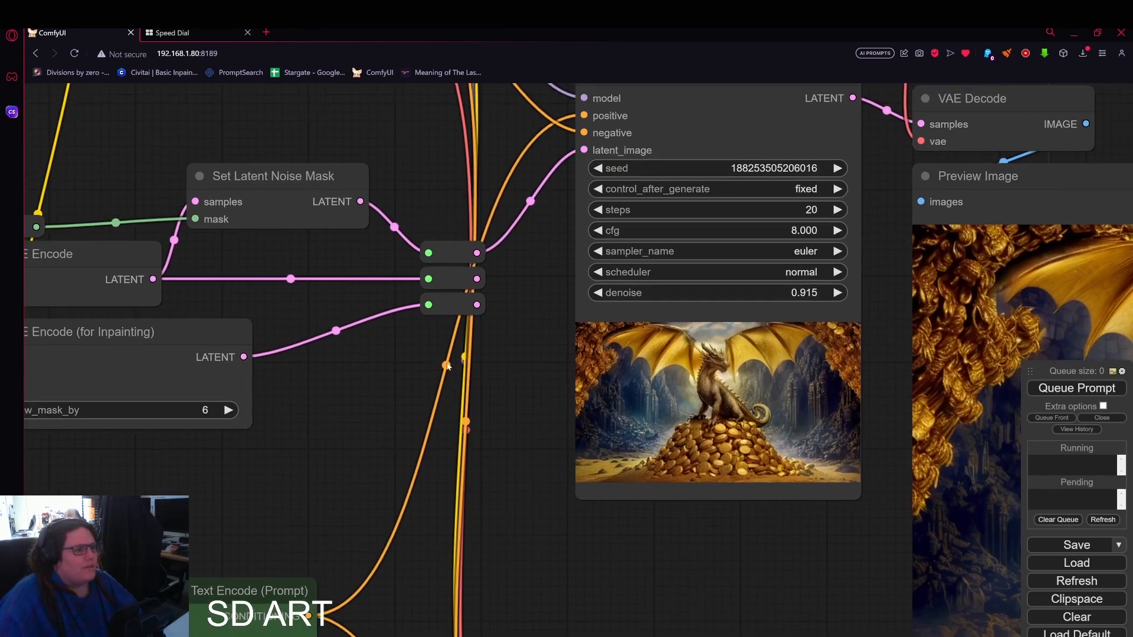
scroll(448, 366, "down", 5)
left_click_drag(523, 480, 459, 469)
left_click(1055, 390)
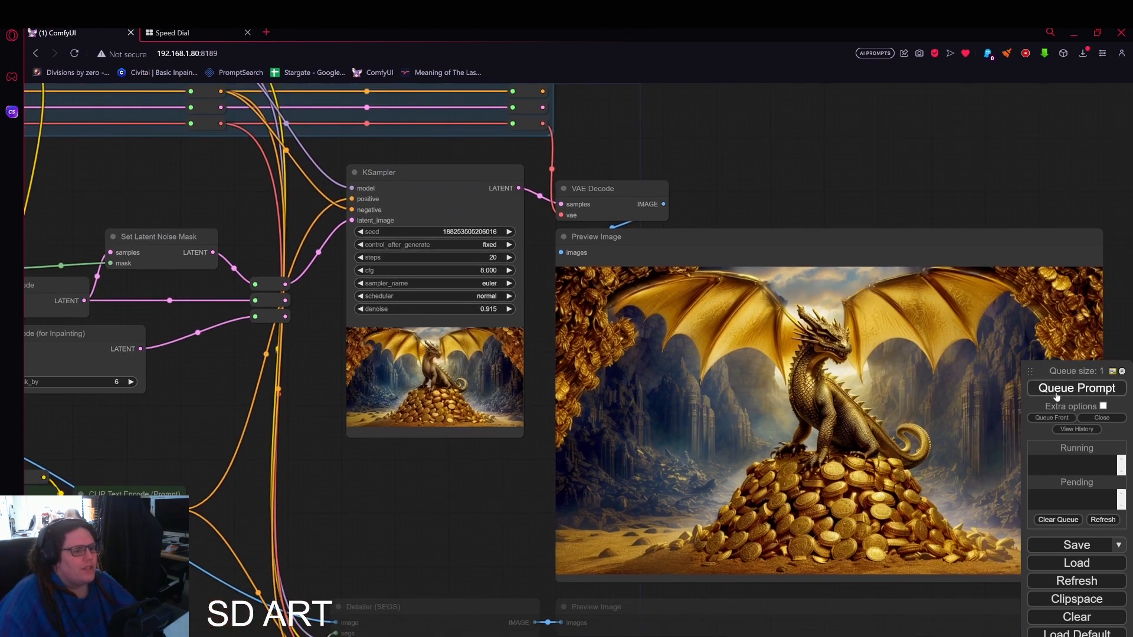
left_click_drag(444, 511, 427, 480)
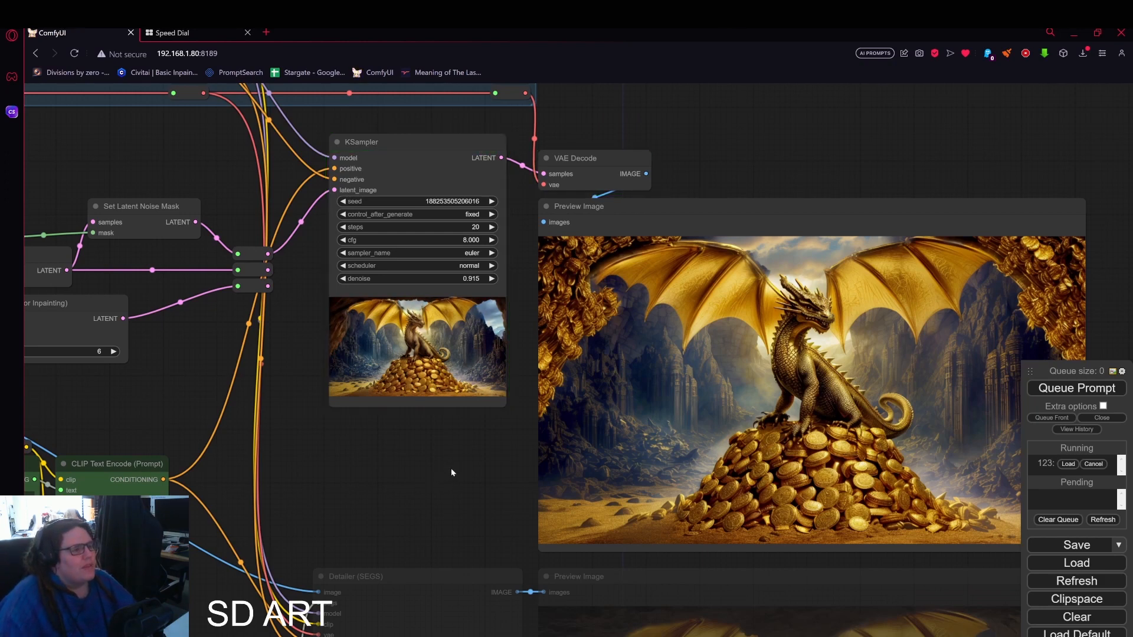
left_click_drag(488, 468, 256, 444)
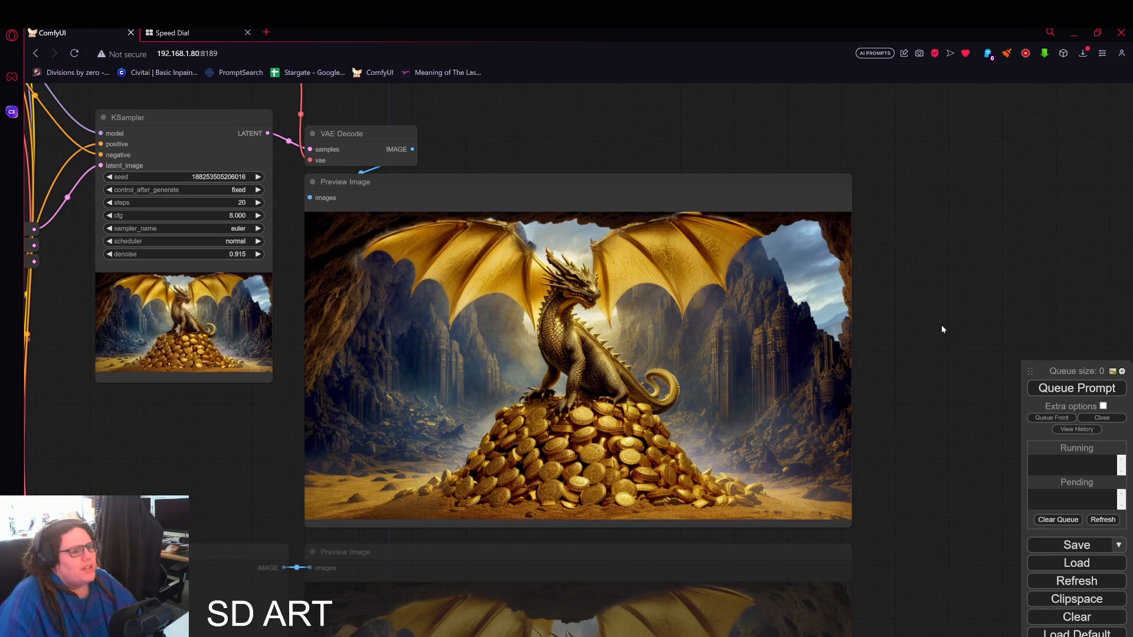
Connect the red masked area neg CLIP Text Encode conditioning to the KSampler's negative input and place that node closer to the green one
left_click_drag(271, 440, 760, 332)
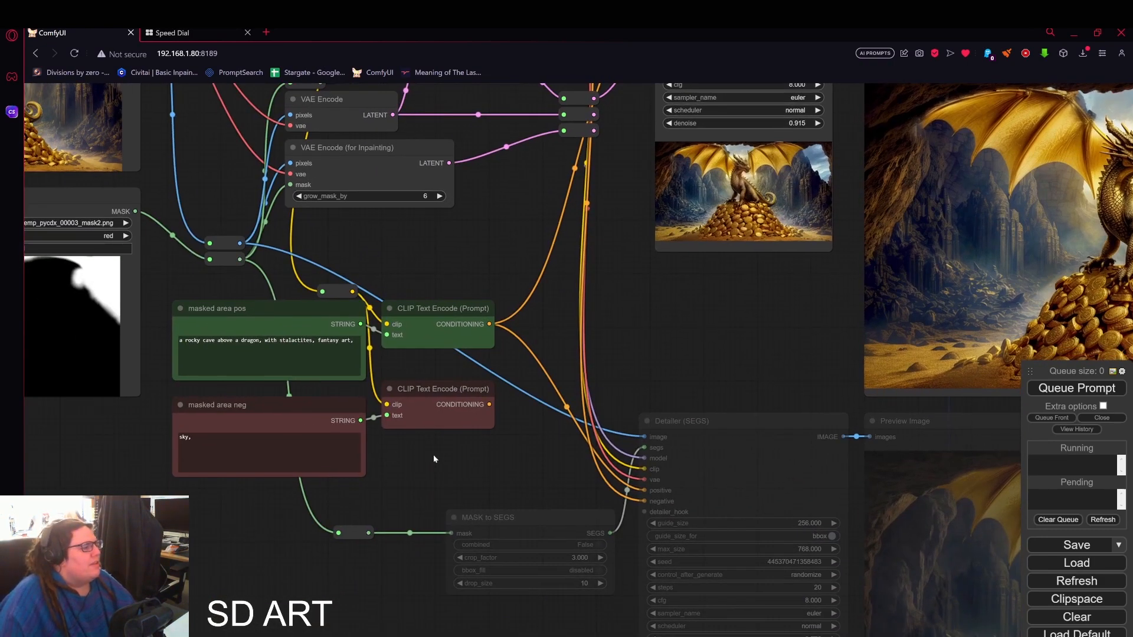
left_click_drag(433, 454, 487, 452)
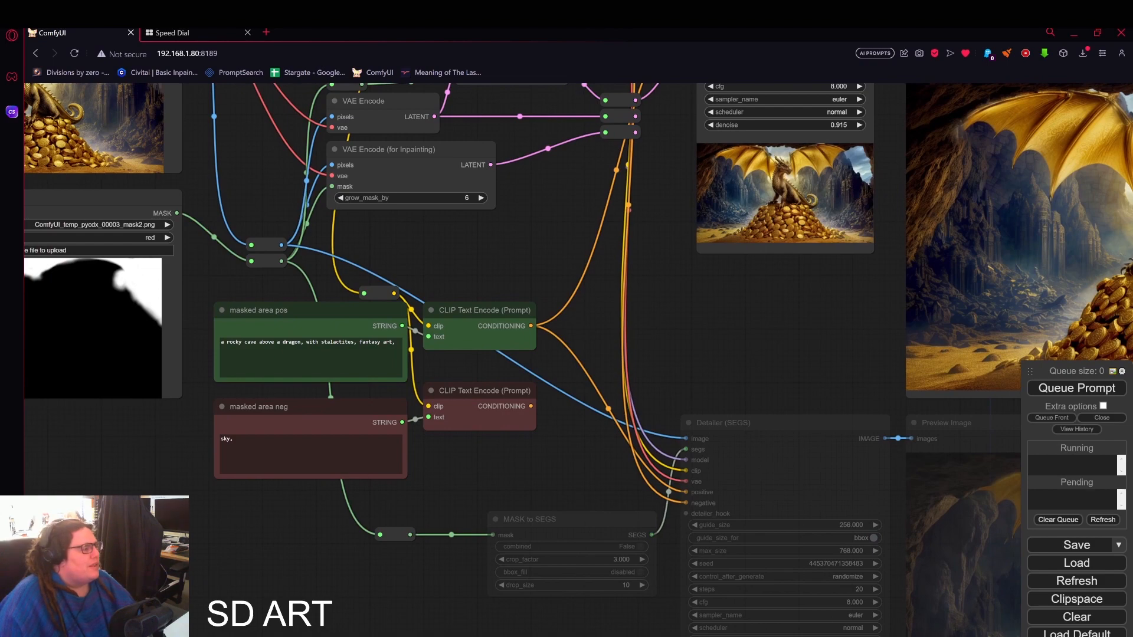
scroll(200, 442, "up", 8)
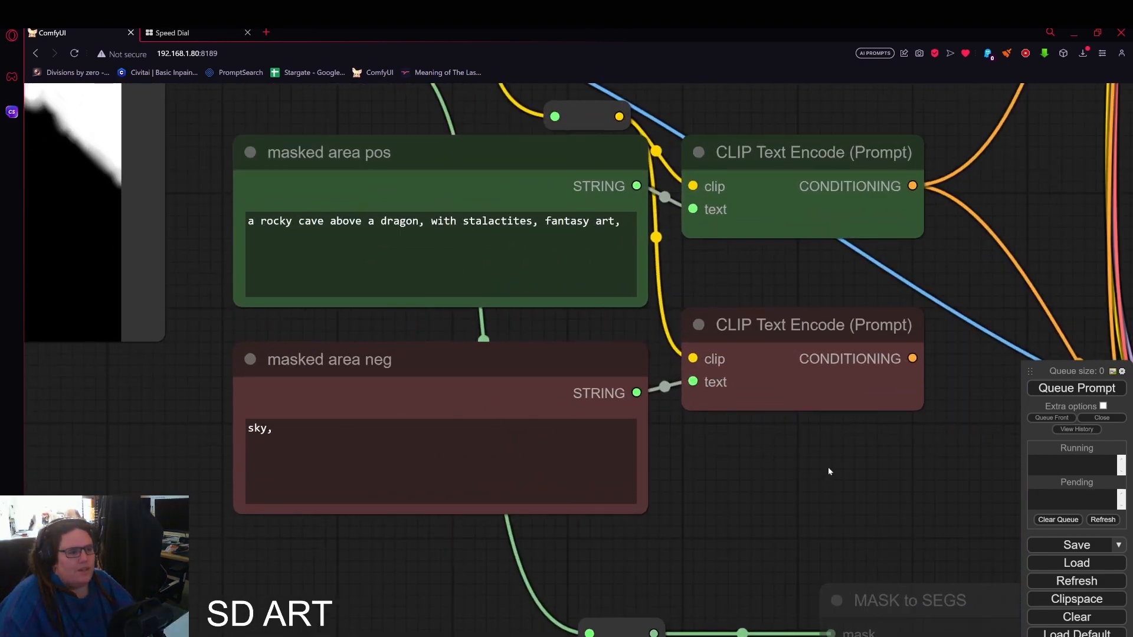
scroll(828, 468, "down", 7)
left_click_drag(915, 377, 587, 500)
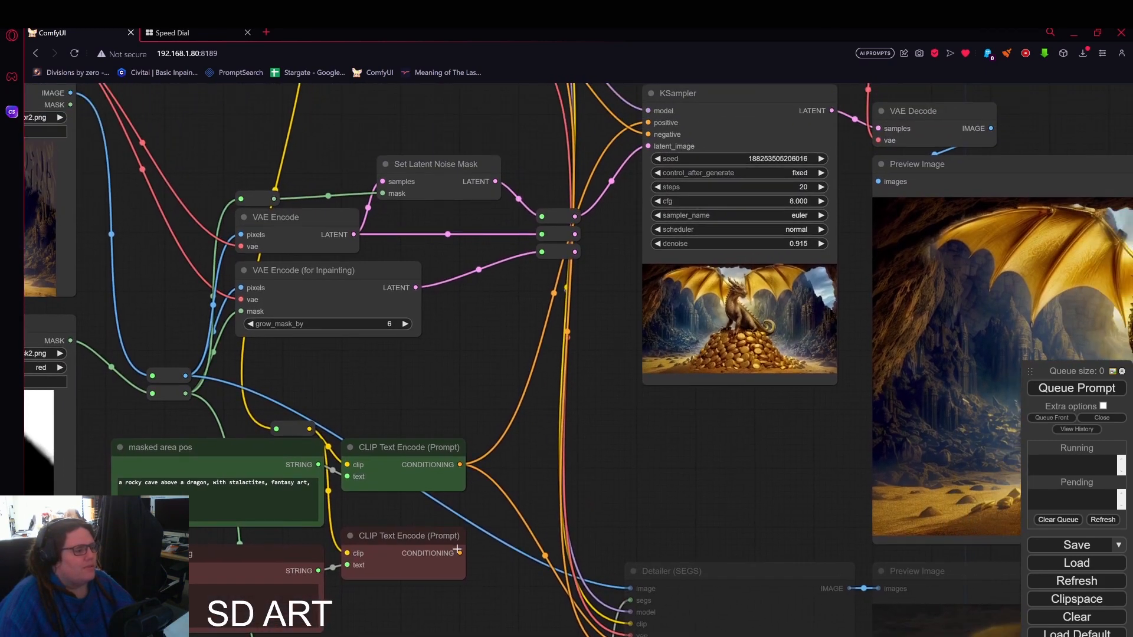
left_click_drag(457, 549, 648, 134)
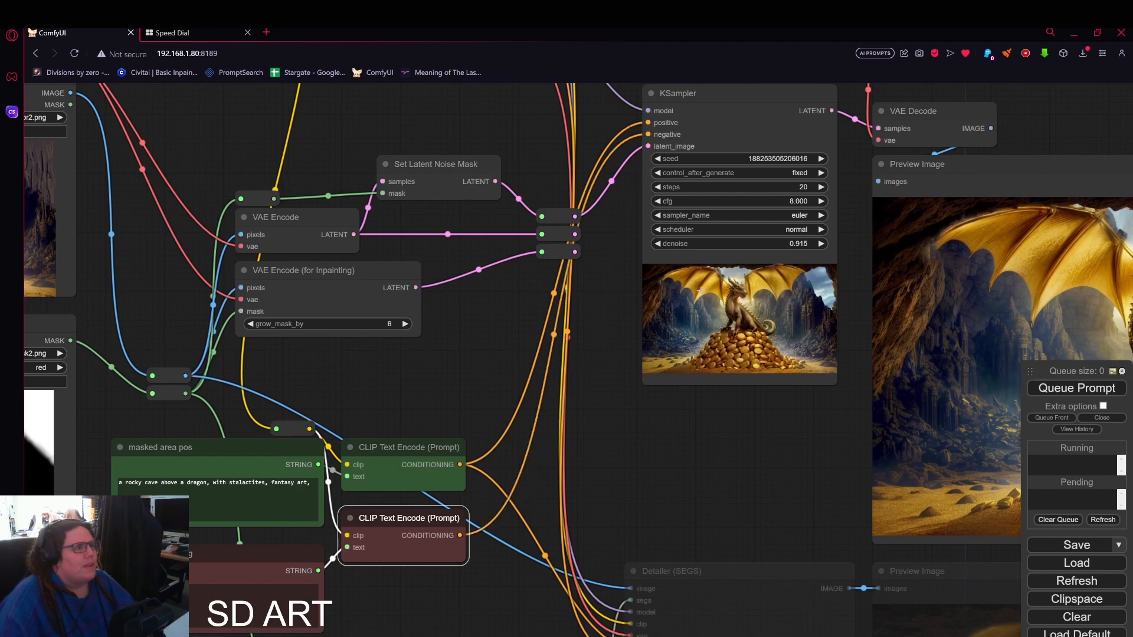
Queue the prompt with both masked-area conditionings and examine the new preview alongside the loaded color image and mask
left_click_drag(741, 413, 479, 452)
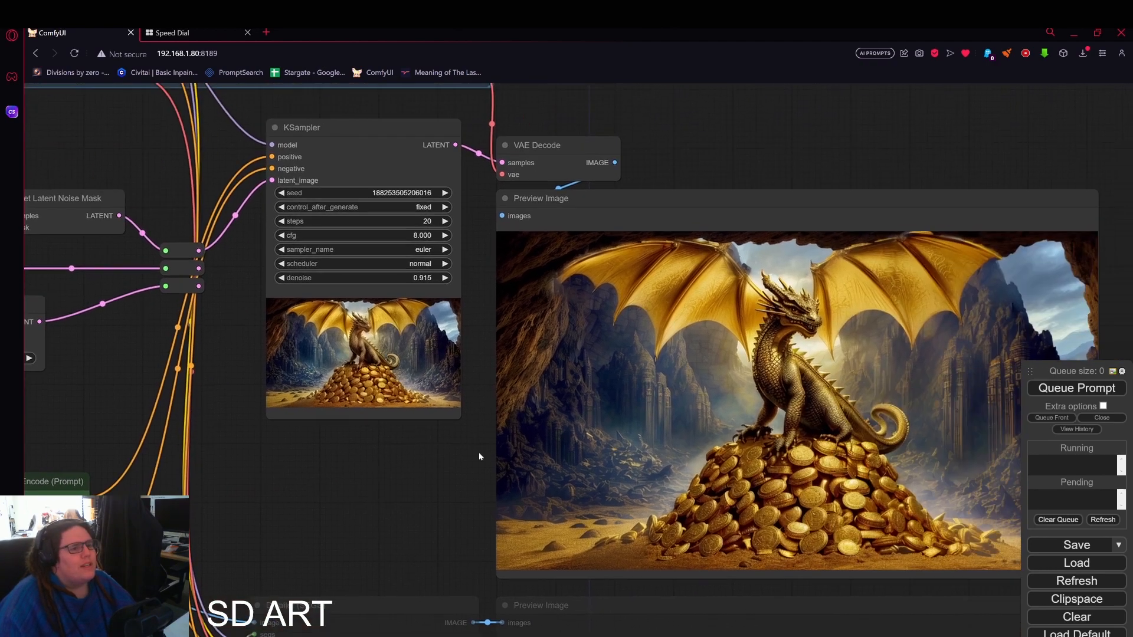
left_click(1077, 387)
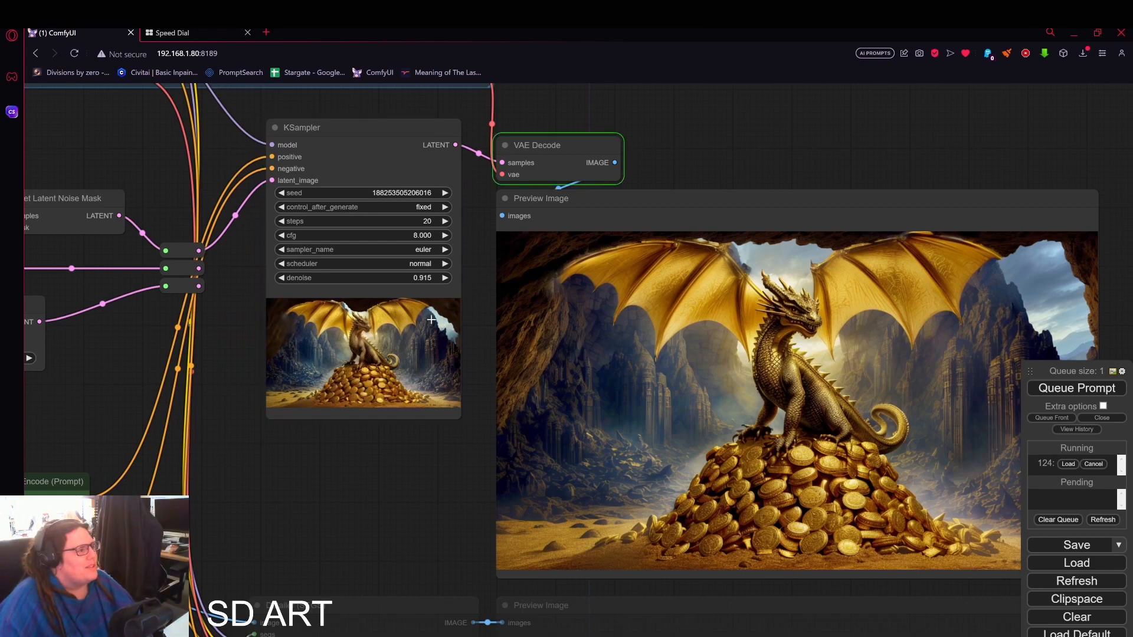
scroll(425, 329, "up", 5)
scroll(168, 358, "down", 4)
left_click_drag(168, 356, 521, 309)
scroll(510, 425, "down", 1)
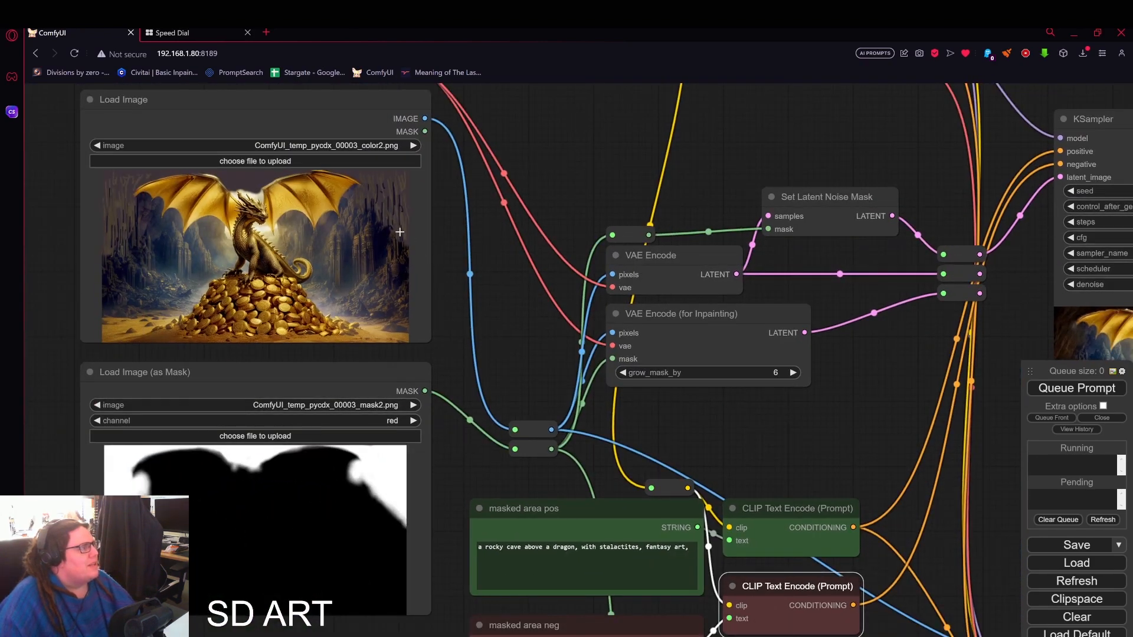
scroll(479, 285, "down", 3)
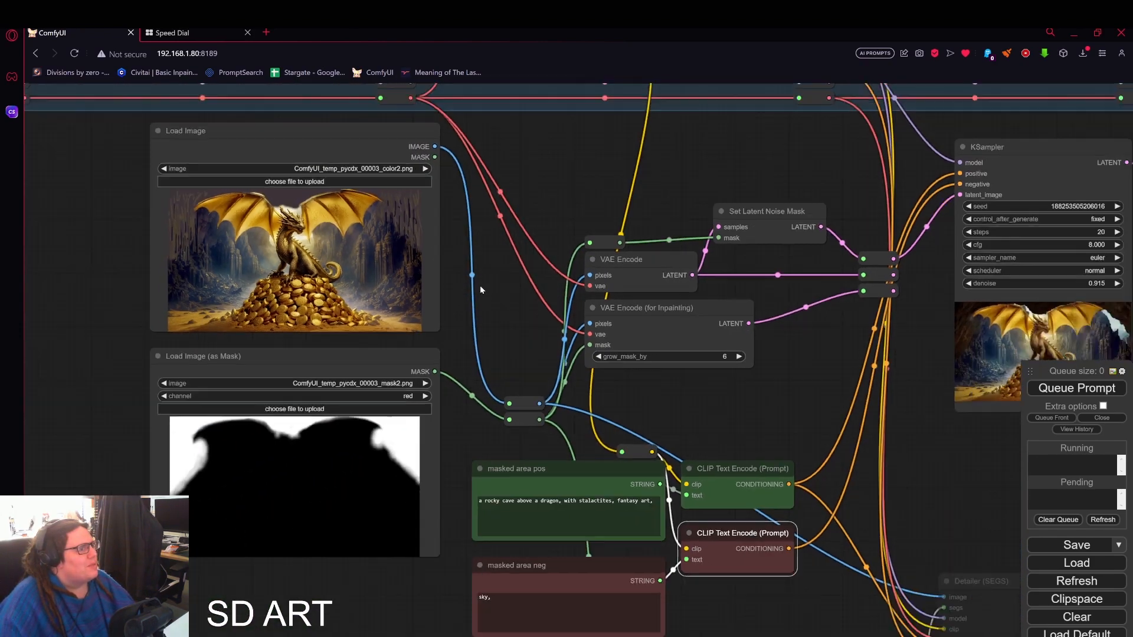
left_click_drag(747, 338, 541, 420)
scroll(708, 304, "up", 5)
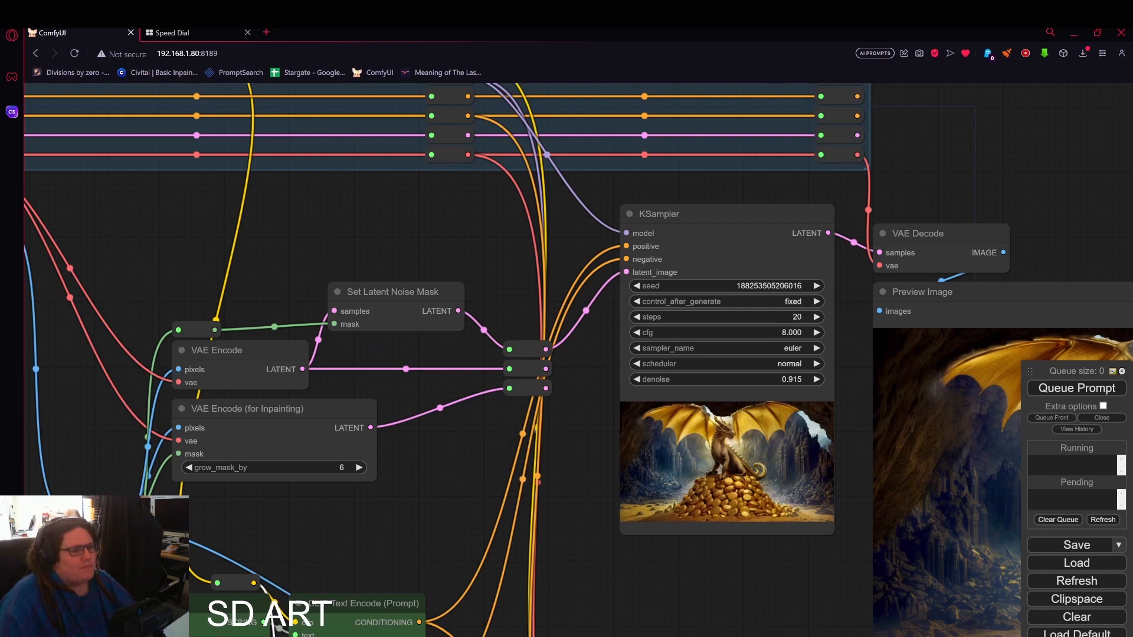
left_click_drag(582, 430, 698, 251)
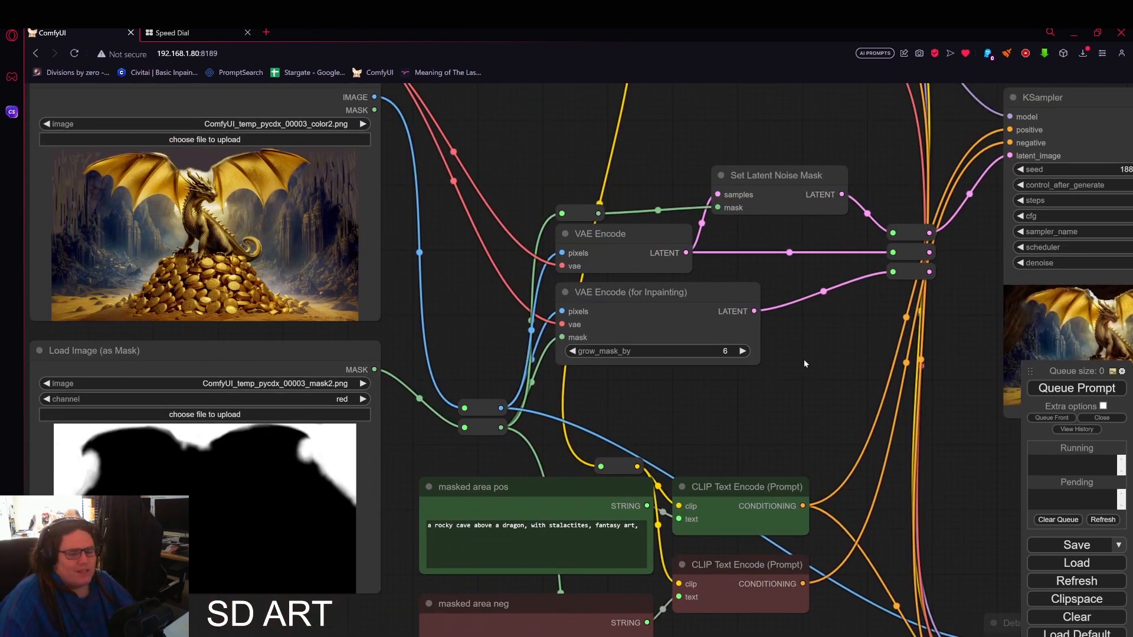
left_click_drag(860, 364, 437, 436)
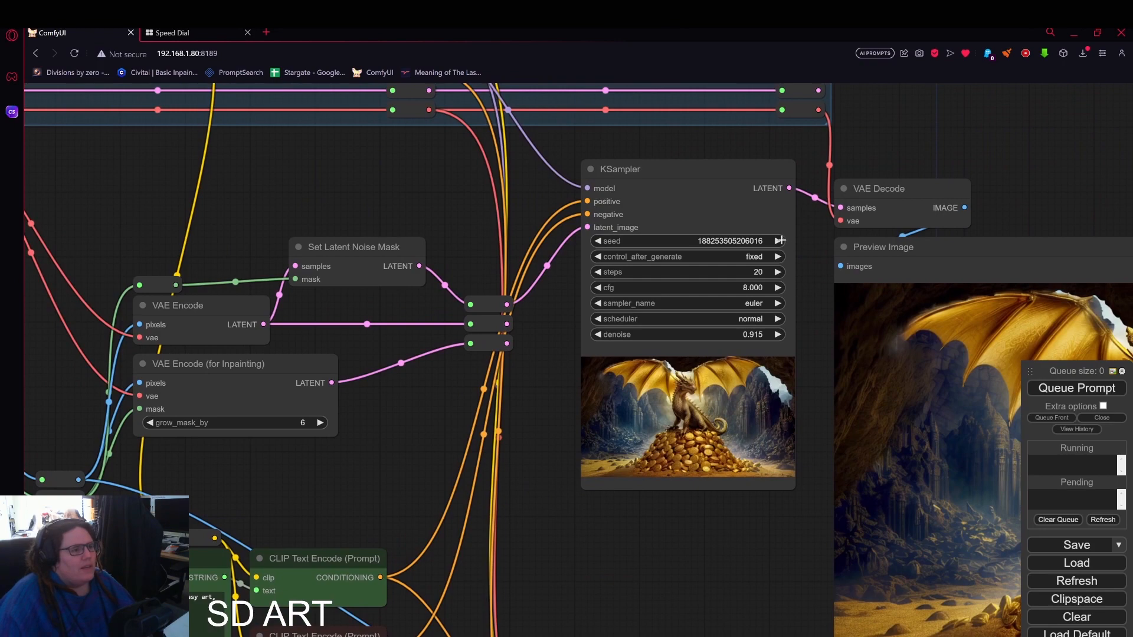
left_click(778, 241)
left_click_drag(753, 543, 362, 435)
scroll(363, 436, "down", 2)
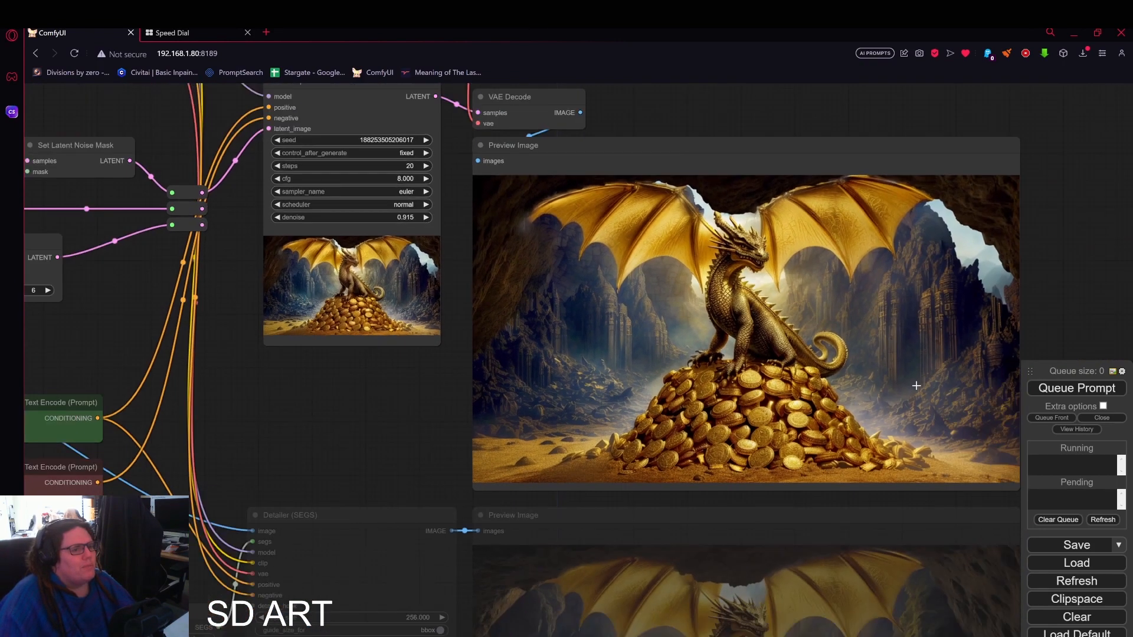
Queue the prompt with the chosen seed and set the KSampler's denoise to 0.435
left_click(1092, 388)
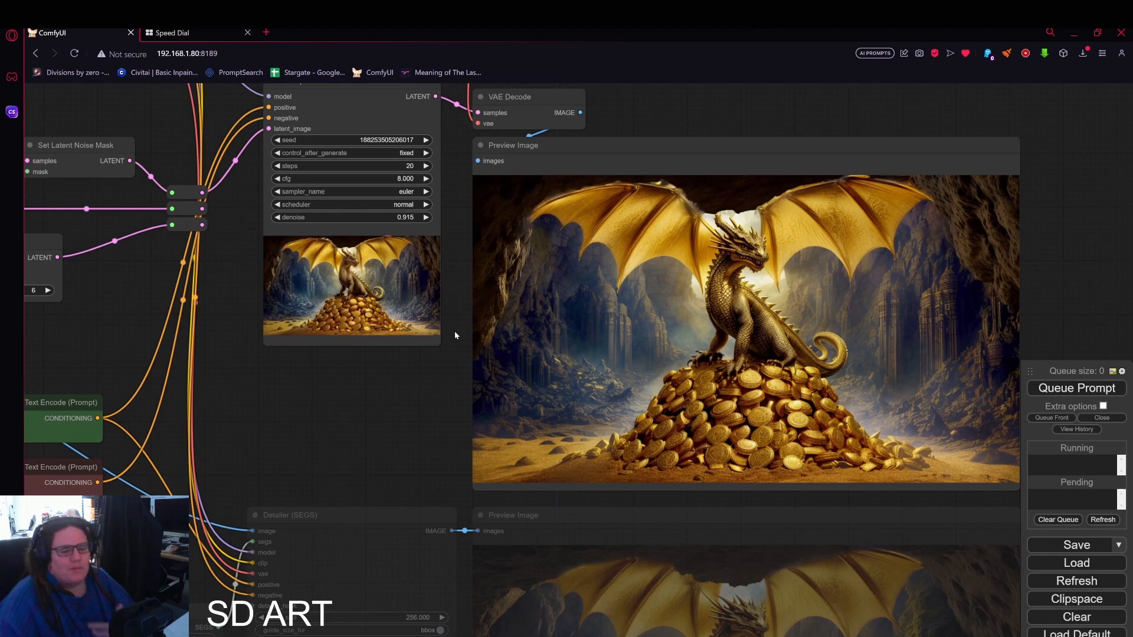
left_click_drag(419, 412, 797, 462)
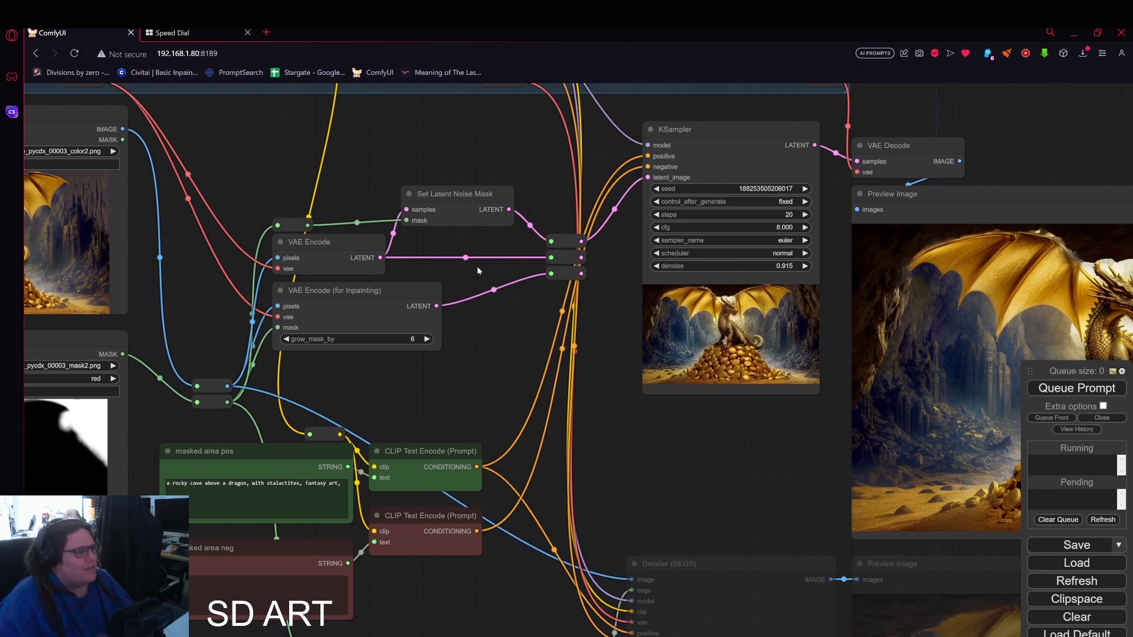
left_click_drag(761, 425, 635, 435)
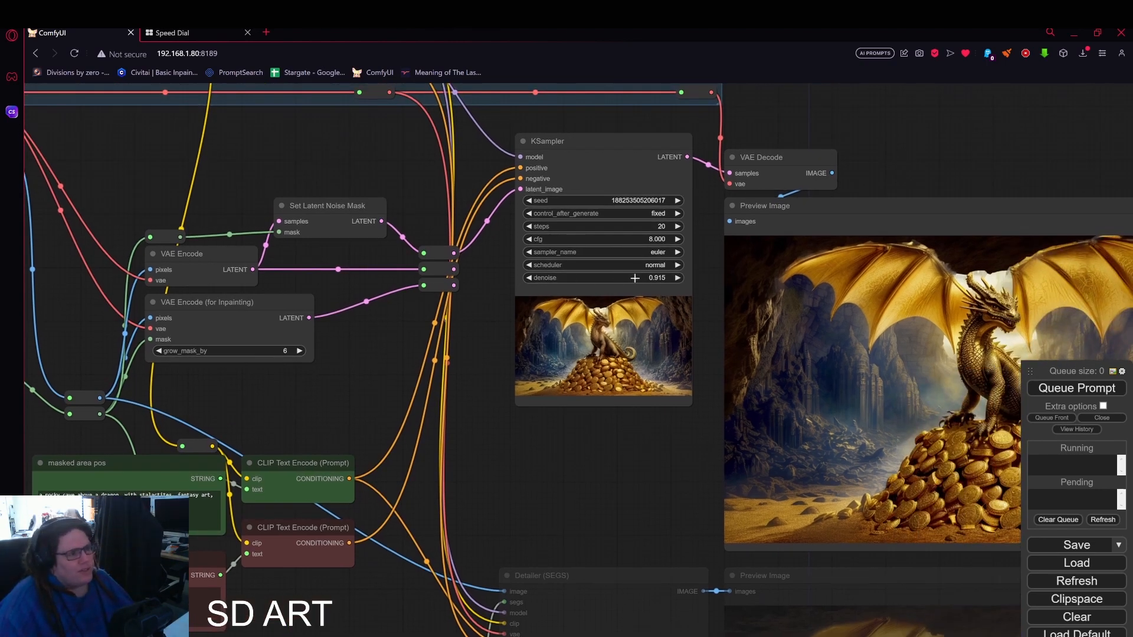
left_click_drag(640, 277, 614, 278)
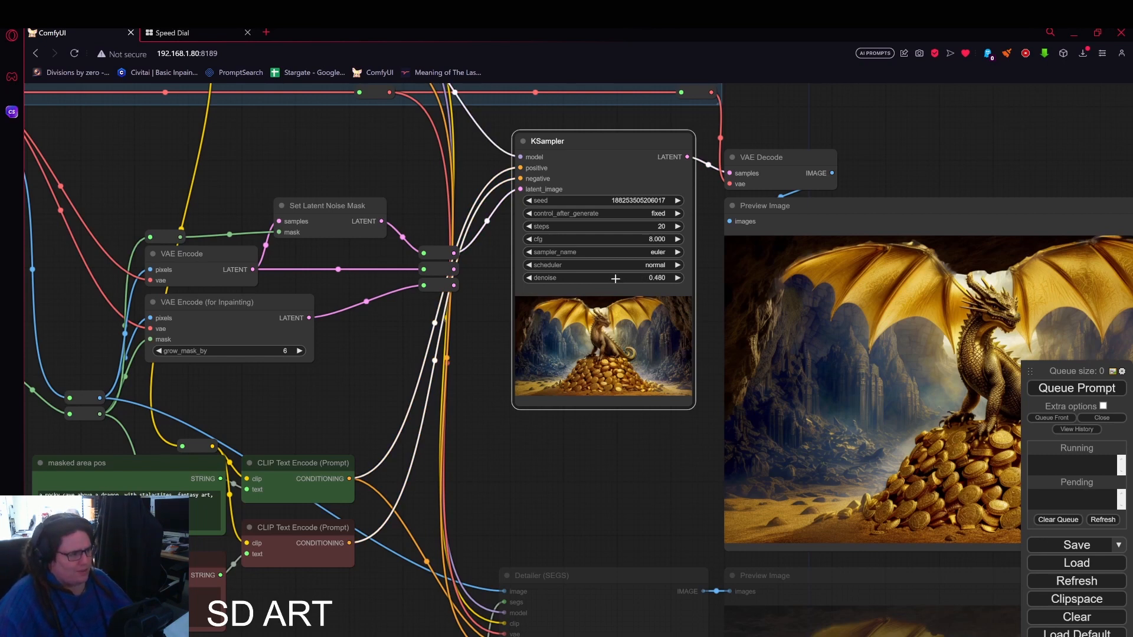
Queue the prompt with the lowered denoise and compare the new preview with the painted areas of the loaded color image
left_click_drag(669, 462, 588, 465)
left_click(1061, 391)
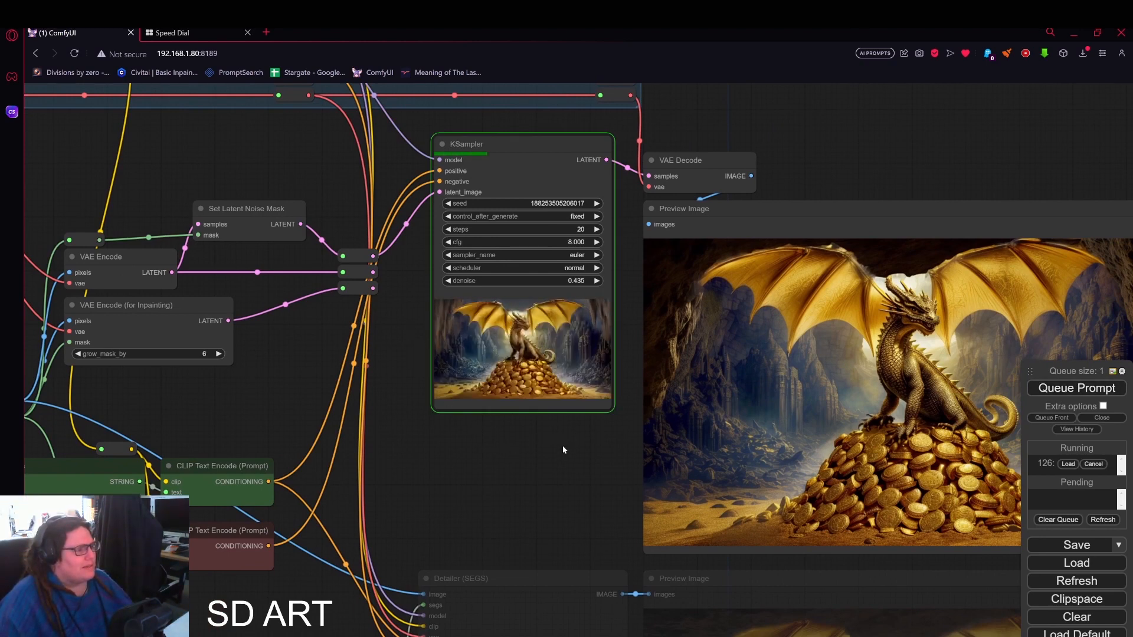
left_click_drag(563, 449, 474, 456)
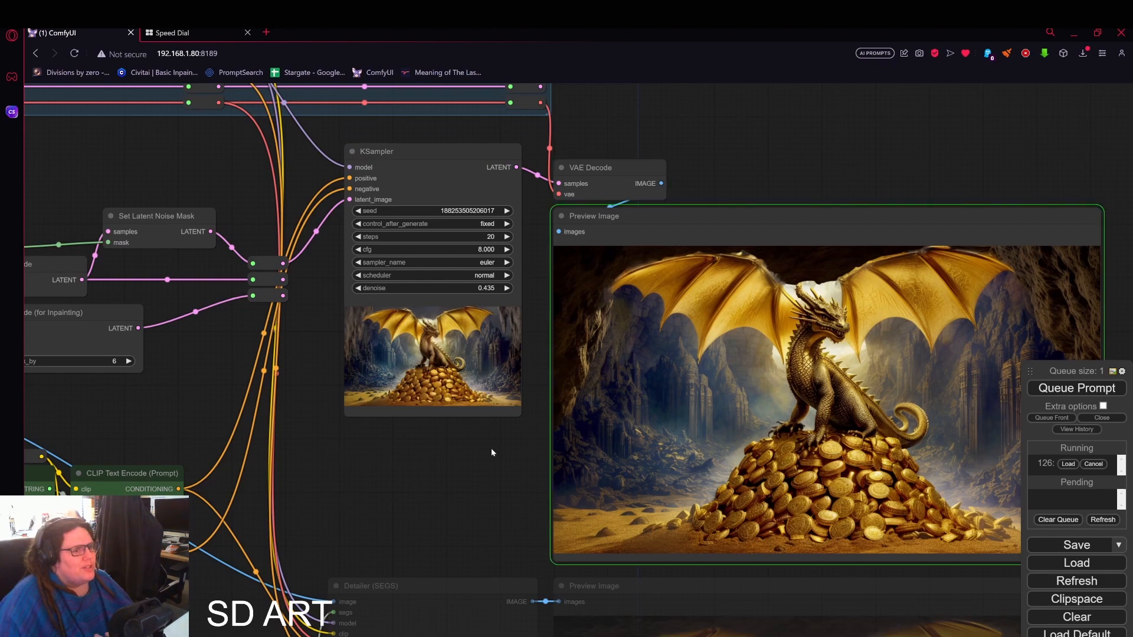
left_click_drag(538, 494, 1003, 517)
left_click_drag(385, 254, 558, 298)
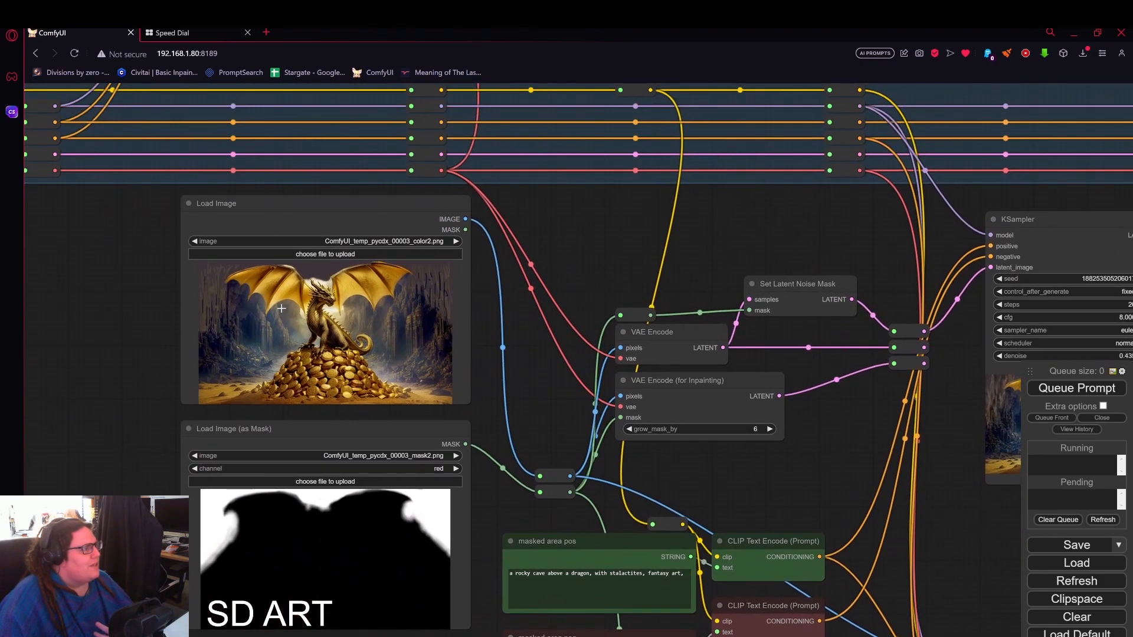
scroll(167, 263, "up", 4)
scroll(155, 283, "up", 4)
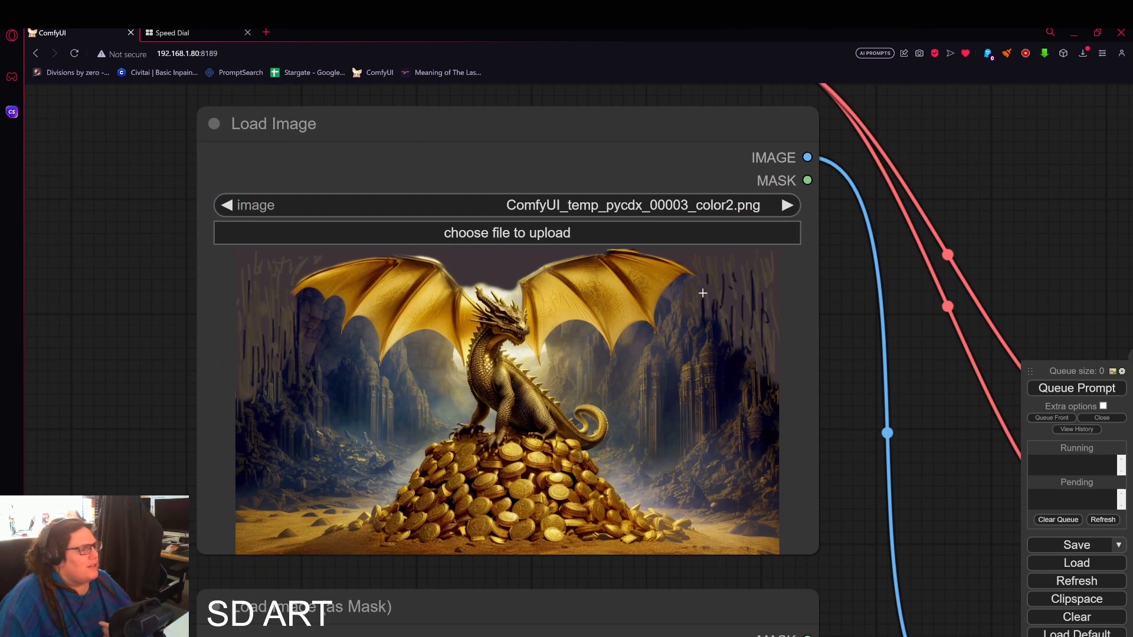
scroll(926, 372, "down", 5)
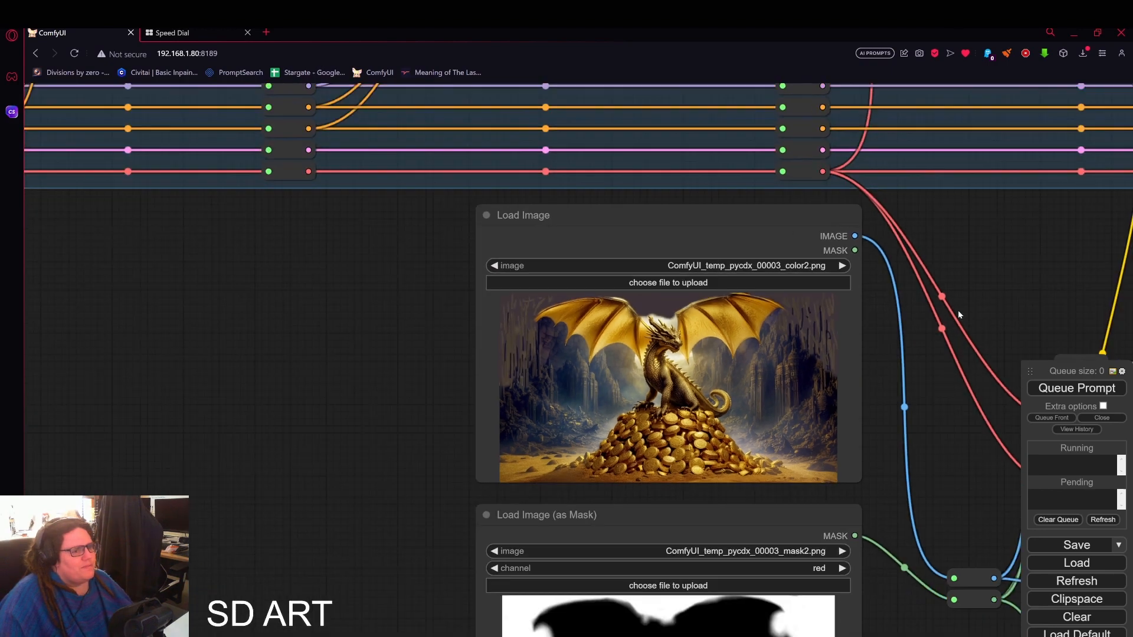
left_click_drag(958, 311, 255, 250)
left_click_drag(766, 482, 116, 438)
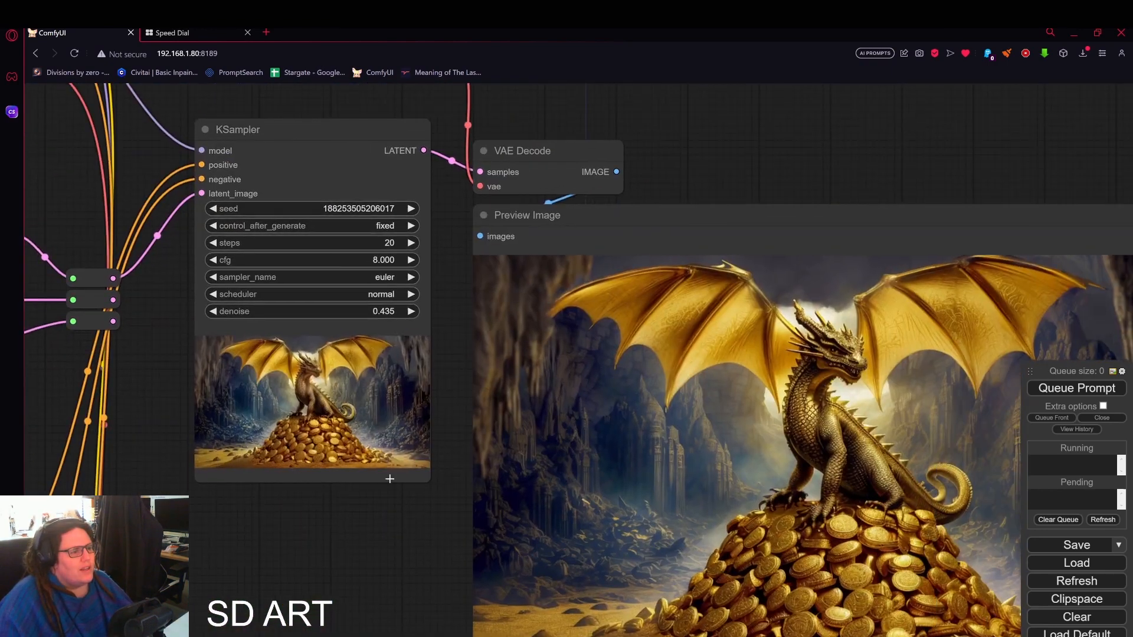
left_click_drag(390, 478, 161, 403)
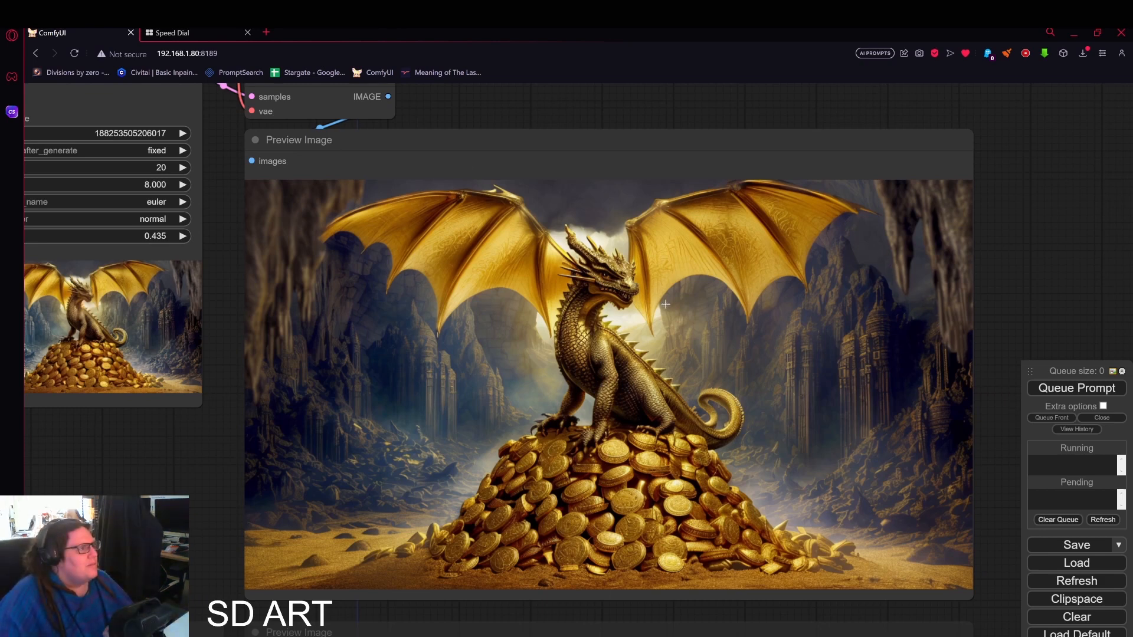
left_click_drag(263, 449, 528, 474)
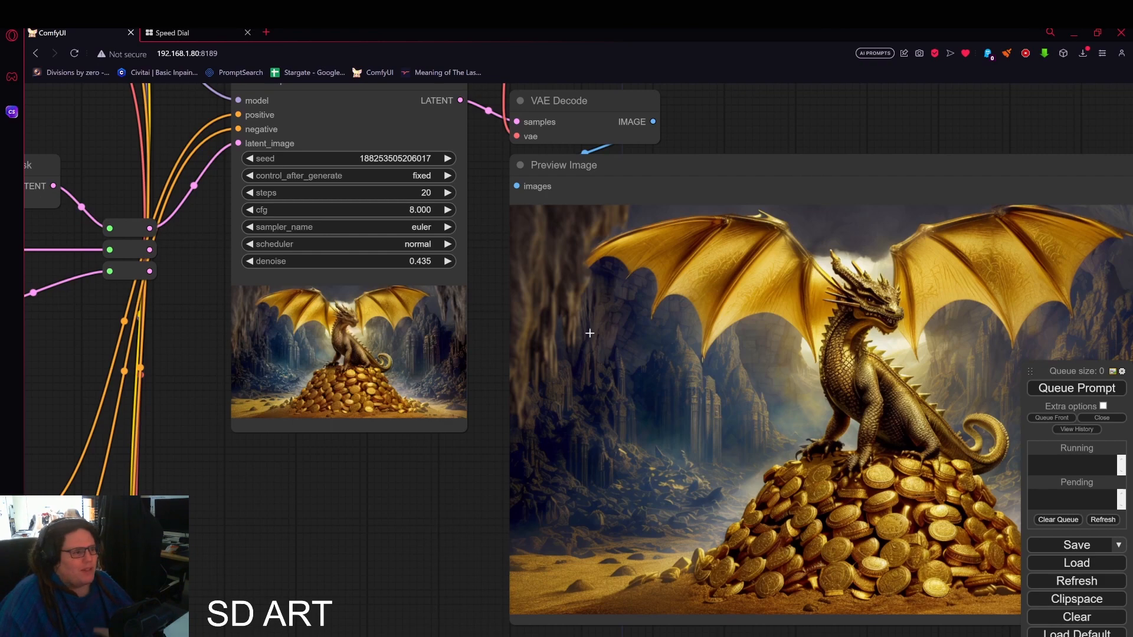
Connect the rerouted VAE Encode (for Inpainting) latent to the KSampler's latent_image input in place of Set Latent Noise Mask
left_click_drag(375, 450, 637, 423)
scroll(555, 418, "down", 2)
left_click_drag(453, 316, 606, 352)
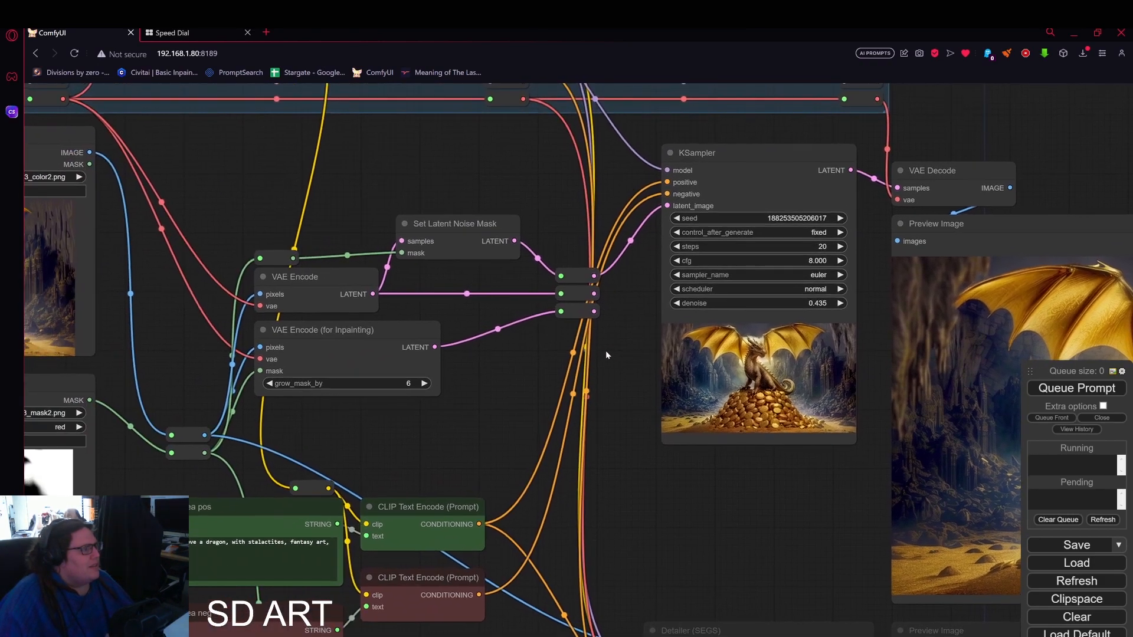
left_click_drag(487, 411, 631, 413)
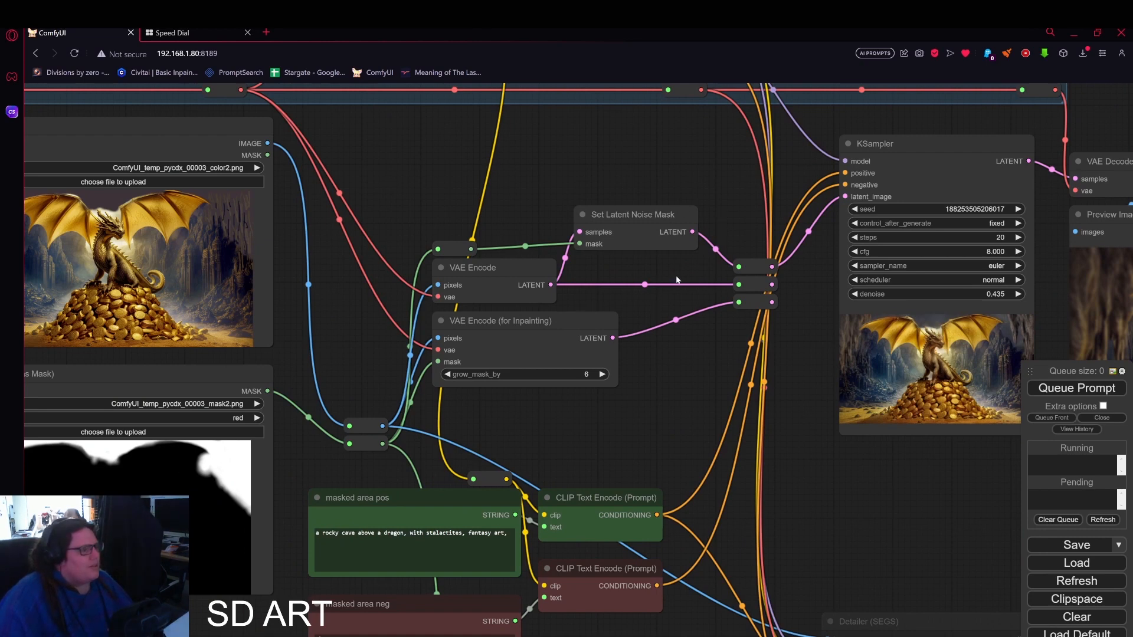
left_click_drag(571, 286, 514, 297)
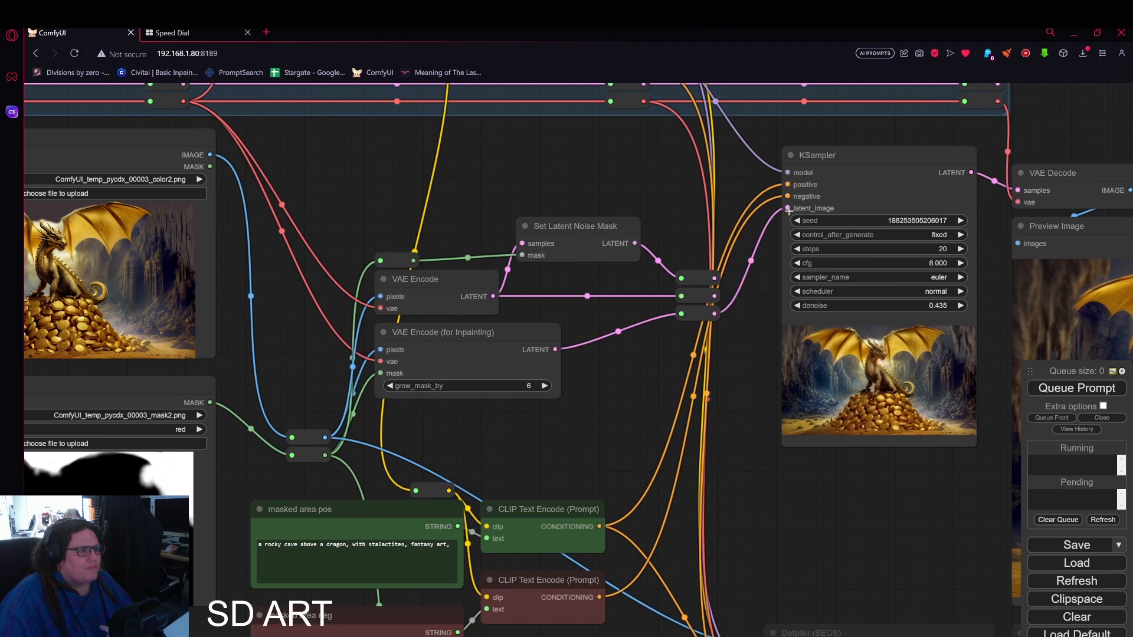
Review the checkpoints available in Load Checkpoint, including the realisticVisionV51 inpainting version, and keep the current selection
scroll(781, 210, "down", 3)
scroll(765, 225, "down", 3)
left_click_drag(593, 193, 997, 306)
scroll(456, 310, "up", 5)
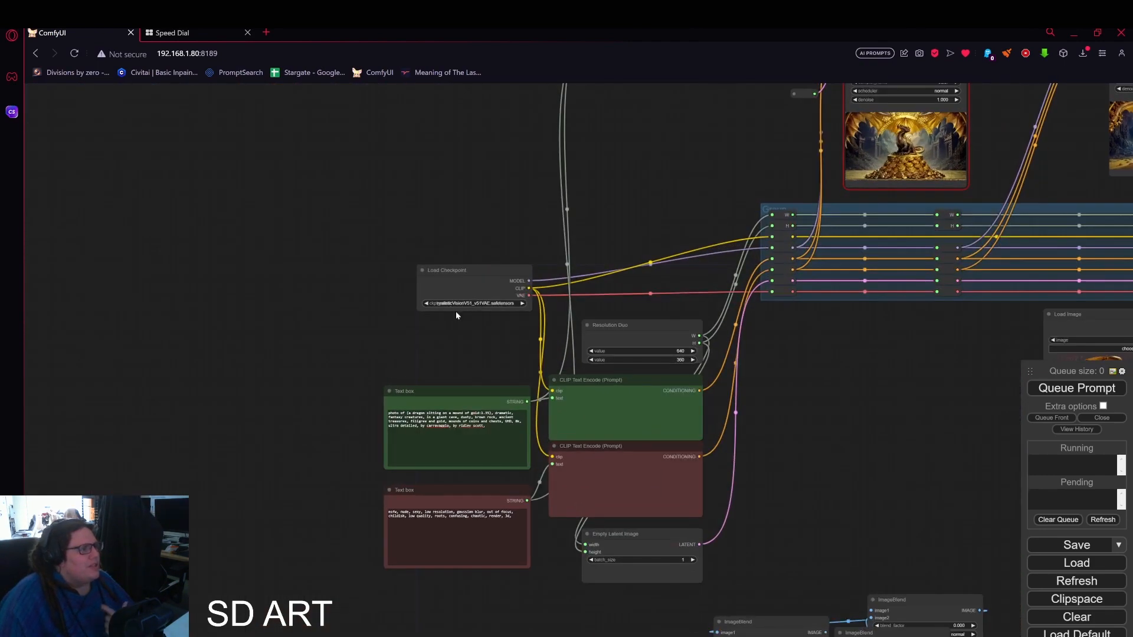
scroll(475, 319, "up", 5)
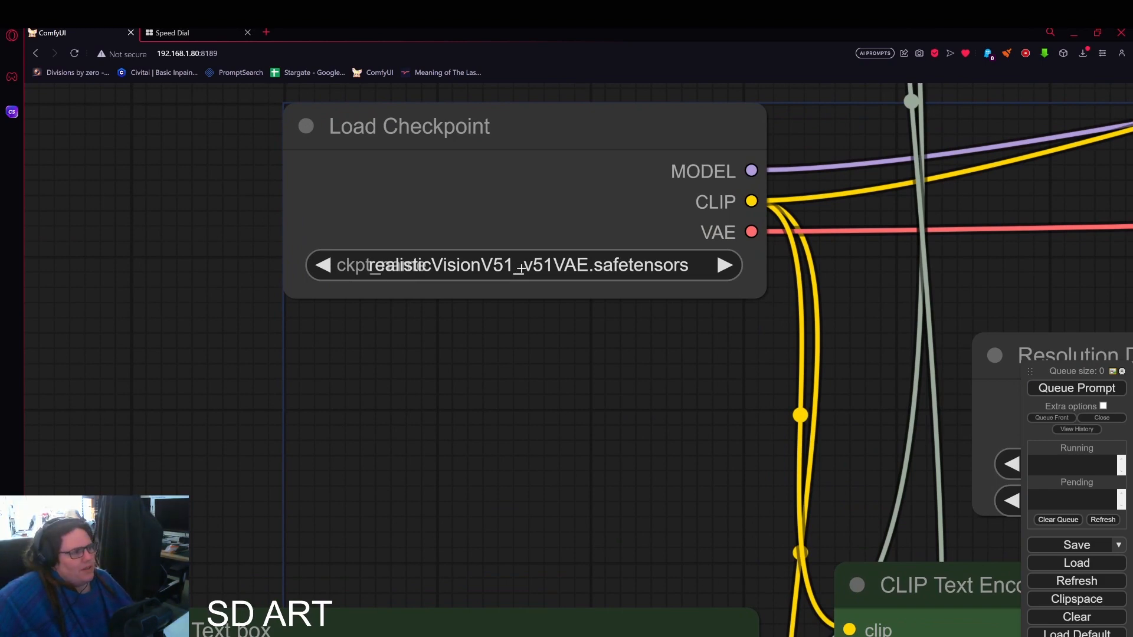
left_click(577, 269)
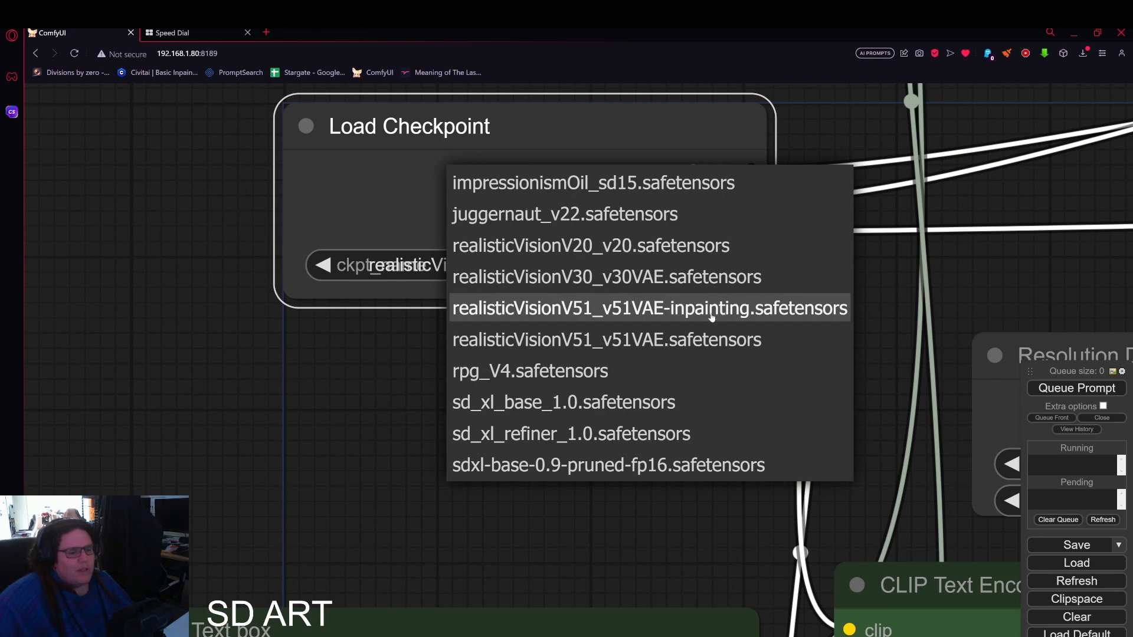
left_click(397, 322)
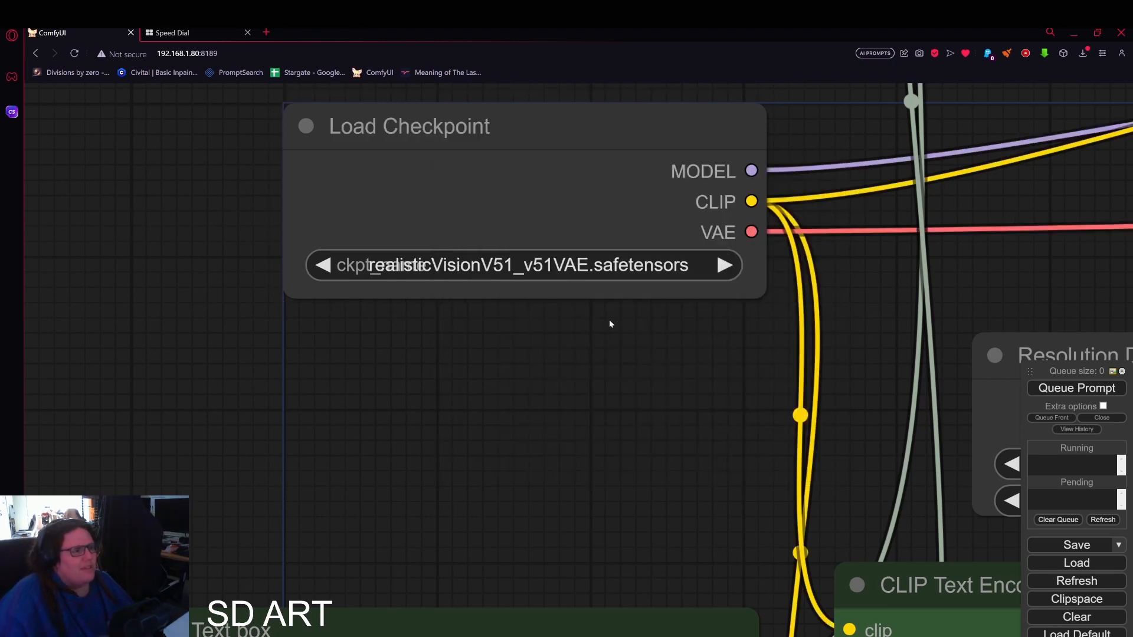
Queue the prompt using the VAE Encode (for Inpainting) latent at the KSampler
scroll(643, 328, "down", 1)
scroll(703, 364, "down", 5)
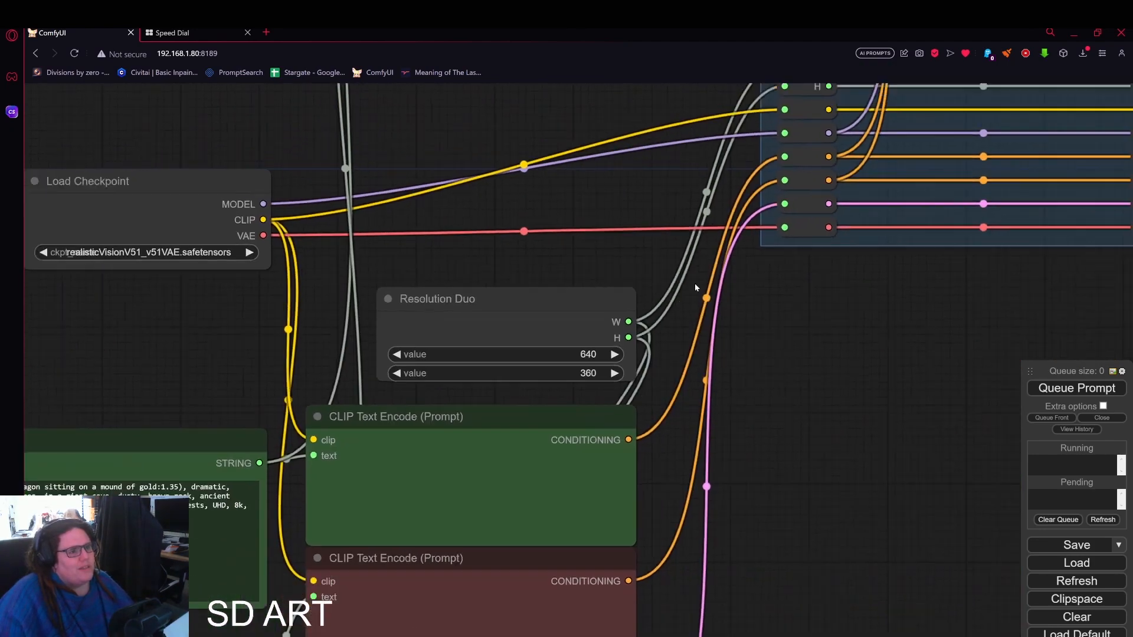
scroll(695, 287, "down", 4)
left_click_drag(689, 301, 341, 246)
left_click_drag(711, 351, 512, 294)
scroll(513, 296, "down", 3)
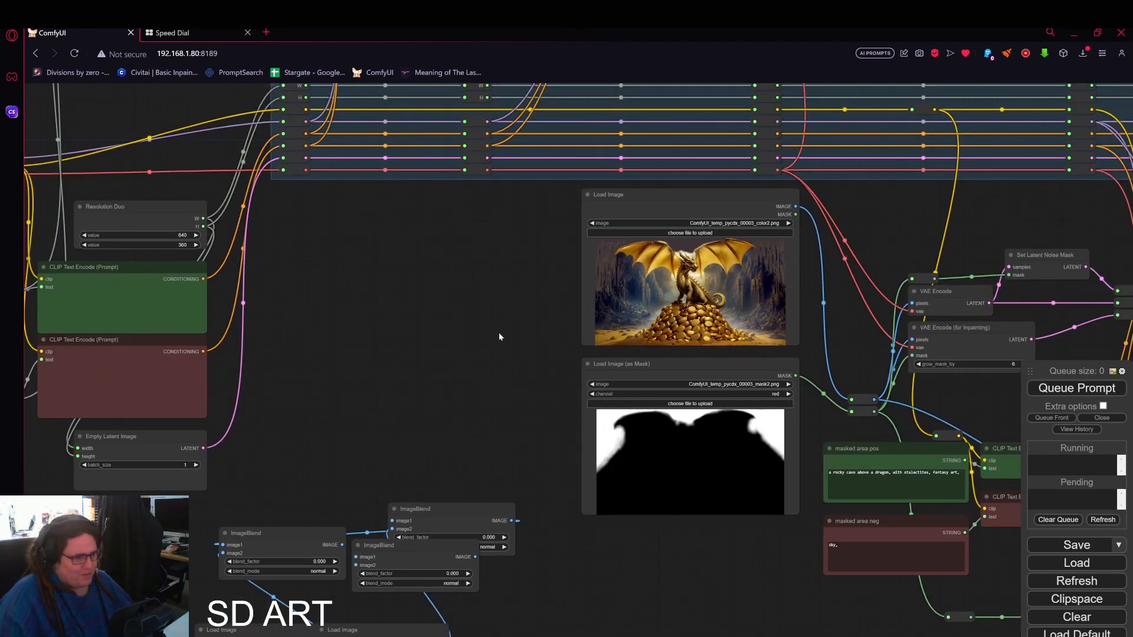
left_click_drag(499, 337, 234, 302)
left_click_drag(682, 370, 538, 375)
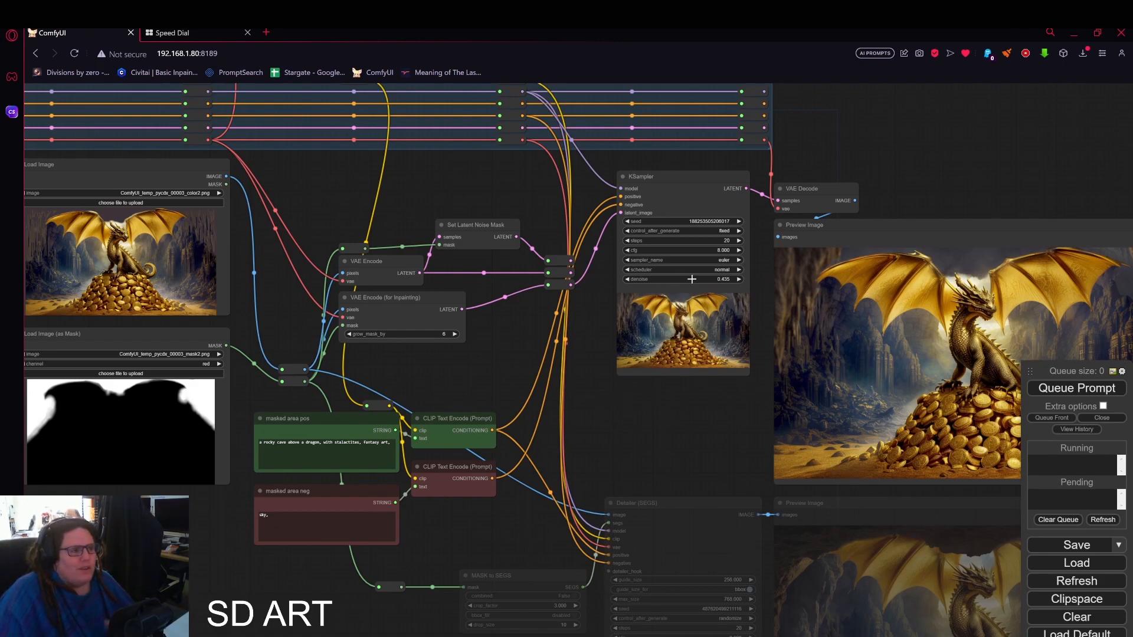
left_click_drag(695, 433, 454, 409)
scroll(587, 413, "up", 2)
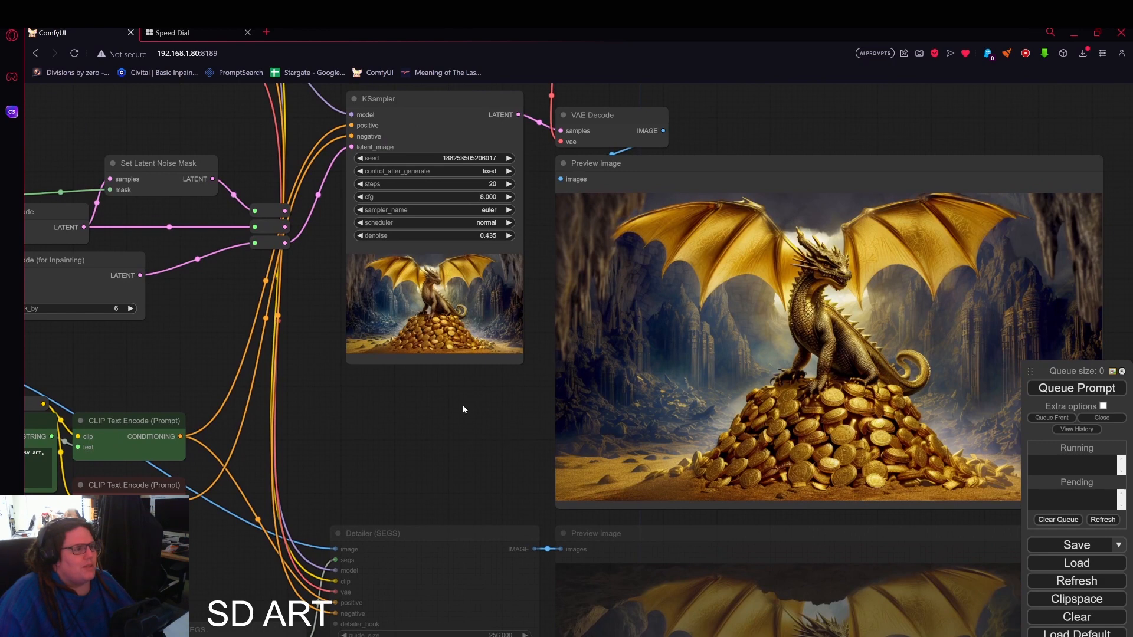
left_click(1069, 387)
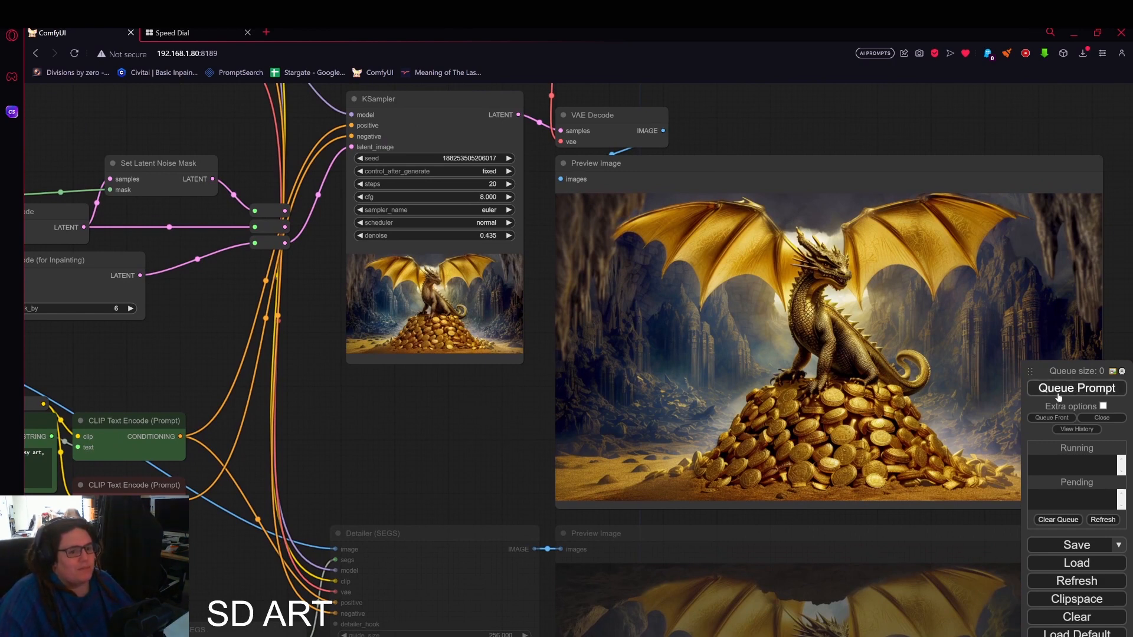
left_click(1064, 389)
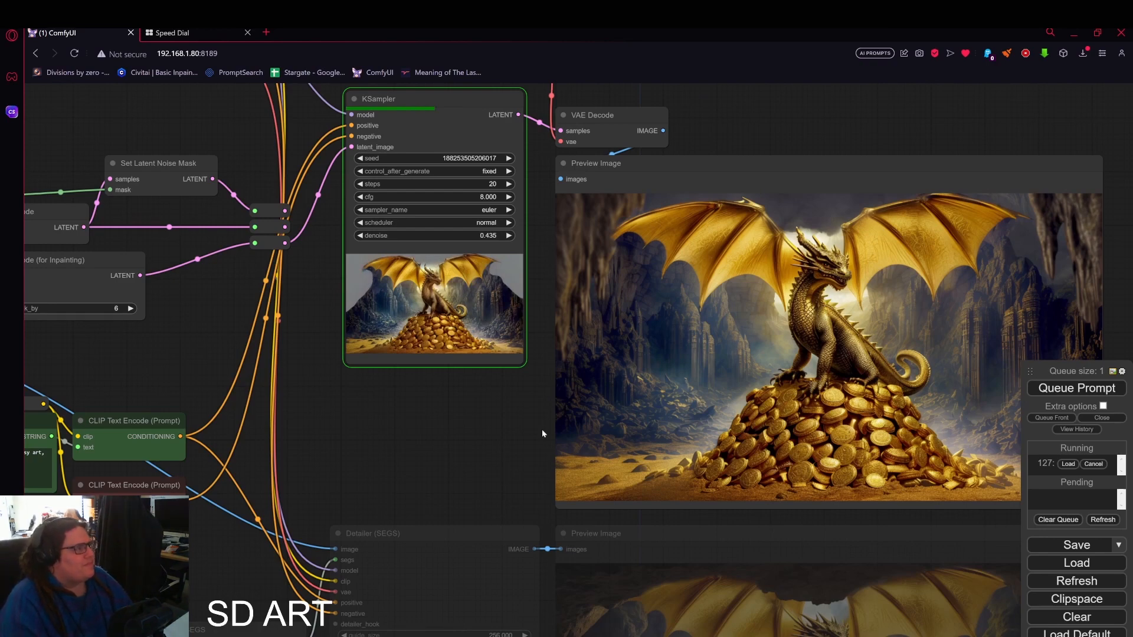
Examine the masked areas in the new preview alongside the KSampler settings and the VAE Encode (for Inpainting) node
left_click_drag(433, 415, 641, 443)
left_click_drag(357, 370, 495, 369)
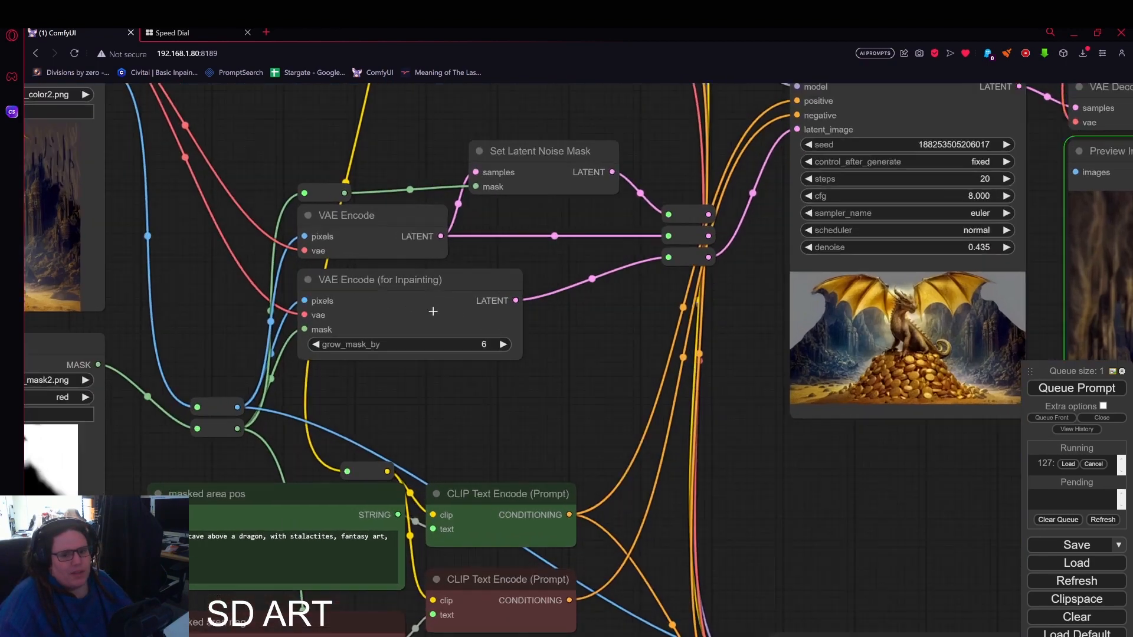
scroll(419, 305, "up", 3)
left_click_drag(817, 466, 597, 411)
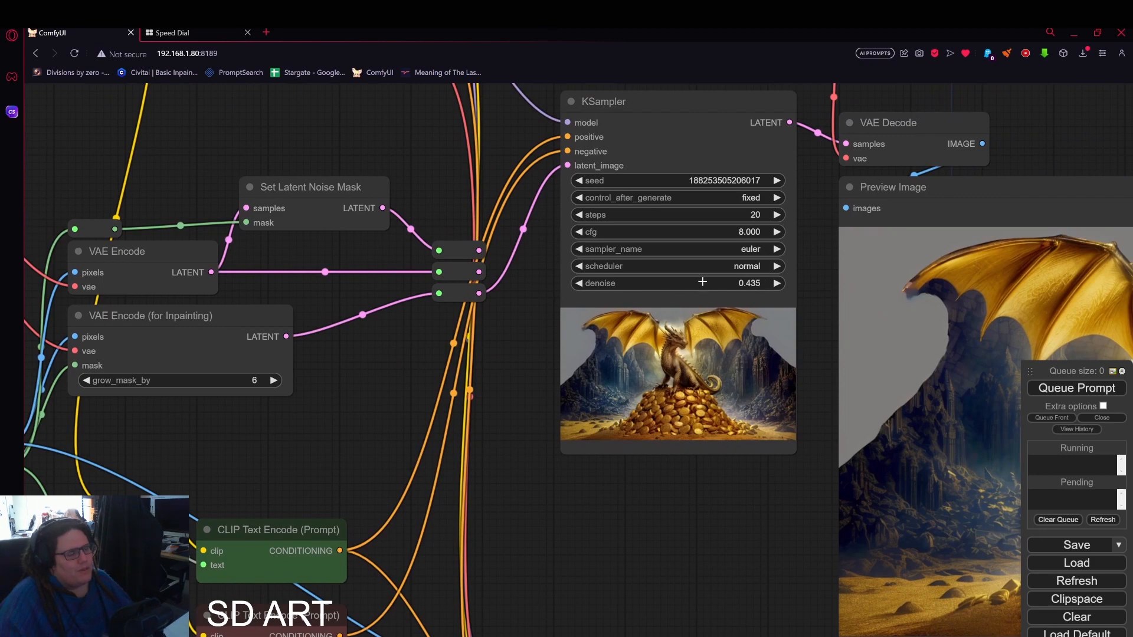
left_click_drag(780, 496, 488, 493)
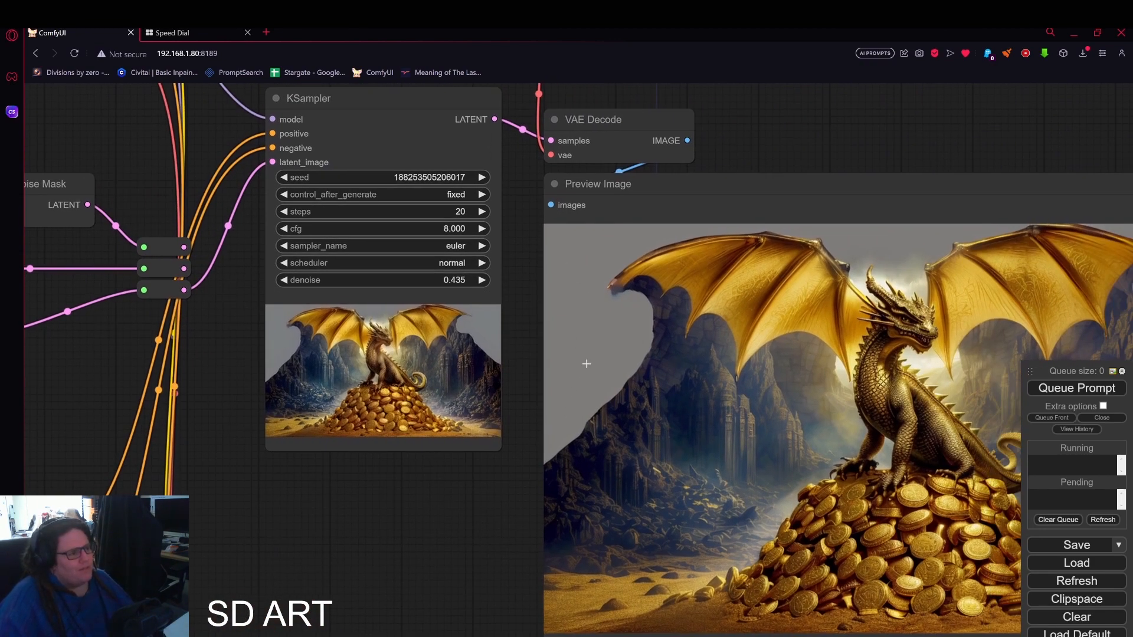
left_click_drag(434, 502, 859, 422)
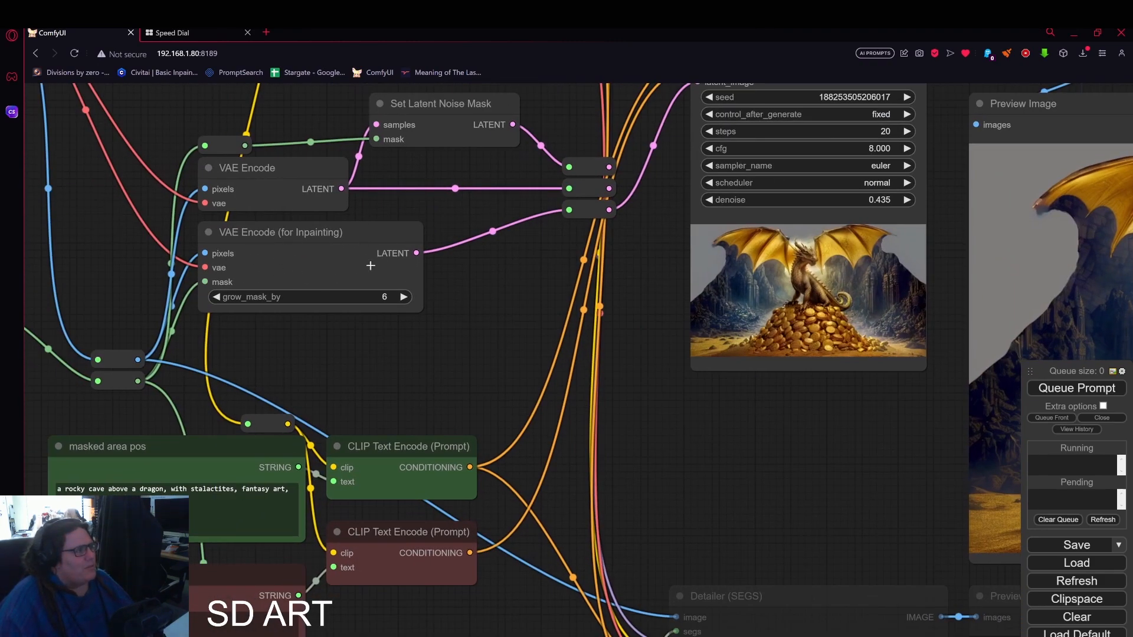
Set the KSampler's denoise to 1.000 for the VAE Encode (for Inpainting) latent
left_click_drag(546, 267, 334, 382)
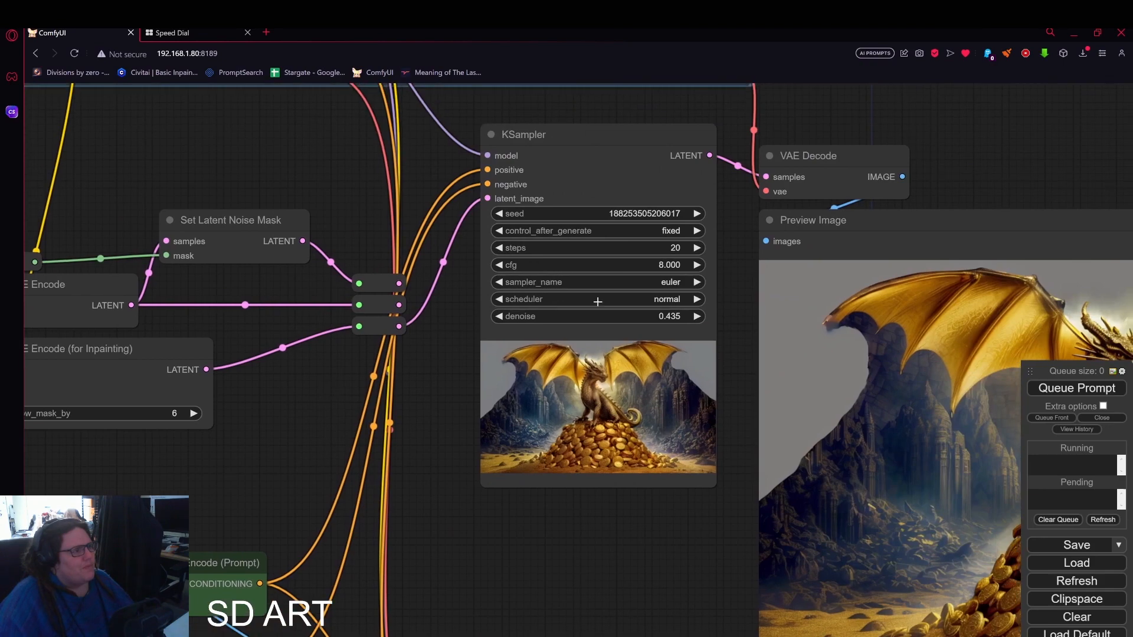
left_click_drag(592, 317, 689, 315)
left_click_drag(311, 412, 487, 370)
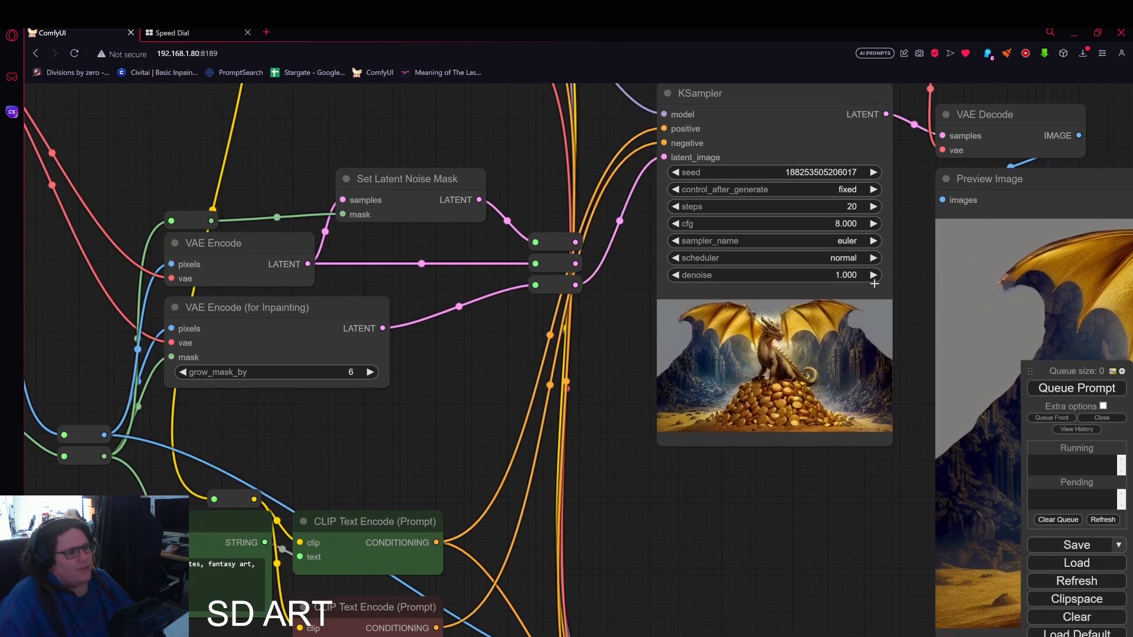
Queue the prompt at full denoise and examine the inpainted cave around the dragon in the preview
left_click_drag(882, 499, 692, 473)
key("ctrl+Return")
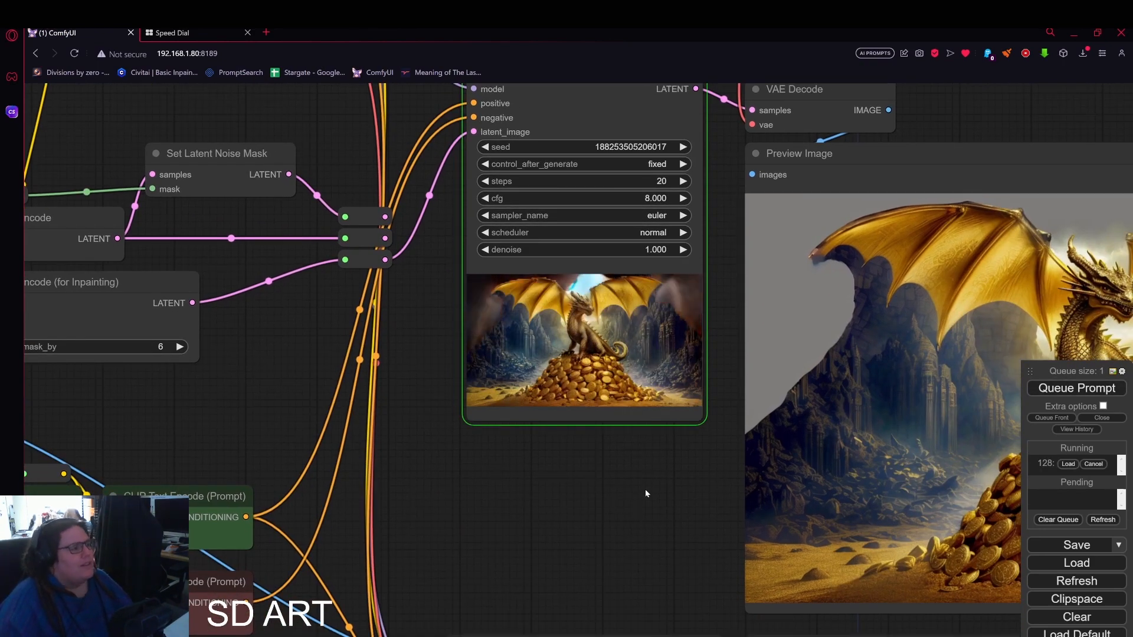
left_click_drag(643, 491, 492, 469)
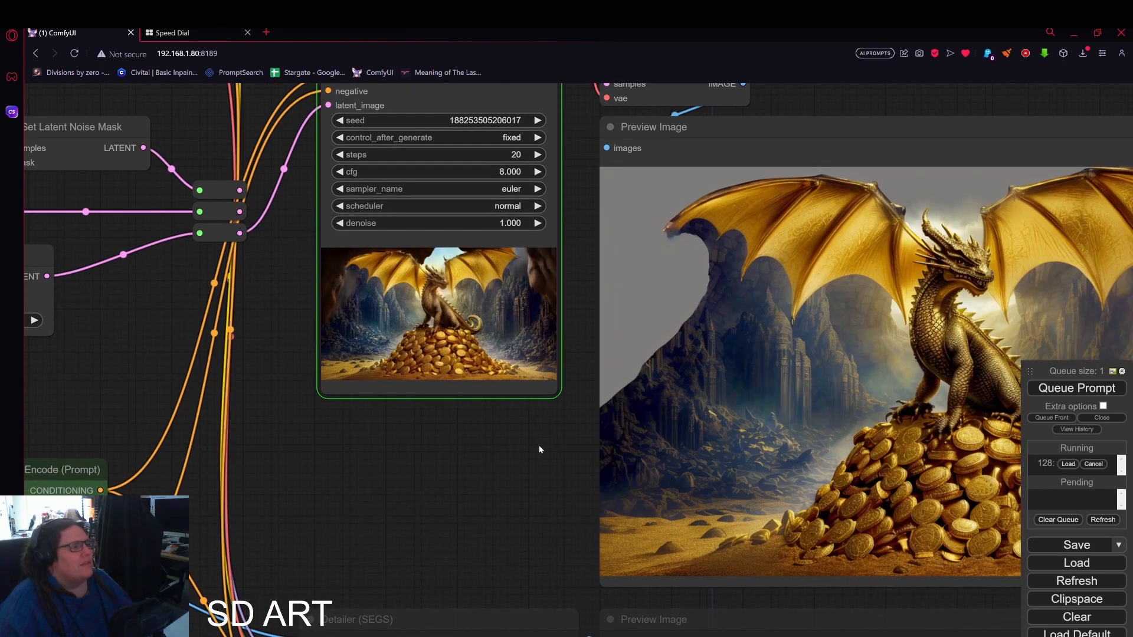
left_click_drag(540, 452, 482, 449)
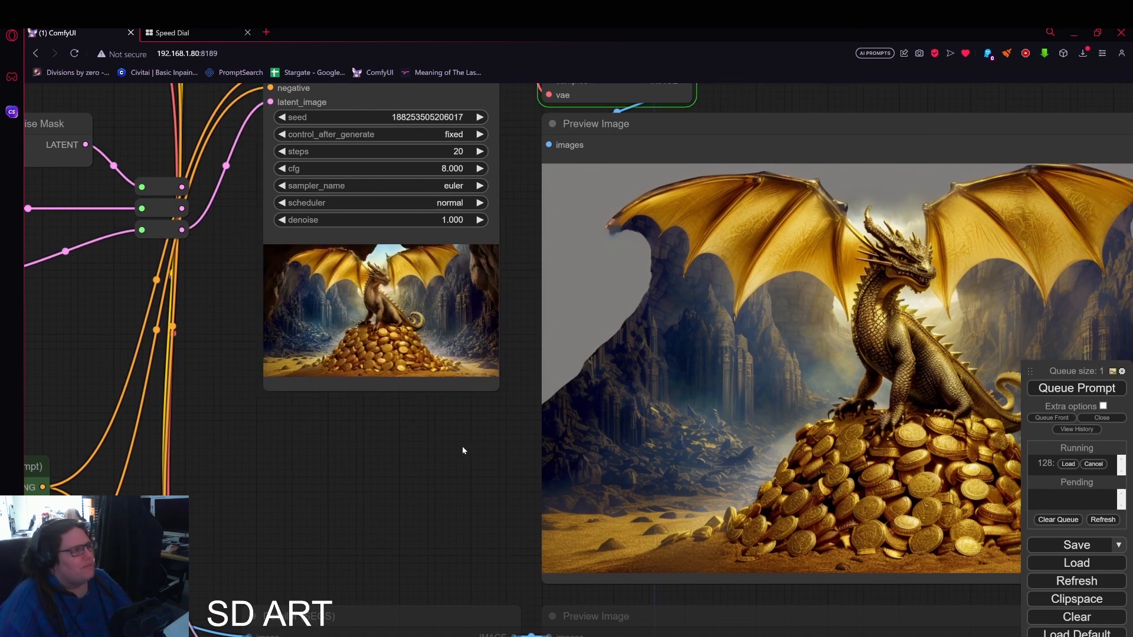
left_click_drag(463, 450, 200, 455)
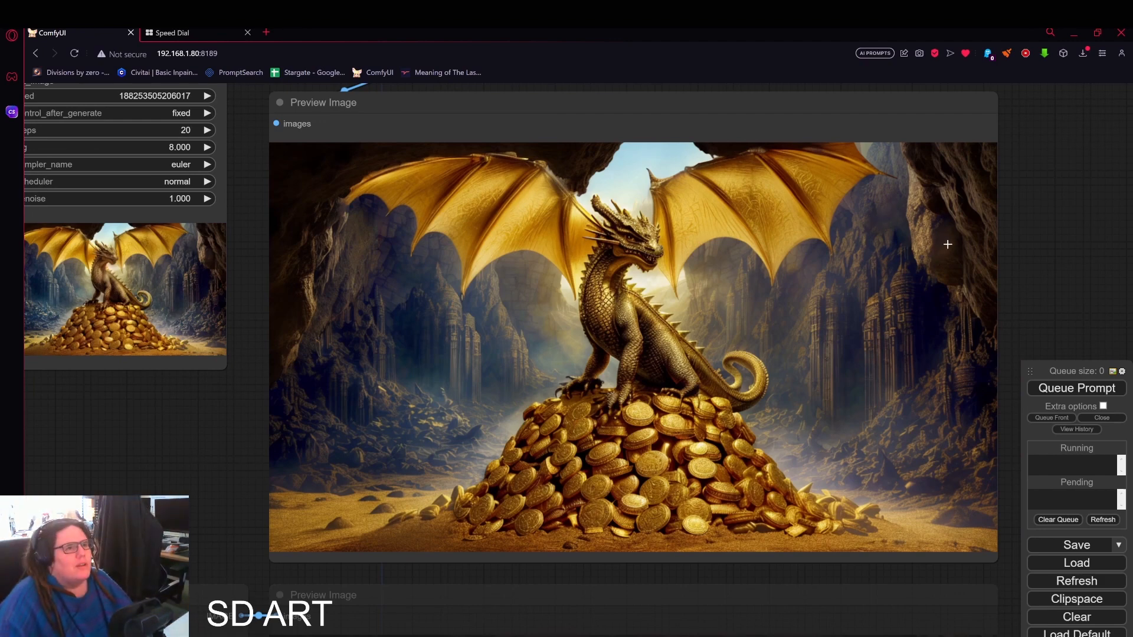
Examine the inpainted rock and blending along the dragon's wing edges in the upper preview
scroll(932, 259, "down", 2)
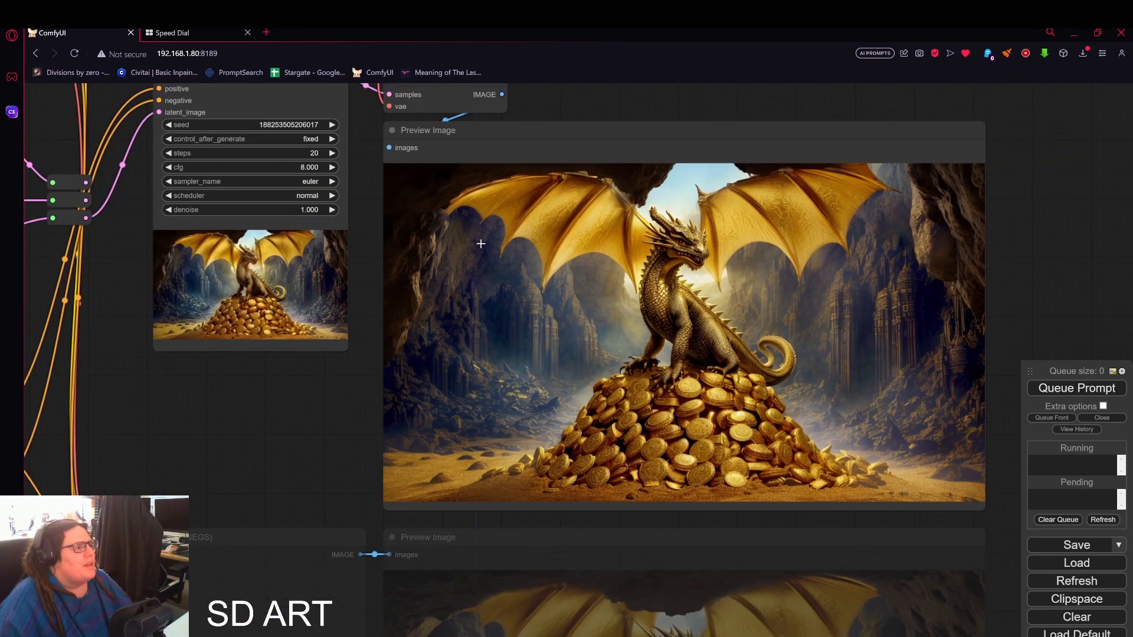
scroll(472, 236, "up", 5)
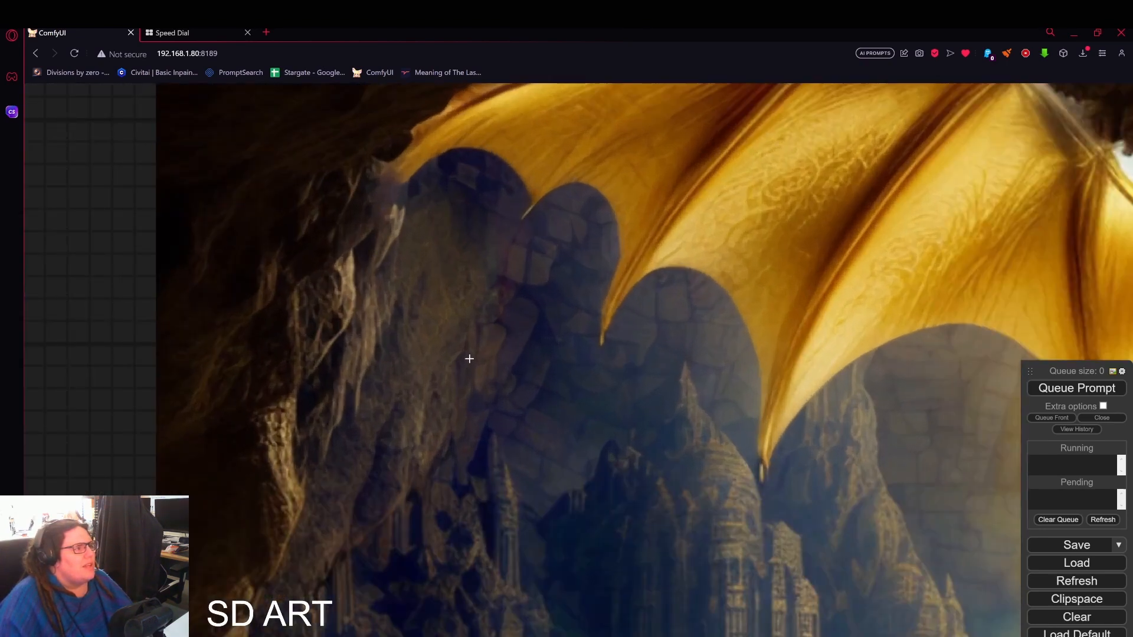
scroll(469, 358, "down", 5)
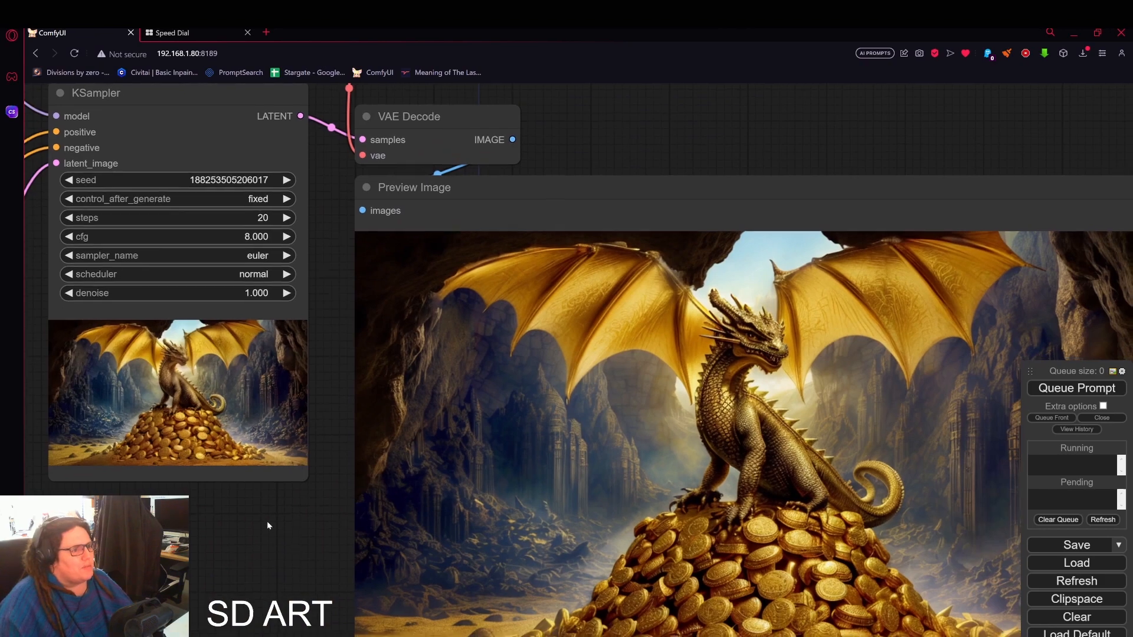
left_click_drag(266, 522, 199, 478)
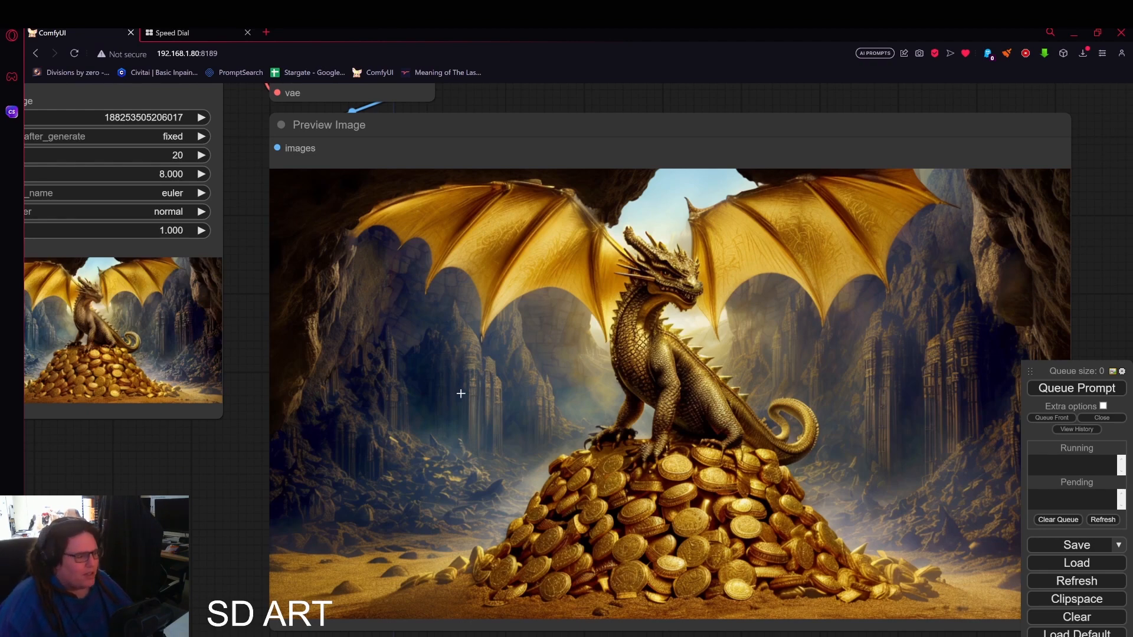
Re-enable the MASK to SEGS, Detailer (SEGS) and connected Preview Image nodes together
scroll(460, 394, "down", 8)
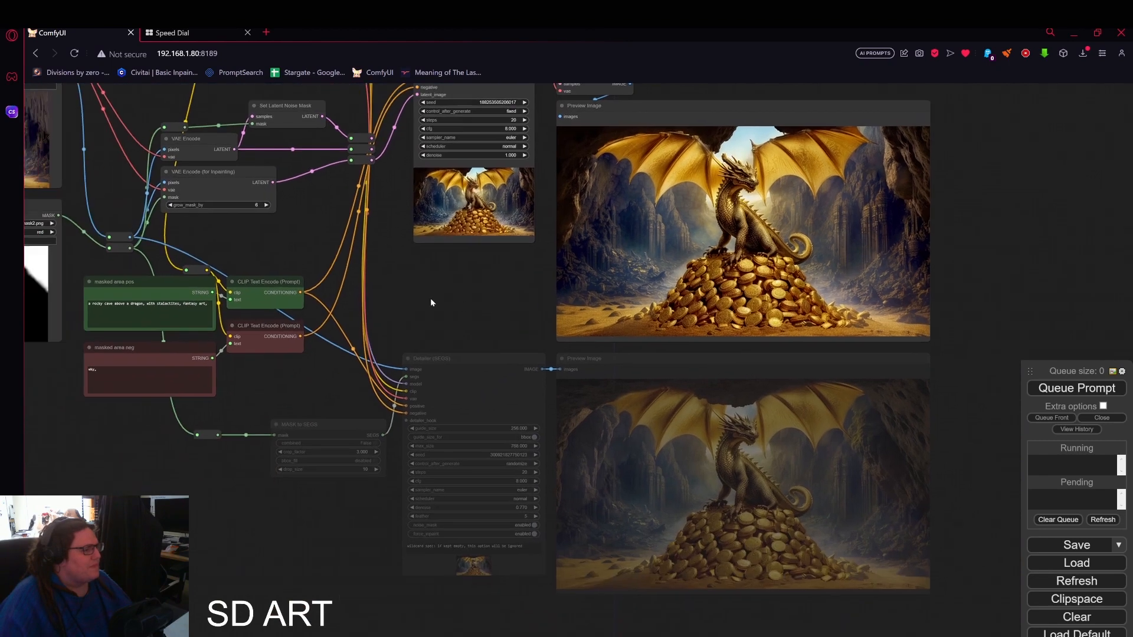
left_click_drag(430, 299, 504, 239)
scroll(575, 266, "up", 5)
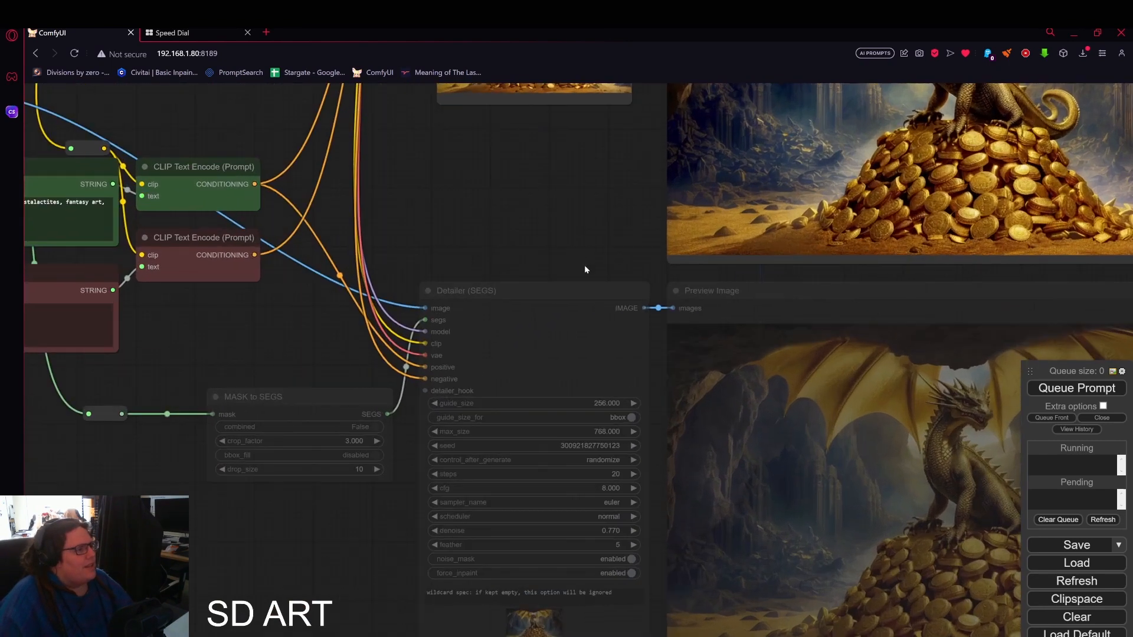
left_click_drag(586, 269, 414, 162)
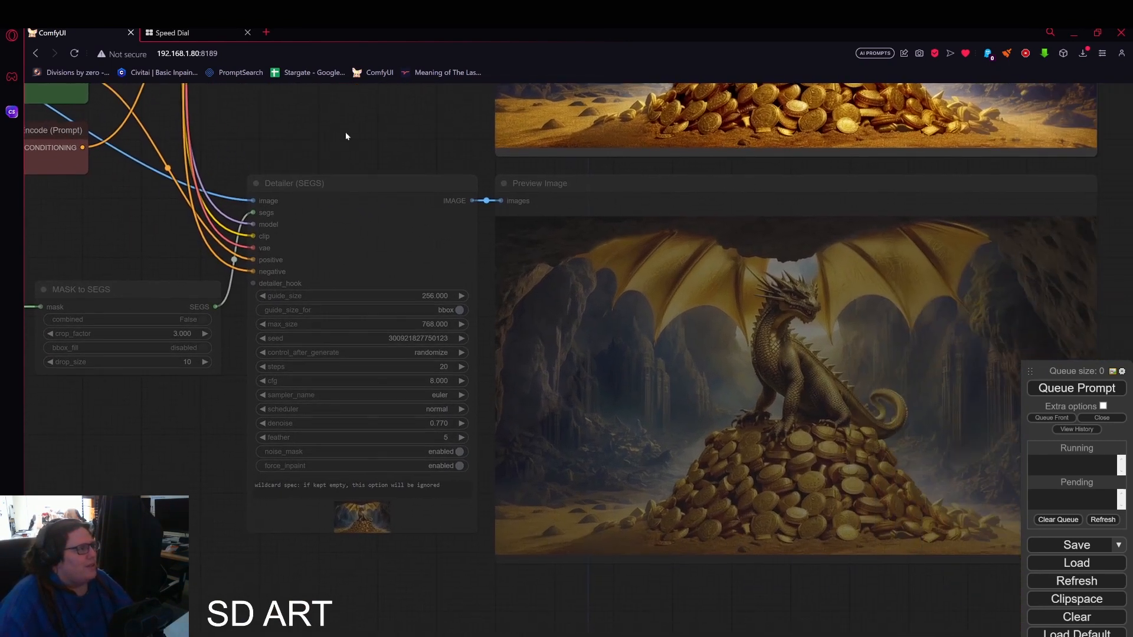
left_click_drag(347, 137, 448, 180)
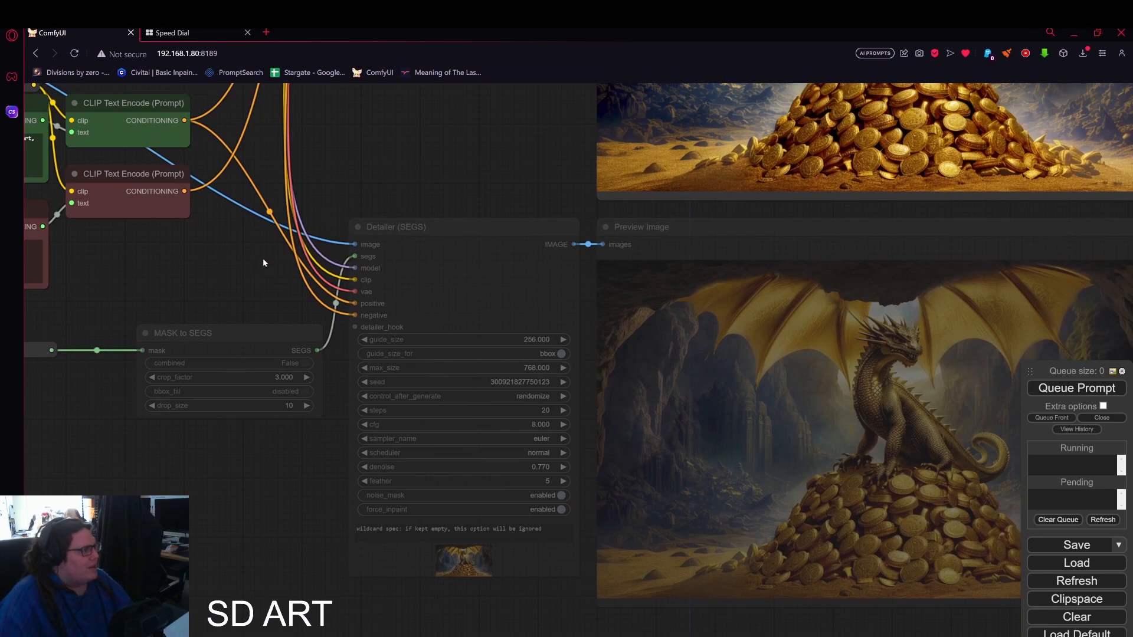
scroll(368, 254, "down", 2)
scroll(557, 239, "down", 2)
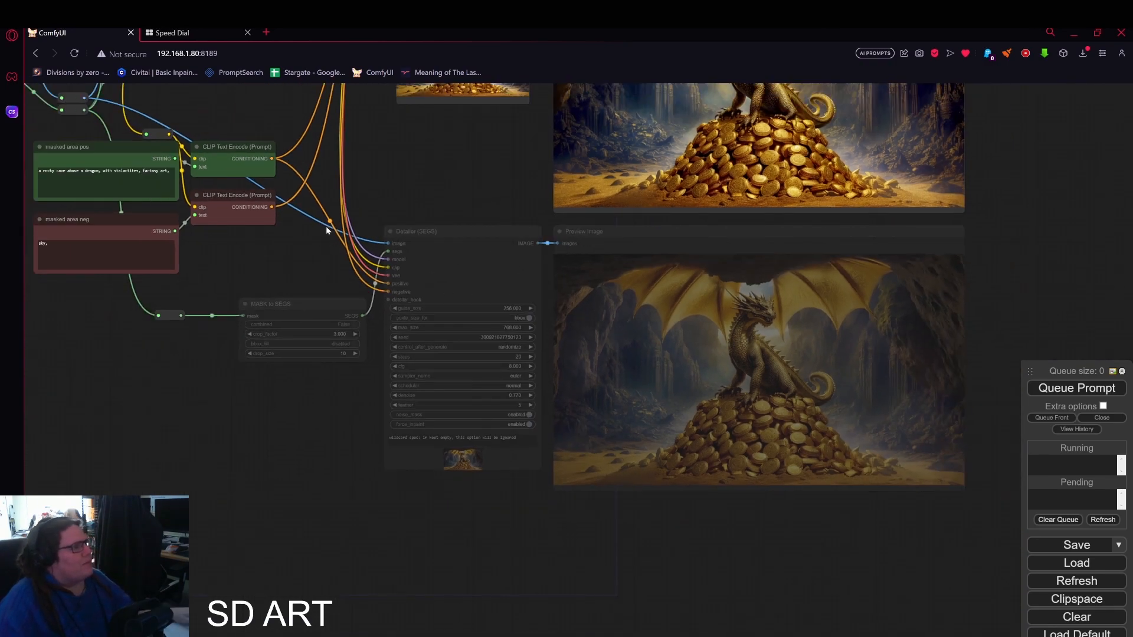
left_click_drag(303, 237, 747, 412)
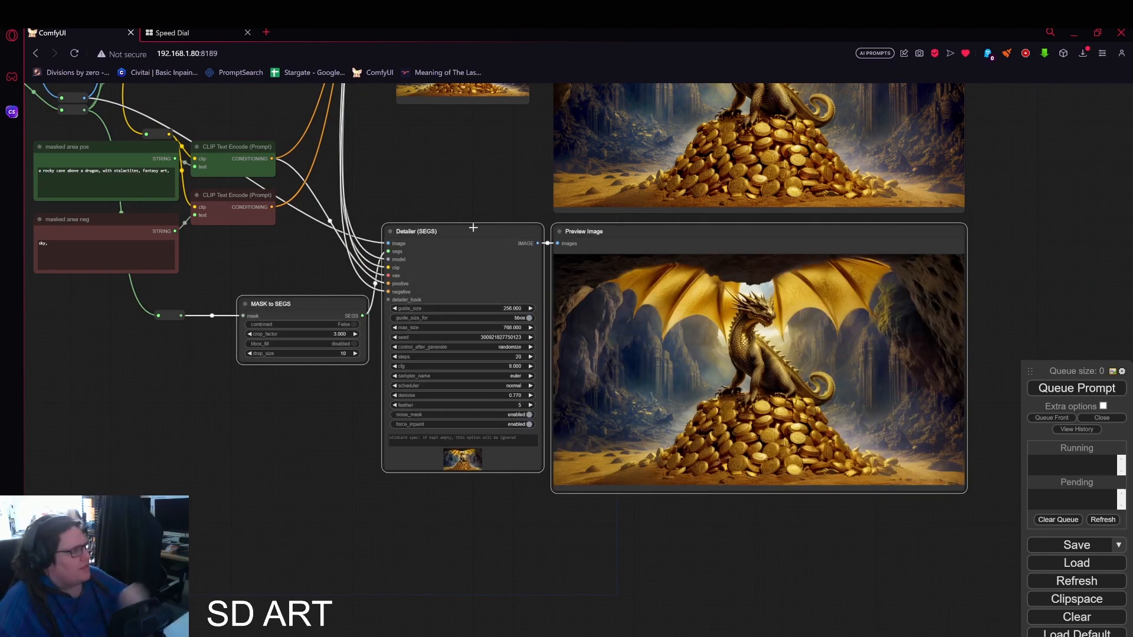
Look through the ImpactPack node categories available for adding, including Util, Operation, Detailer and Upscale, and close the list without adding a node
left_click_drag(448, 176, 458, 229)
right_click(433, 204)
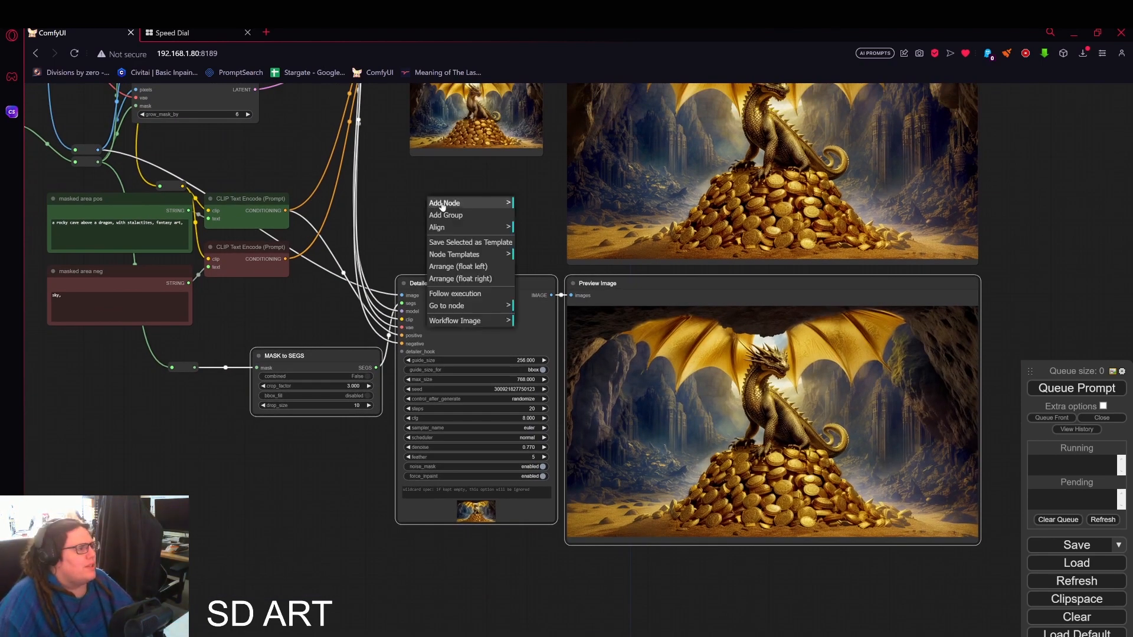
left_click(448, 203)
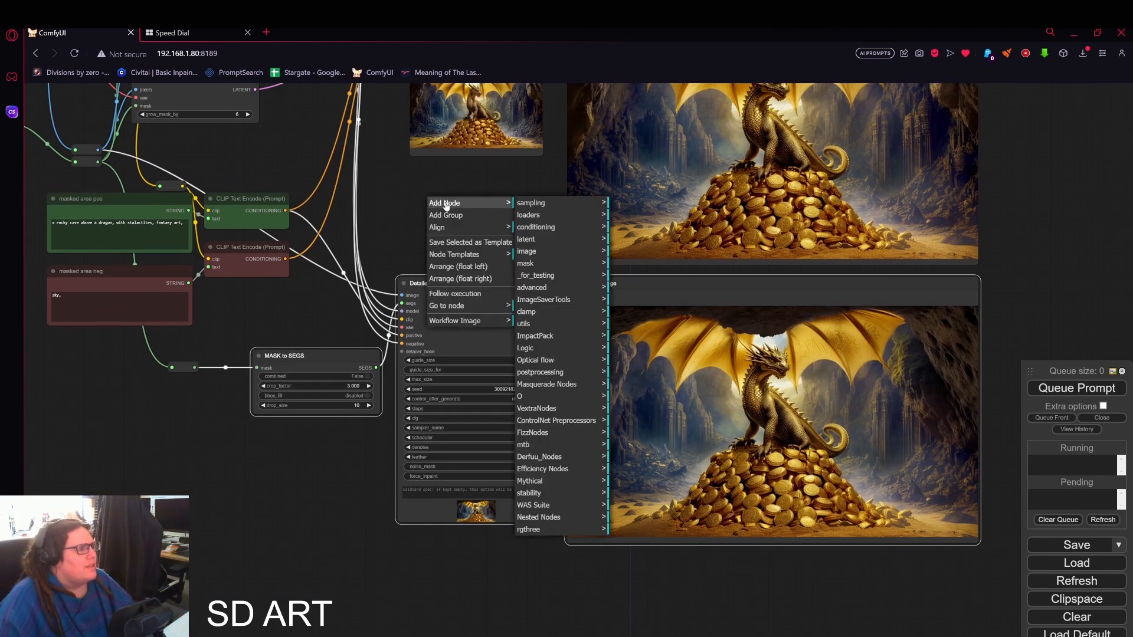
left_click(546, 336)
left_click(664, 206)
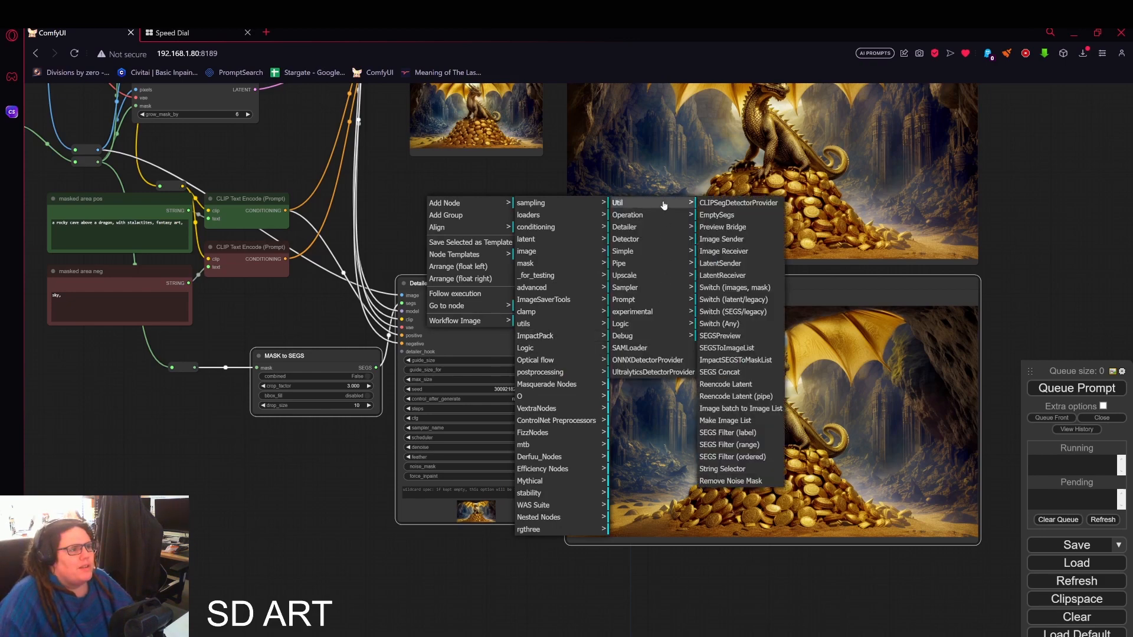
left_click(663, 217)
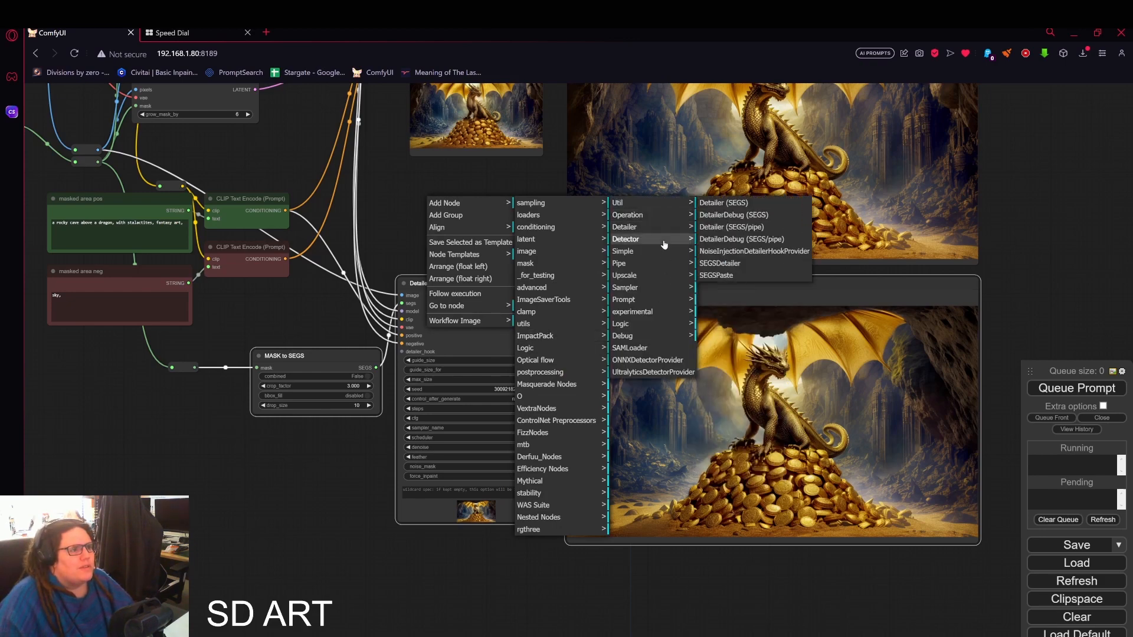
left_click(663, 240)
left_click(663, 252)
left_click(663, 276)
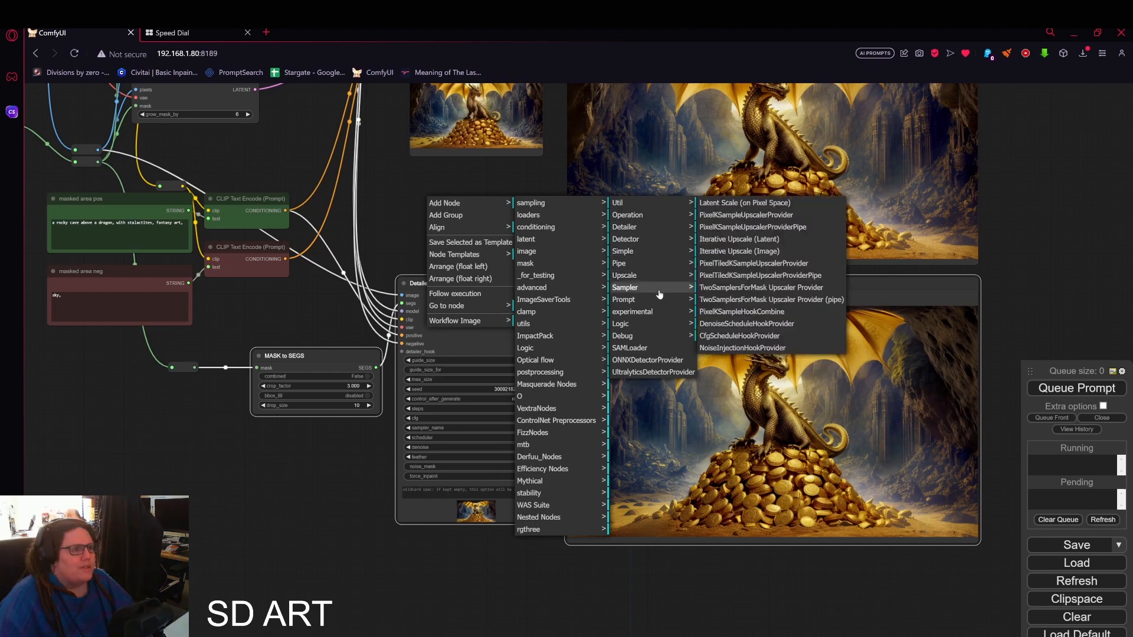
left_click(663, 288)
left_click(661, 311)
left_click(660, 323)
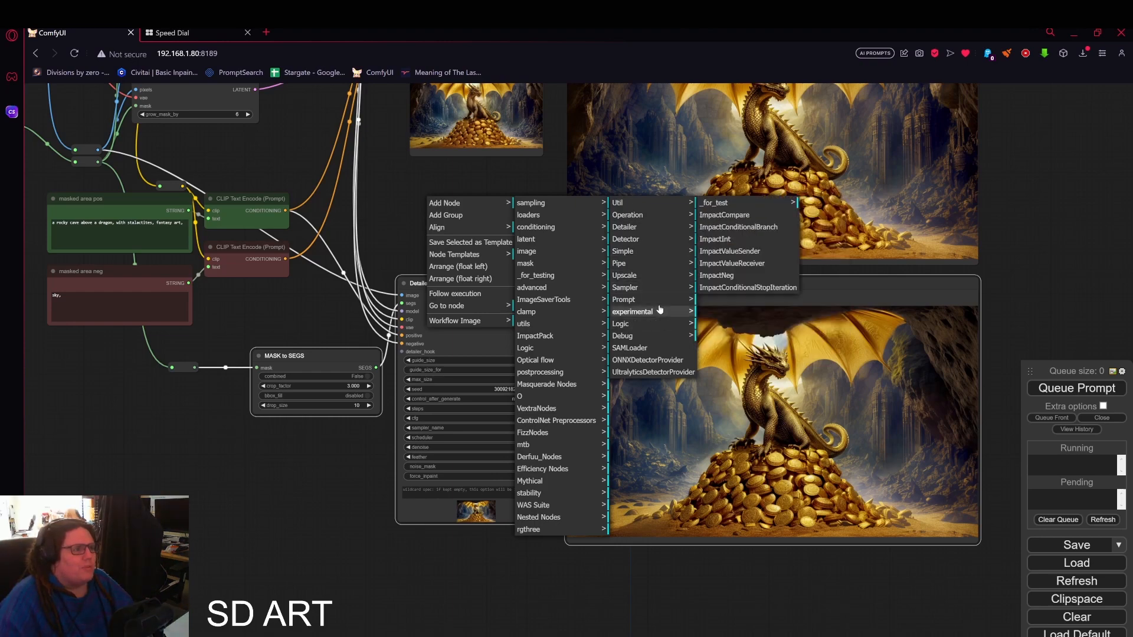
left_click(660, 299)
left_click(658, 276)
left_click(652, 240)
left_click(652, 215)
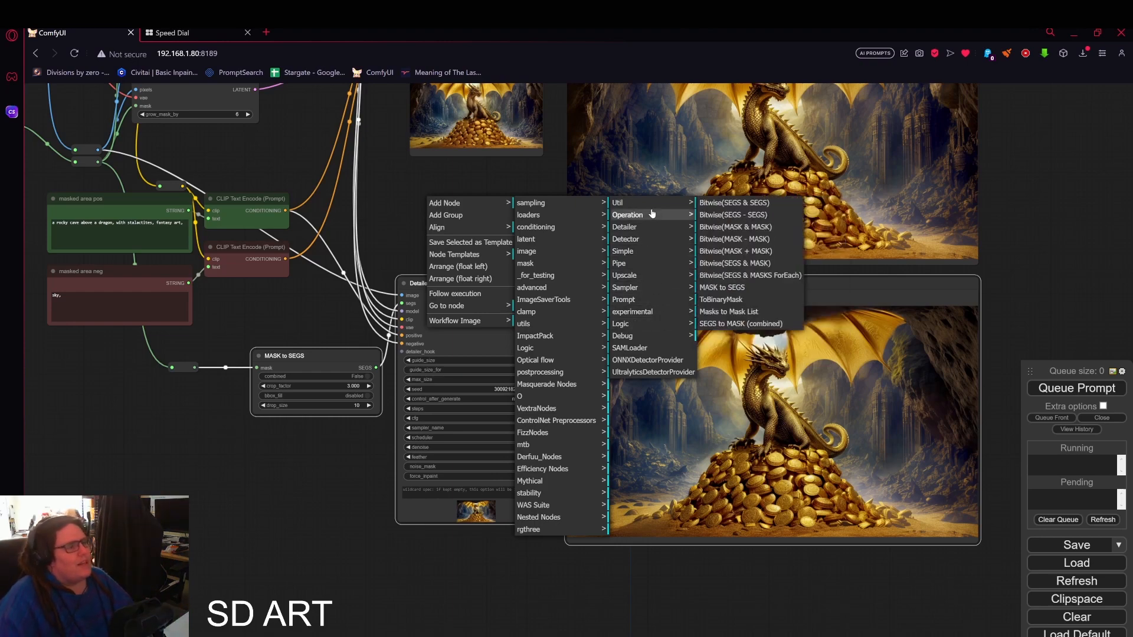
left_click(652, 205)
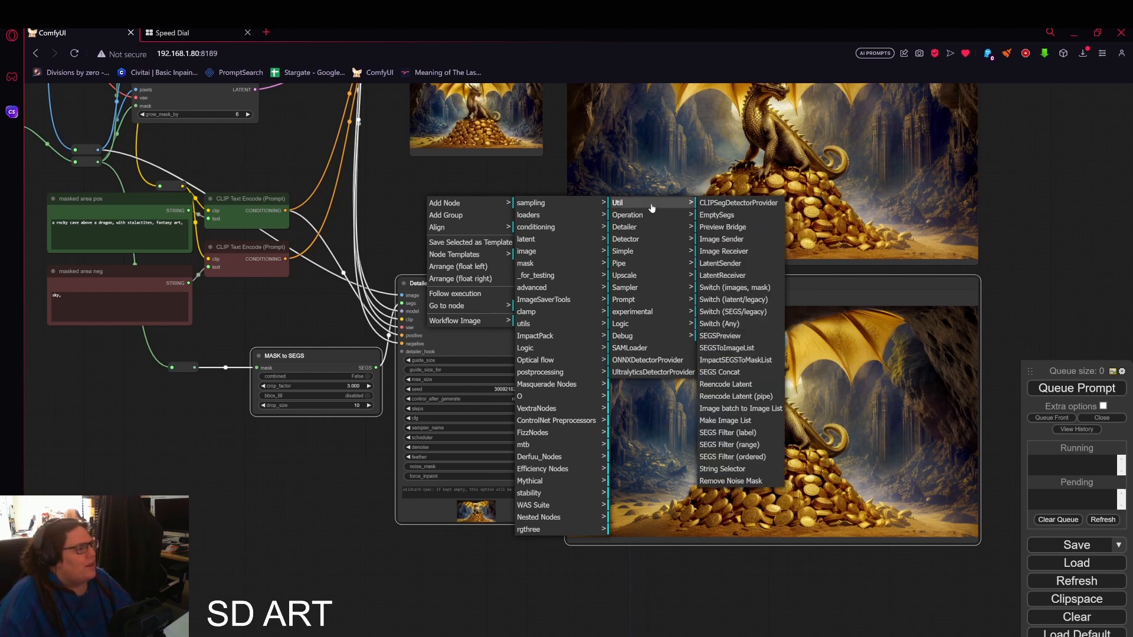
left_click(427, 169)
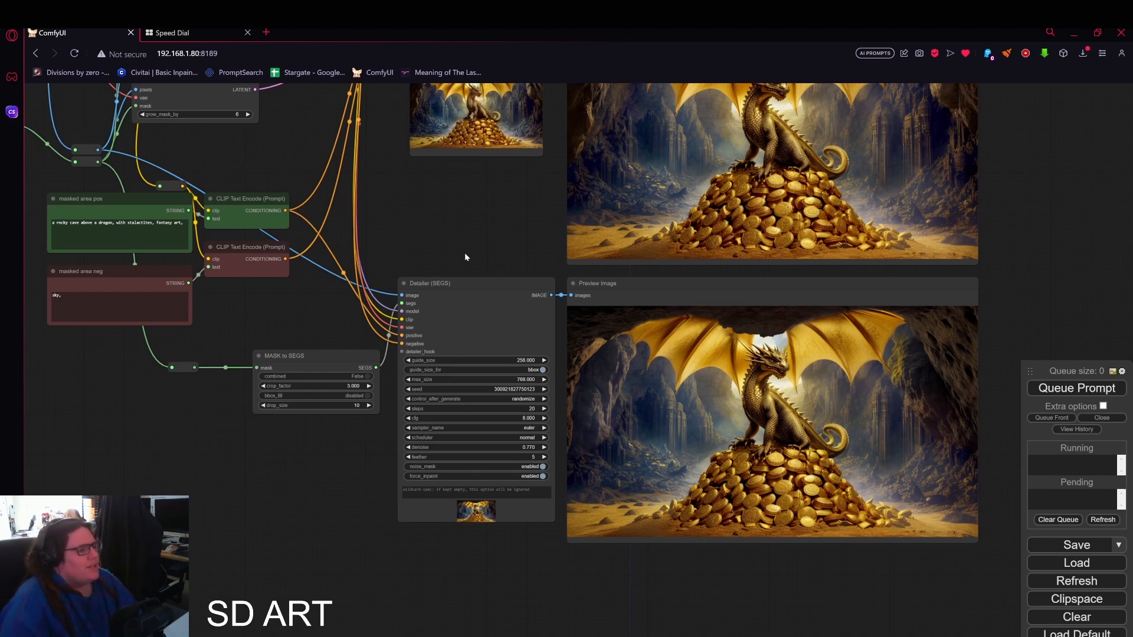
Examine the Detailer (SEGS) node's inputs and settings, including guide size, denoise, feather, noise_mask and force_inpaint, alongside MASK to SEGS
left_click_drag(433, 252, 507, 231)
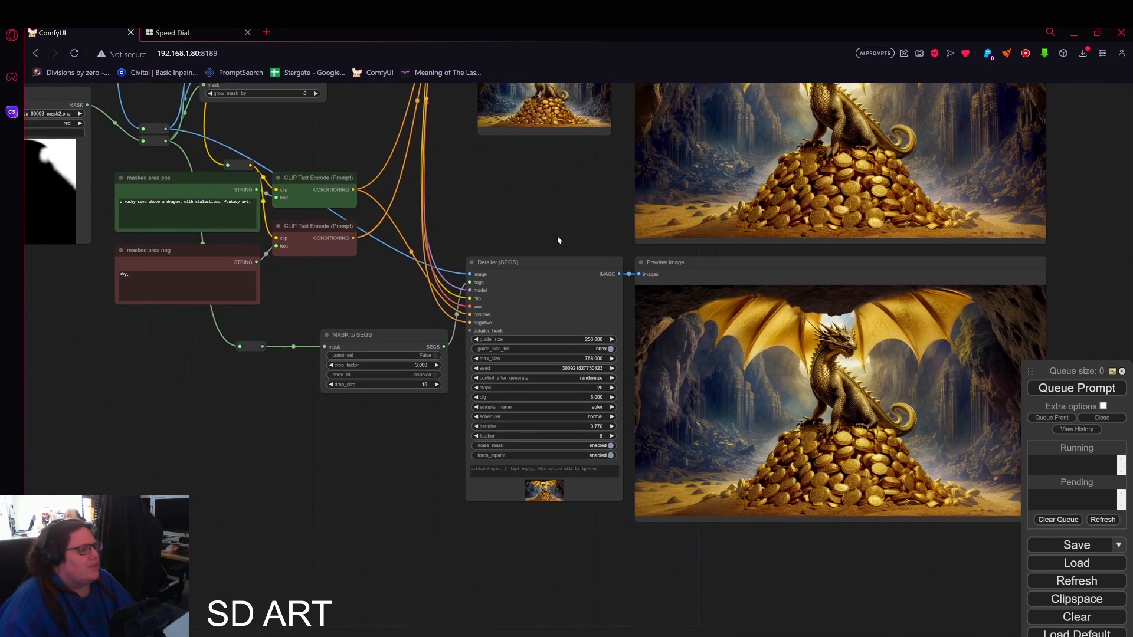
left_click_drag(592, 219, 558, 200)
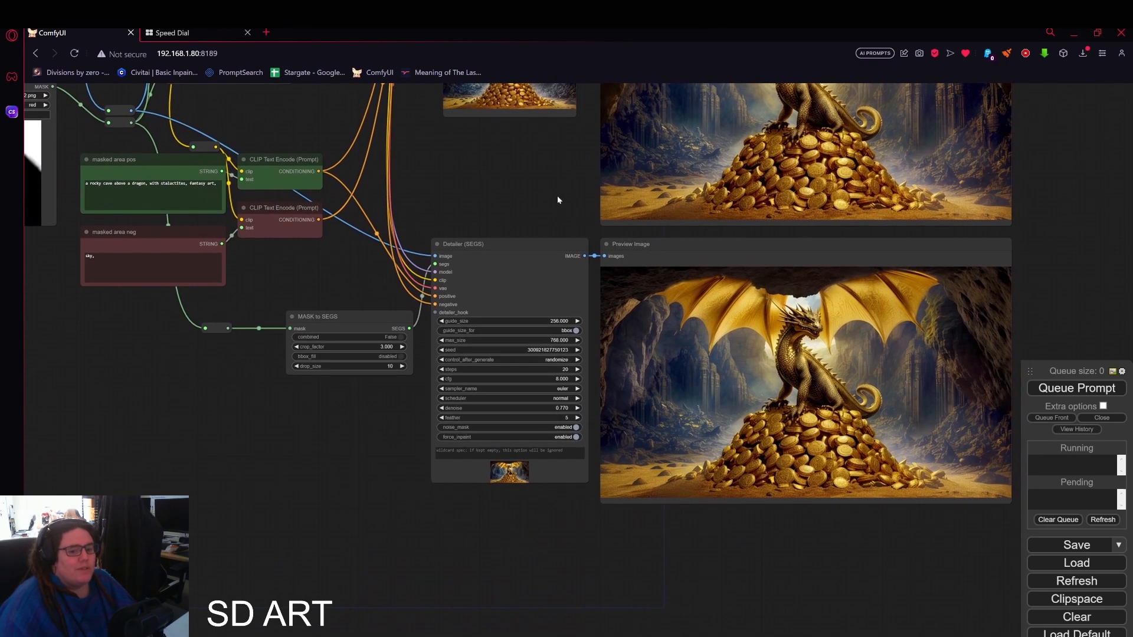
scroll(557, 200, "up", 3)
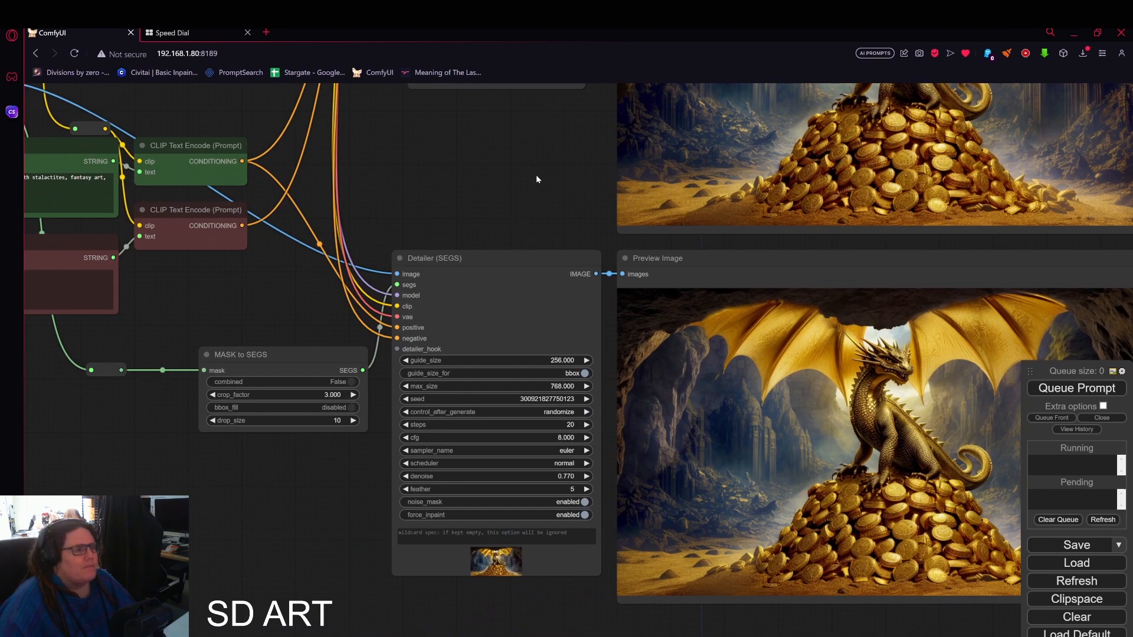
left_click_drag(458, 215, 576, 183)
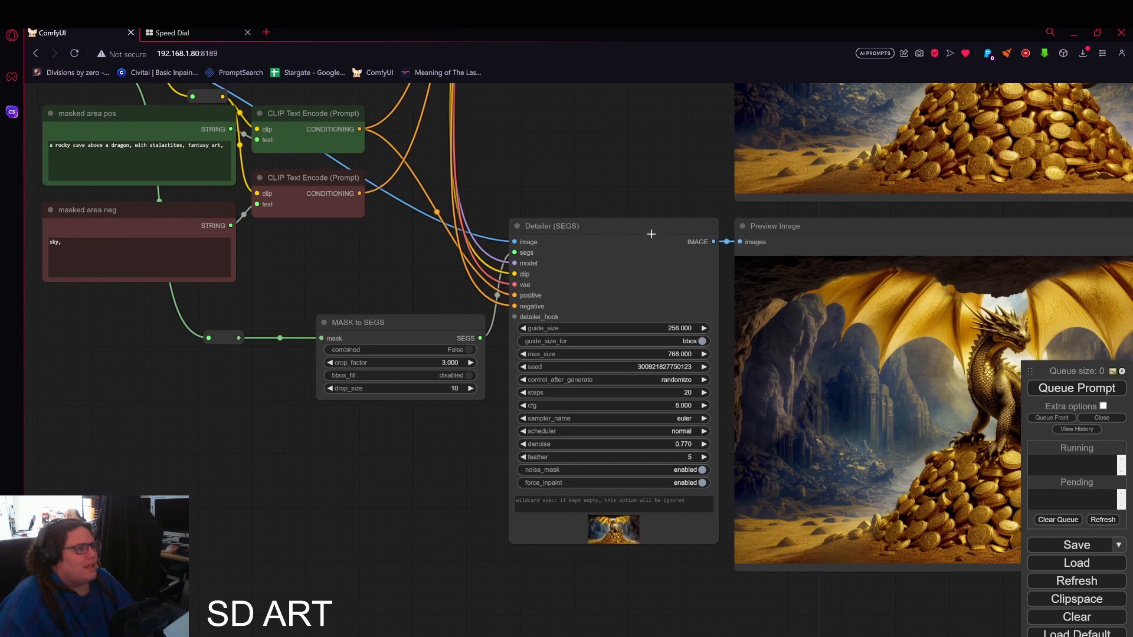
scroll(616, 223, "down", 3)
left_click_drag(620, 195, 423, 218)
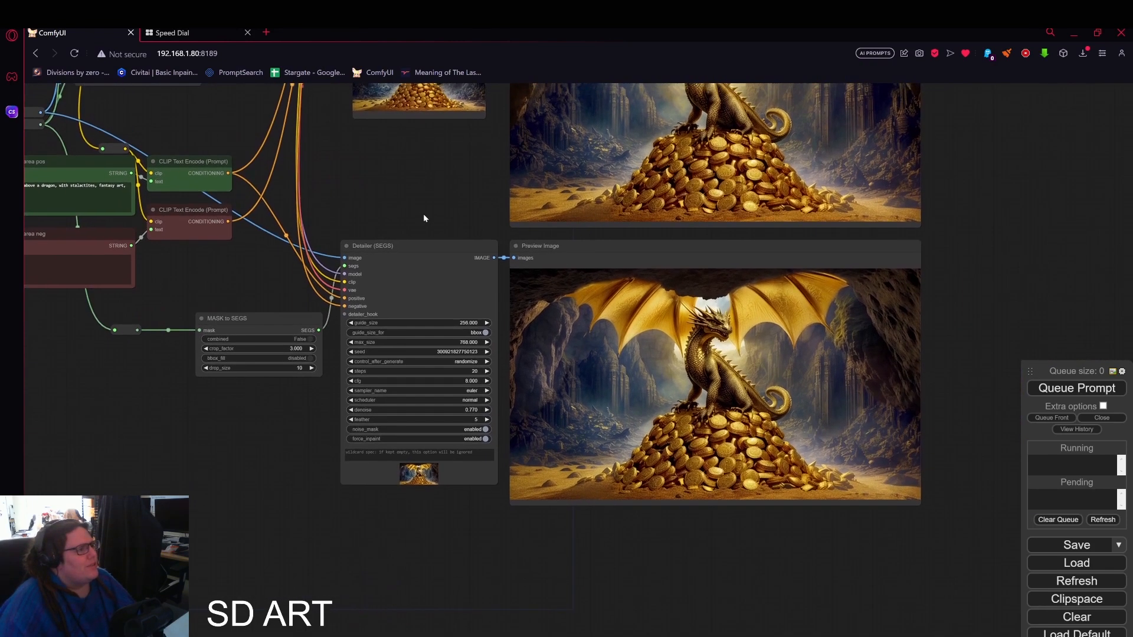
scroll(433, 280, "up", 4)
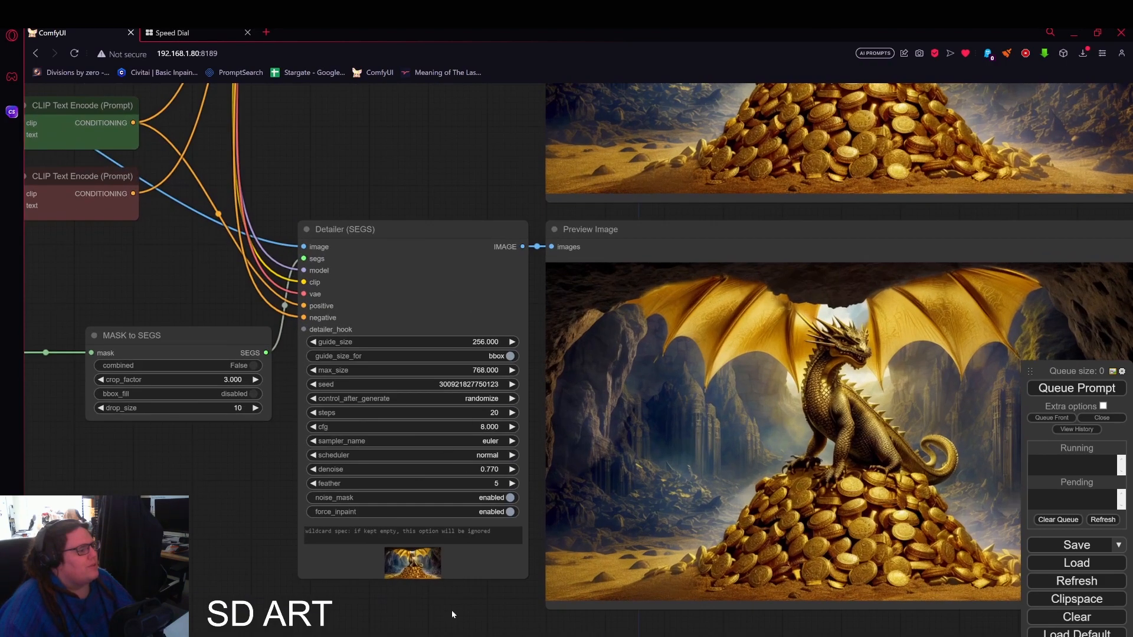
scroll(425, 580, "up", 8)
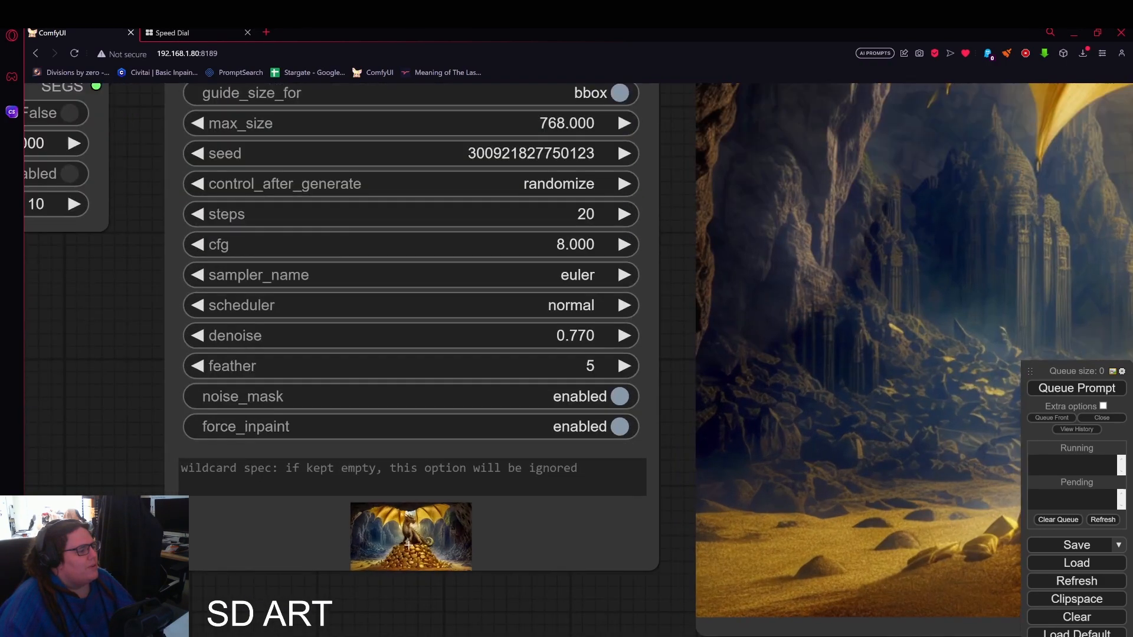
scroll(424, 552, "down", 4)
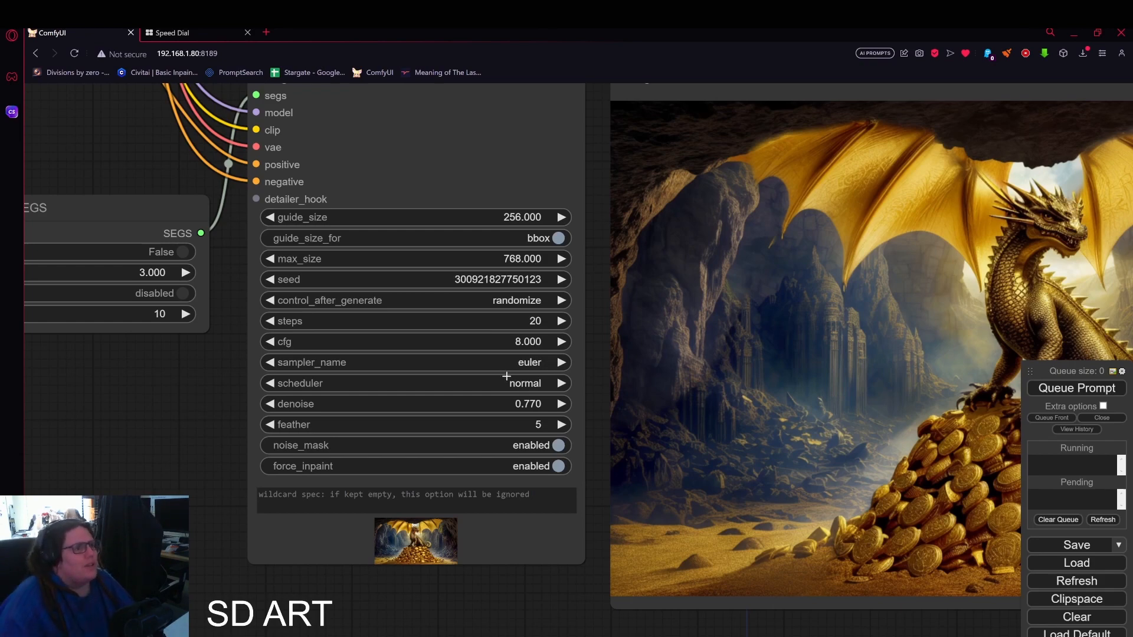
scroll(510, 384, "down", 3)
left_click_drag(258, 387, 372, 408)
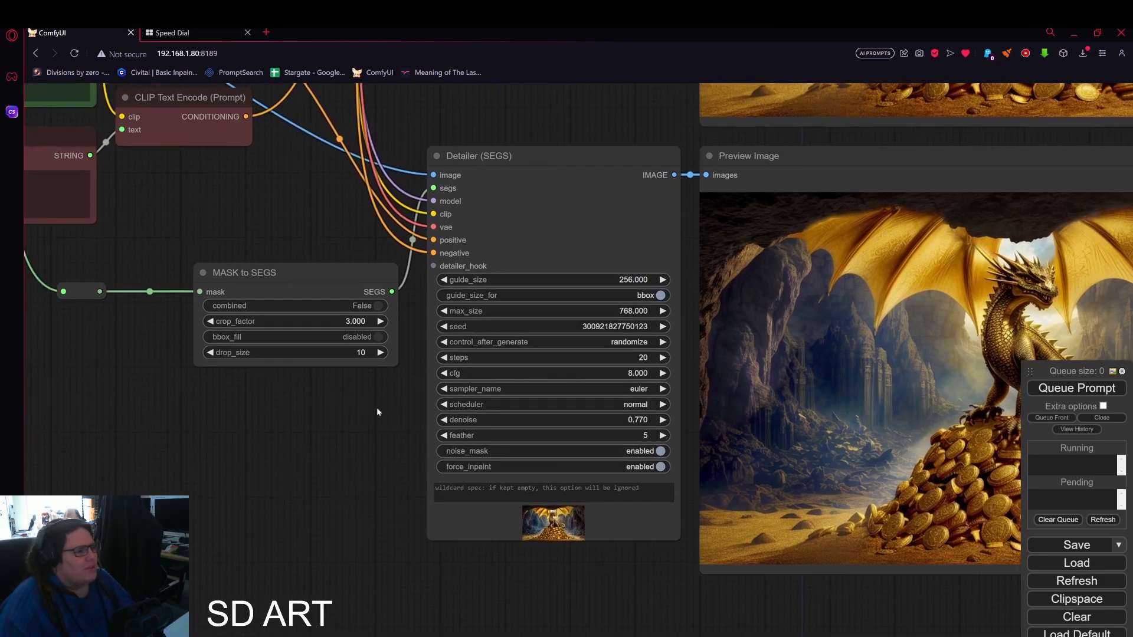
scroll(612, 403, "up", 3)
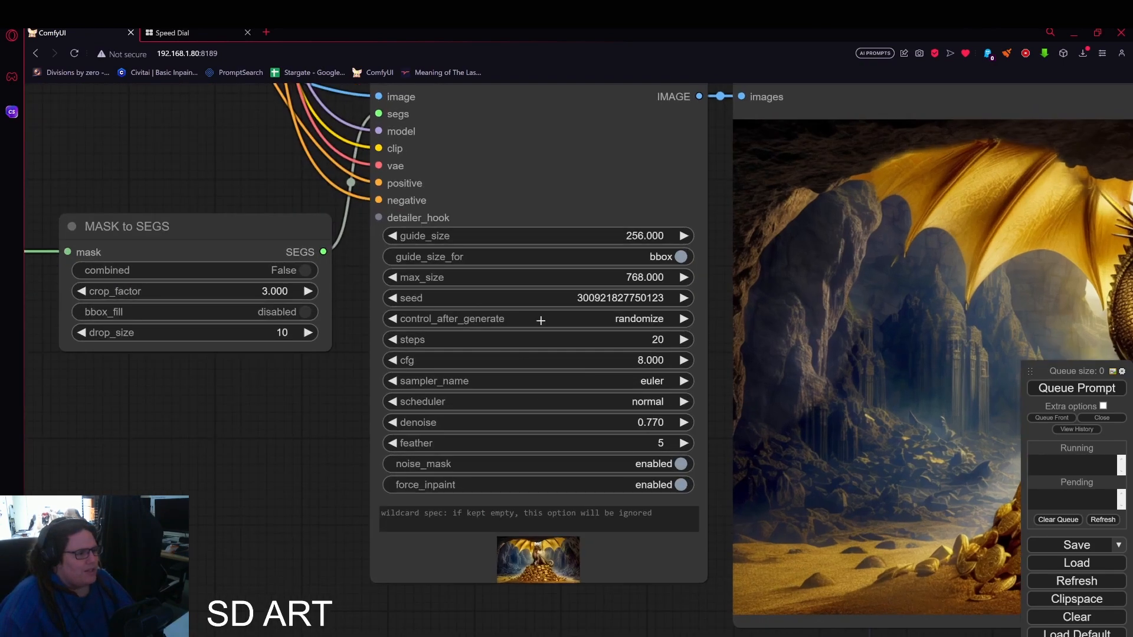
scroll(586, 401, "down", 4)
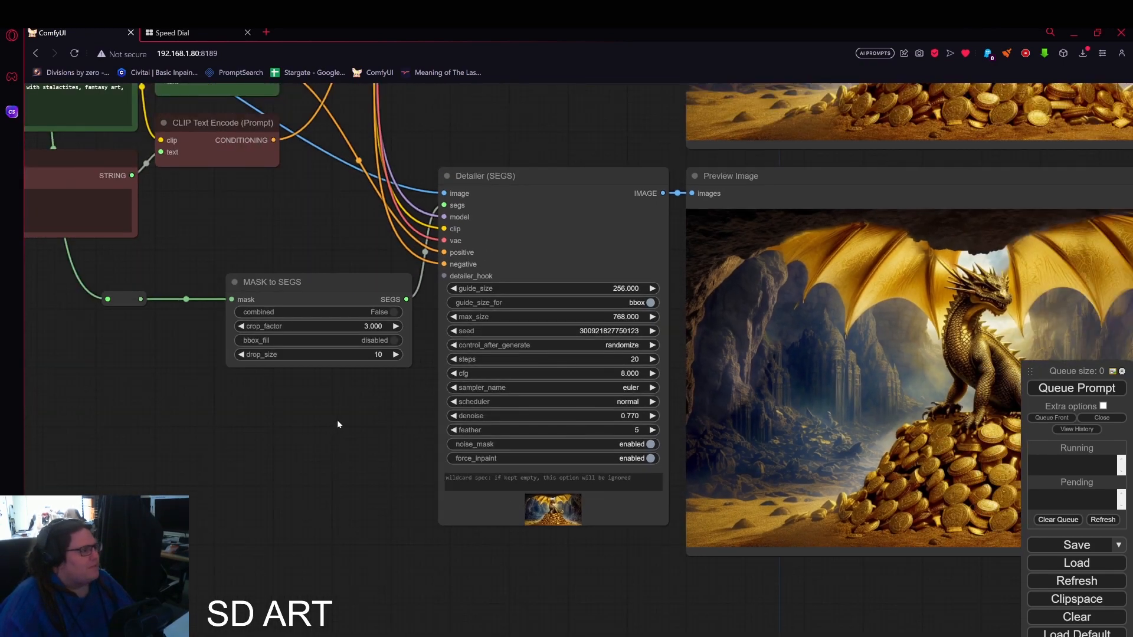
Add two chained Bitwise(SEGS & MASK) nodes feeding the segs input of Detailer (SEGS) in place of MASK to SEGS
left_click_drag(337, 421, 614, 549)
left_click_drag(475, 366, 611, 459)
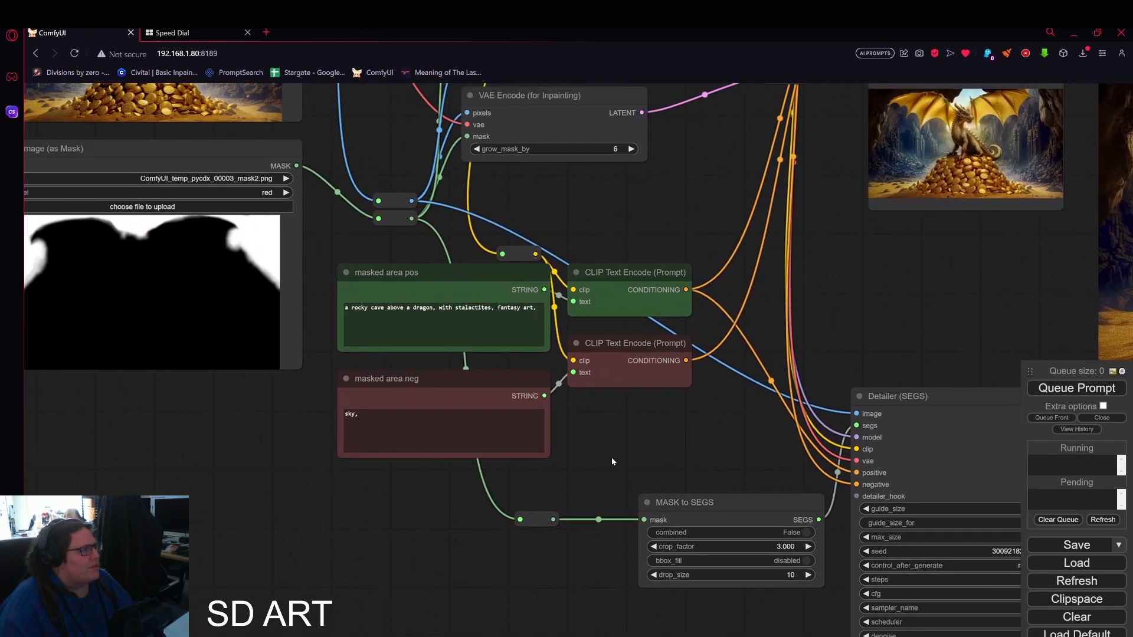
left_click_drag(712, 442, 674, 517)
left_click_drag(504, 275, 349, 142)
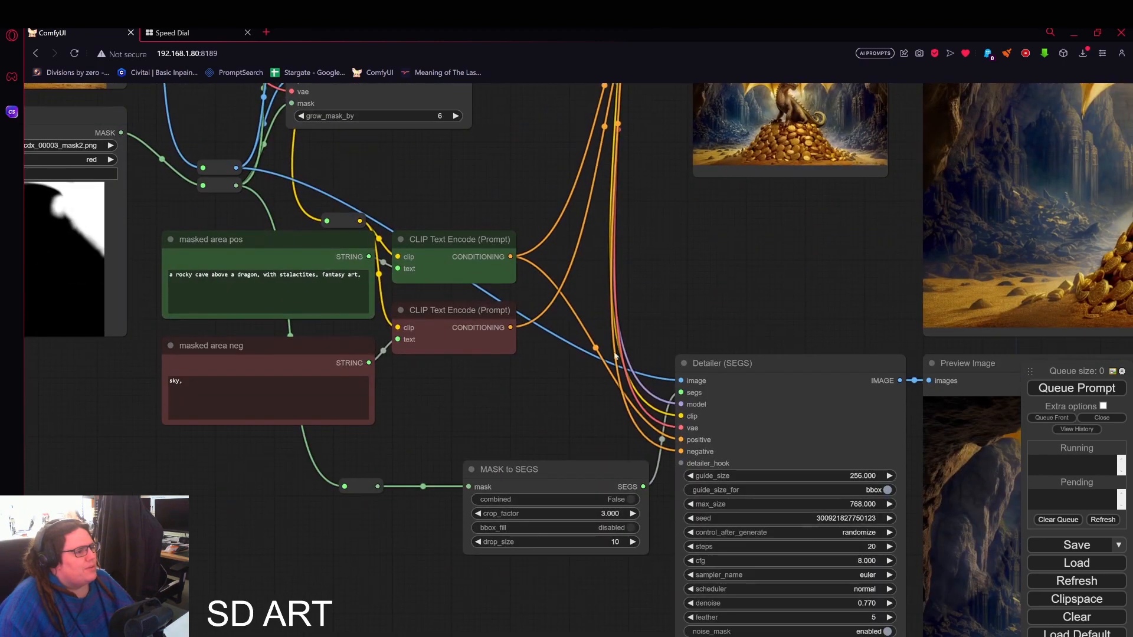
left_click(499, 467)
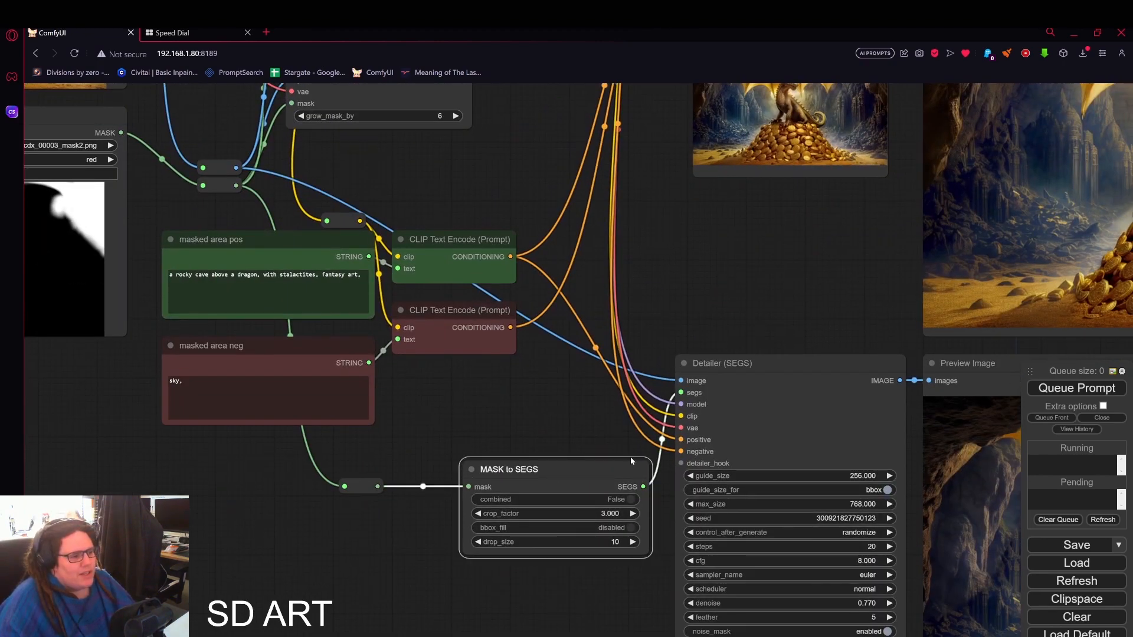
scroll(690, 392, "up", 4)
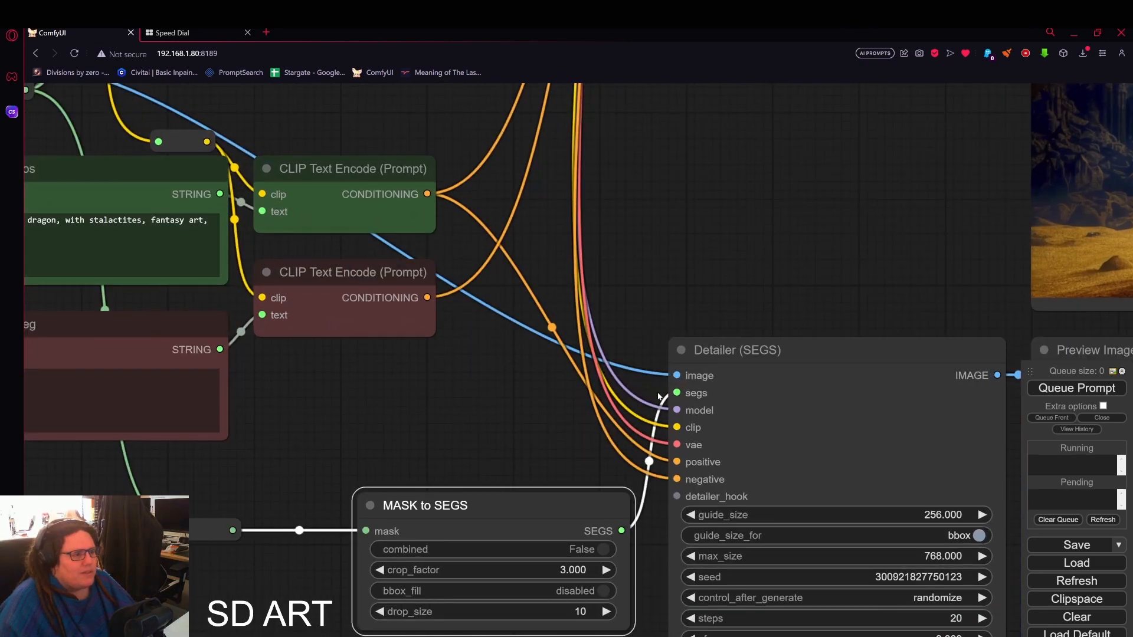
left_click_drag(677, 393, 567, 389)
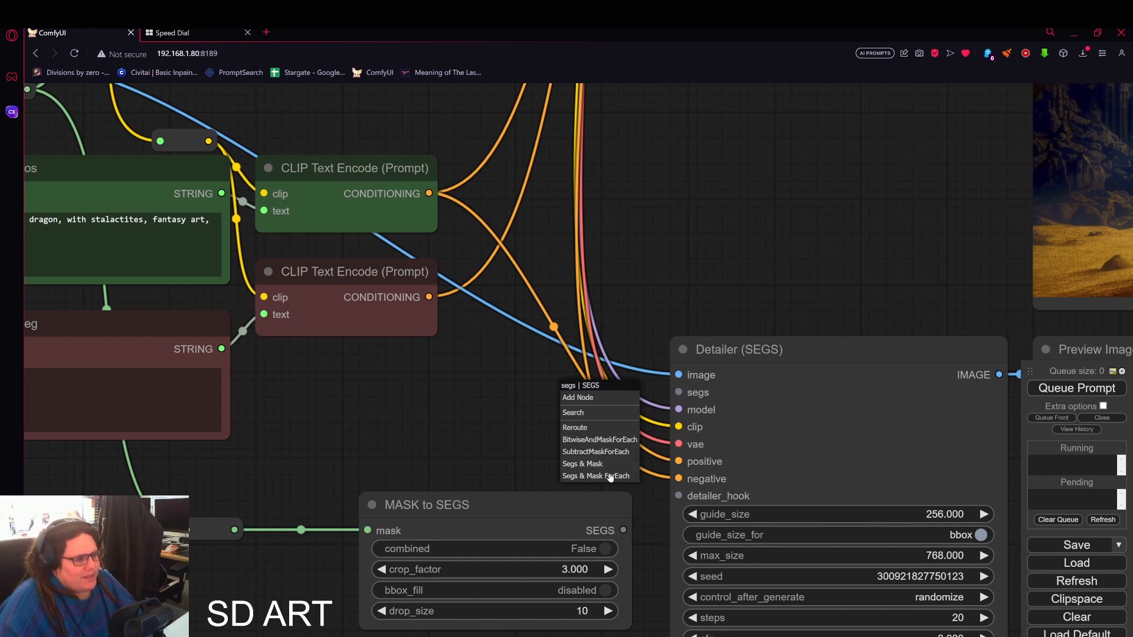
left_click(583, 463)
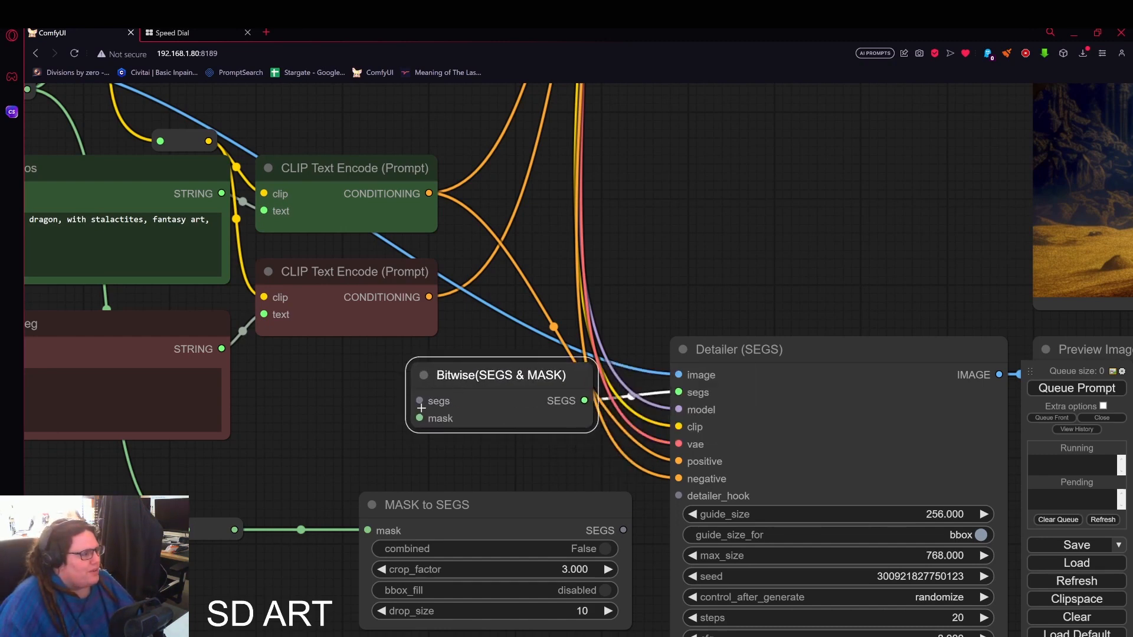
left_click_drag(421, 407, 372, 383)
left_click(390, 472)
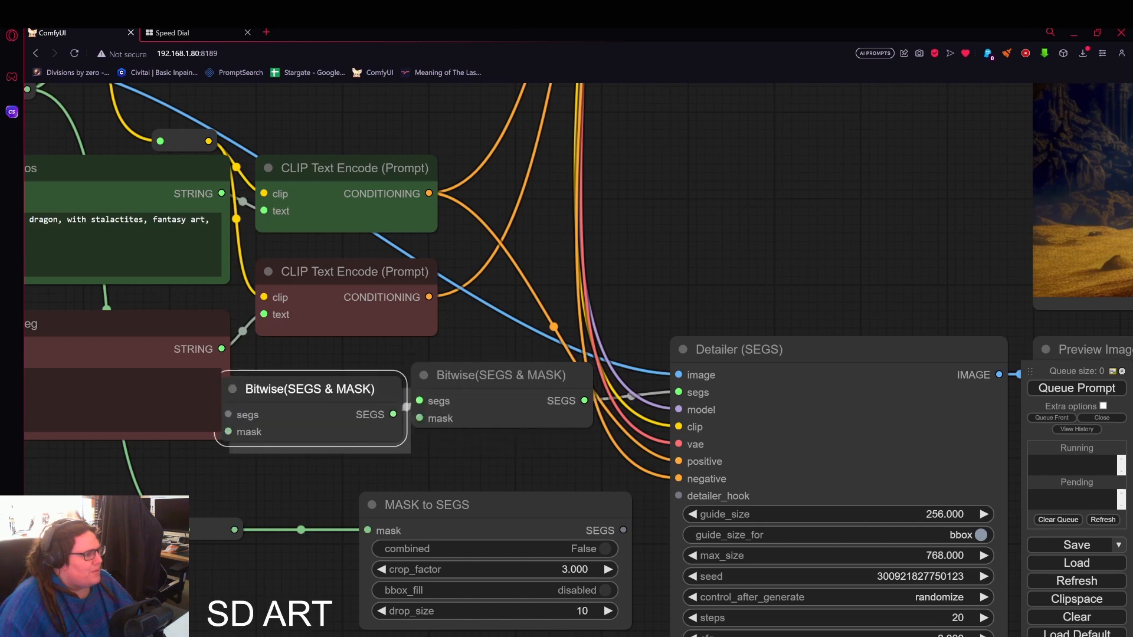
Remove both Bitwise(SEGS & MASK) nodes from the graph
right_click(313, 388)
left_click(339, 626)
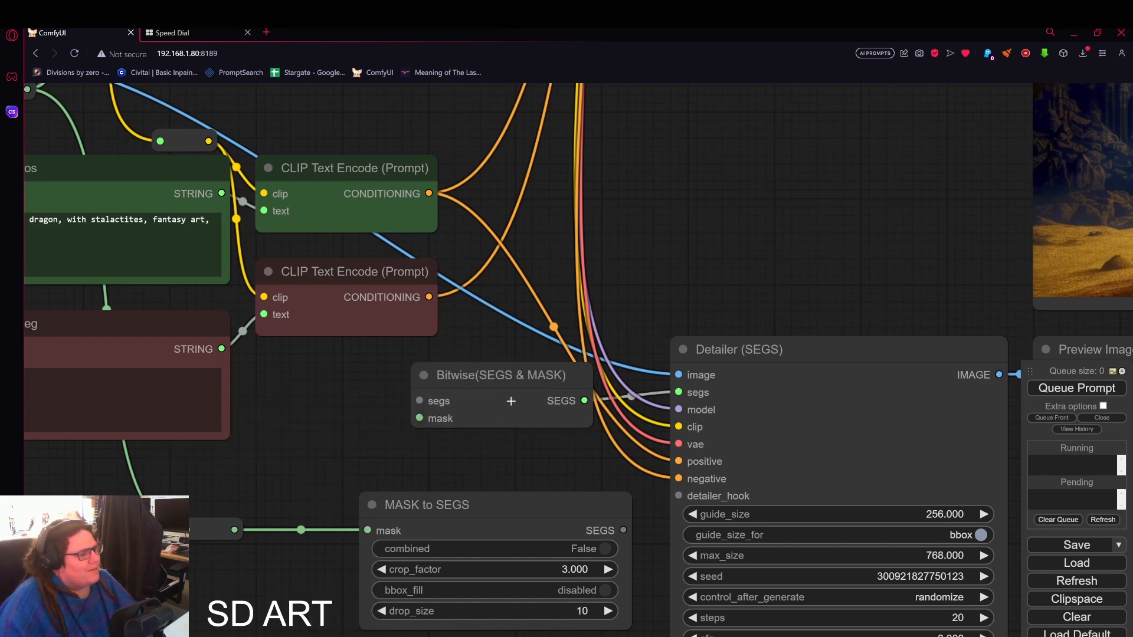
right_click(510, 401)
left_click(531, 626)
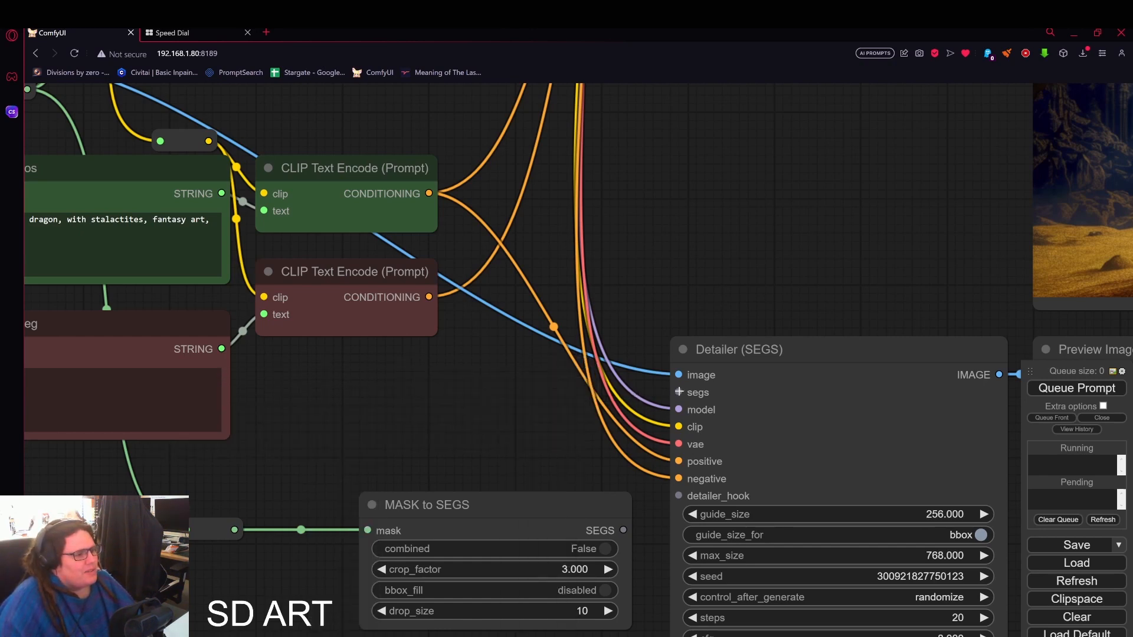
Look through the ImpactPack Util nodes without adding one, and reconnect the MASK to SEGS output to the segs input of Detailer (SEGS)
left_click_drag(678, 392, 596, 373)
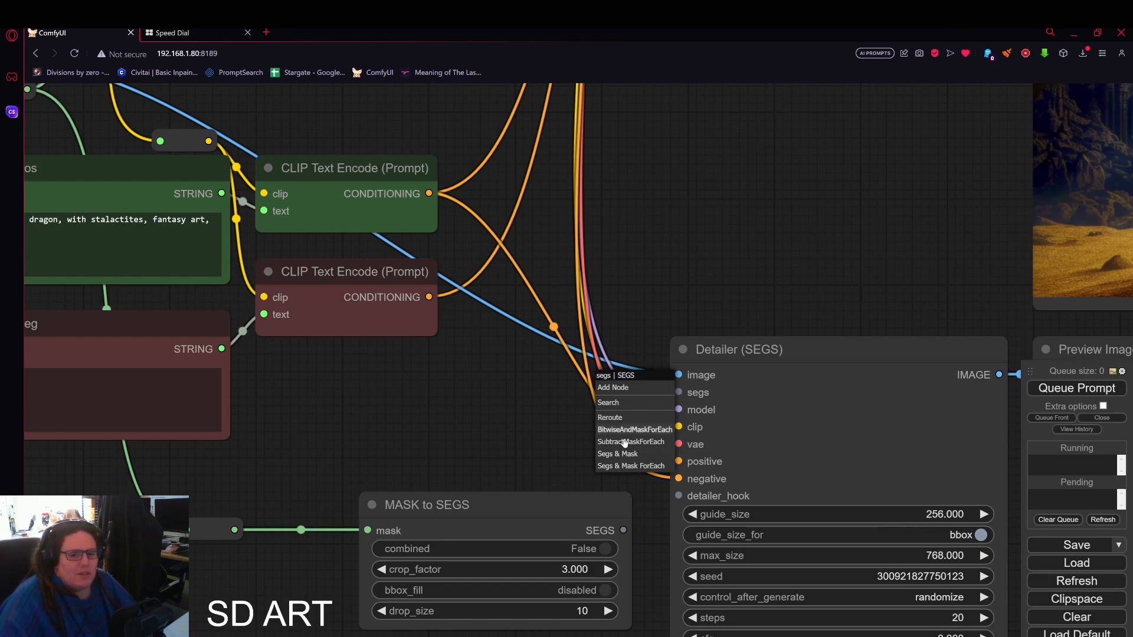
right_click(520, 398)
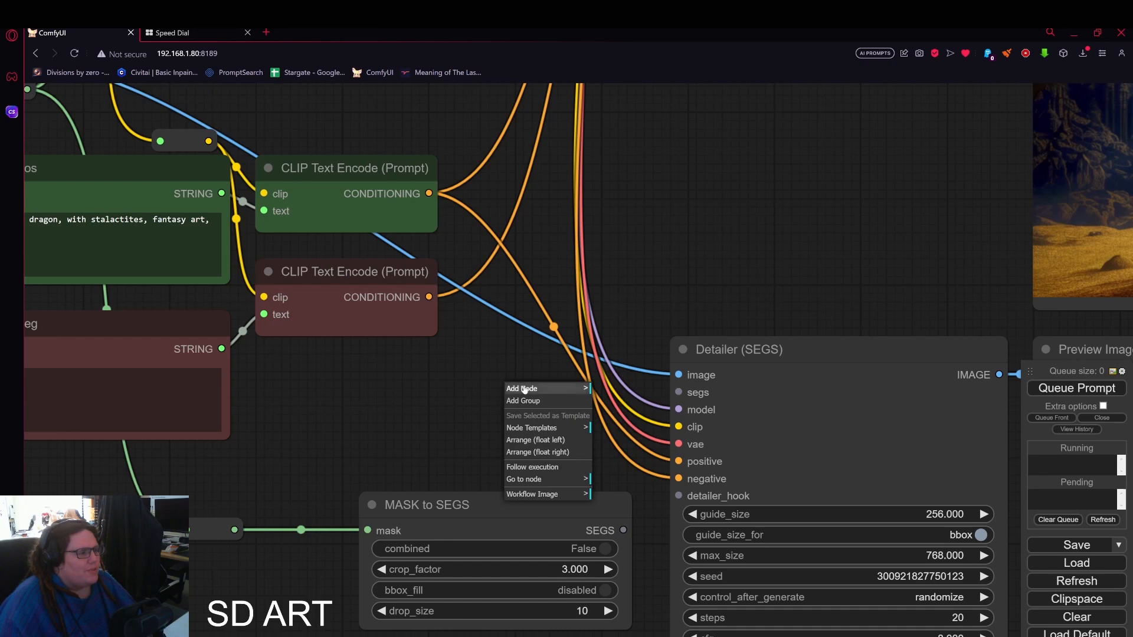
left_click(531, 388)
left_click(627, 436)
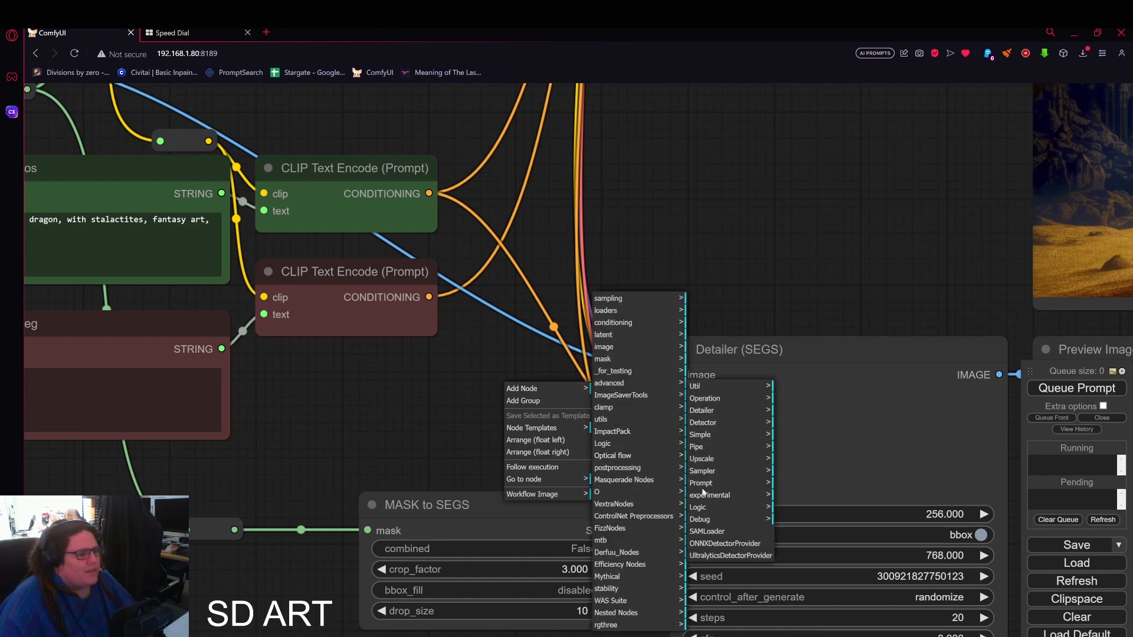
left_click(714, 390)
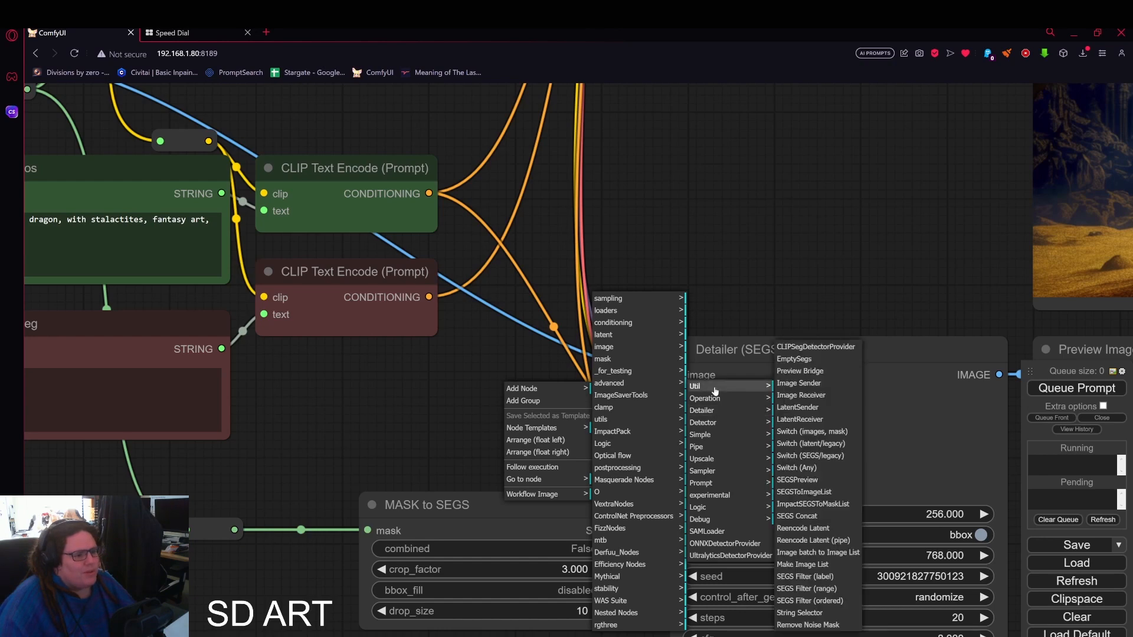
left_click(490, 397)
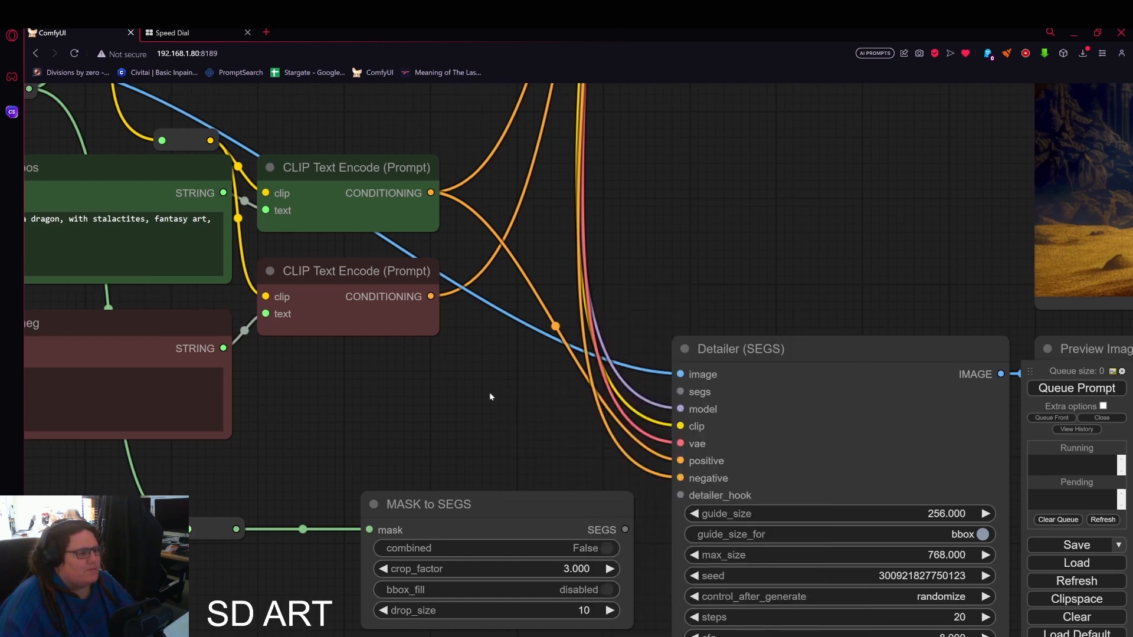
left_click_drag(625, 528, 680, 392)
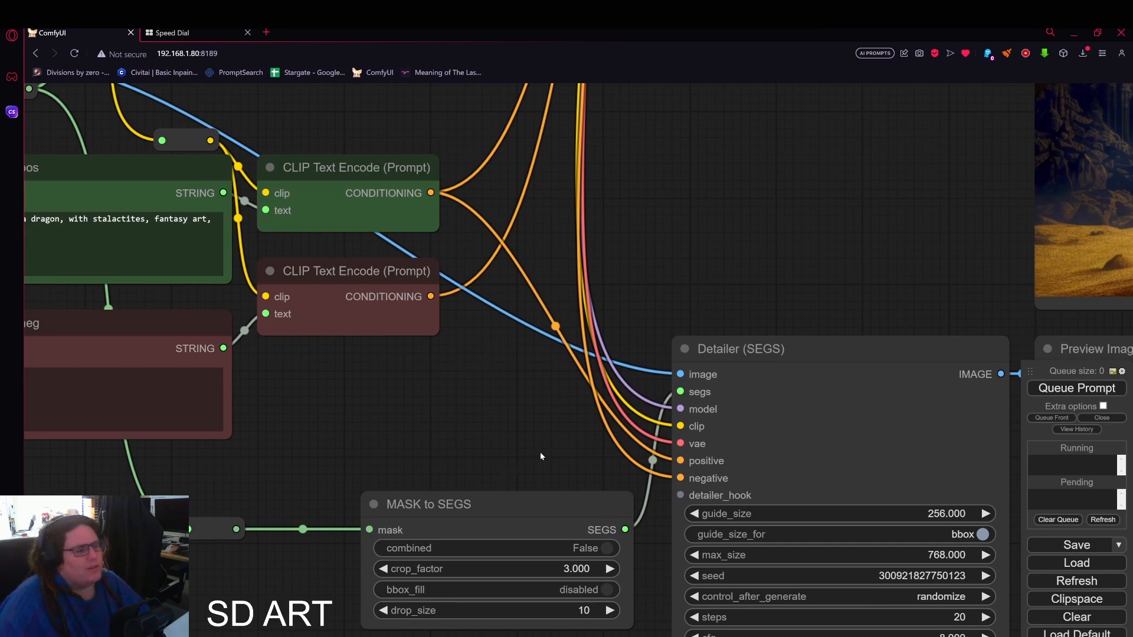
Examine how the mask and the masked-area prompts connect through MASK to SEGS and CLIP Text Encode into Detailer (SEGS)
scroll(539, 452, "down", 2)
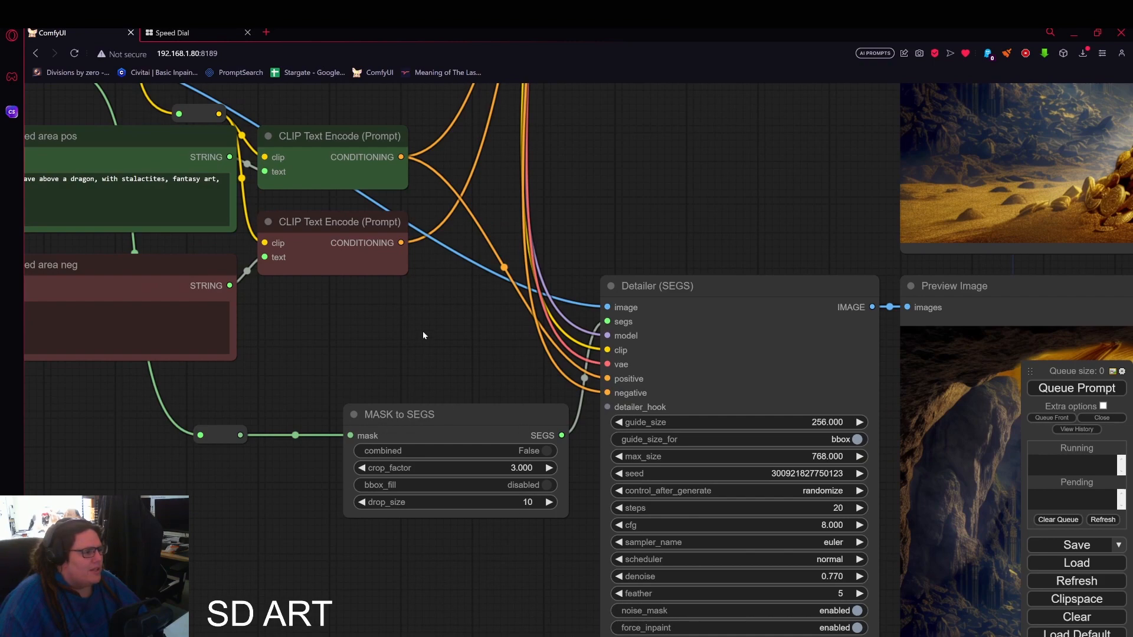
left_click_drag(422, 335, 705, 608)
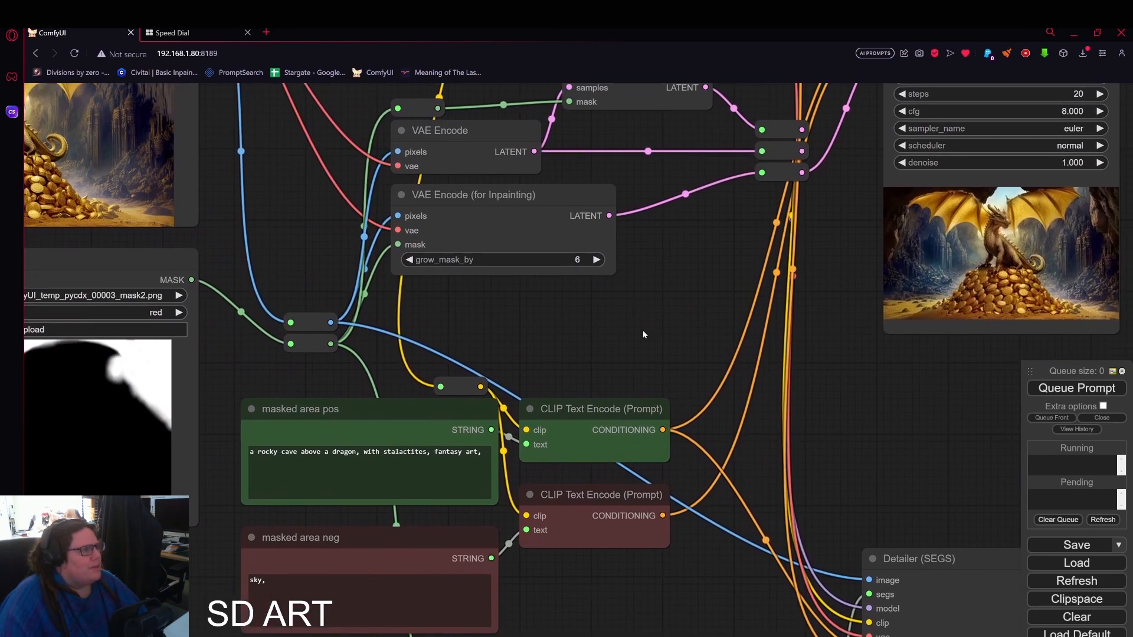
left_click_drag(643, 334, 536, 171)
left_click_drag(608, 415, 594, 346)
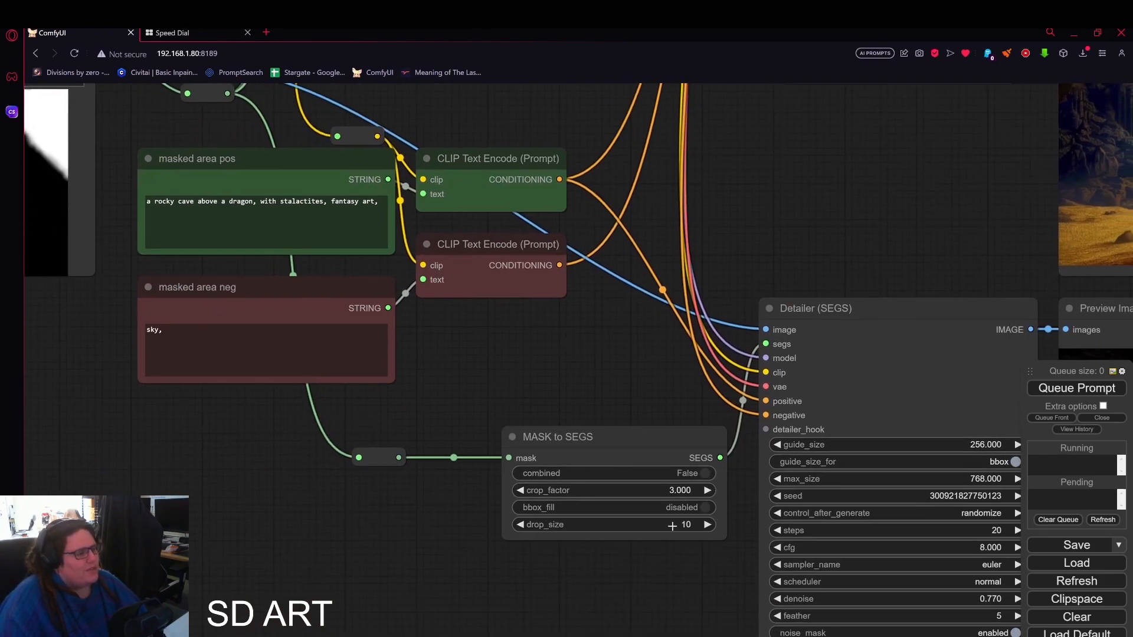
left_click_drag(631, 367, 512, 385)
scroll(511, 386, "down", 1)
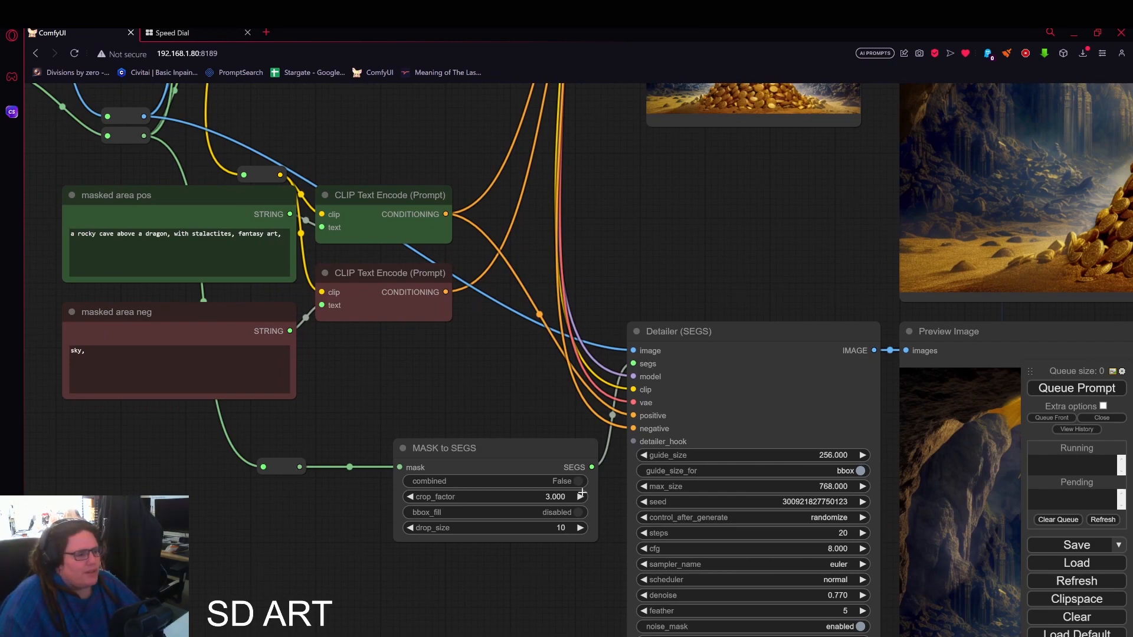
scroll(484, 365, "down", 3)
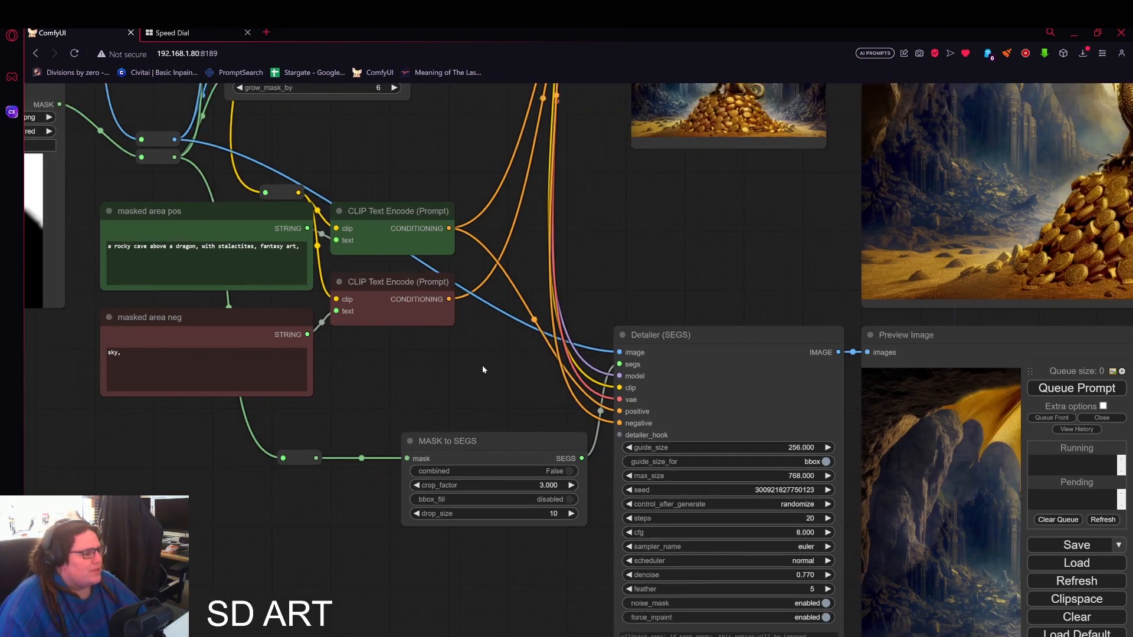
left_click_drag(478, 423, 464, 497)
Queue the prompt to generate a new Detailer (SEGS) result, and follow it in the Detailer and its Preview Image
left_click_drag(631, 320, 402, 276)
scroll(551, 325, "down", 1)
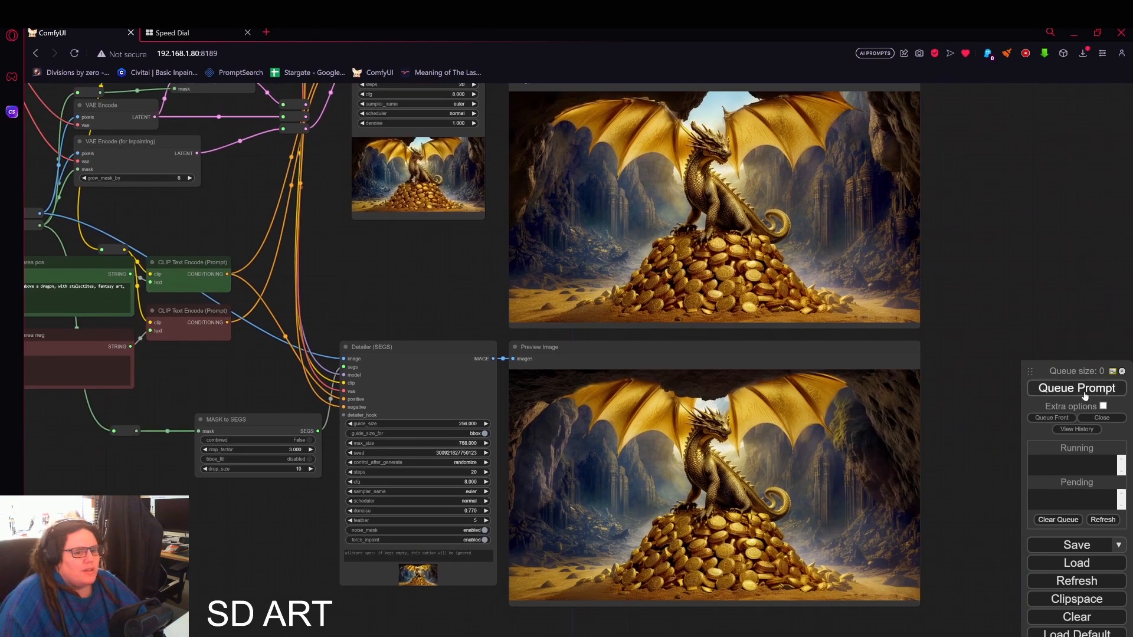
left_click(1056, 388)
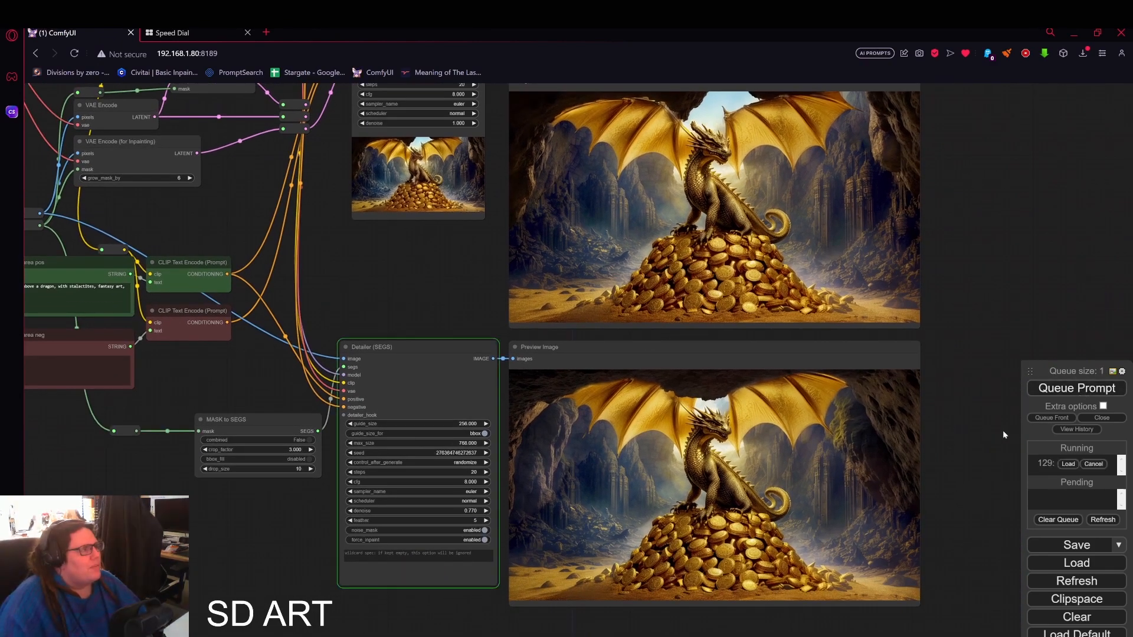
left_click_drag(999, 372, 981, 263)
scroll(511, 397, "up", 3)
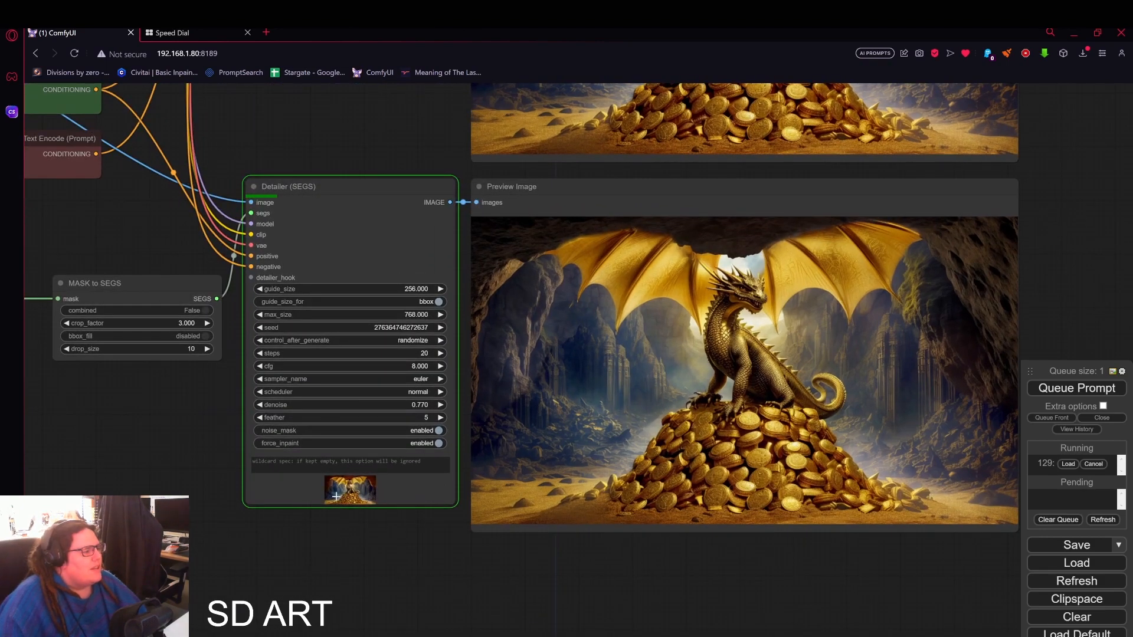
scroll(335, 497, "up", 7)
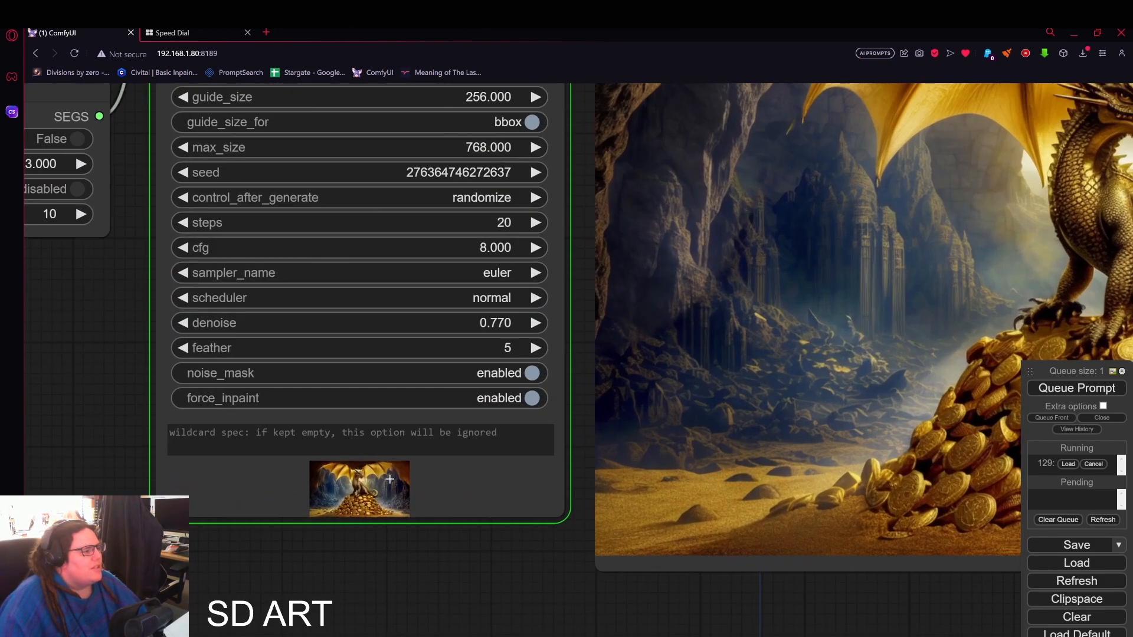
scroll(521, 577, "down", 4)
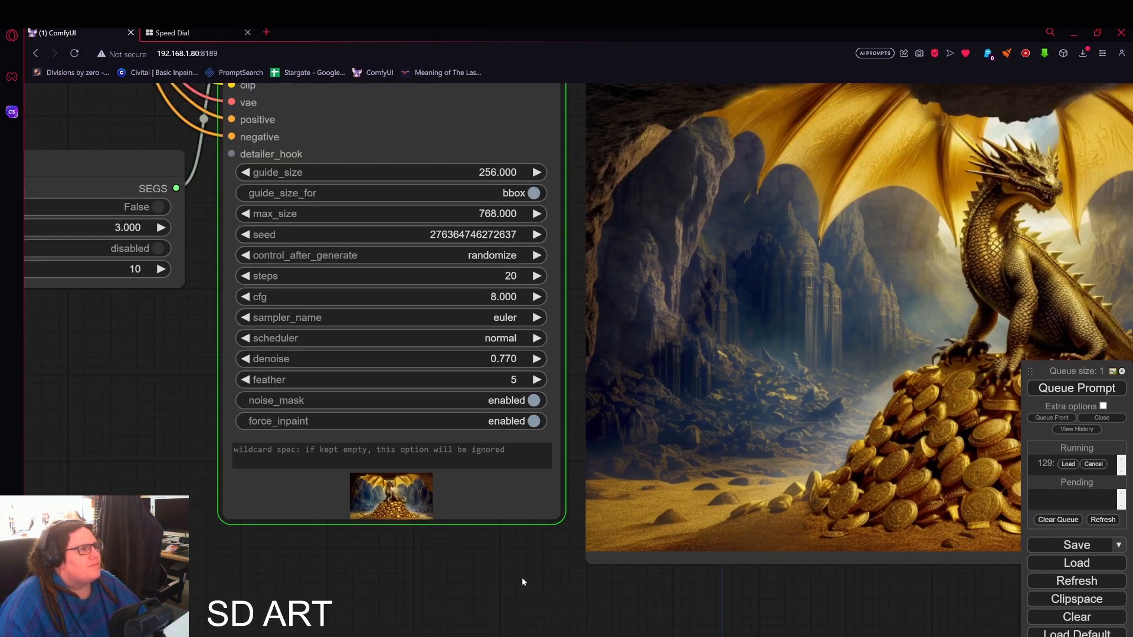
left_click_drag(426, 587, 320, 588)
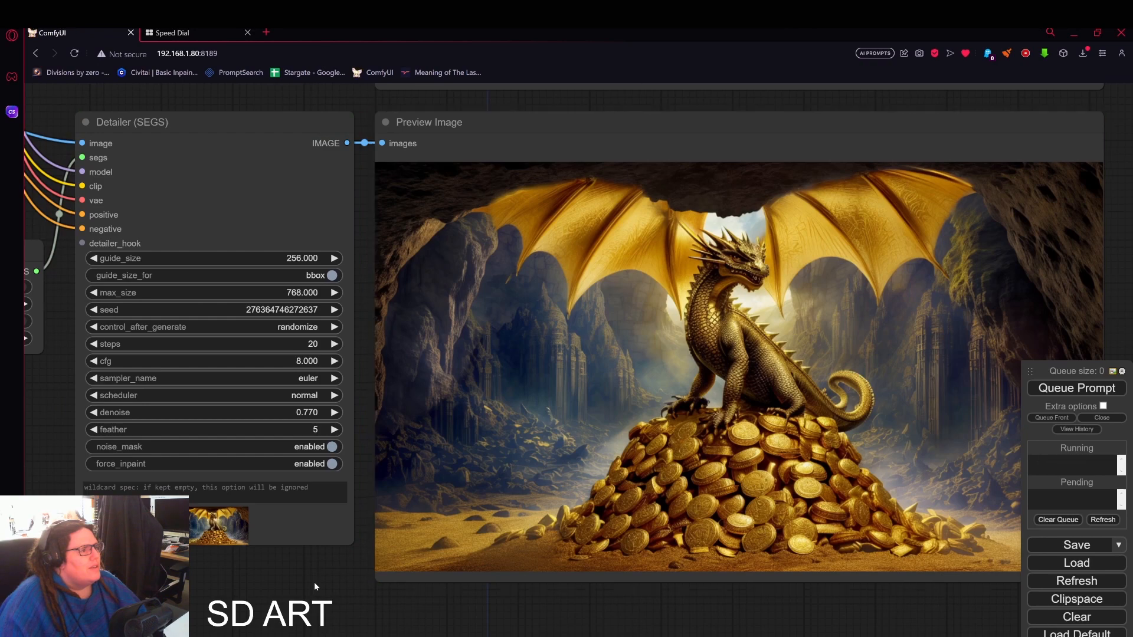
left_click_drag(695, 622, 475, 619)
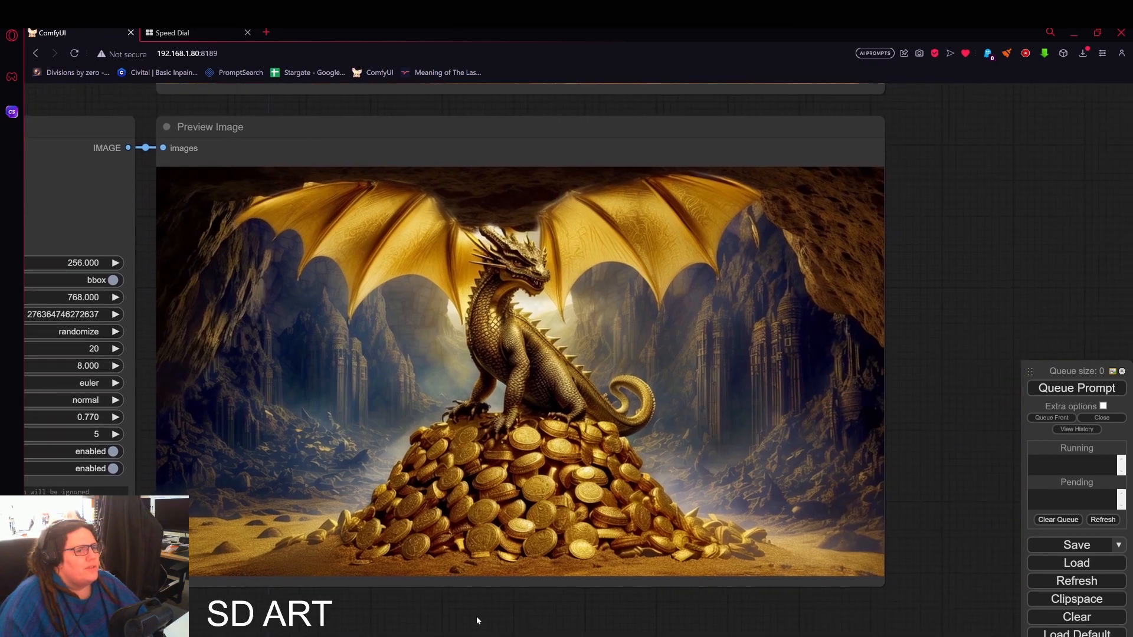
Compare the Detailer (SEGS) preview with the upper KSampler preview, and check them against the loaded source image and mask
scroll(893, 272, "down", 4)
left_click_drag(962, 271, 961, 524)
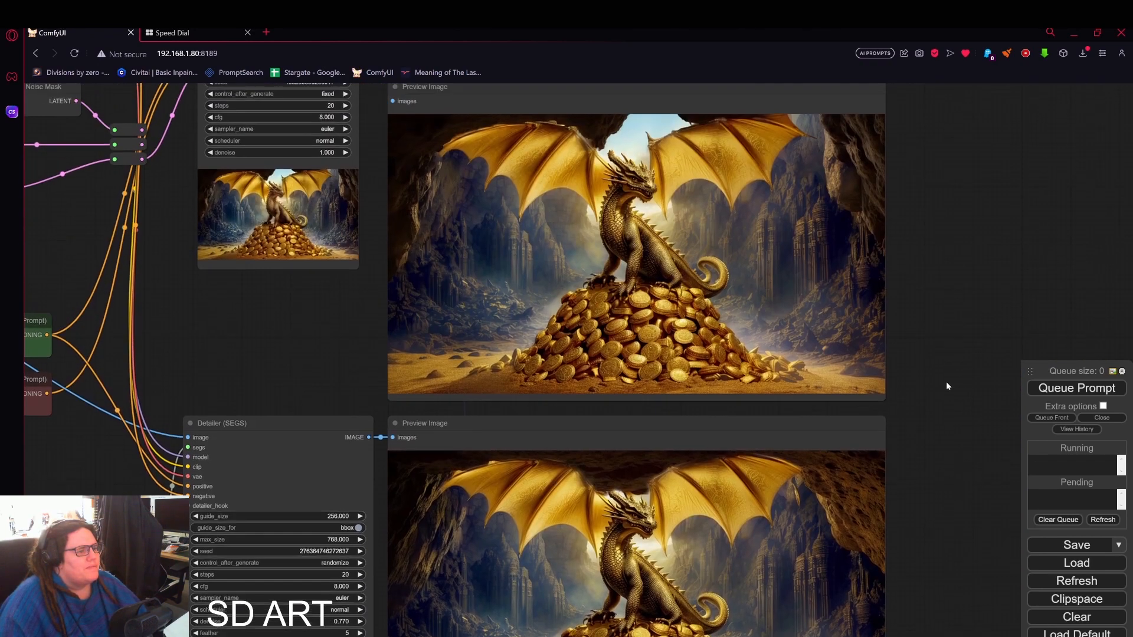
left_click_drag(946, 382, 926, 481)
scroll(905, 362, "down", 3)
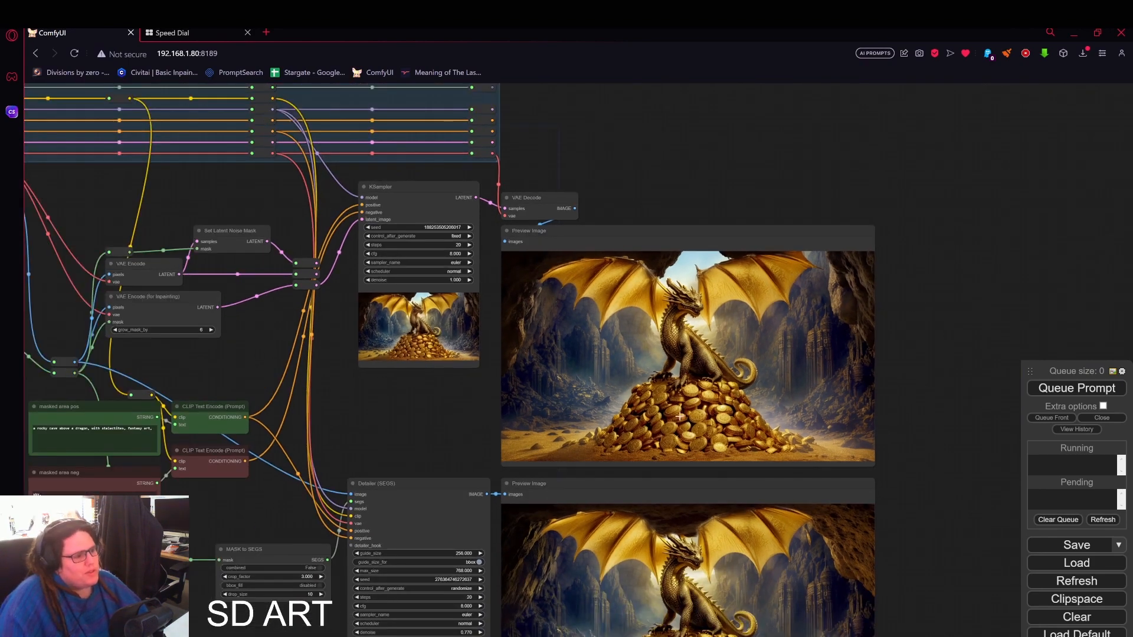
scroll(674, 395, "up", 5)
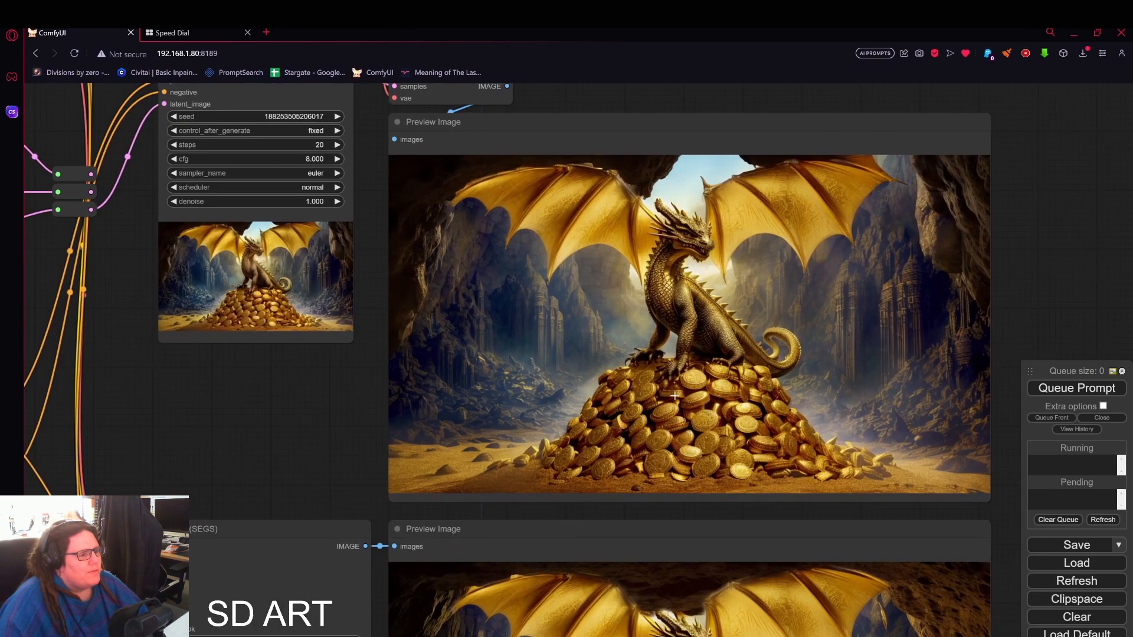
left_click_drag(293, 403, 1130, 394)
left_click_drag(524, 259, 732, 304)
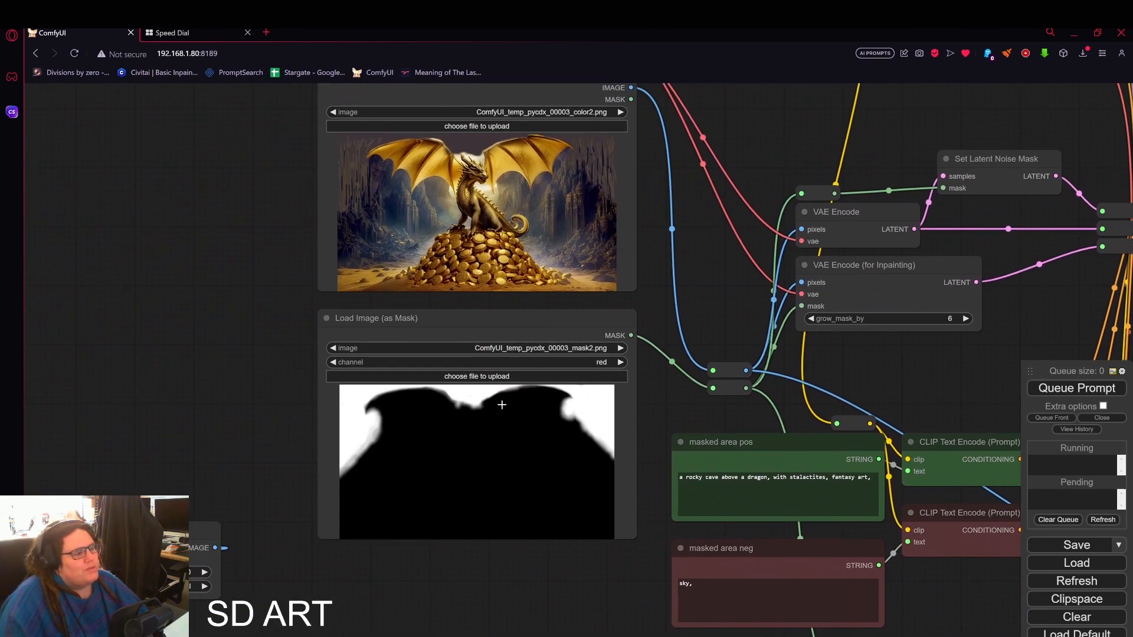
scroll(702, 288, "down", 3)
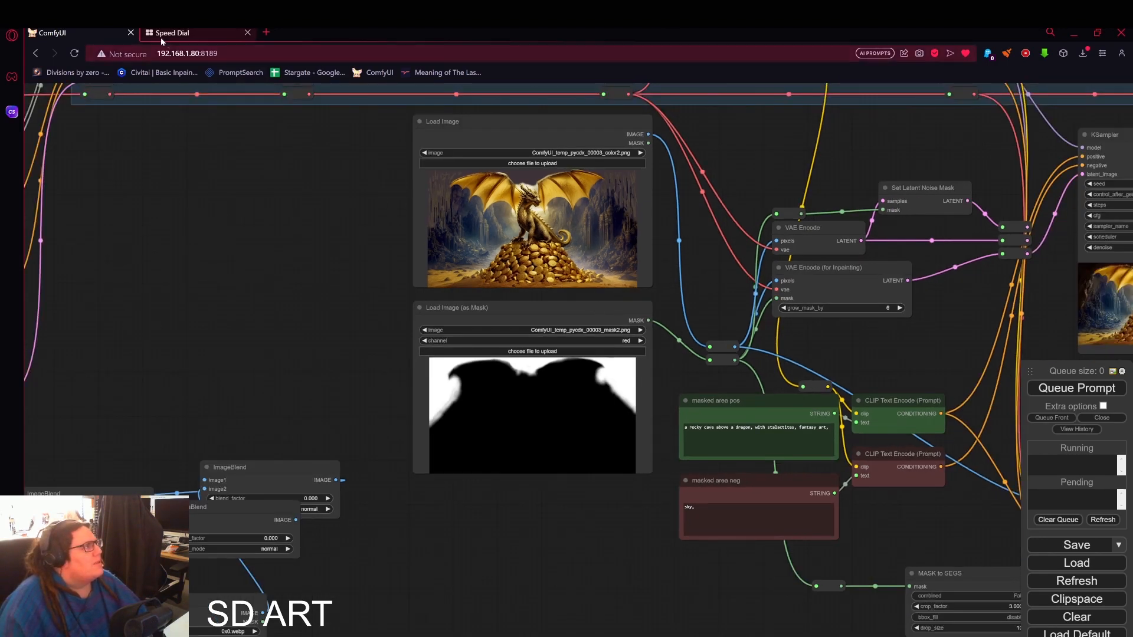
Save the upper KSampler preview image to the TUTORIAL folder as ComfyUI_temp_ndhxi_00020_.png
left_click_drag(711, 247, 12, 112)
scroll(522, 203, "down", 2)
left_click_drag(697, 249, 588, 314)
scroll(660, 290, "up", 2)
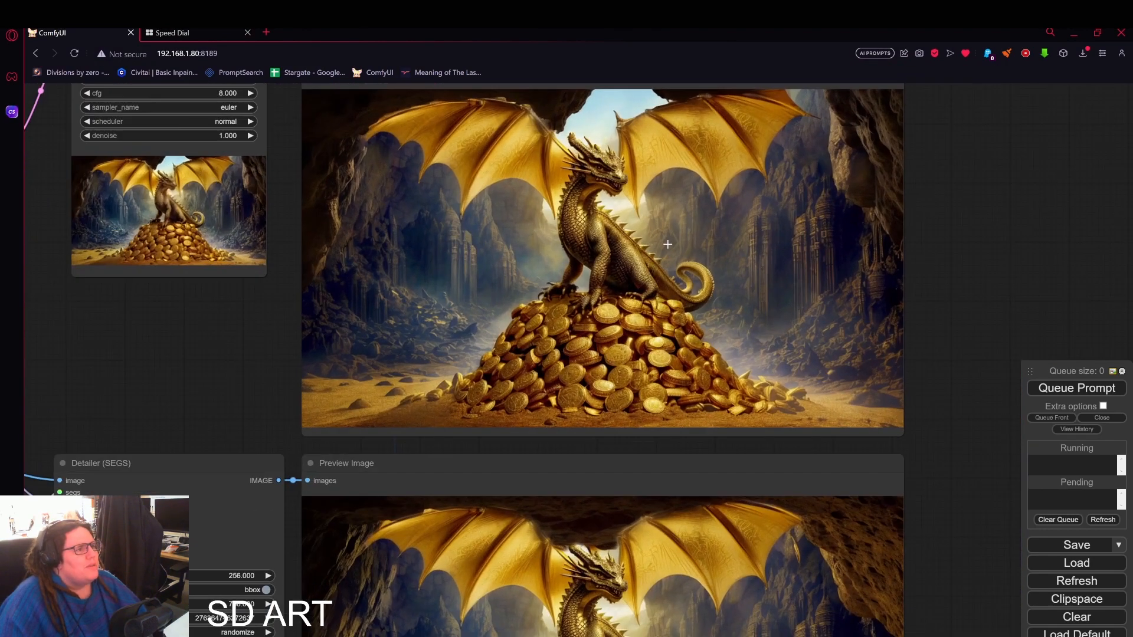
scroll(977, 378, "down", 1)
left_click_drag(976, 348, 944, 395)
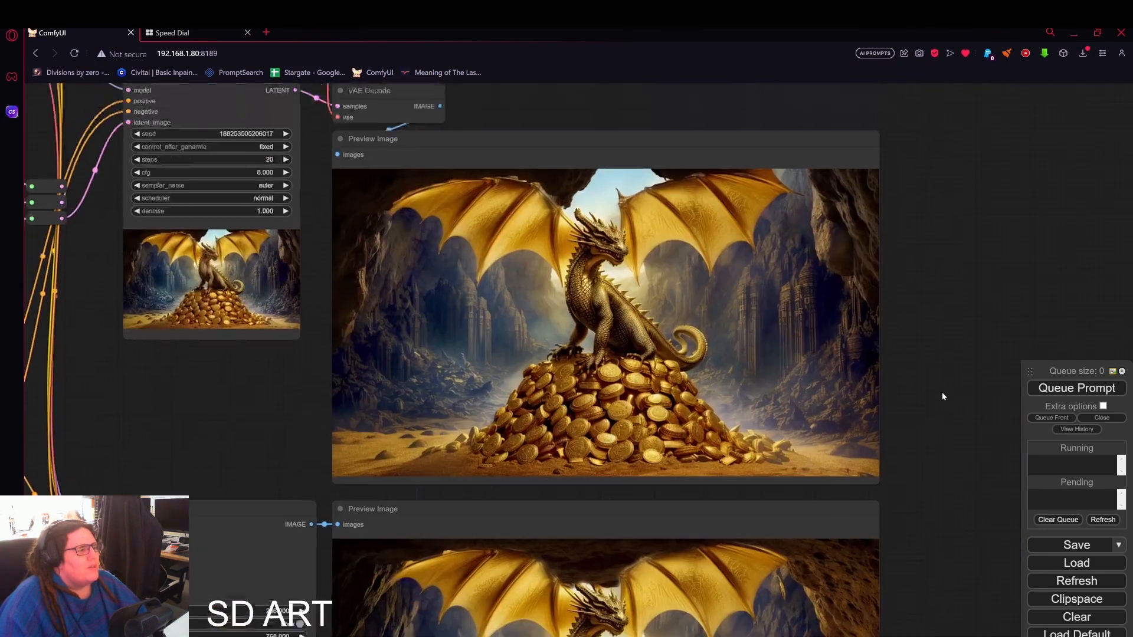
right_click(562, 282)
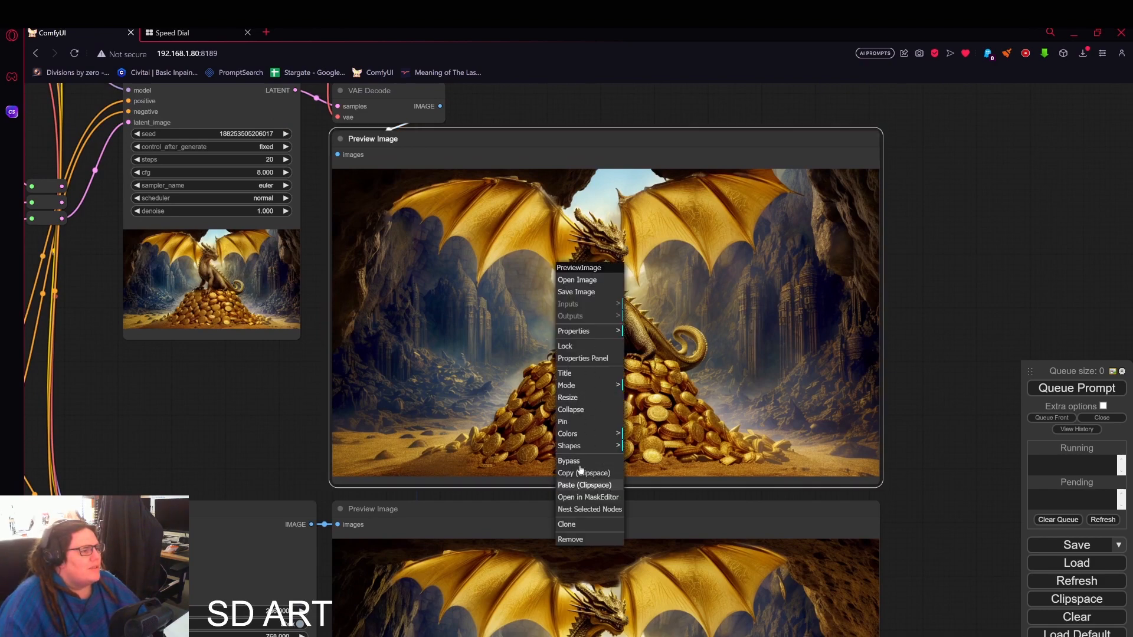
left_click(584, 292)
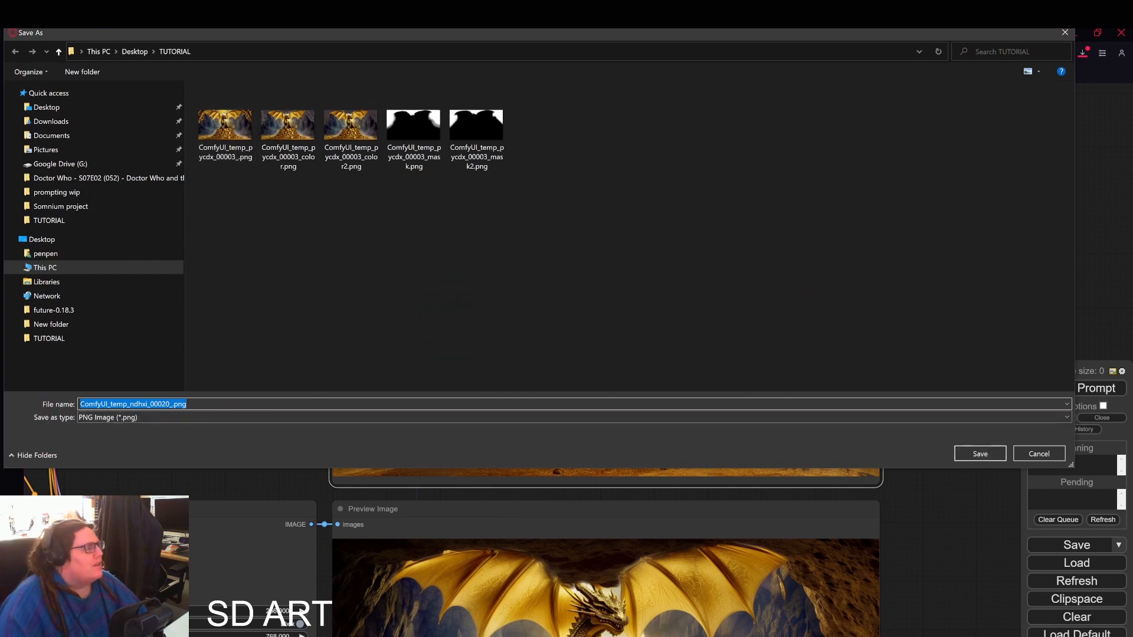
left_click_drag(170, 404, 166, 405)
left_click(980, 456)
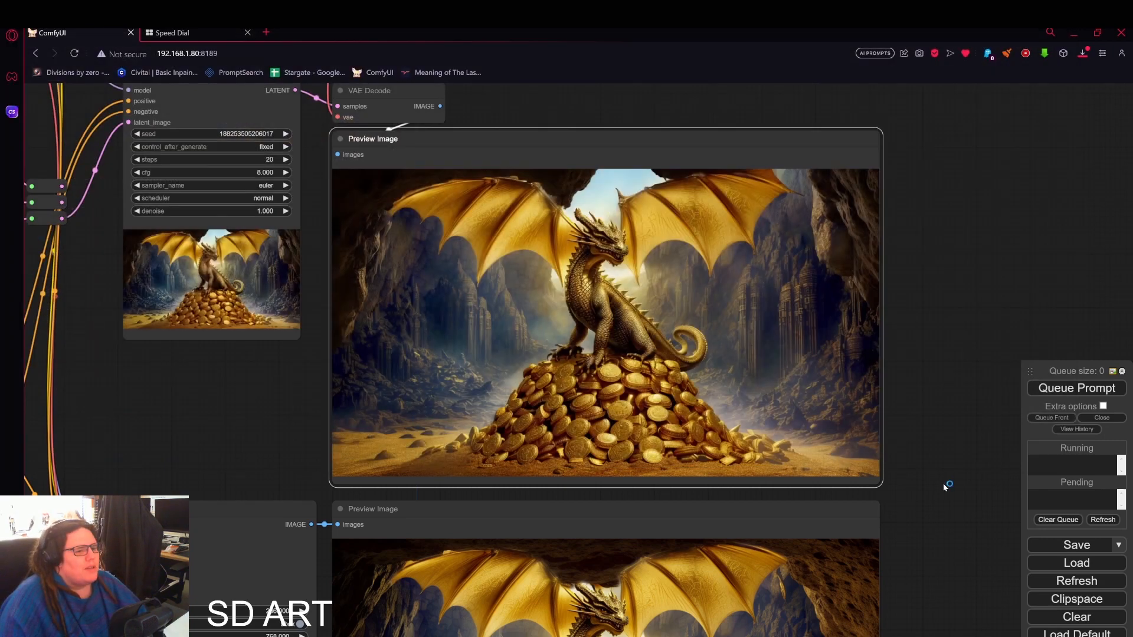
Switch to GIMP and open ComfyUI_temp_ndhxi_00020_.png from the TUTORIAL folder
scroll(333, 393, "down", 4)
left_click_drag(293, 387, 869, 324)
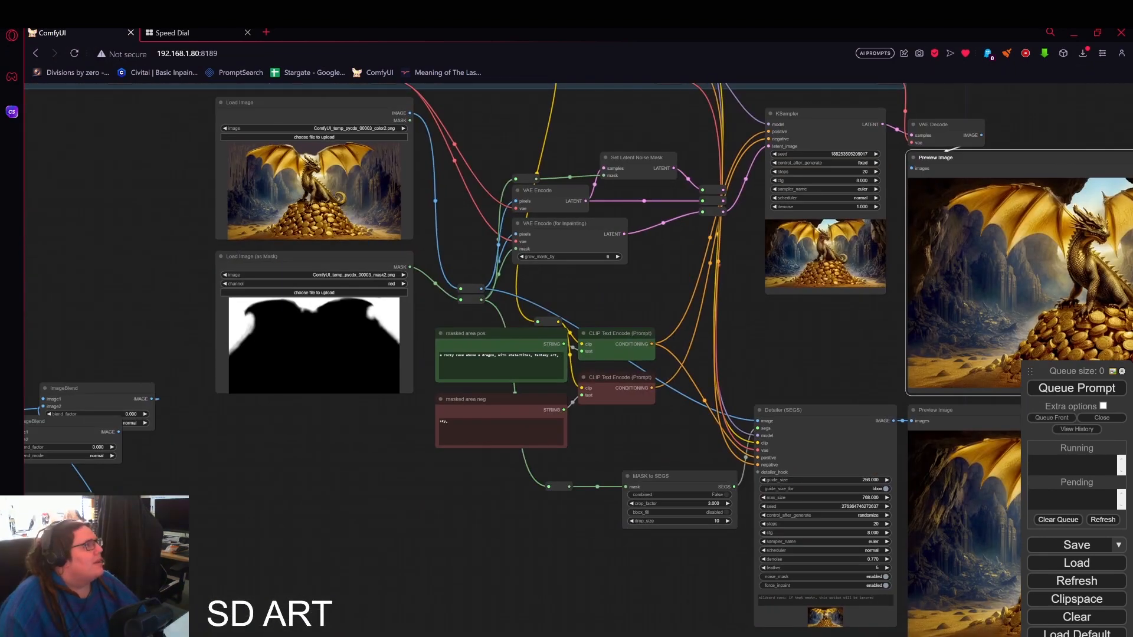
key("alt+Tab")
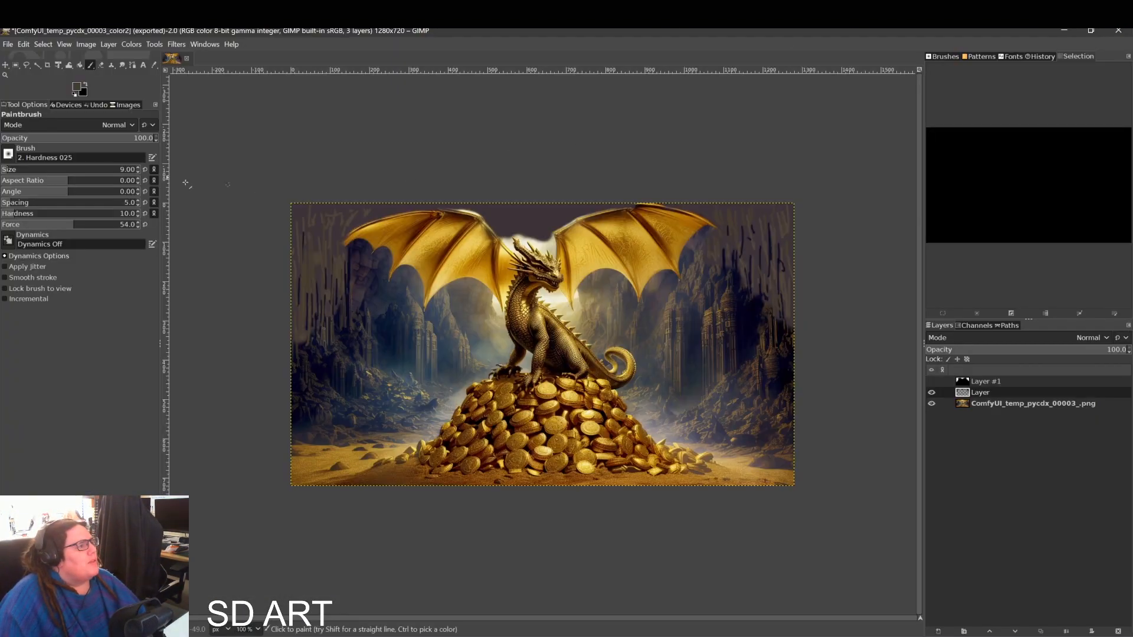
left_click(8, 45)
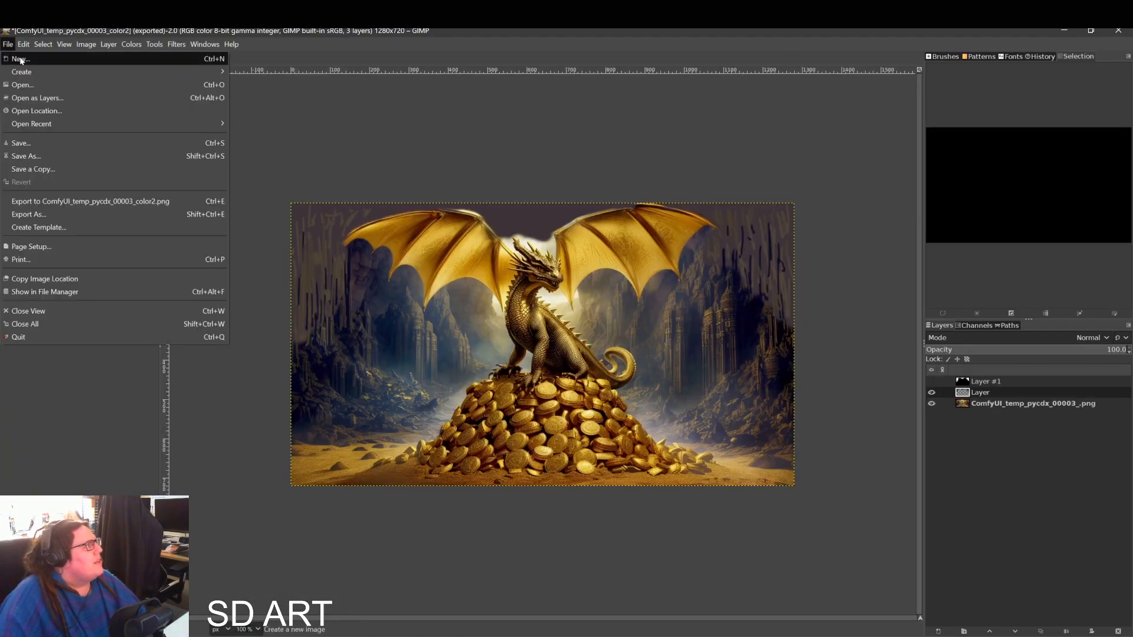
left_click(22, 85)
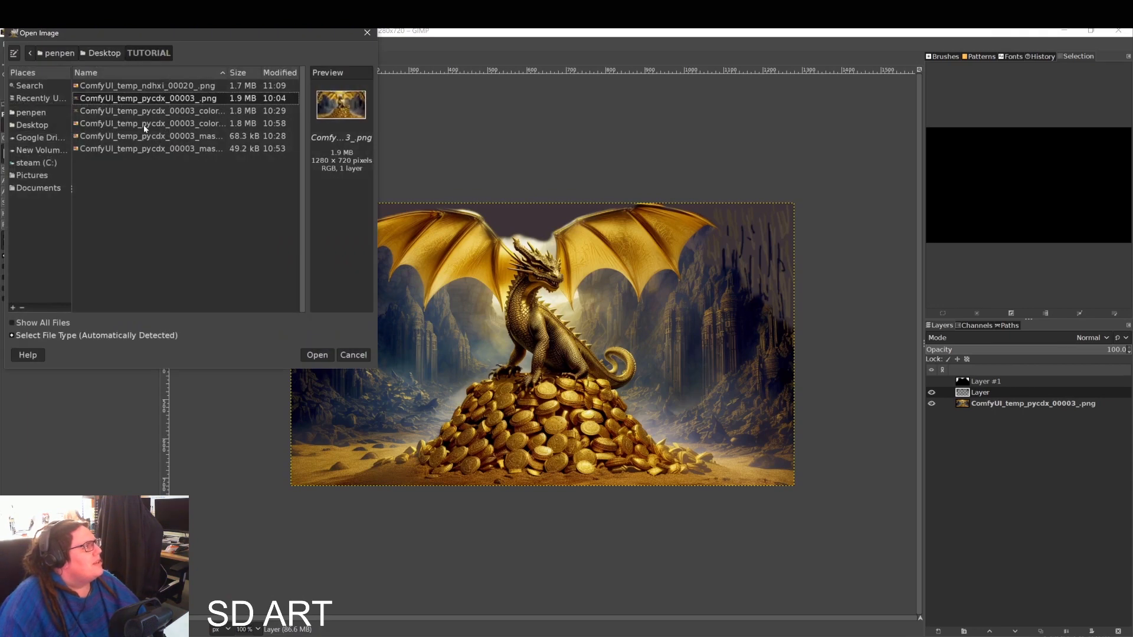
left_click(191, 86)
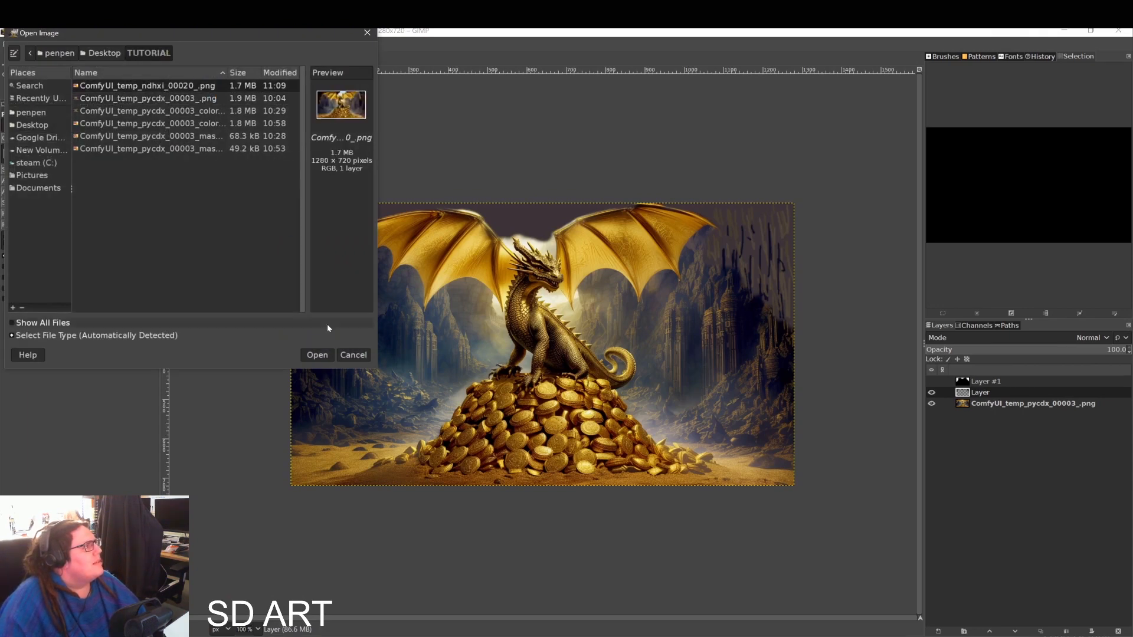
left_click(317, 355)
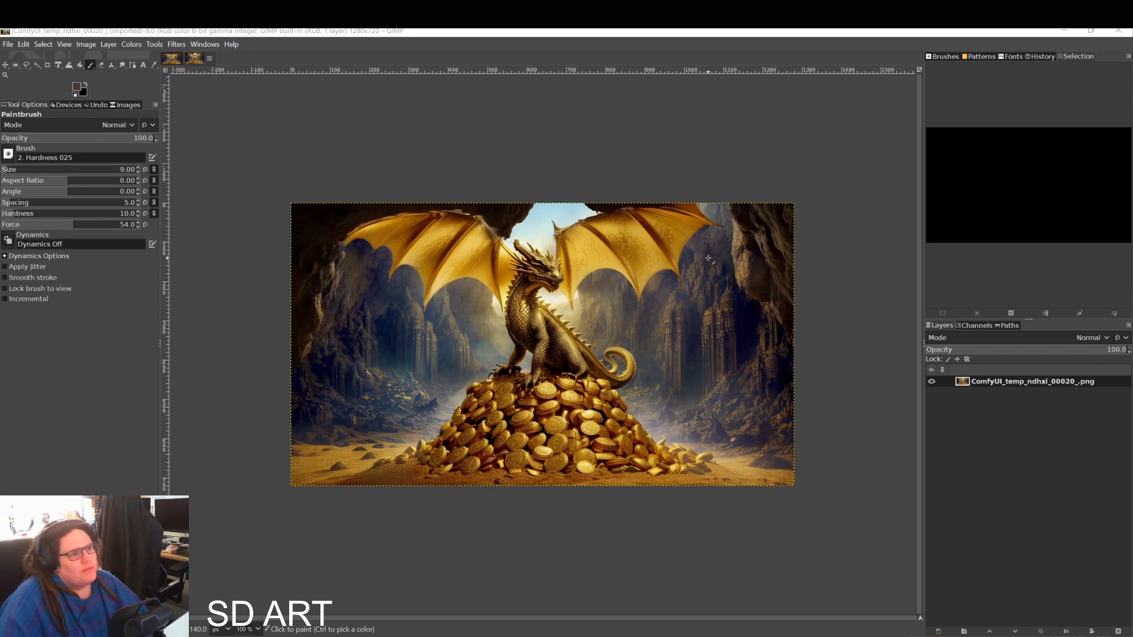
Add two new transparent 1280 × 720 px layers above the dragon image
left_click(937, 632)
left_click(1038, 621)
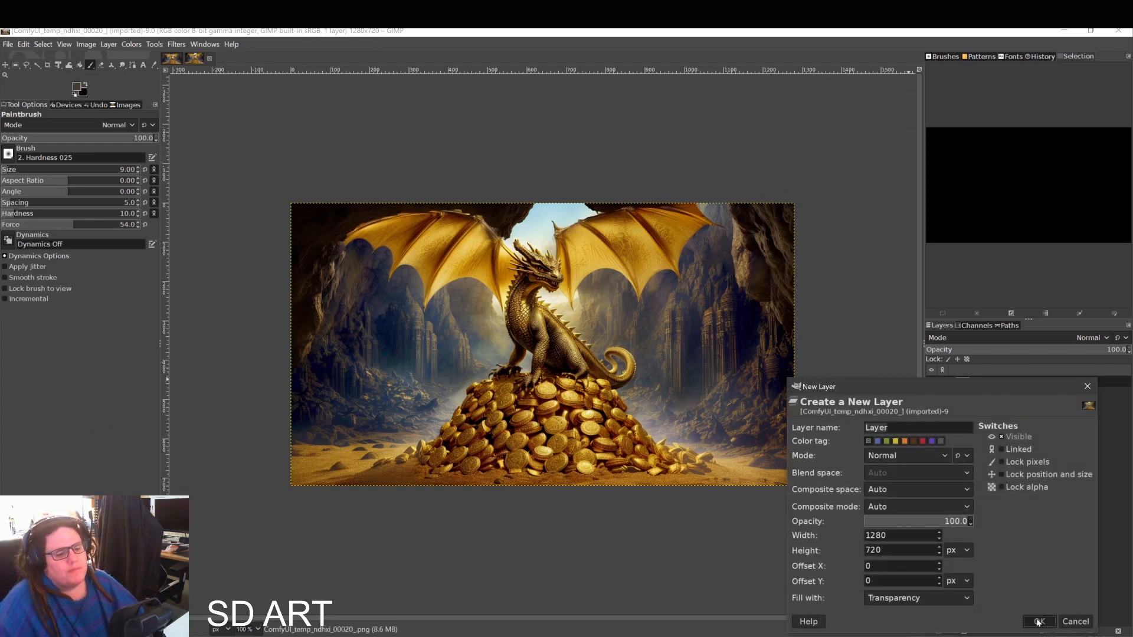
left_click(938, 632)
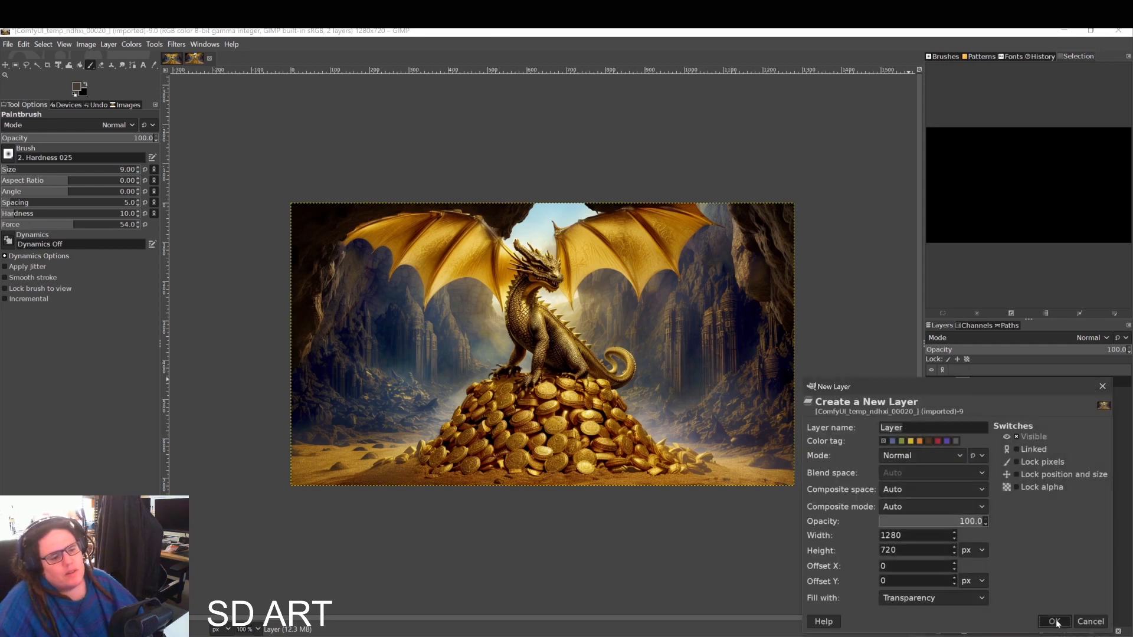
key("Return")
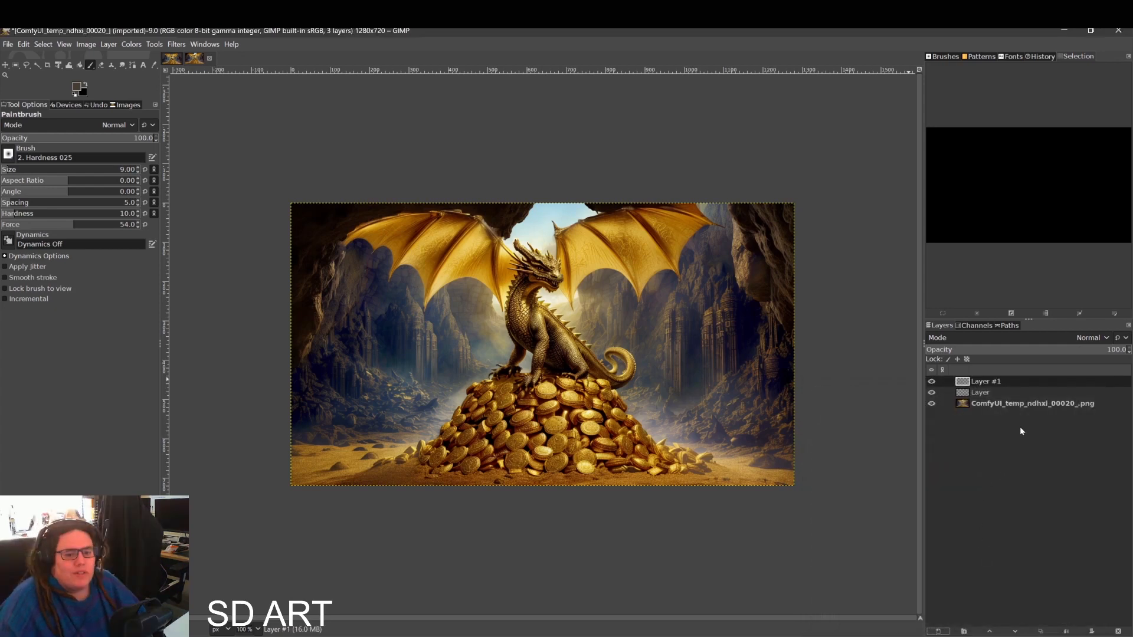
Fill the topmost new layer with black and lower its opacity to 85.4 as a see-through mask base
left_click(981, 393)
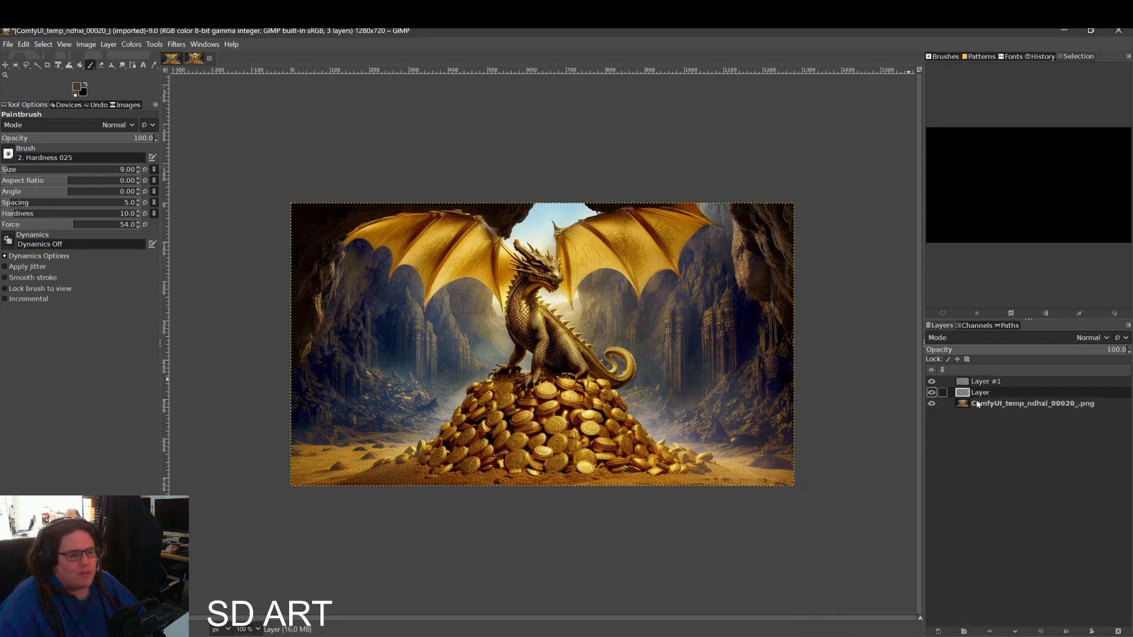
left_click(981, 382)
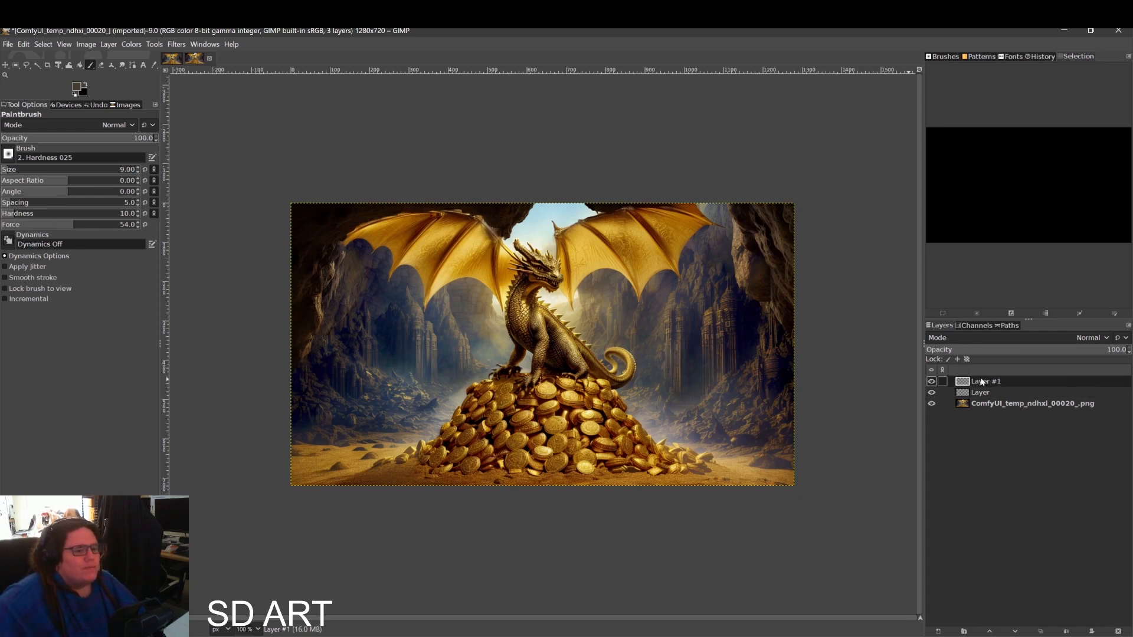
left_click(80, 66)
left_click(457, 285)
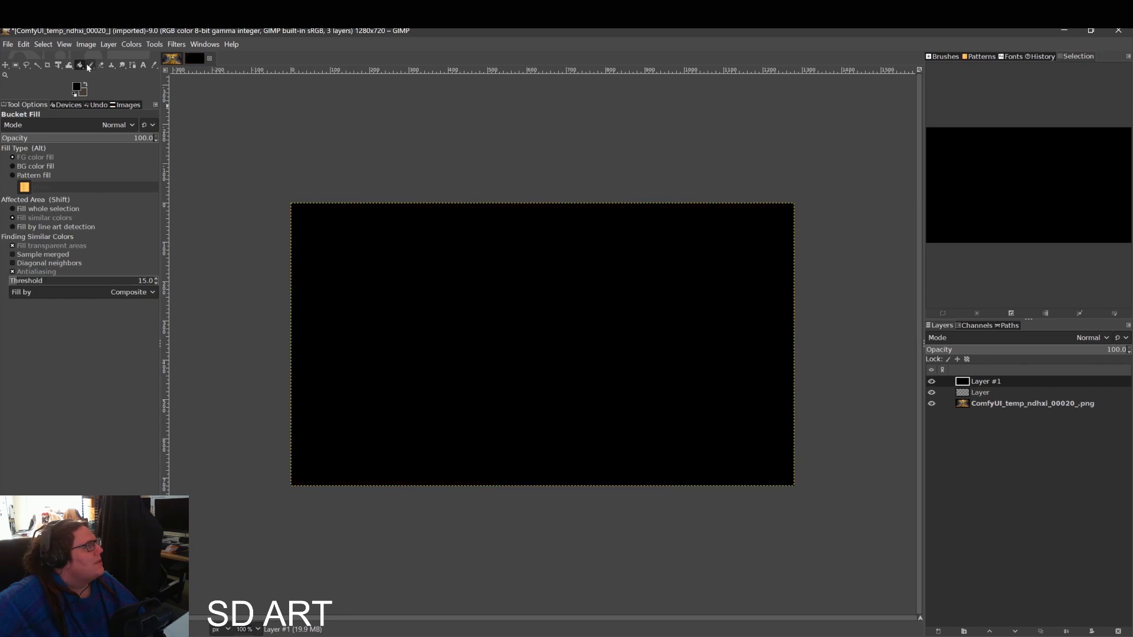
left_click_drag(1111, 349, 1099, 350)
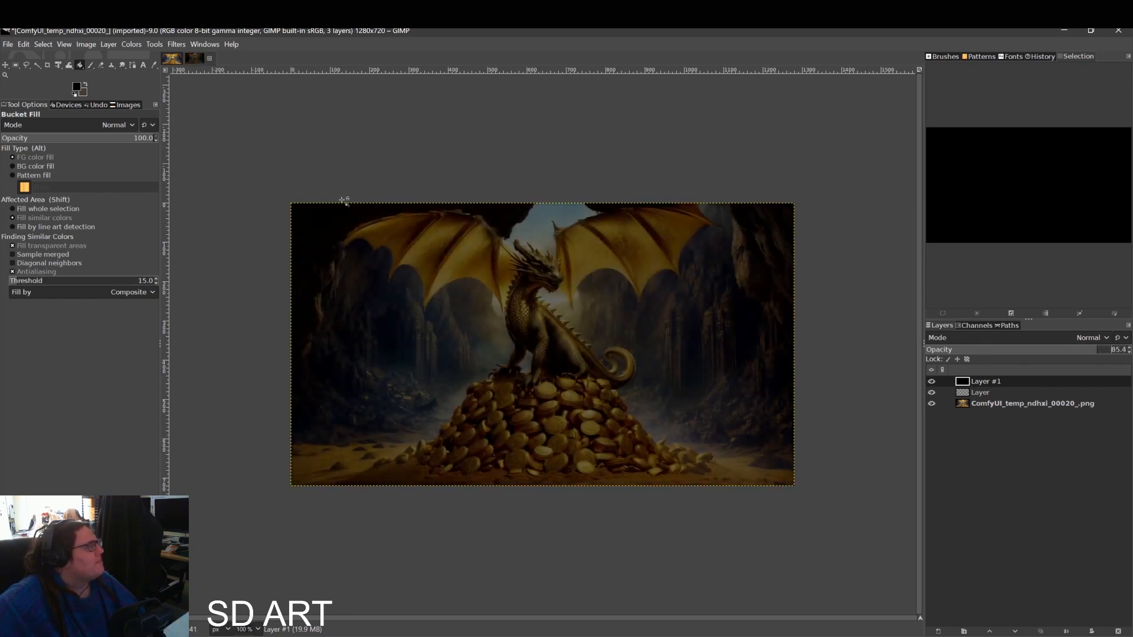
Set the foreground color to white and switch to the Paintbrush tool
left_click(79, 87)
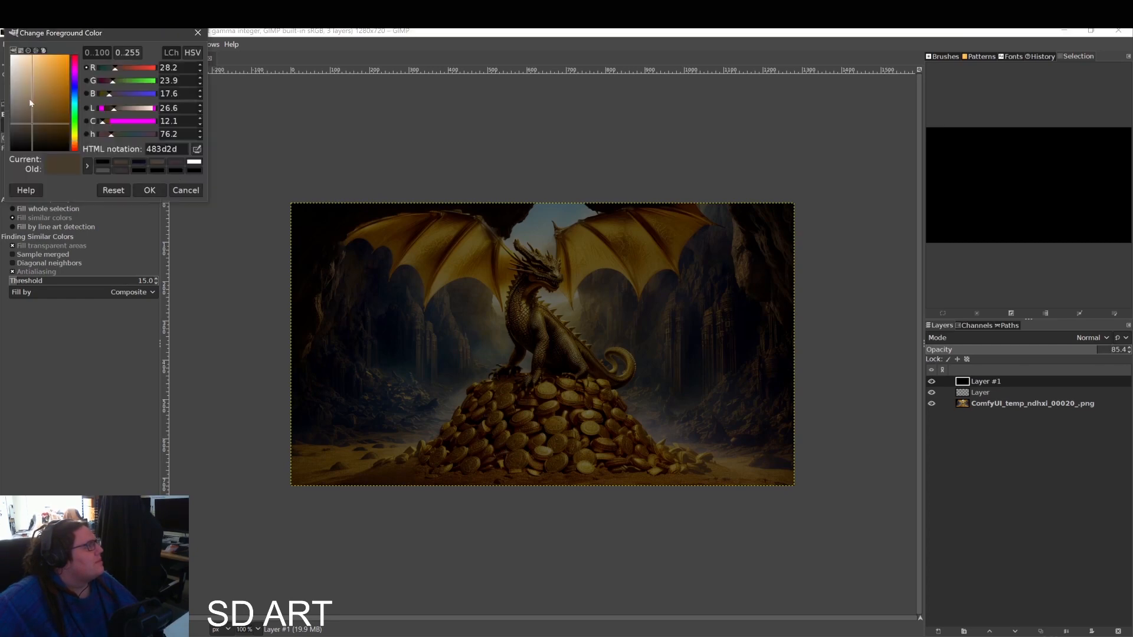
left_click_drag(46, 87, 10, 55)
left_click(151, 189)
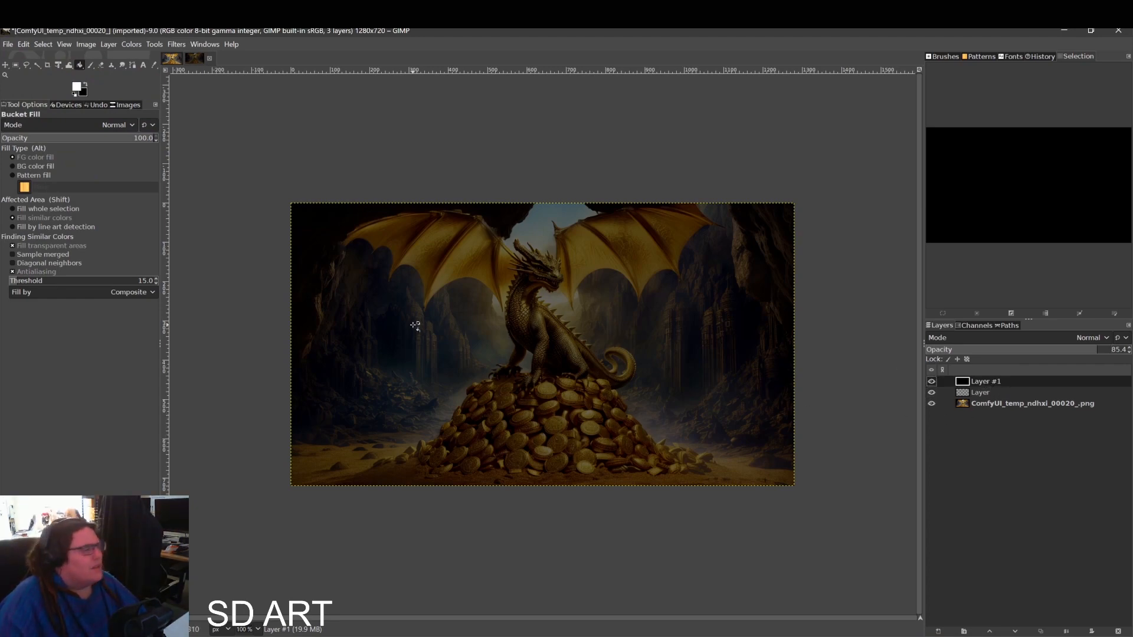
left_click(90, 65)
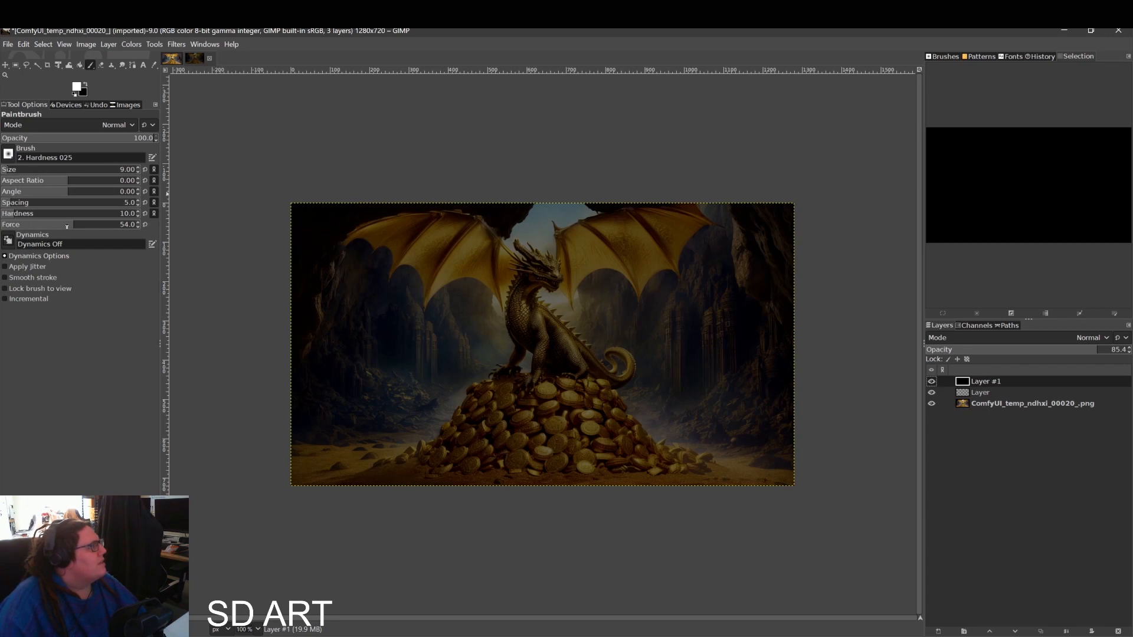
Paint the gold coin pile white on the mask layer with brush force 31 and size 79
left_click_drag(66, 227, 42, 228)
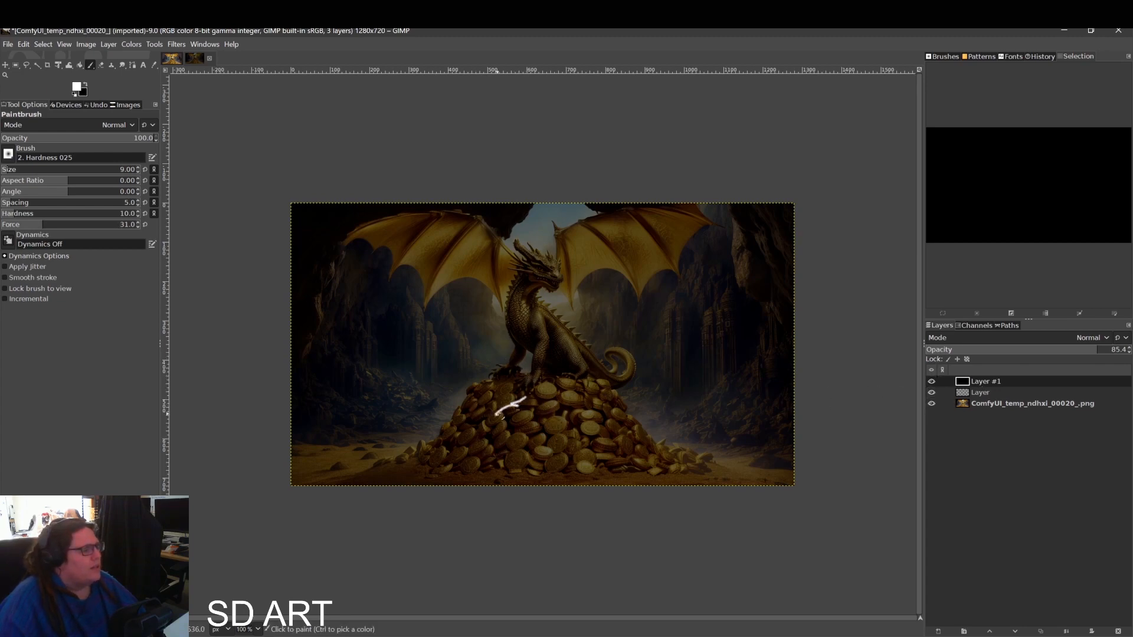
left_click(27, 171)
mouse_move(533, 407)
left_mouse_down()
mouse_move(487, 417)
mouse_move(489, 396)
mouse_move(438, 445)
mouse_move(538, 456)
mouse_move(478, 449)
mouse_move(495, 436)
mouse_move(559, 456)
mouse_move(700, 461)
mouse_move(608, 445)
mouse_move(626, 451)
mouse_move(611, 425)
mouse_move(651, 454)
mouse_move(608, 412)
mouse_move(563, 430)
mouse_move(517, 411)
mouse_move(591, 414)
left_mouse_up()
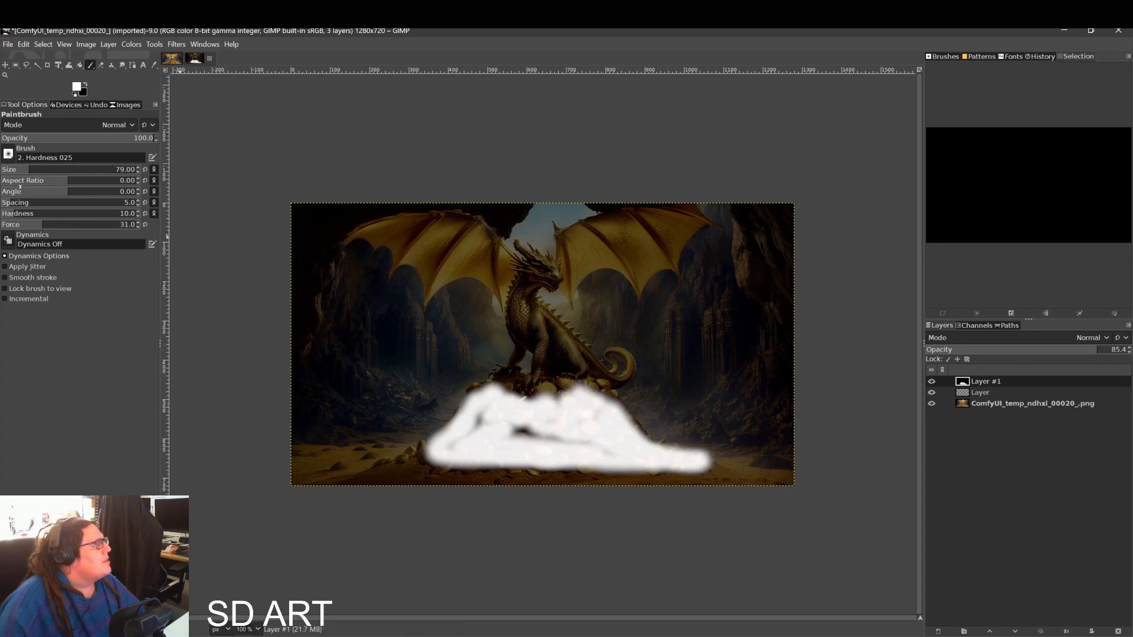
Refine the white coin-pile mask with brush sizes 11 and 38, filling gaps and extending its edges around the dragon's feet and the base
scroll(9, 171, "down", 1)
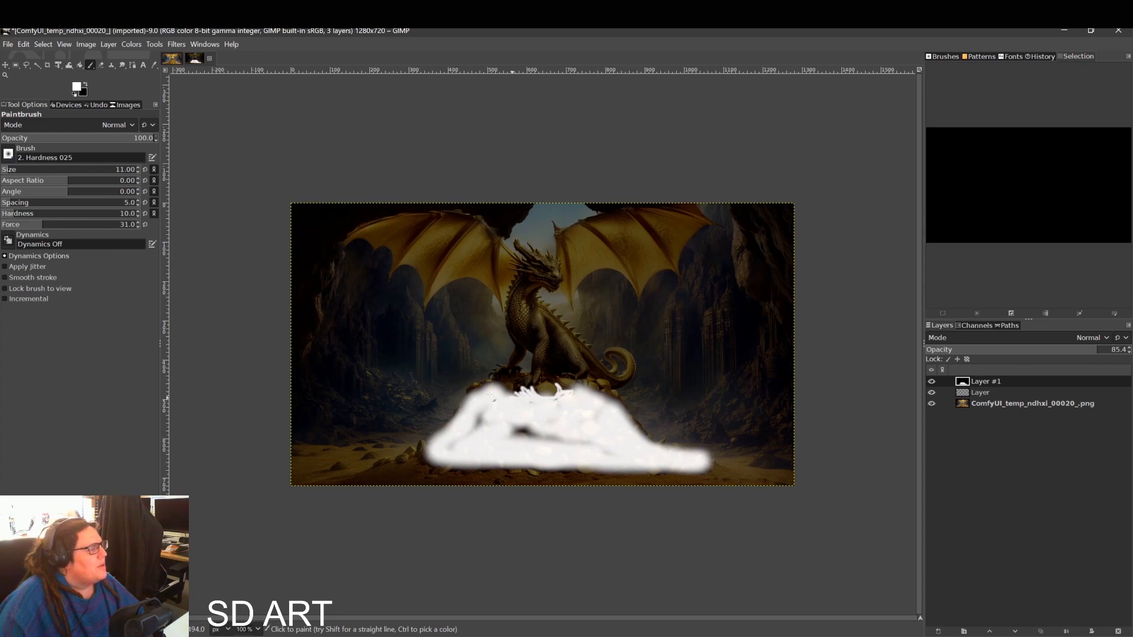
left_click(17, 171)
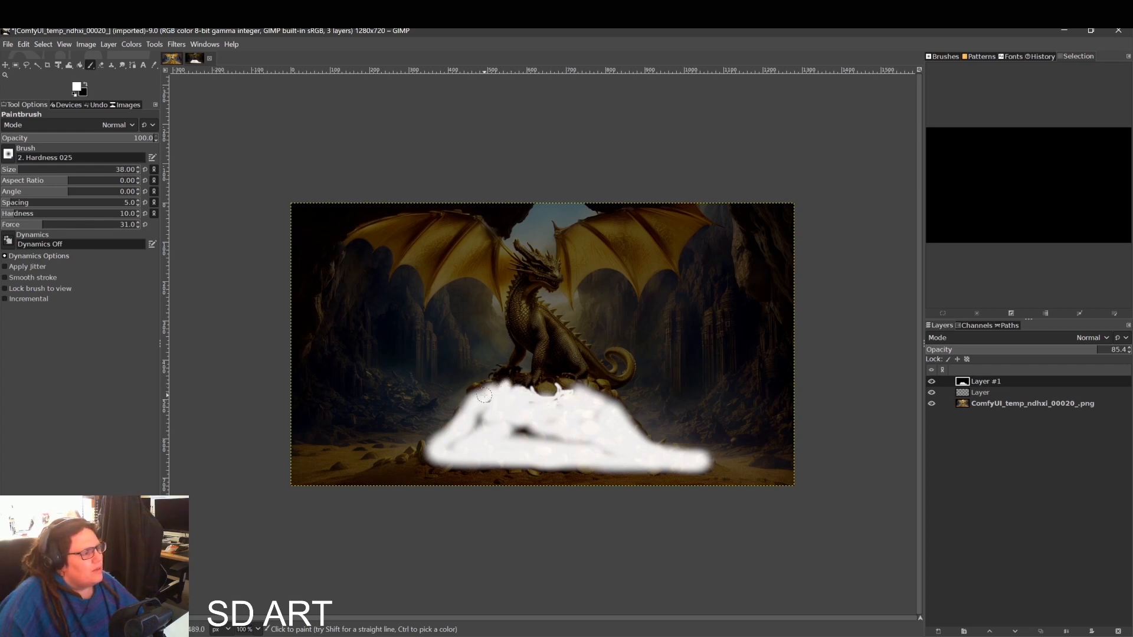
mouse_move(484, 395)
left_mouse_down()
mouse_move(614, 391)
mouse_move(586, 384)
mouse_move(609, 398)
mouse_move(590, 396)
mouse_move(558, 425)
mouse_move(526, 421)
mouse_move(509, 429)
mouse_move(525, 434)
mouse_move(489, 438)
mouse_move(600, 453)
mouse_move(467, 425)
mouse_move(474, 430)
mouse_move(395, 462)
mouse_move(444, 458)
mouse_move(435, 461)
mouse_move(496, 414)
left_mouse_up()
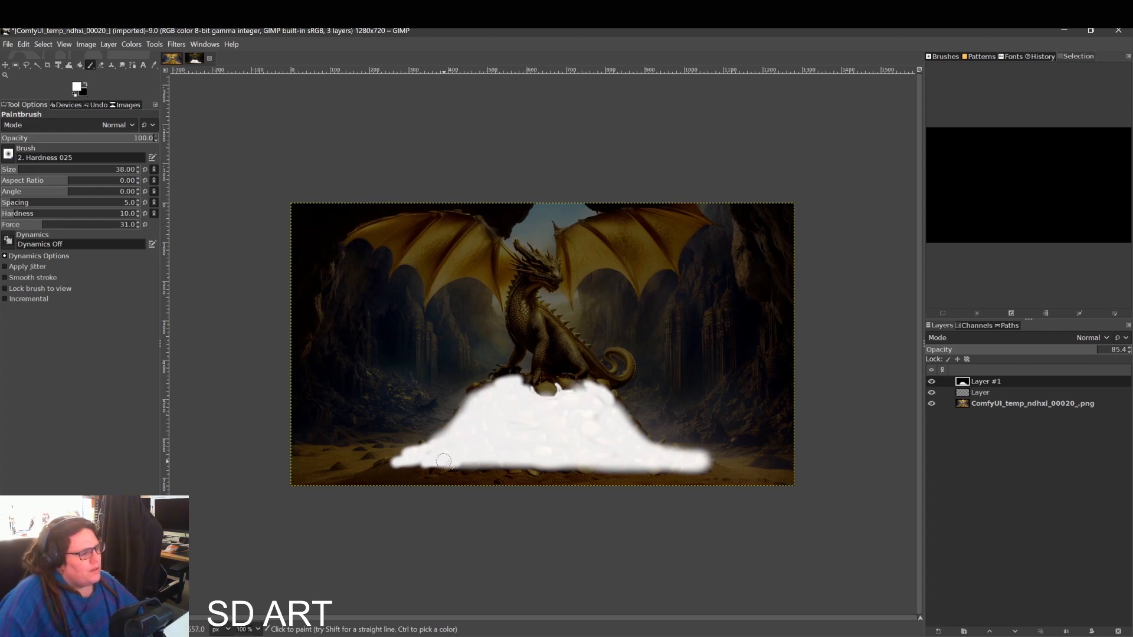
mouse_move(444, 460)
left_mouse_down()
mouse_move(472, 465)
mouse_move(432, 465)
mouse_move(567, 466)
left_mouse_up()
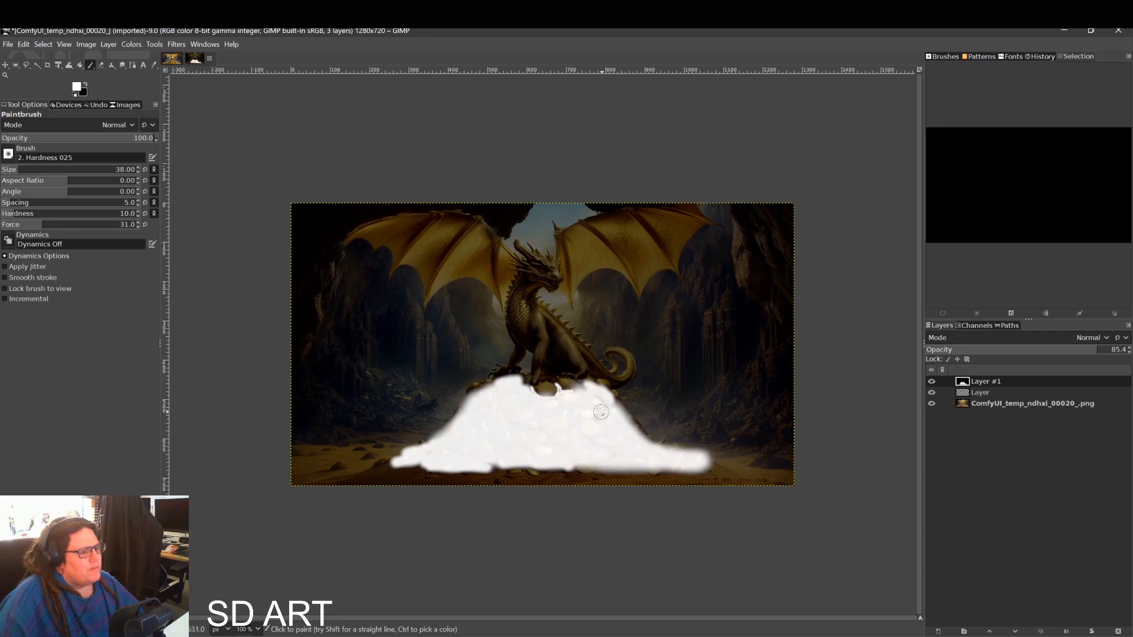
mouse_move(610, 398)
left_mouse_down()
mouse_move(630, 430)
mouse_move(665, 450)
left_mouse_up()
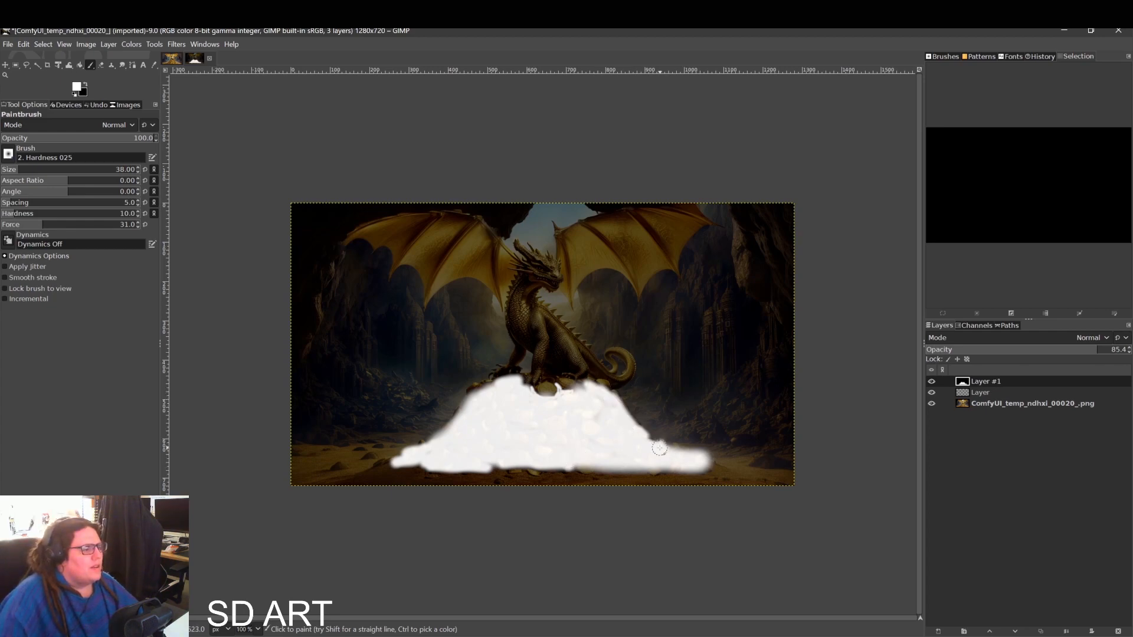
mouse_move(480, 397)
left_mouse_down()
mouse_move(486, 388)
mouse_move(474, 396)
left_mouse_up()
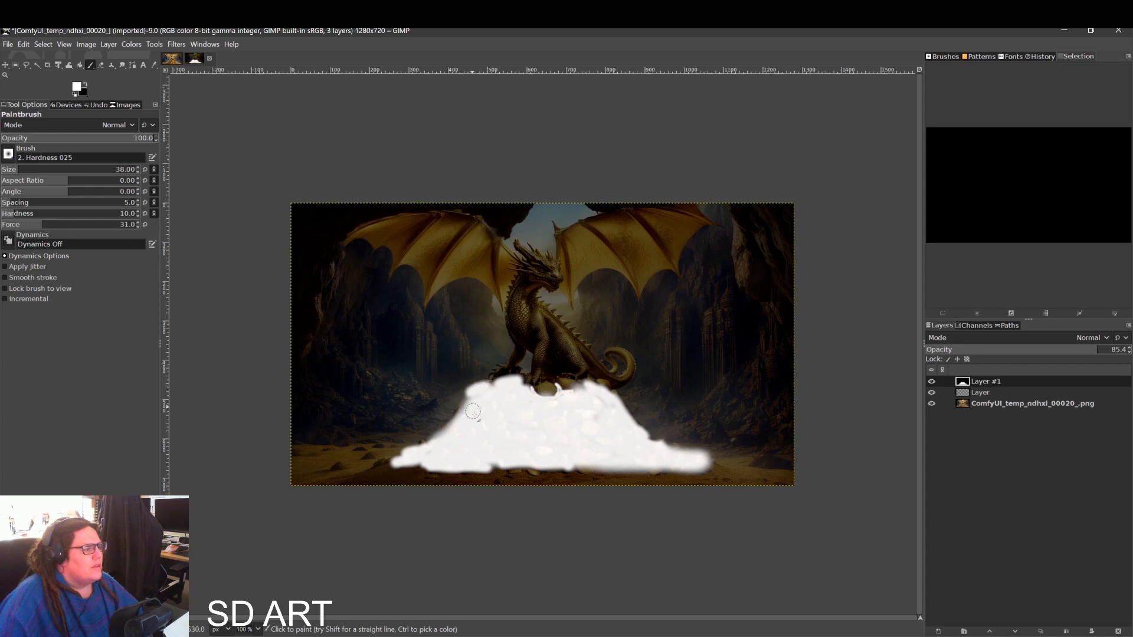
left_click_drag(416, 441, 420, 447)
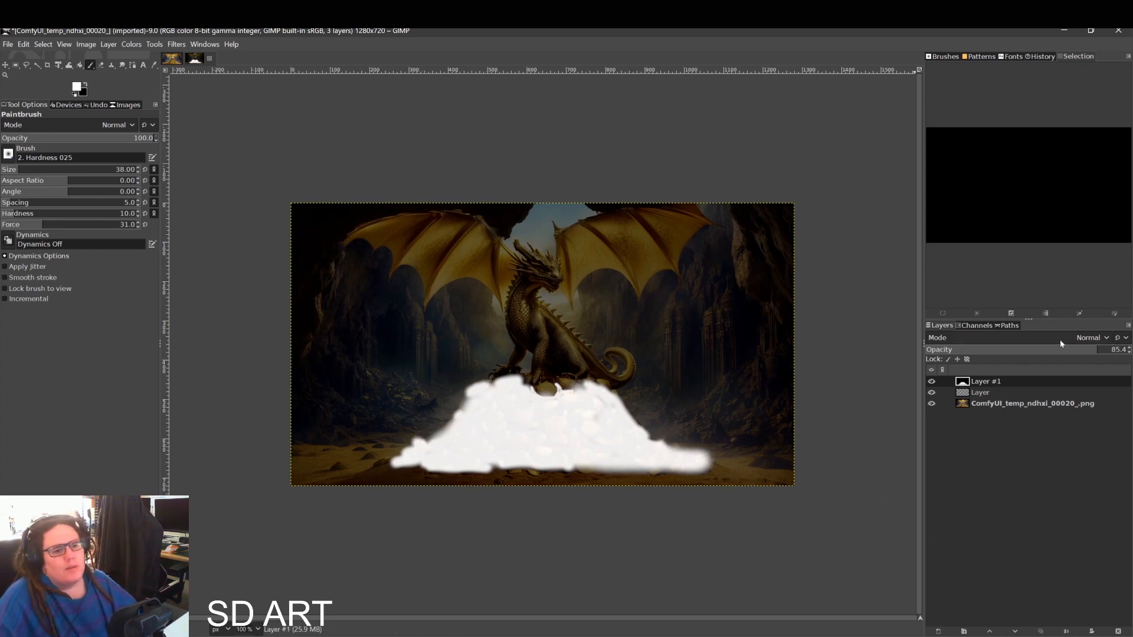
Raise the mask layer's opacity to 100 and export the image as ComfyUI_temp_ndhxi_00020_mask4.png in the TUTORIAL folder
left_click_drag(1112, 349, 1131, 350)
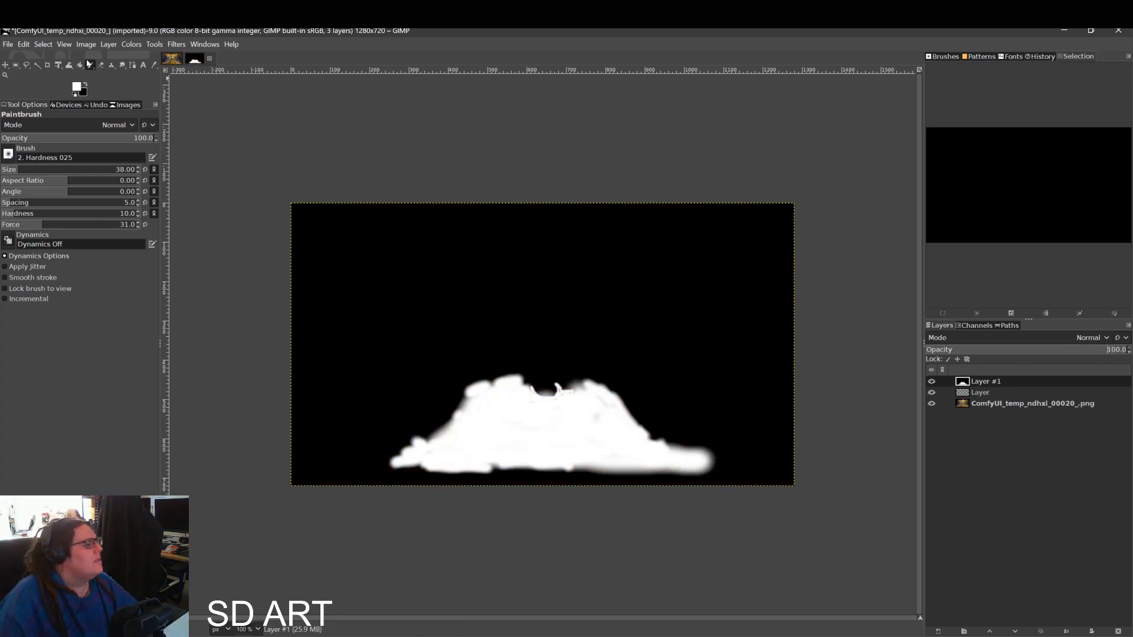
left_click(9, 44)
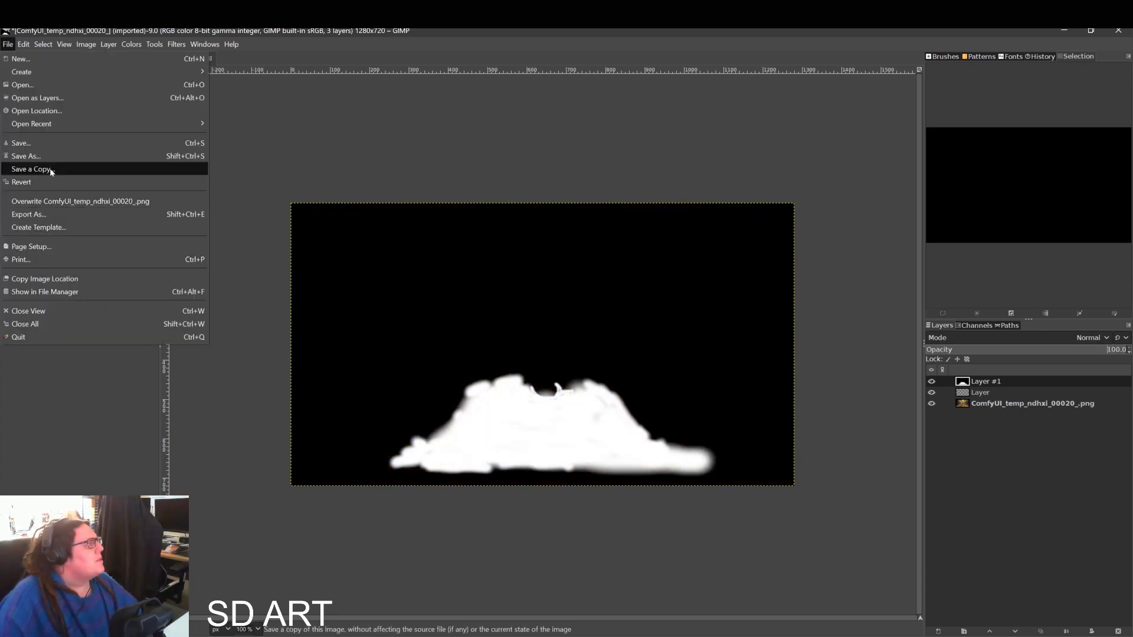
left_click(66, 214)
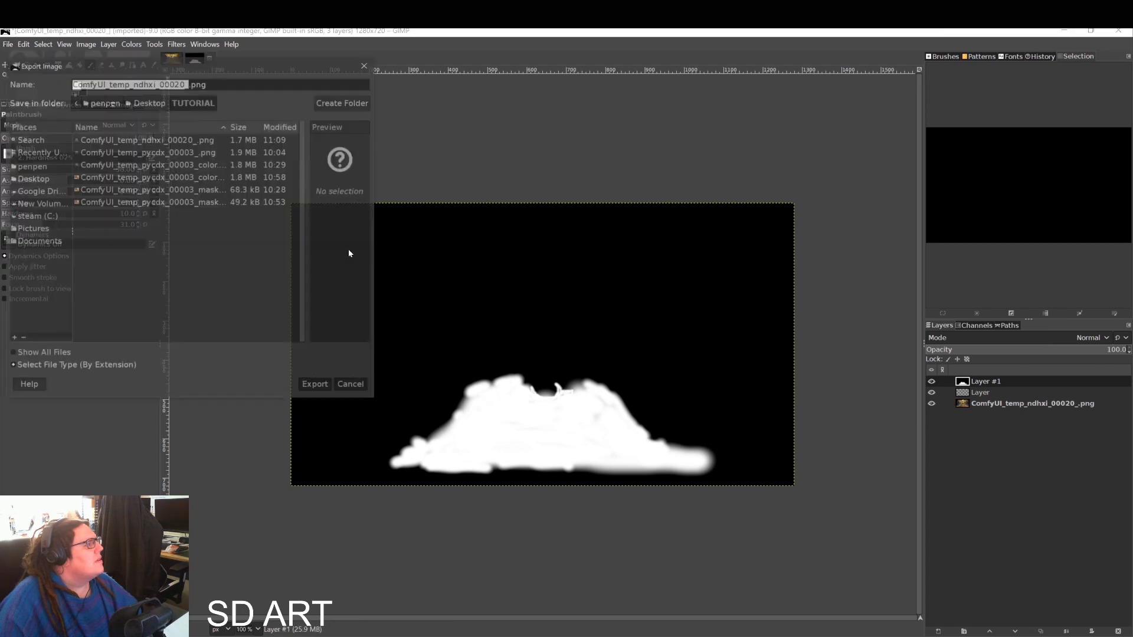
key("Right")
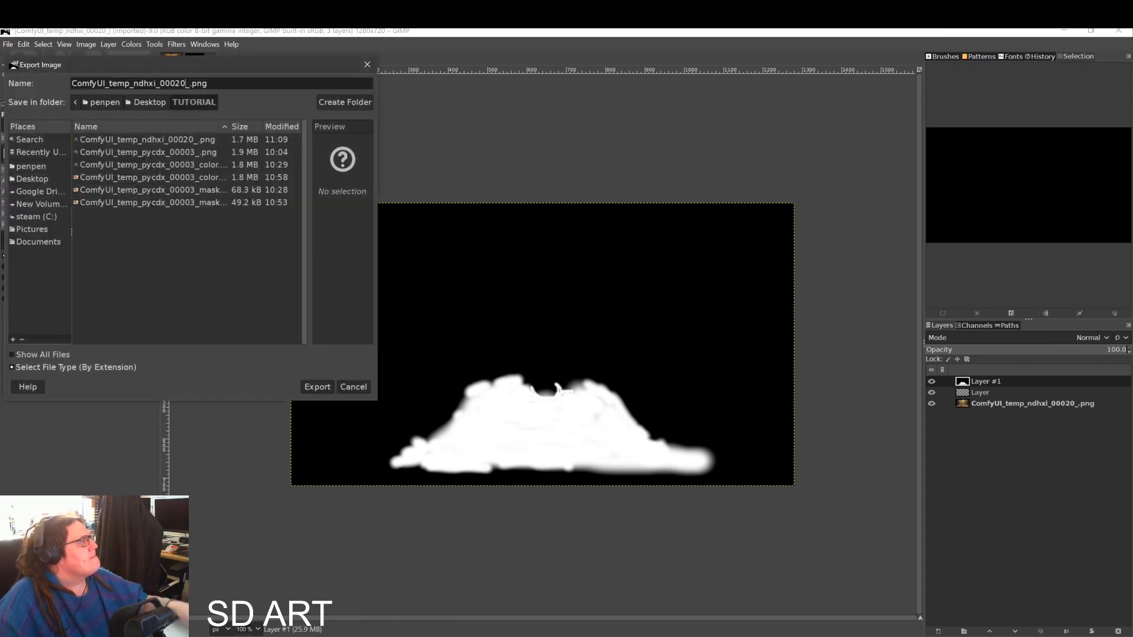
type("mask")
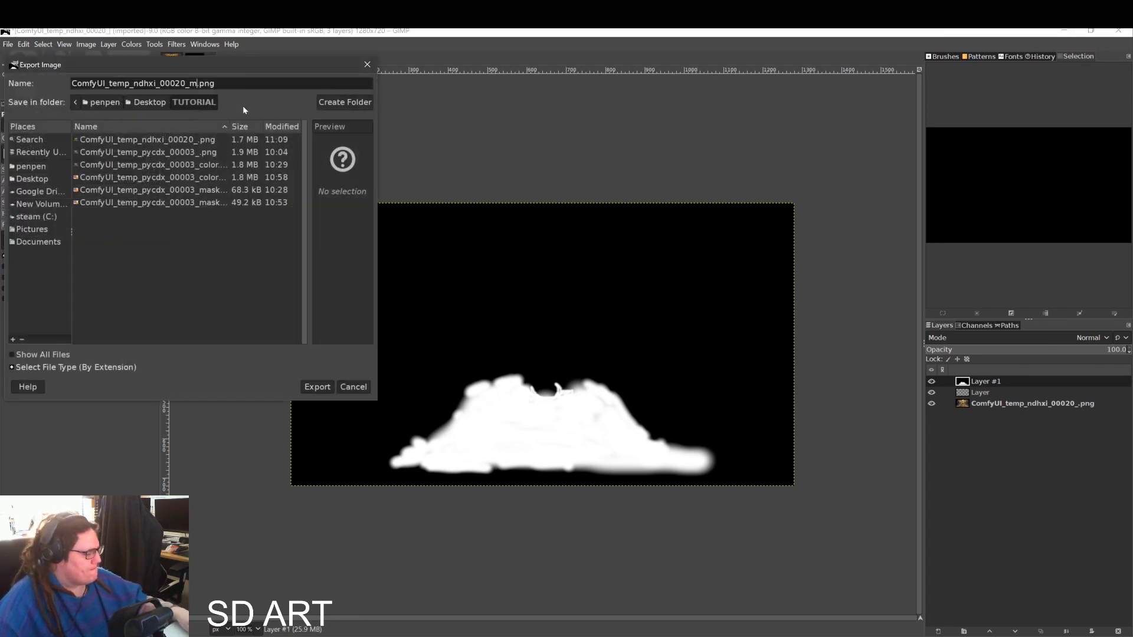
type("4")
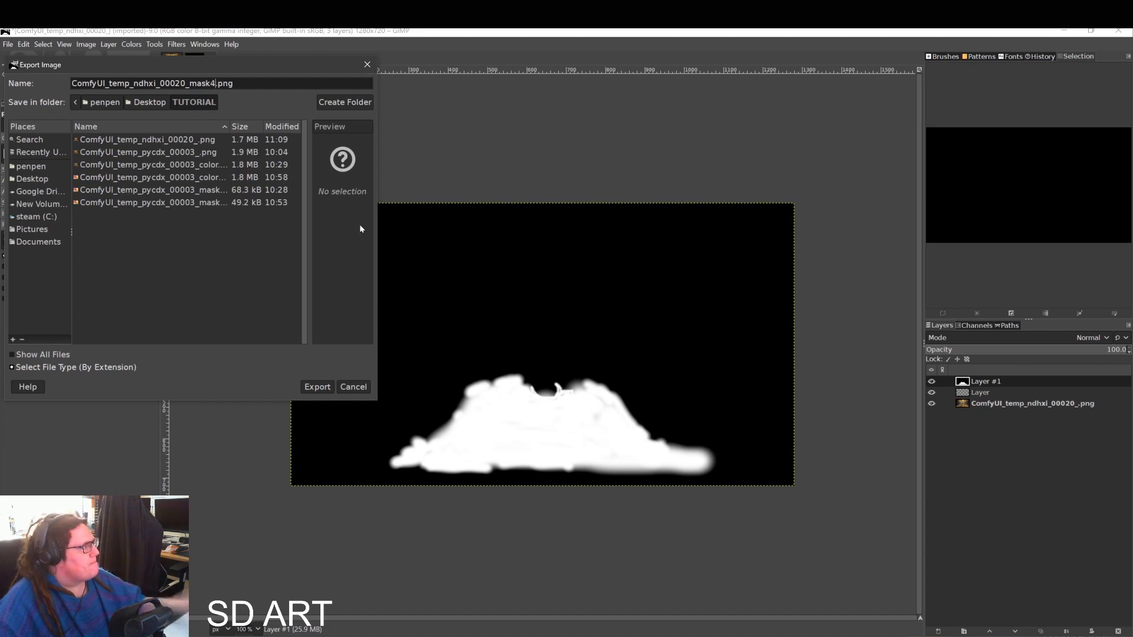
left_click(322, 386)
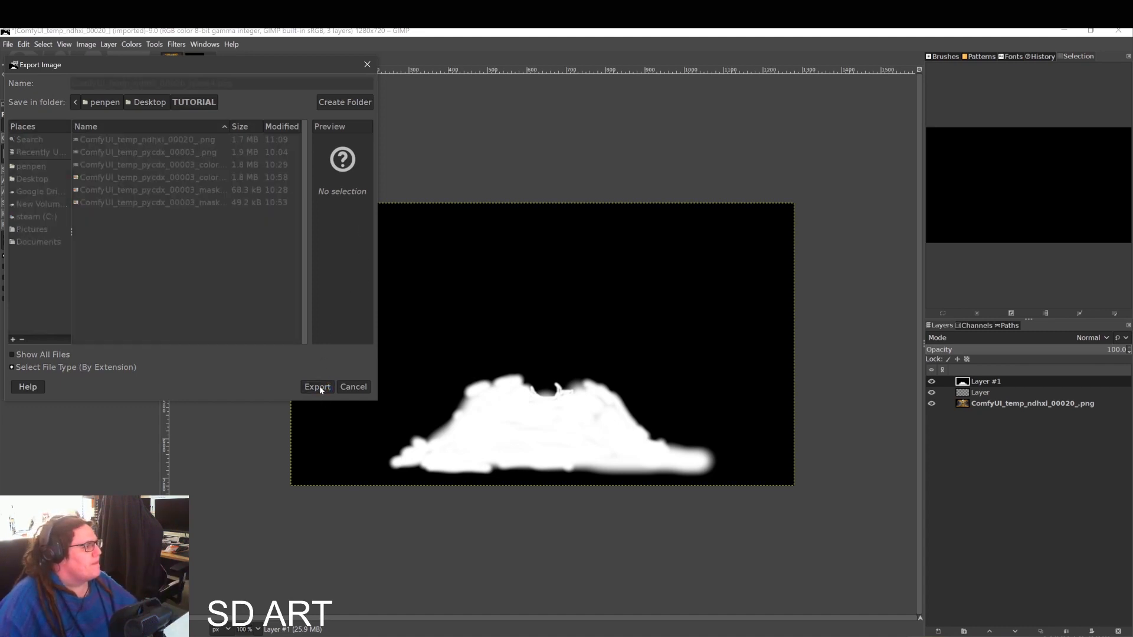
left_click(594, 408)
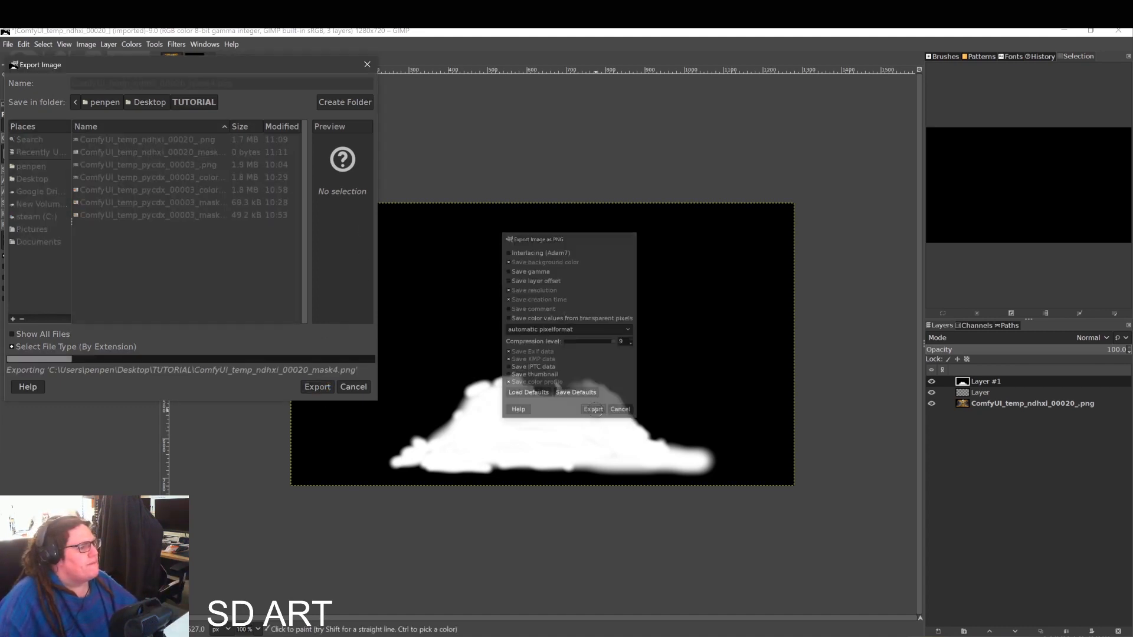
Switch to ComfyUI and load ComfyUI_temp_ndhxi_00020_mask4.png into the Load Image (as Mask) node
left_click(1064, 31)
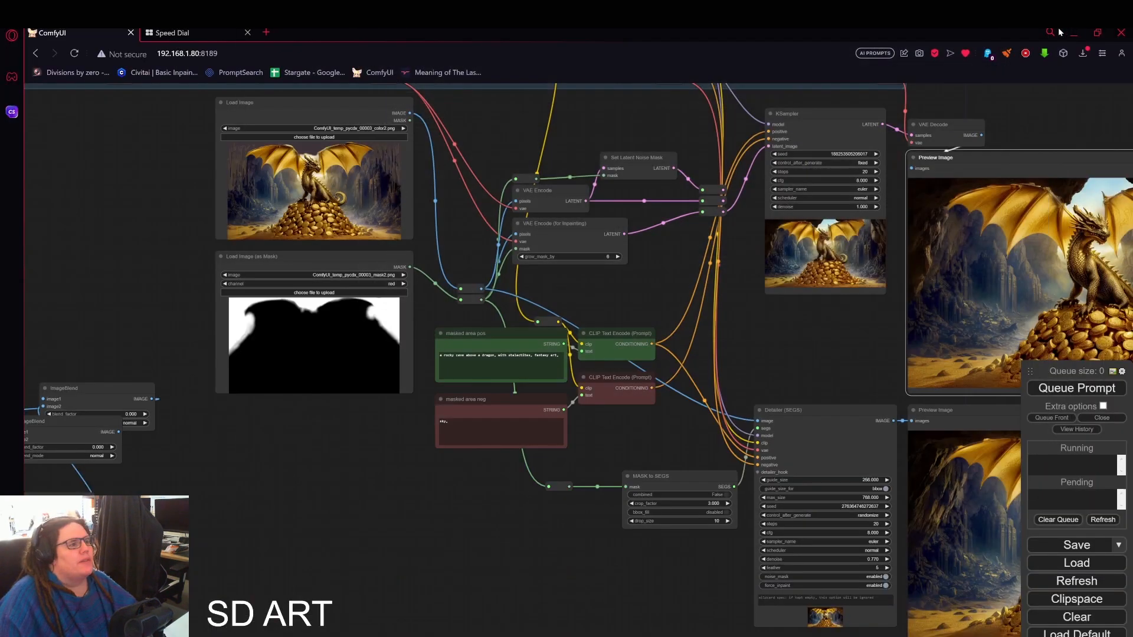
left_click(305, 289)
left_click(282, 127)
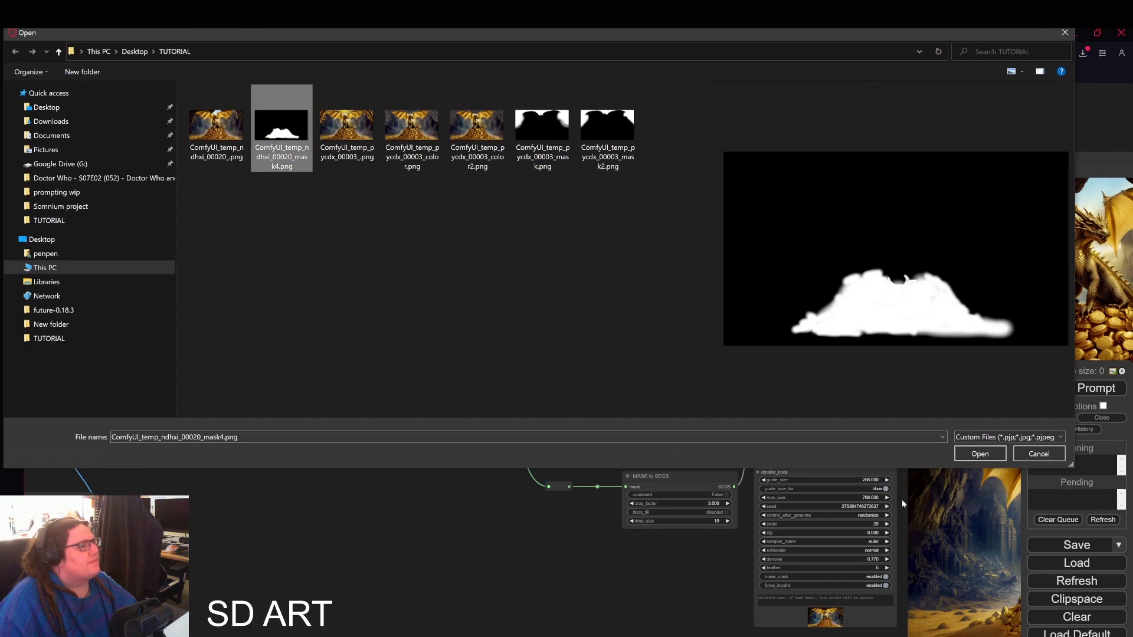
left_click(979, 453)
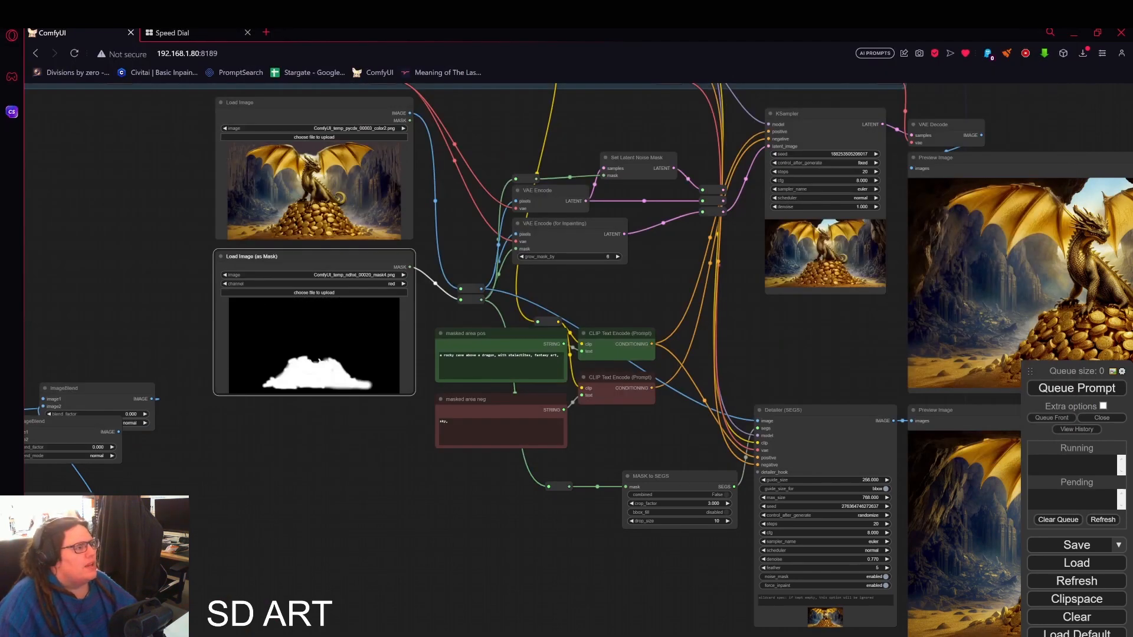
Replace the masked area positive prompt with "pile of treasures, gold coin stacks"
left_click_drag(849, 372, 632, 374)
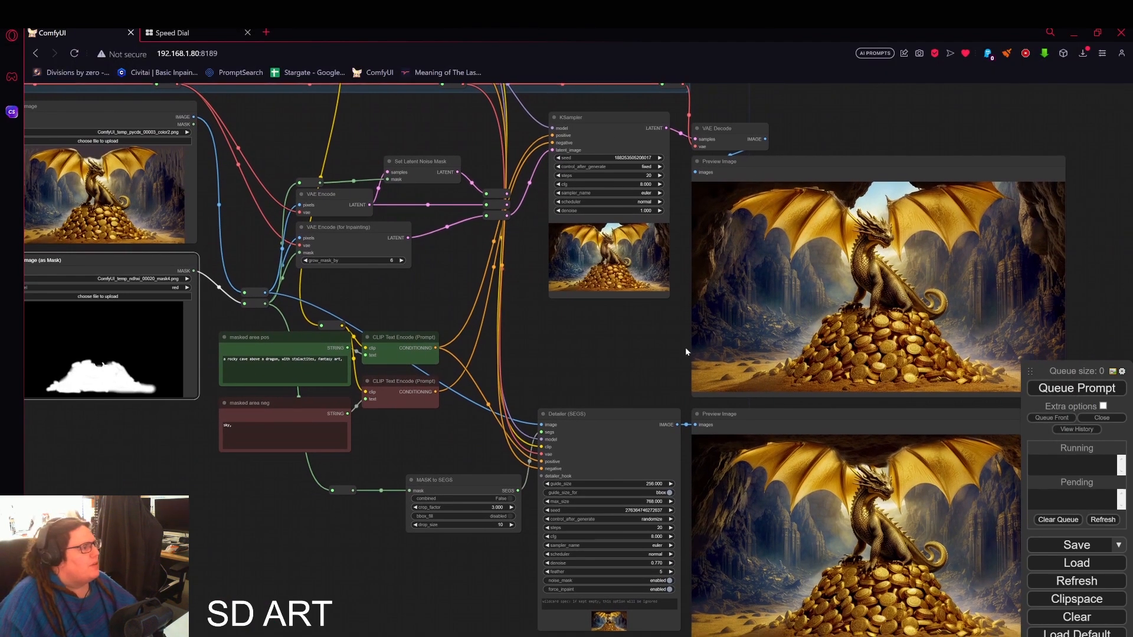
left_click_drag(352, 380, 507, 373)
scroll(313, 391, "up", 4)
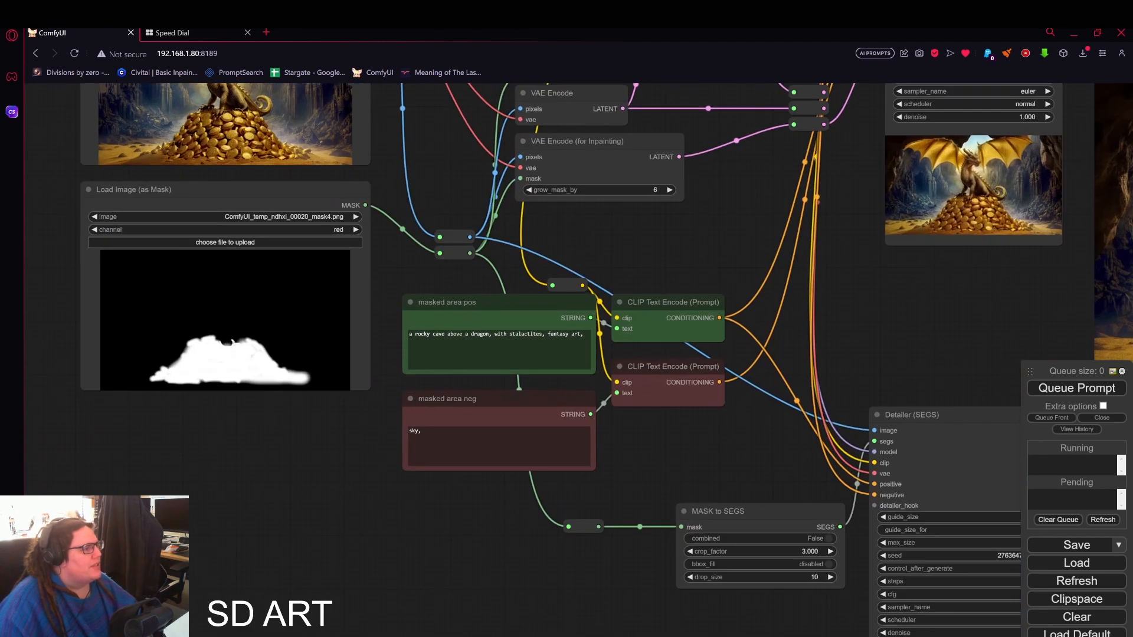
triple_click(498, 337)
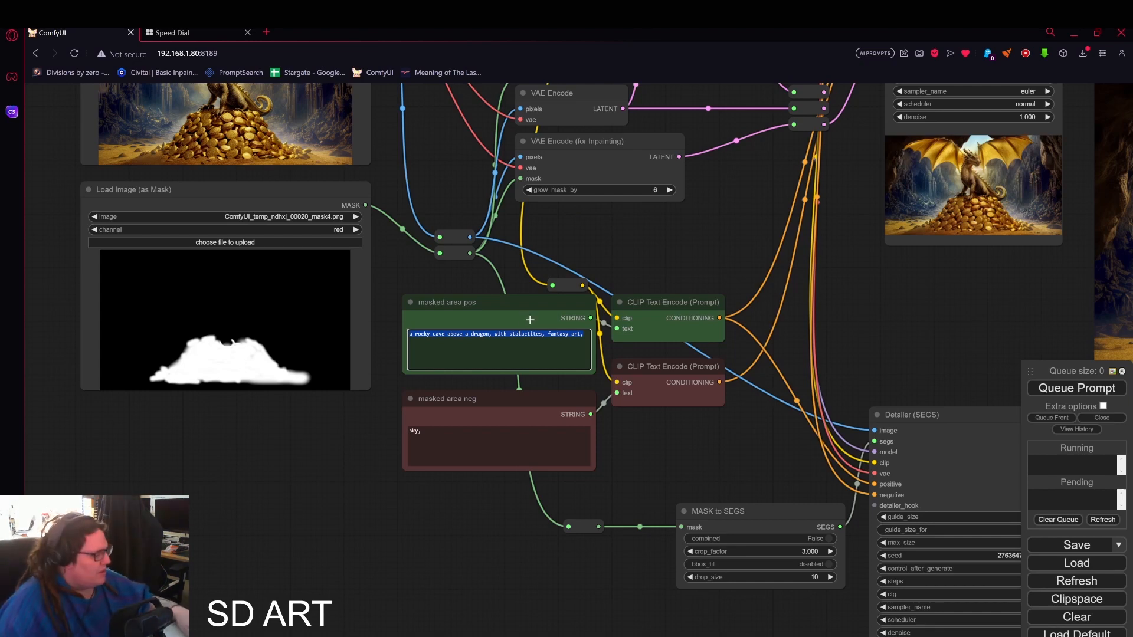
type("lipe")
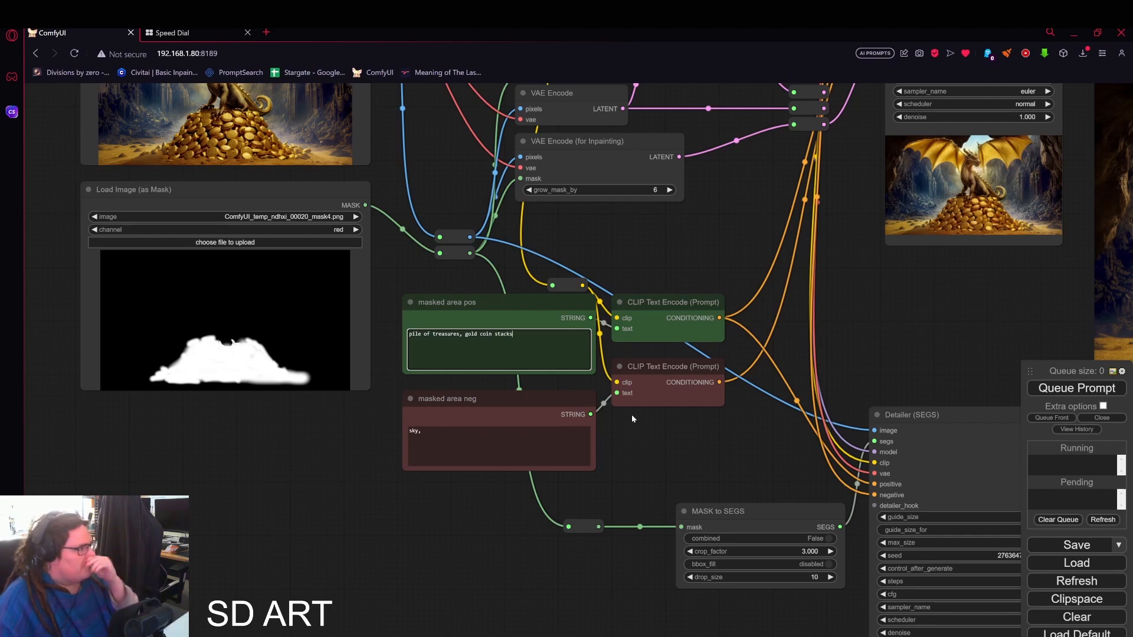
Queue the workflow to inpaint the coin pile with the new mask and prompt
left_click_drag(695, 471, 442, 465)
scroll(595, 392, "down", 4)
left_click_drag(633, 327, 547, 413)
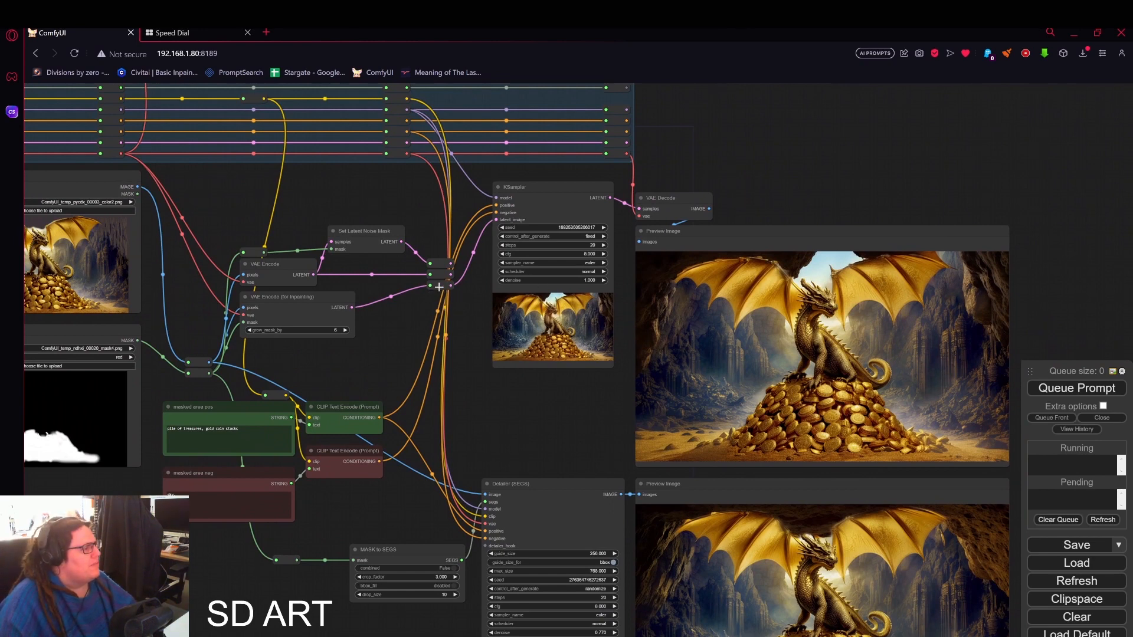
left_click_drag(465, 404, 479, 359)
left_click(1077, 392)
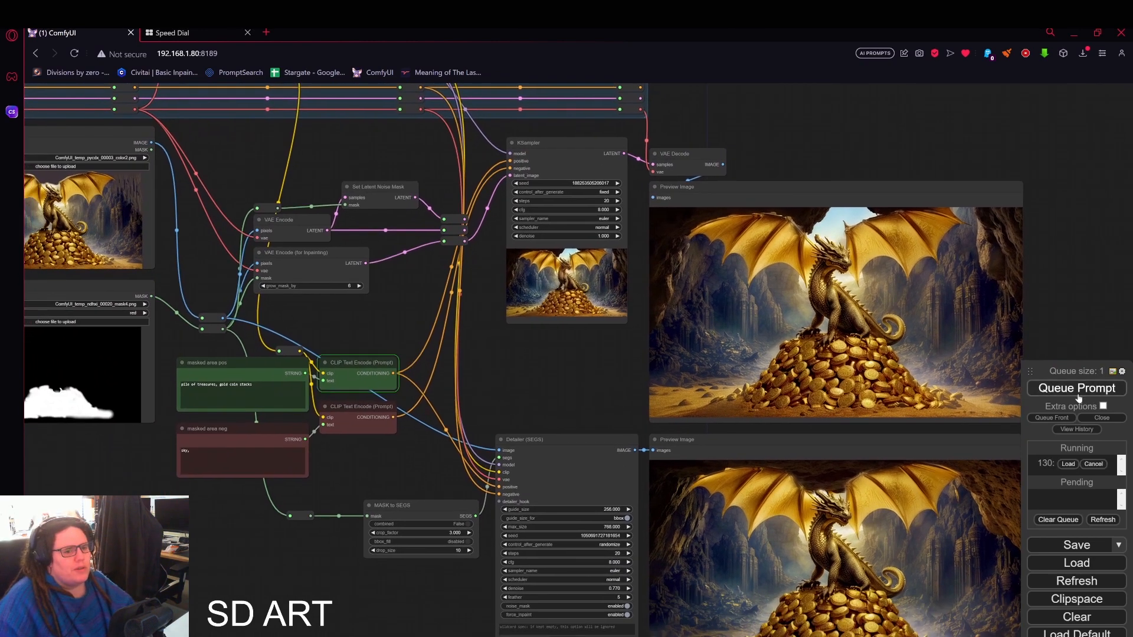
Examine the Detailer (SEGS) sampling preview and its output image for the newly inpainted coin pile
left_click_drag(583, 402, 429, 244)
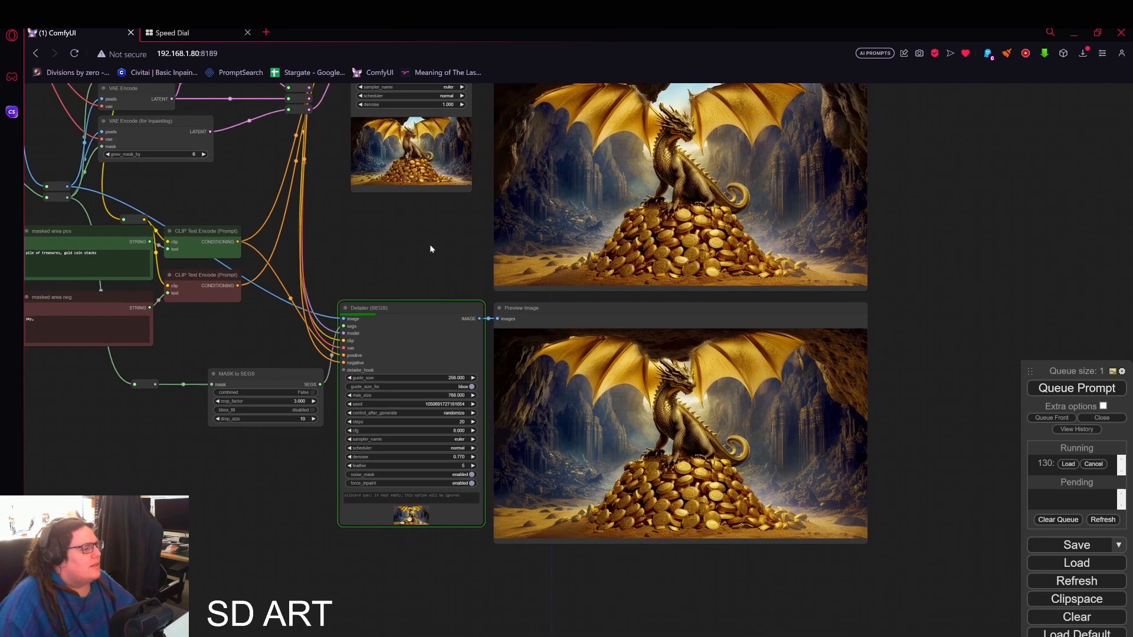
scroll(407, 466, "up", 10)
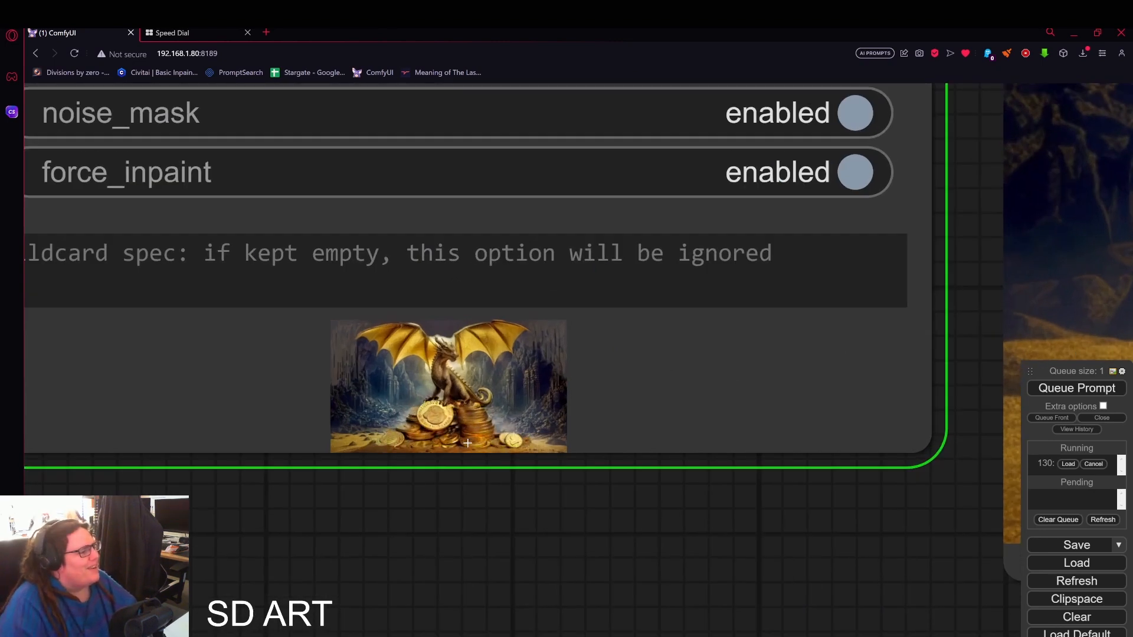
scroll(472, 443, "down", 8)
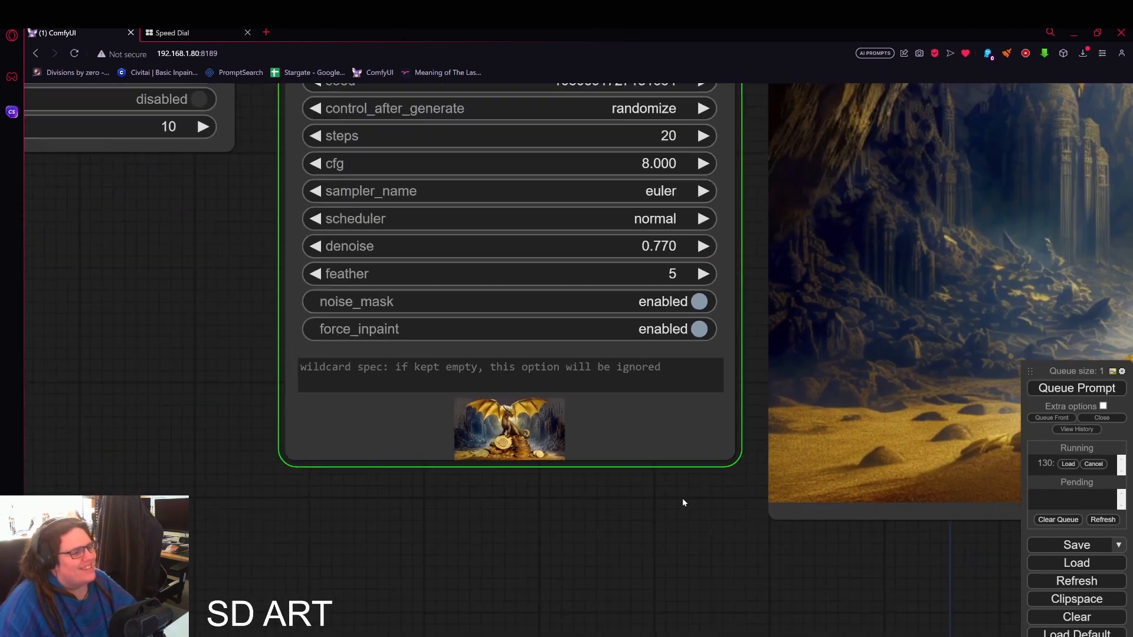
left_click_drag(682, 524, 372, 528)
left_click_drag(597, 557, 511, 558)
scroll(510, 555, "down", 4)
left_click_drag(806, 553, 734, 546)
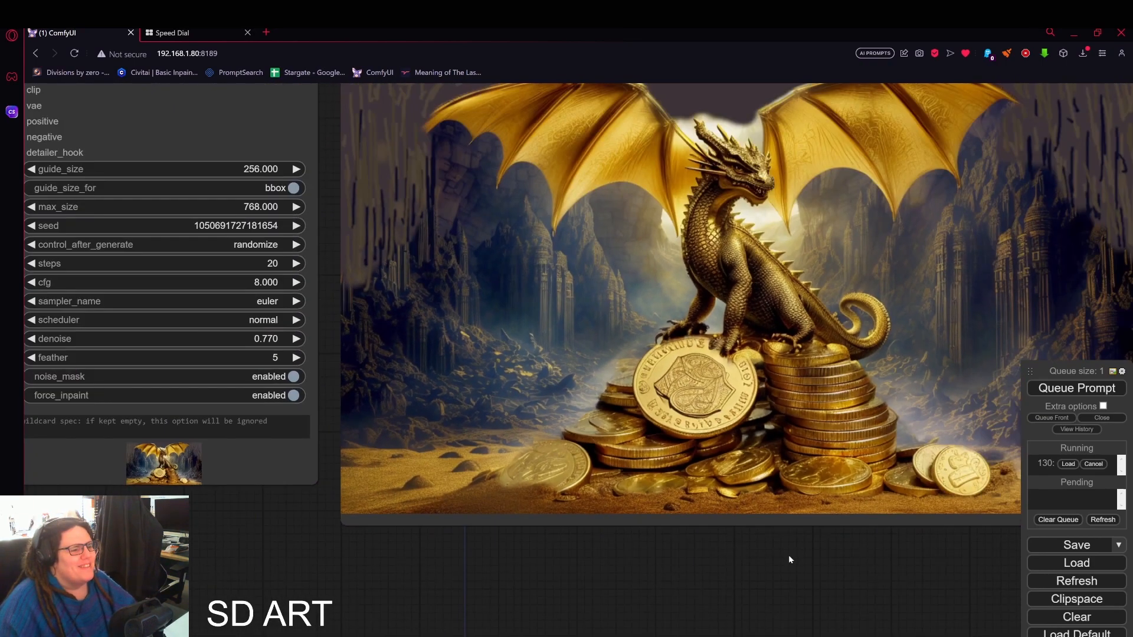
left_click_drag(803, 558, 695, 580)
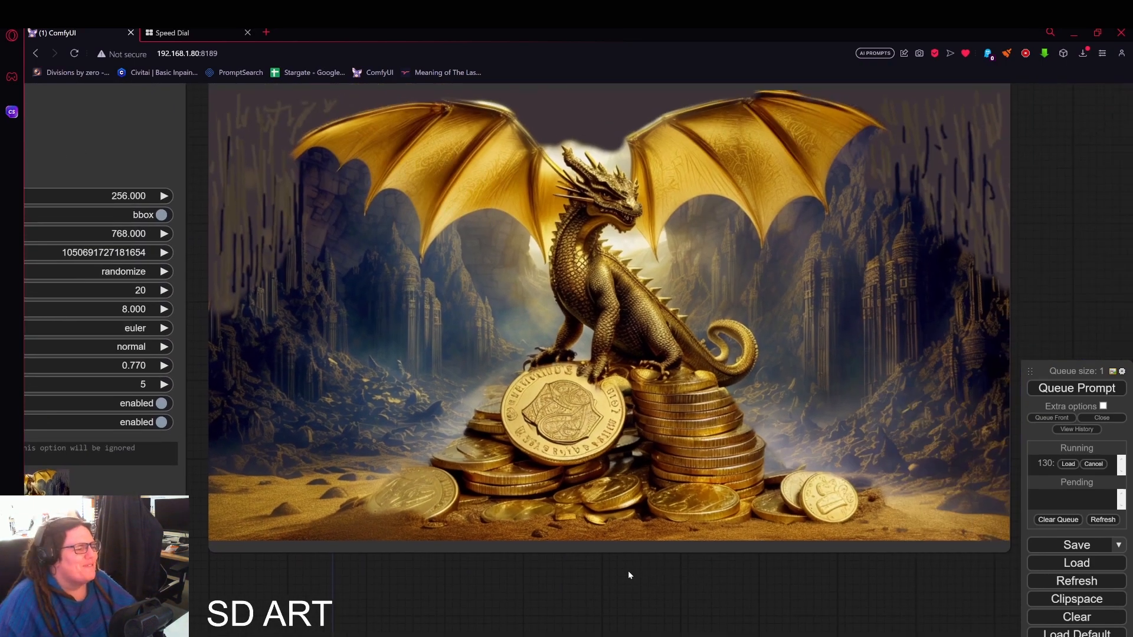
scroll(650, 572, "down", 6)
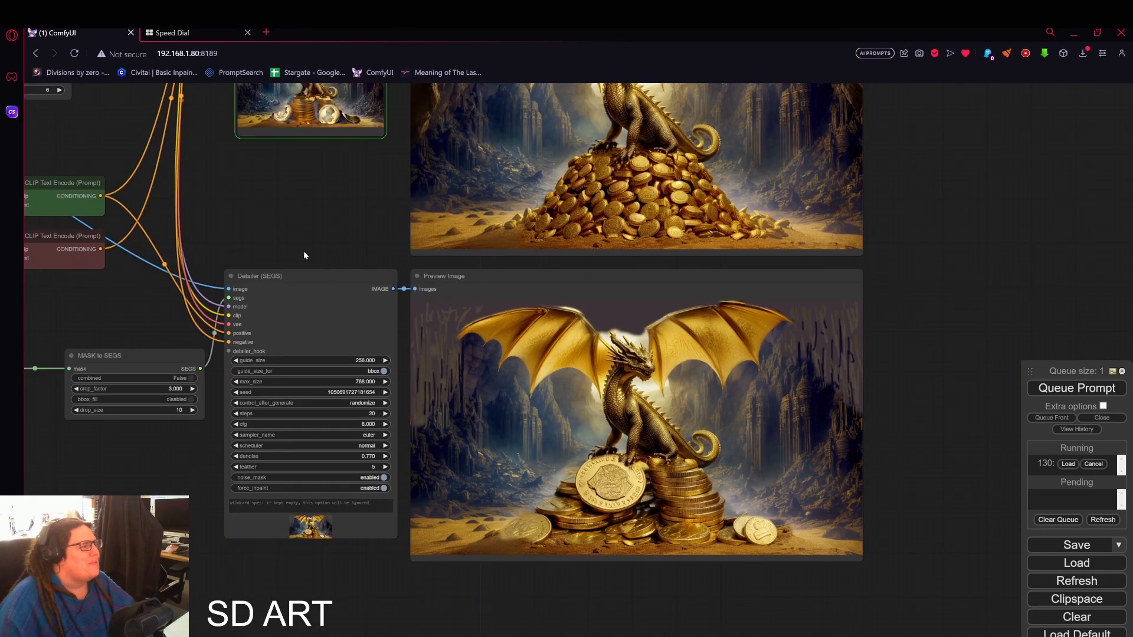
Load ComfyUI_temp_ndhxi_00020_.png into the Load Image node as the base image for inpainting
left_click_drag(326, 220, 830, 457)
left_click_drag(370, 251, 552, 295)
scroll(372, 237, "up", 8)
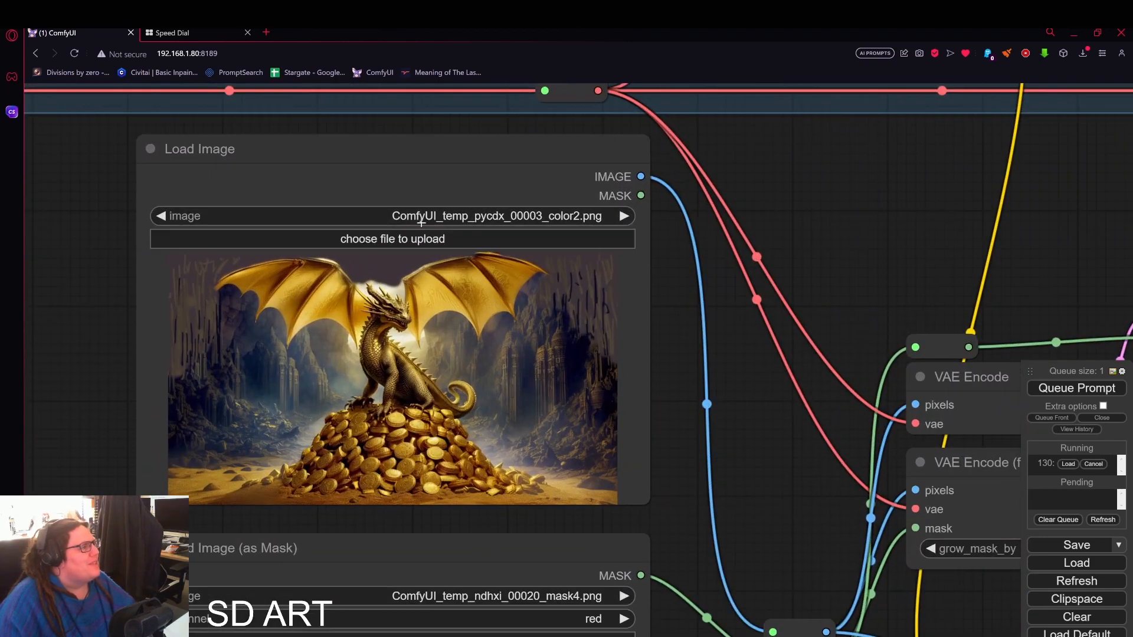
left_click(397, 229)
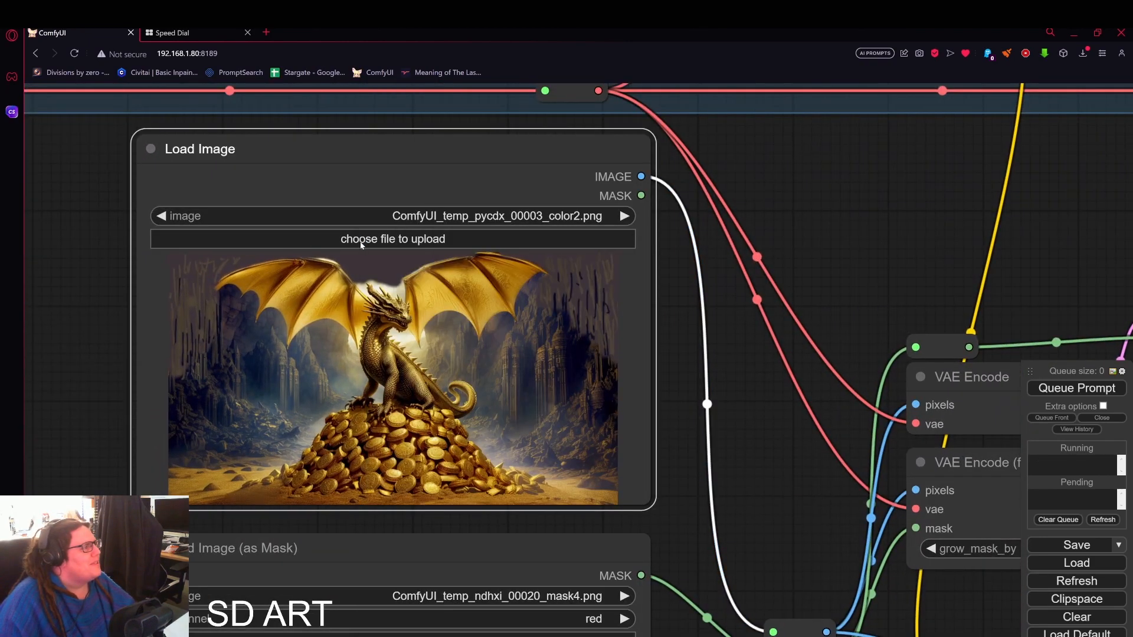
left_click(361, 240)
left_click(229, 135)
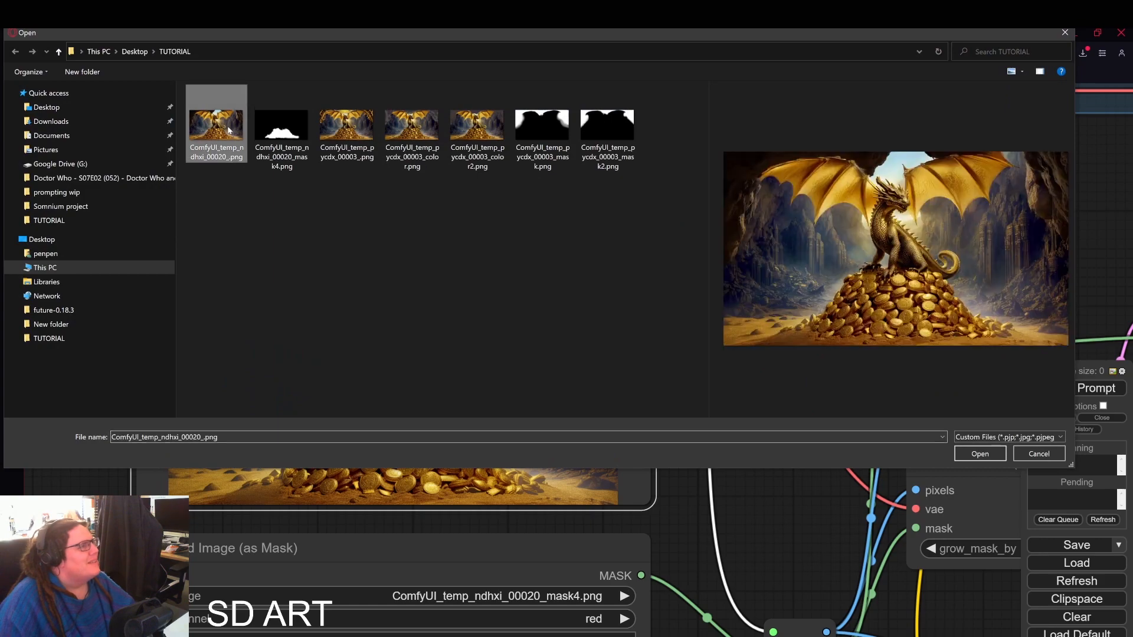
left_click(979, 454)
Compare the coin stacks in the KSampler result with those in the Detailer (SEGS) result
scroll(777, 449, "down", 3)
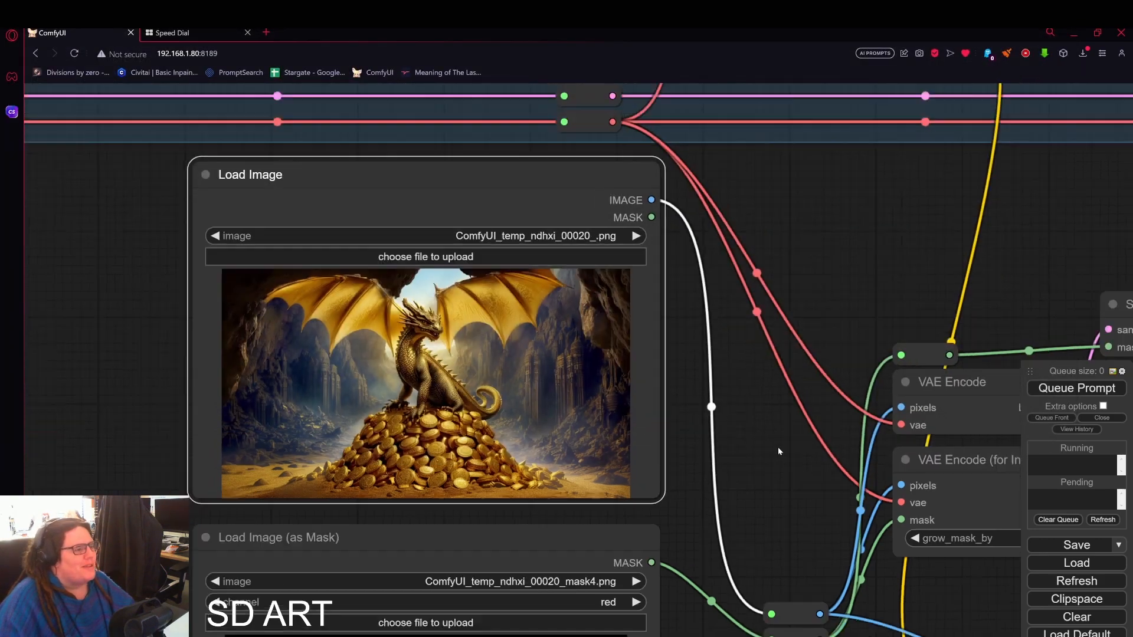
left_click_drag(777, 449, 536, 239)
scroll(536, 238, "down", 4)
left_click_drag(796, 349, 362, 156)
left_click_drag(483, 218, 241, 215)
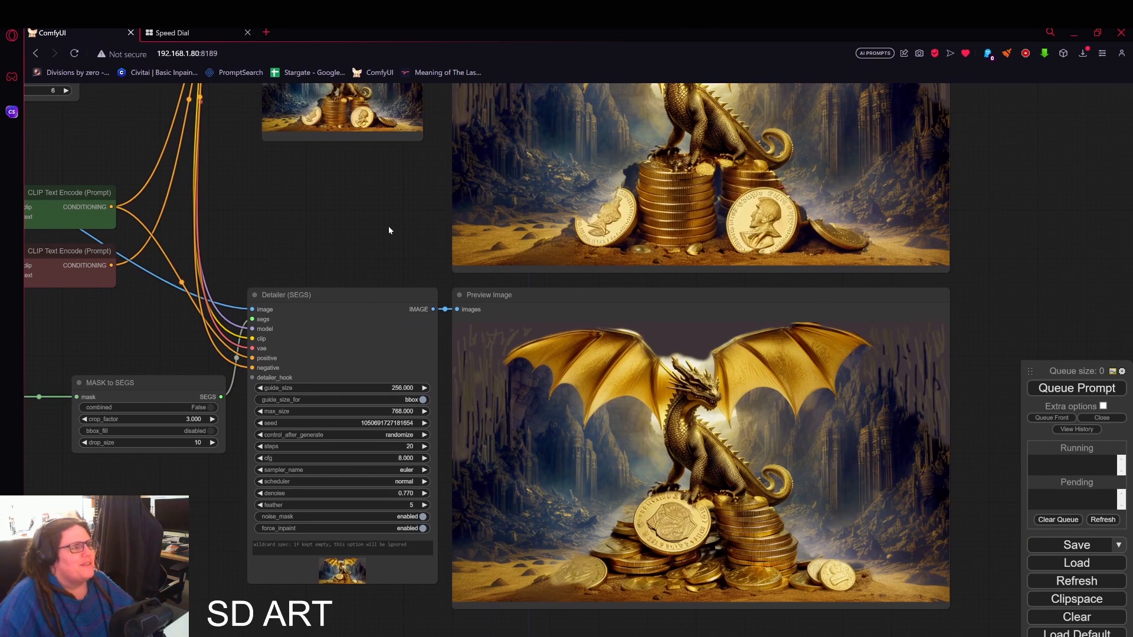
left_click_drag(388, 228, 444, 400)
scroll(516, 333, "down", 2)
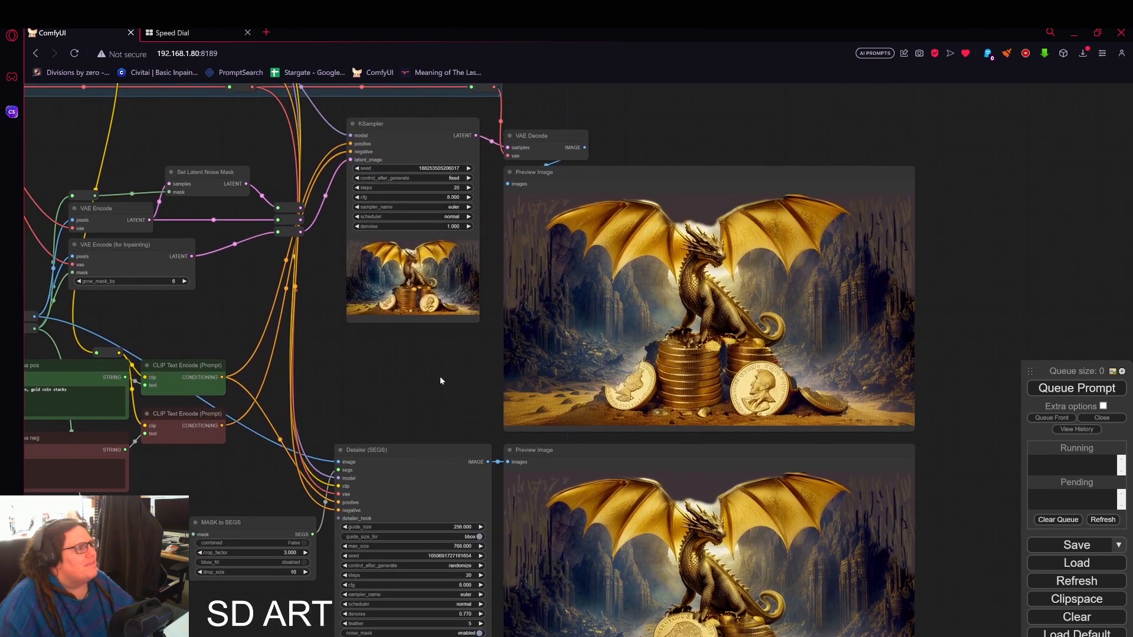
left_click_drag(422, 435, 454, 379)
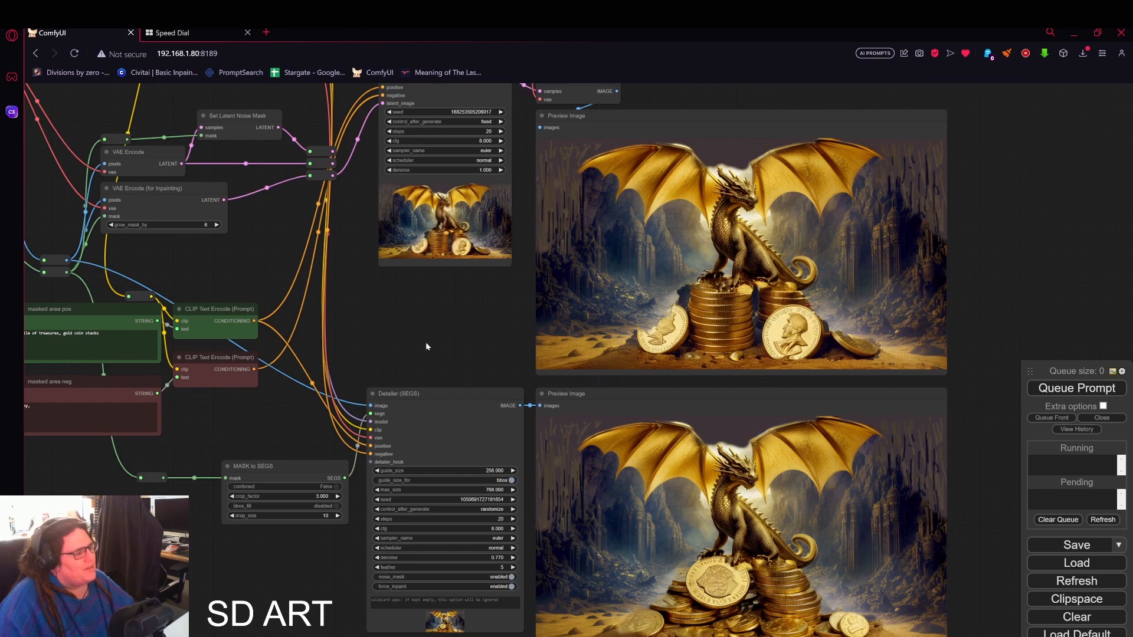
Add "golden" at the start of the masked area positive prompt, before "pile of treasures"
left_click_drag(472, 327, 879, 373)
scroll(582, 280, "up", 4)
left_click_drag(505, 255, 691, 265)
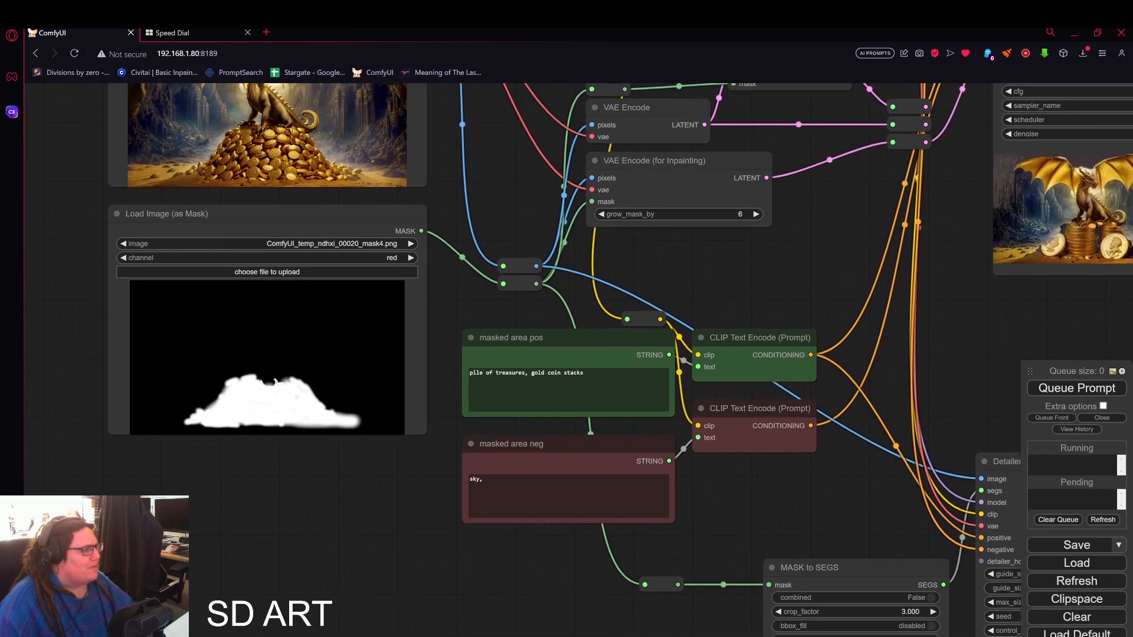
left_click(471, 373)
left_click(583, 372)
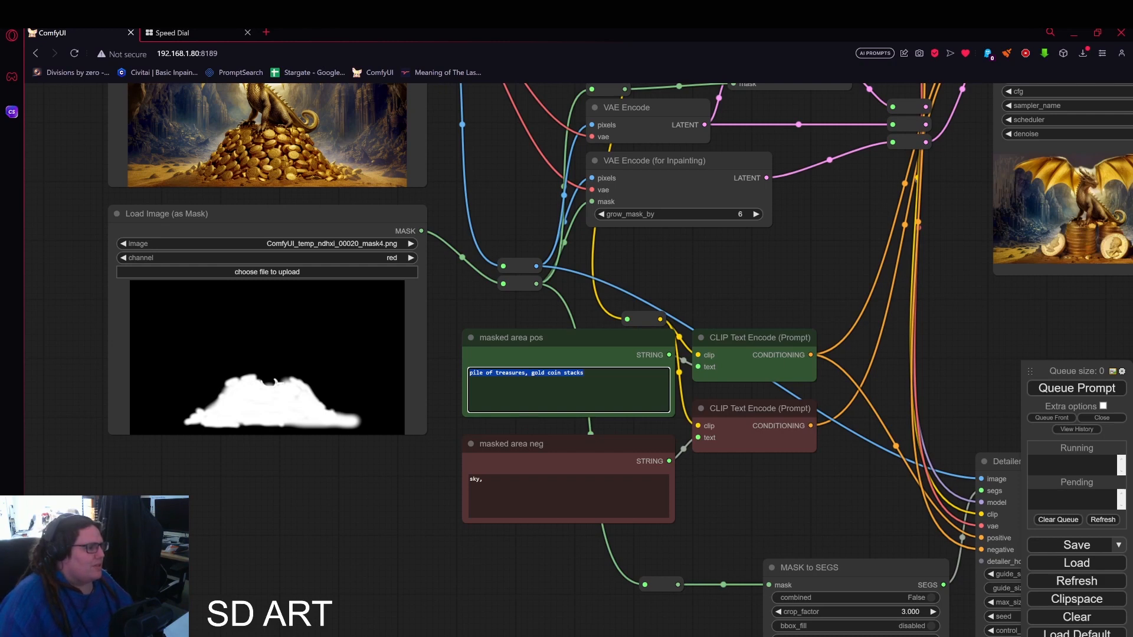
left_click(464, 371)
left_click_drag(470, 372, 585, 373)
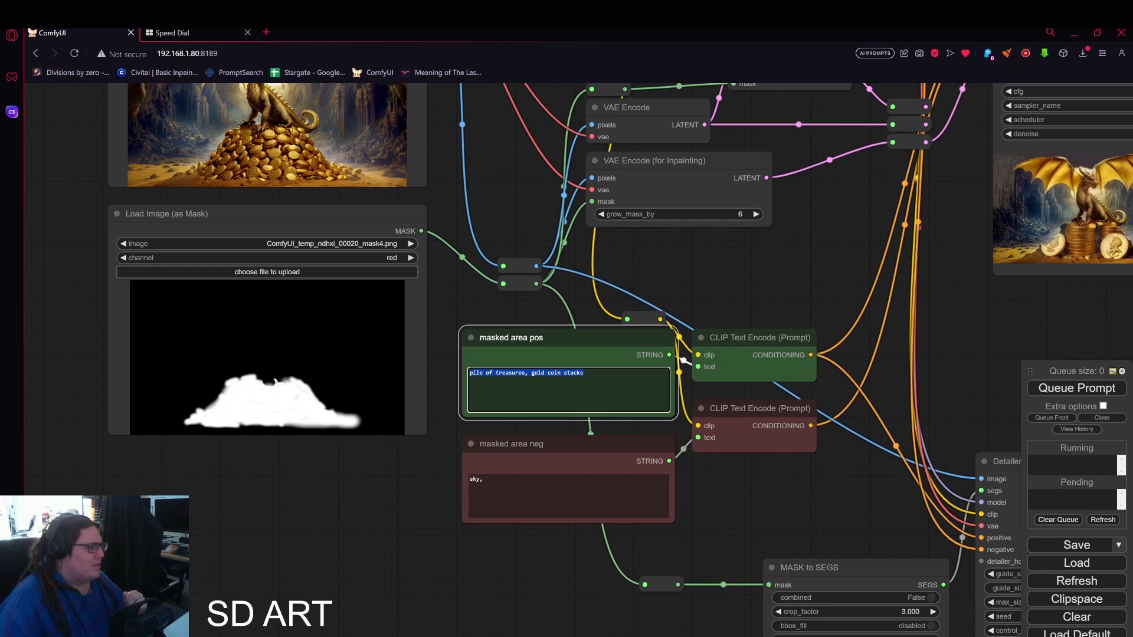
left_click(584, 374)
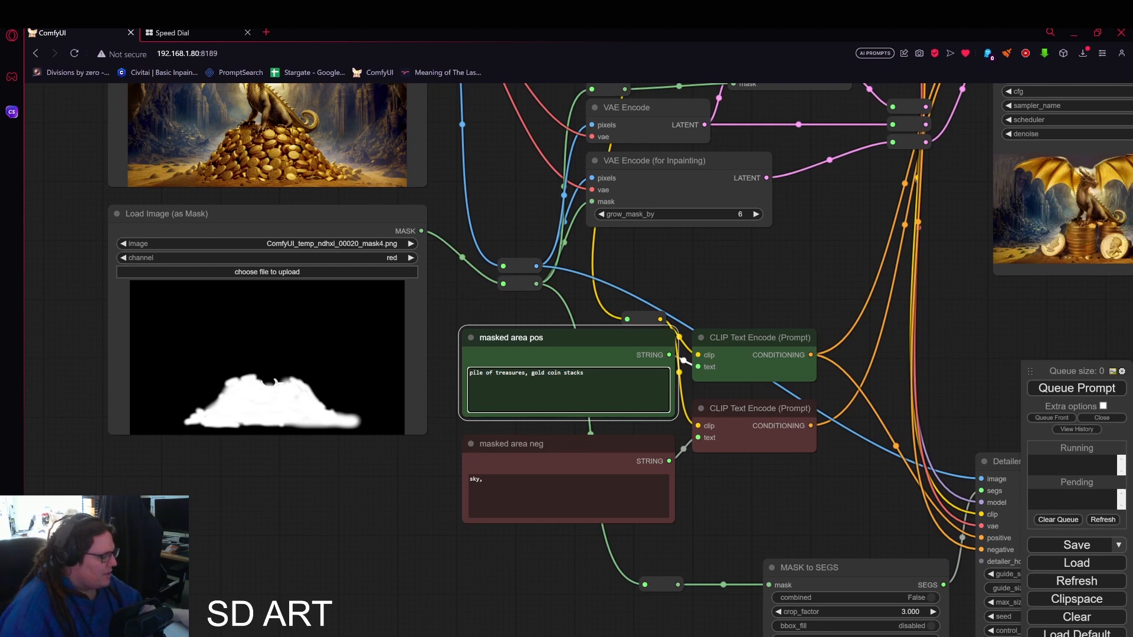
type("golden ")
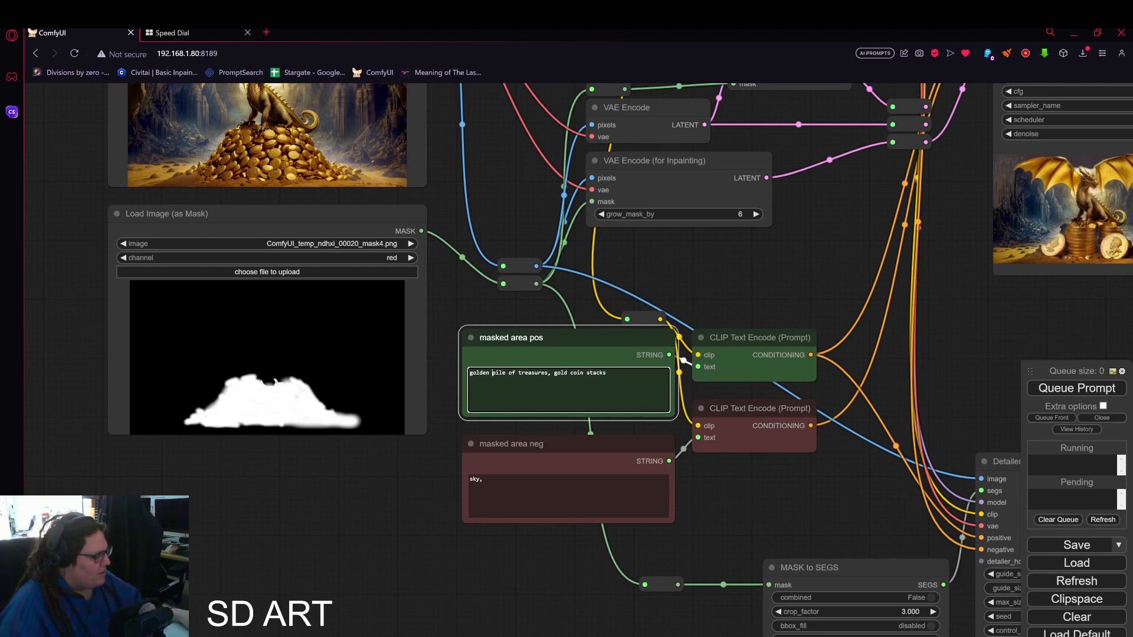
Insert "mounds of treasure, many small stacks of coins," after "golden" in the masked area positive prompt
type("mounds ")
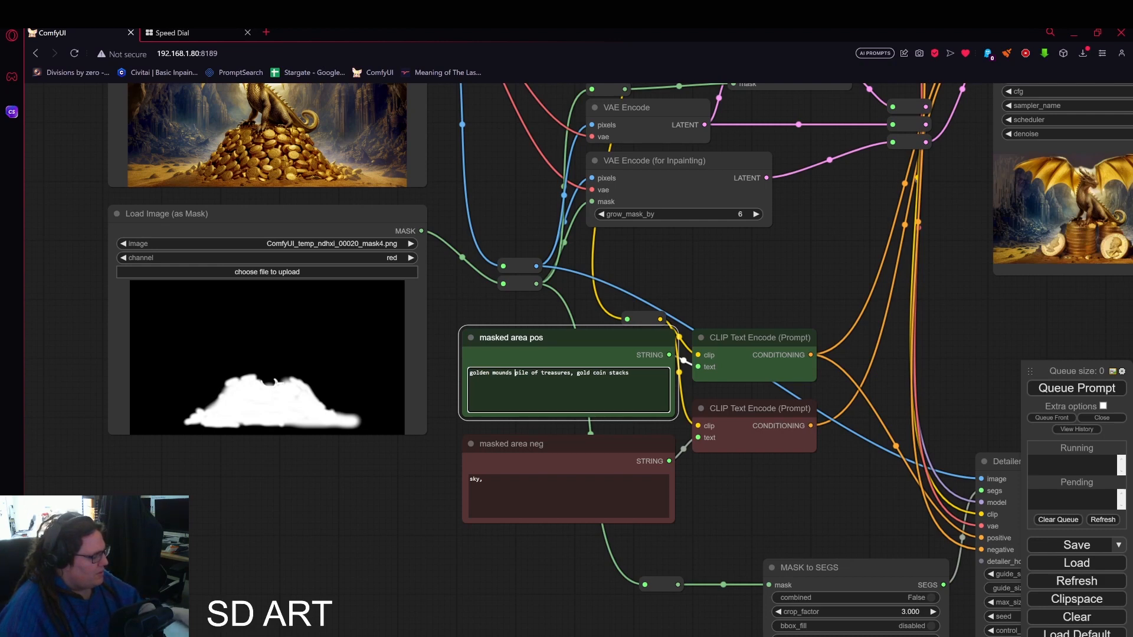
type("of t")
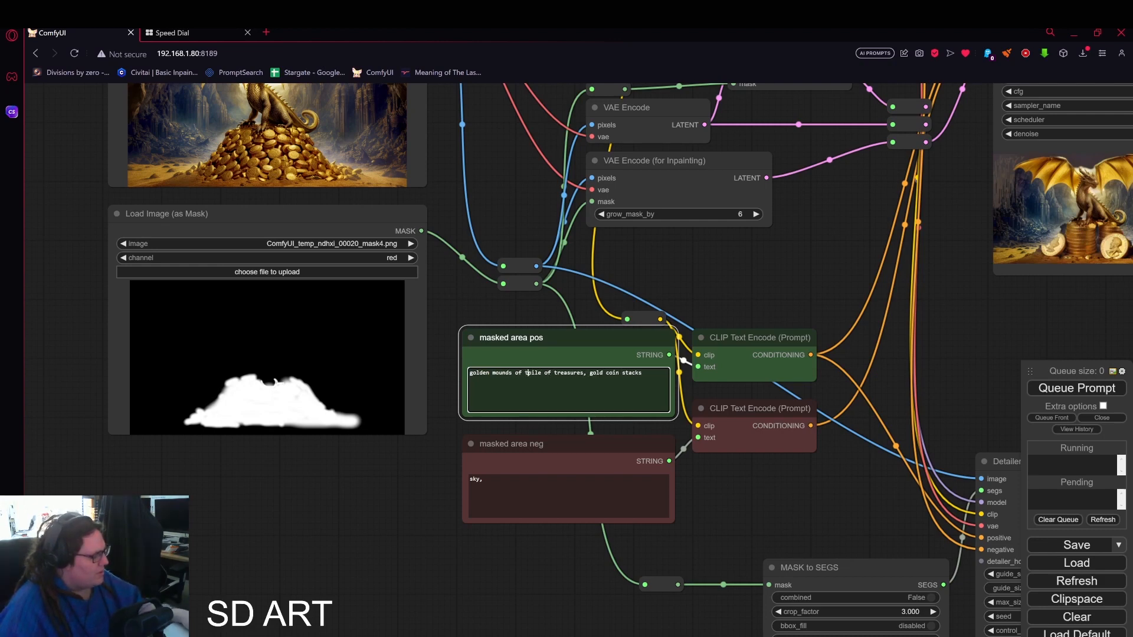
type("reasure,")
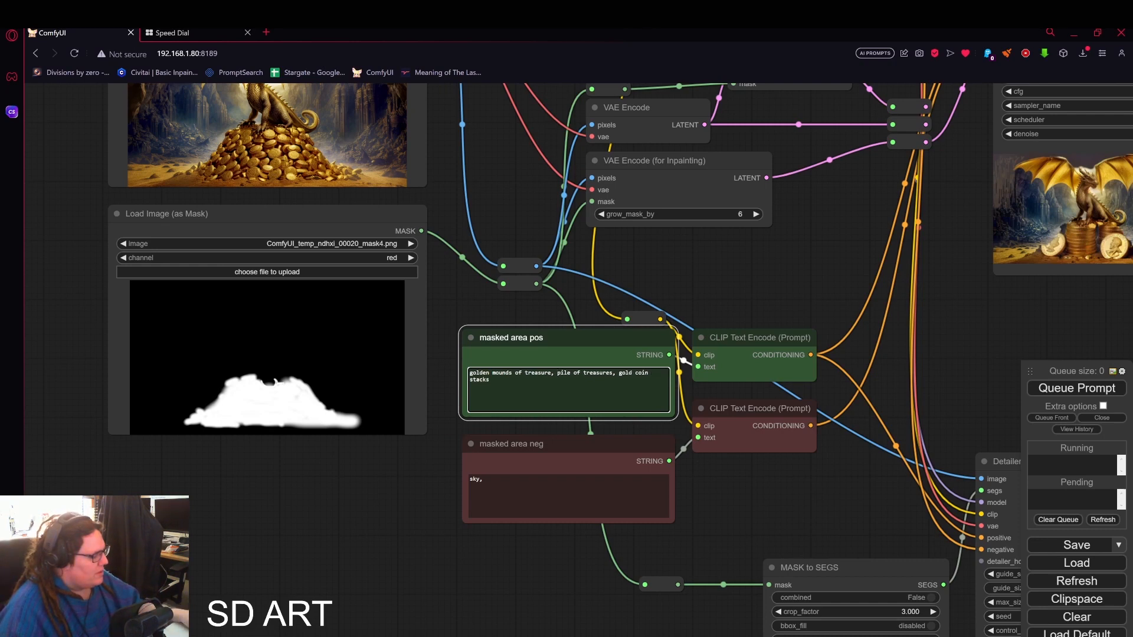
type(" many s")
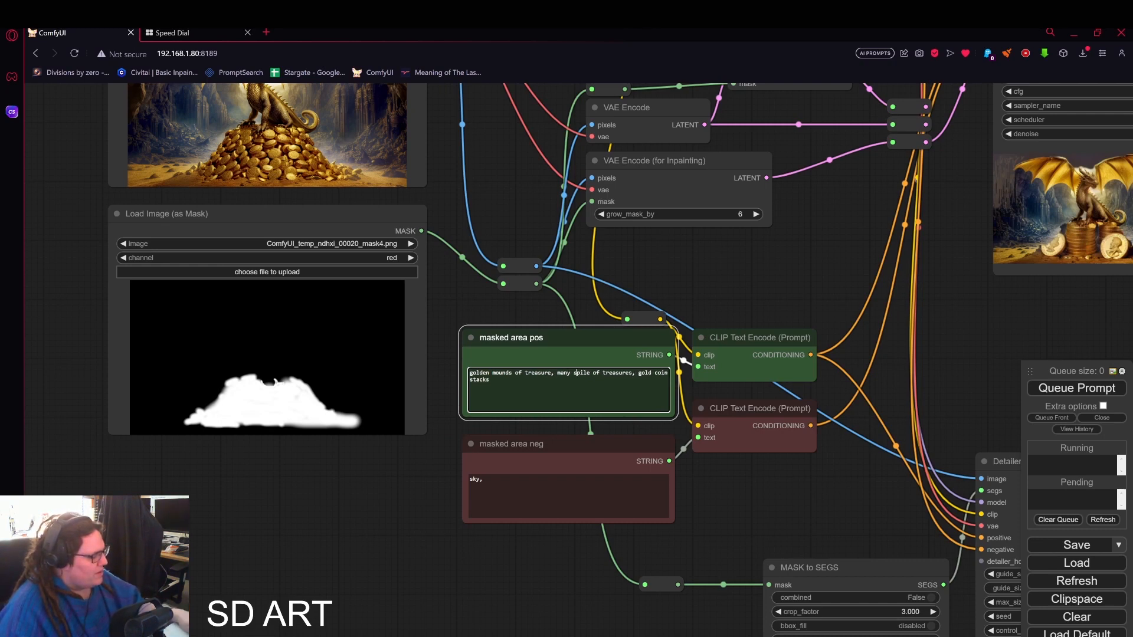
type("mall stack")
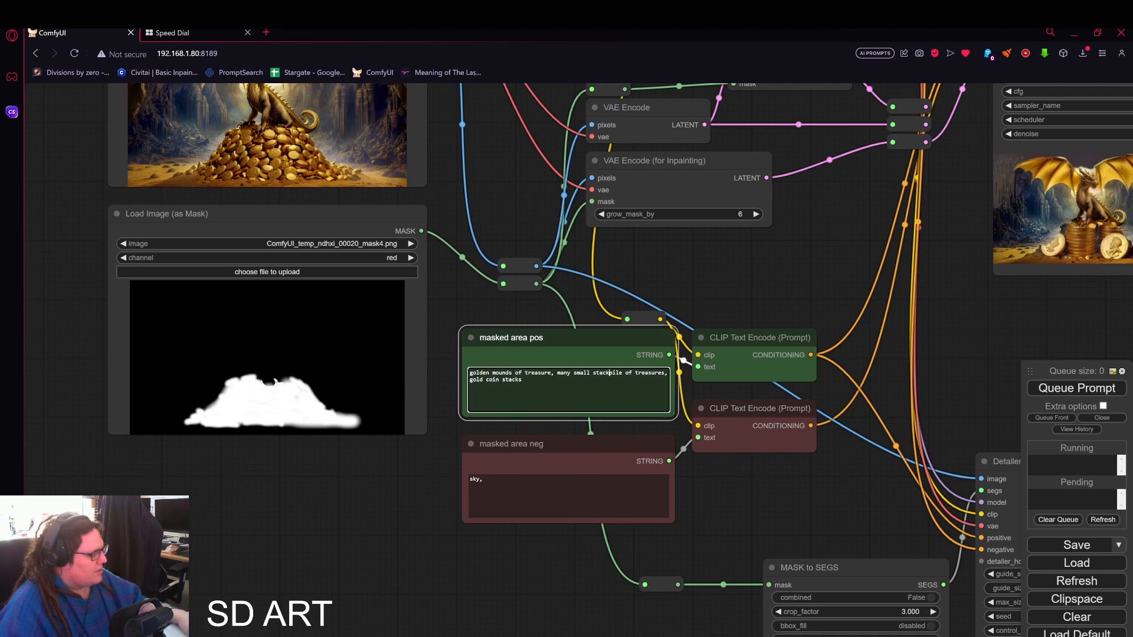
type("s of c")
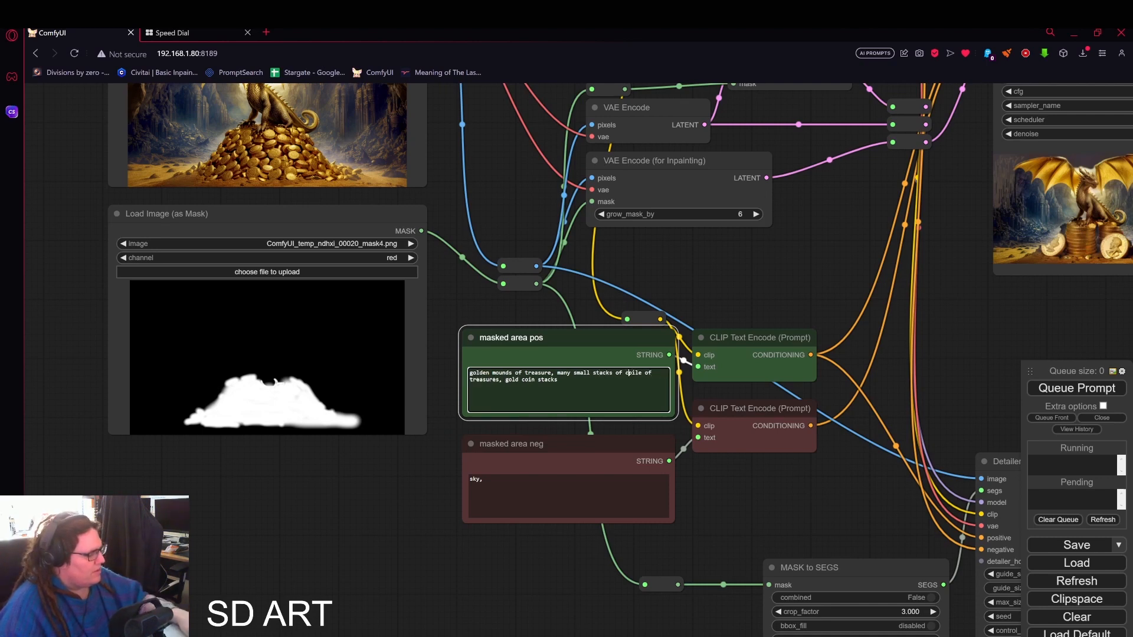
type("oins,")
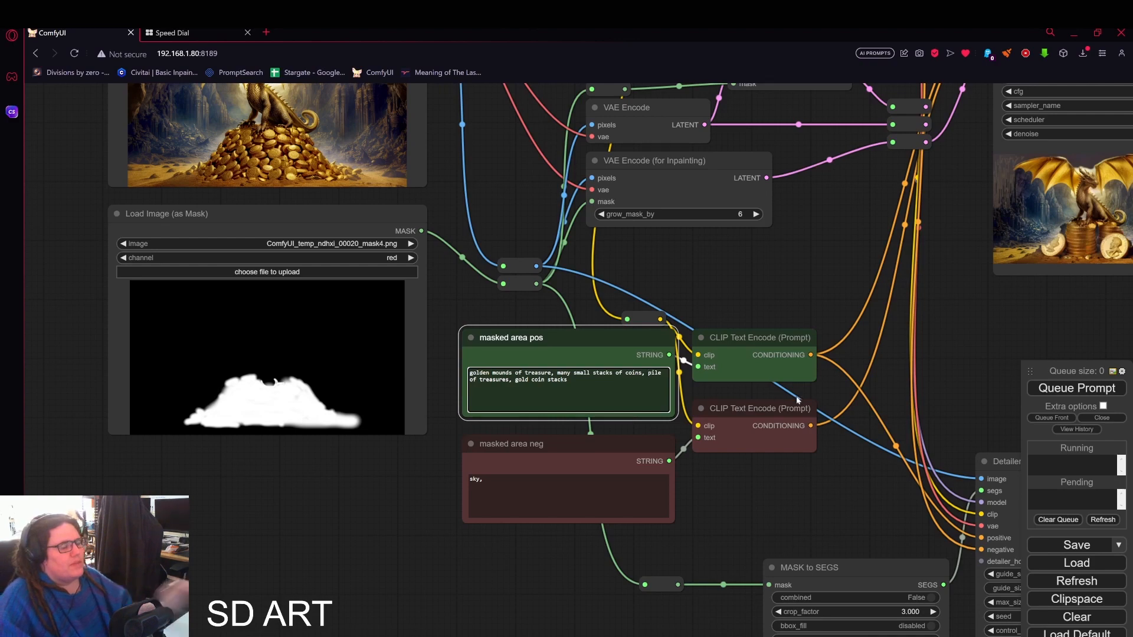
Queue the prompt to generate the coin pile again with the revised treasure wording
scroll(767, 370, "down", 3)
left_click_drag(785, 342, 540, 389)
left_click_drag(735, 432, 586, 416)
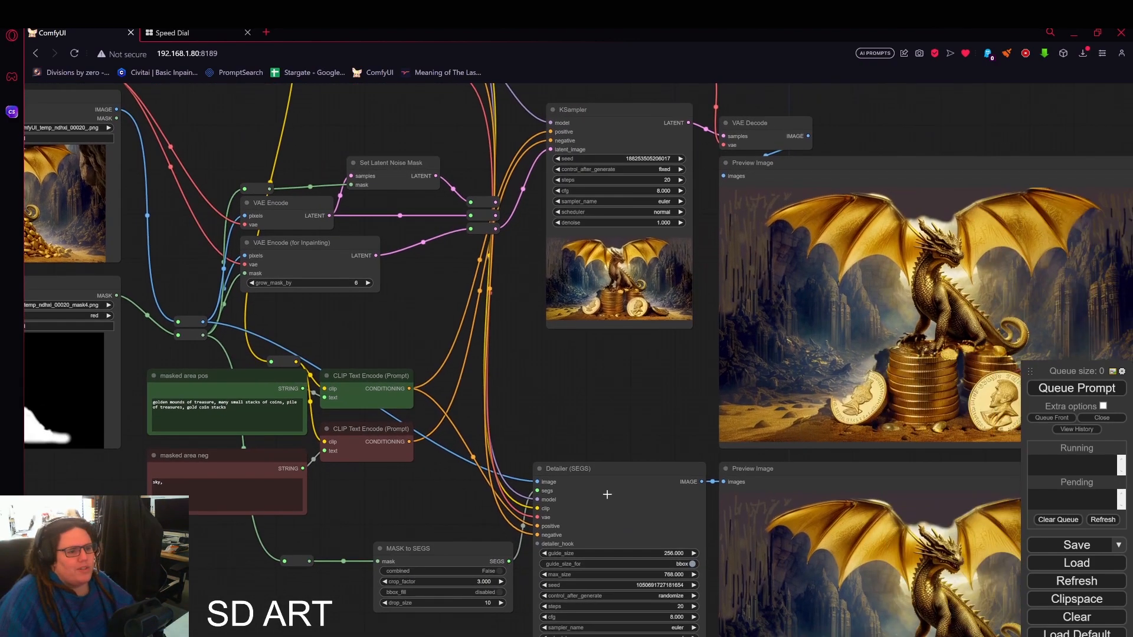
left_click(1067, 388)
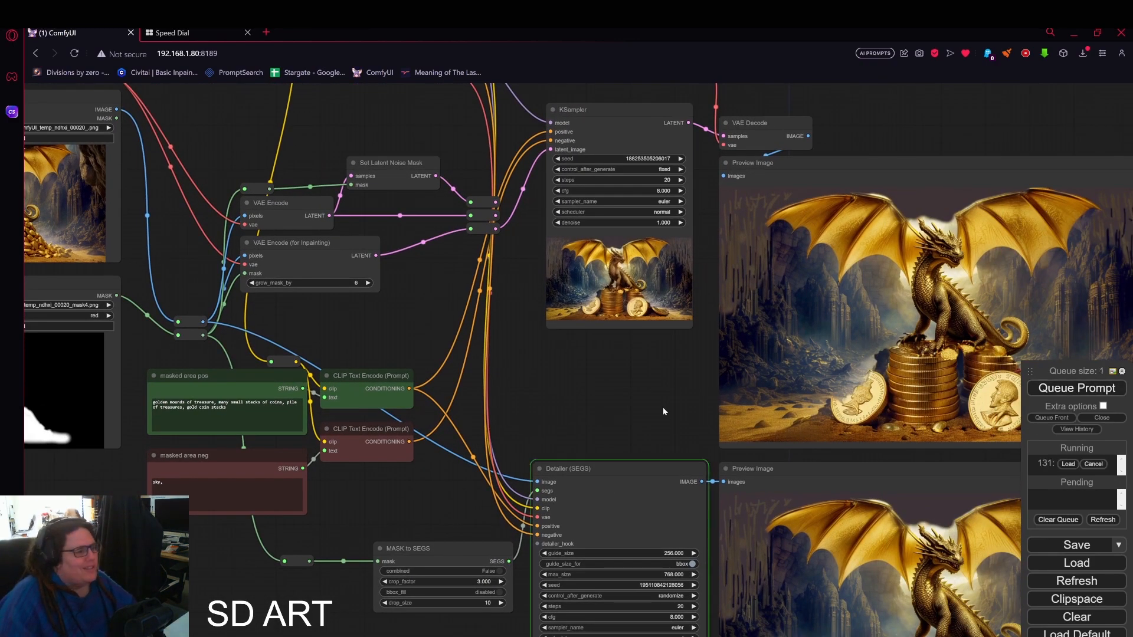
Examine the Detailer (SEGS) sampling preview closely while the coin pile is generated
left_click_drag(663, 412, 503, 333)
scroll(504, 334, "down", 5)
left_click_drag(413, 564, 334, 533)
scroll(346, 546, "up", 5)
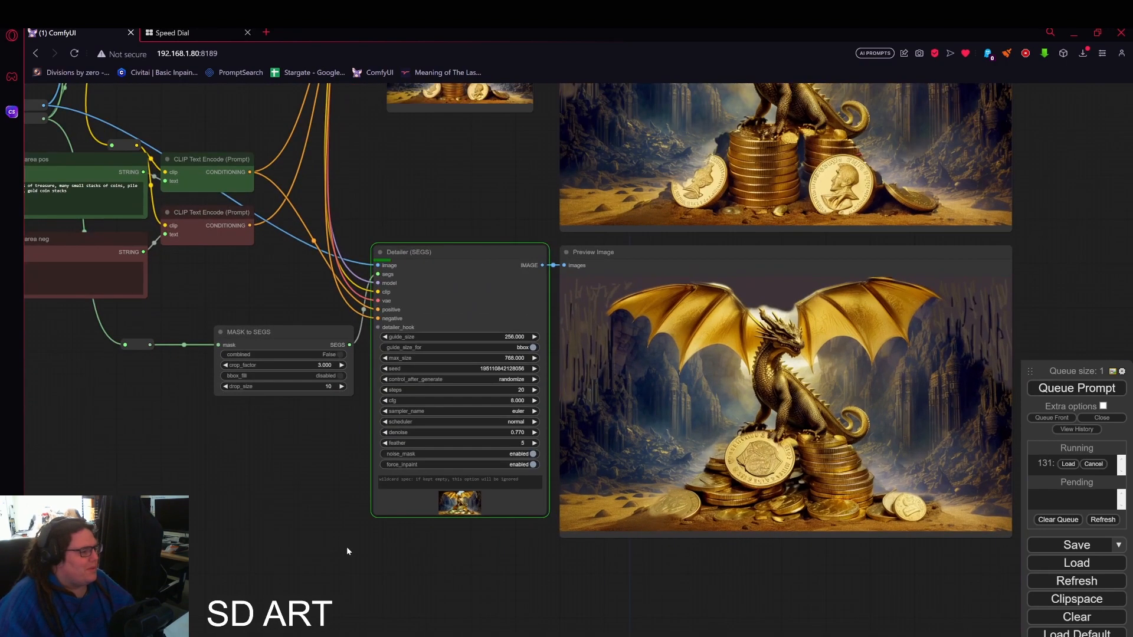
scroll(465, 537, "up", 4)
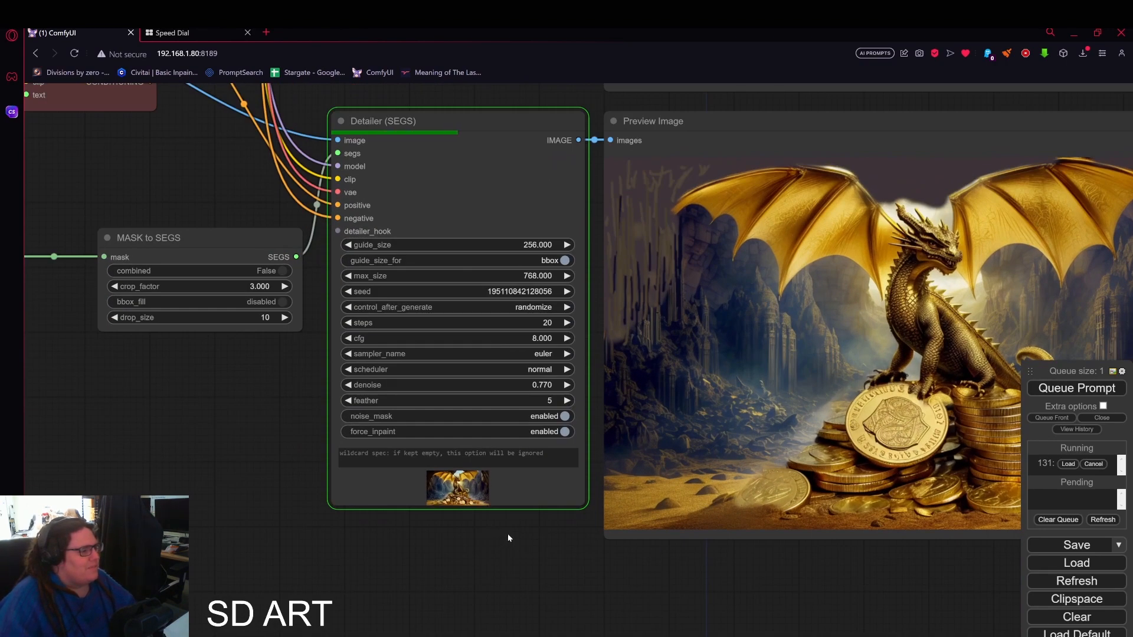
scroll(466, 501, "up", 10)
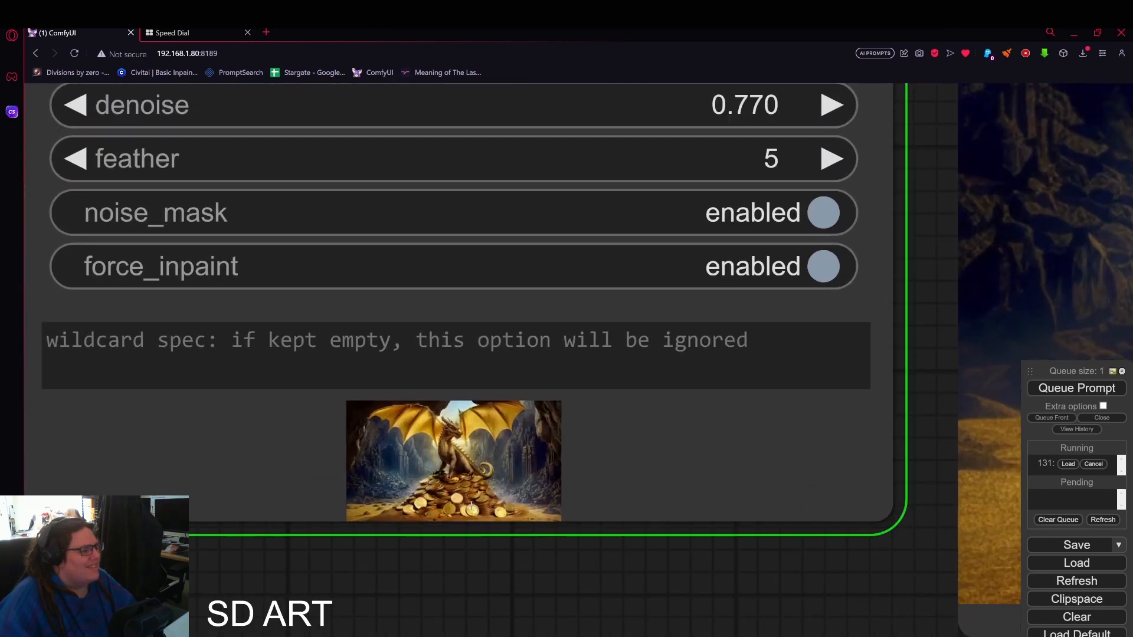
scroll(466, 501, "down", 8)
left_click_drag(568, 551, 472, 575)
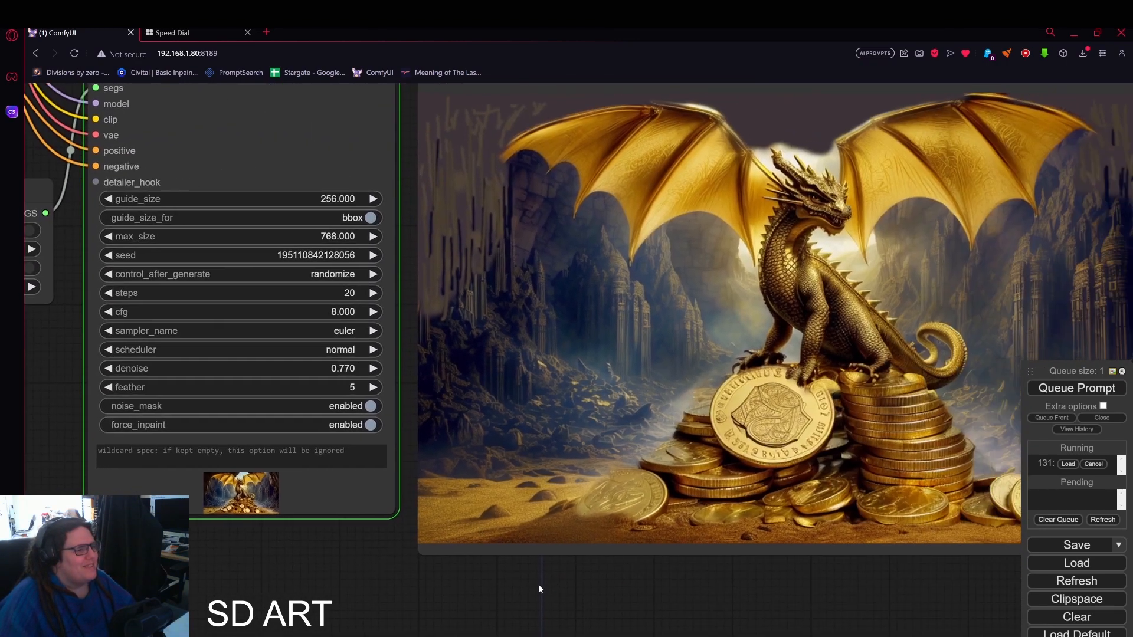
Inspect the new Detailer (SEGS) output image and compare its coin pile with the KSampler result
scroll(523, 596, "down", 4)
scroll(518, 601, "down", 3)
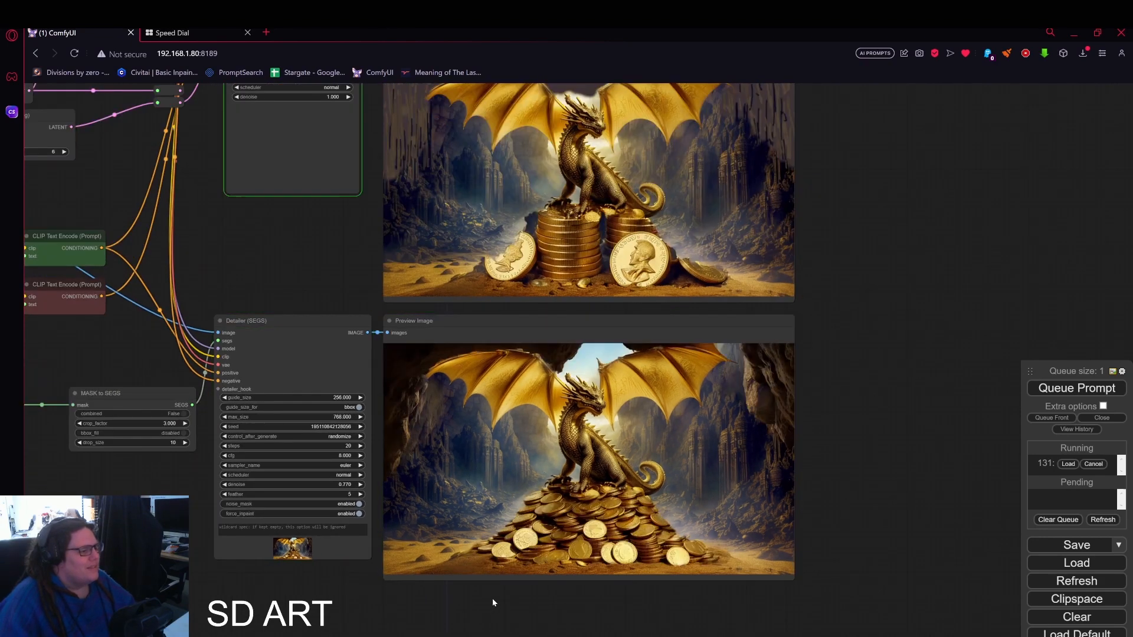
scroll(614, 517, "up", 4)
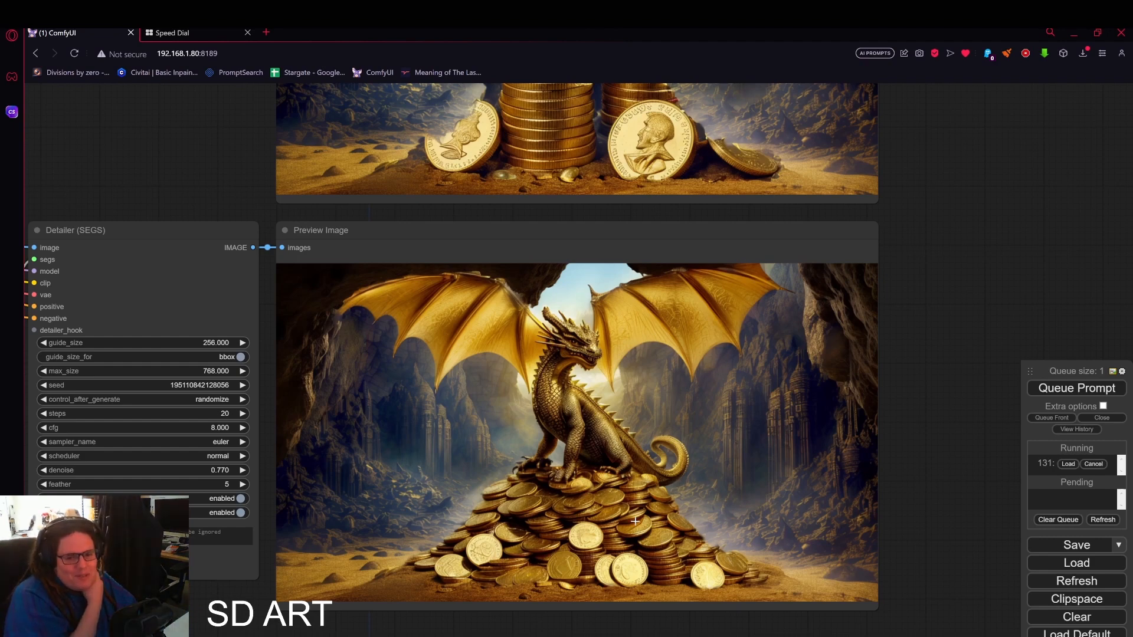
scroll(679, 461, "down", 5)
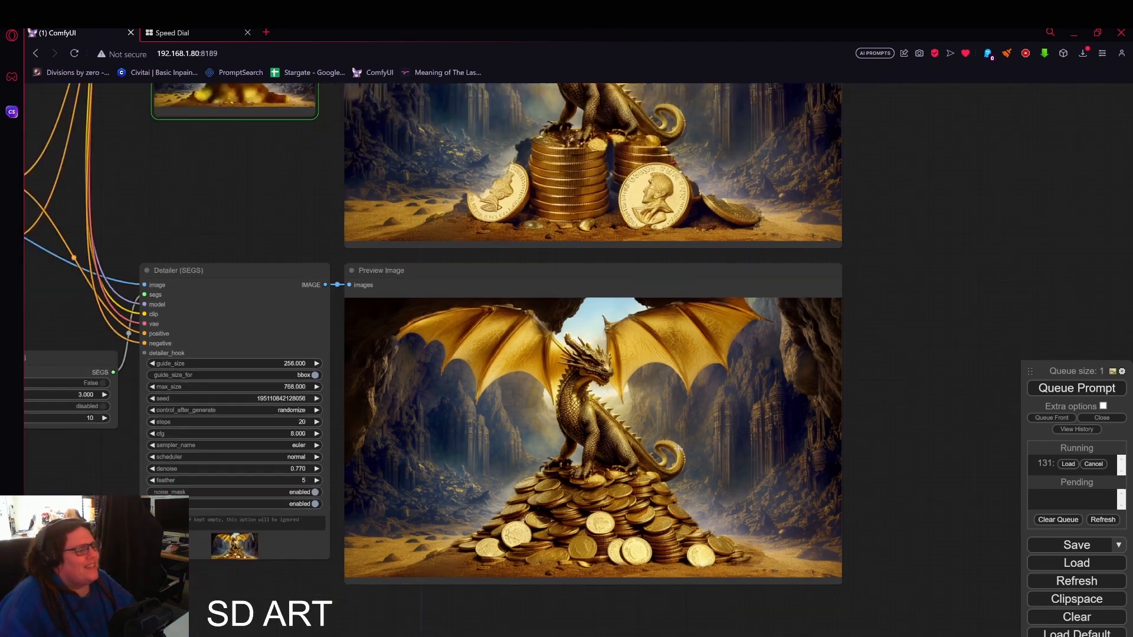
left_click_drag(864, 266, 882, 349)
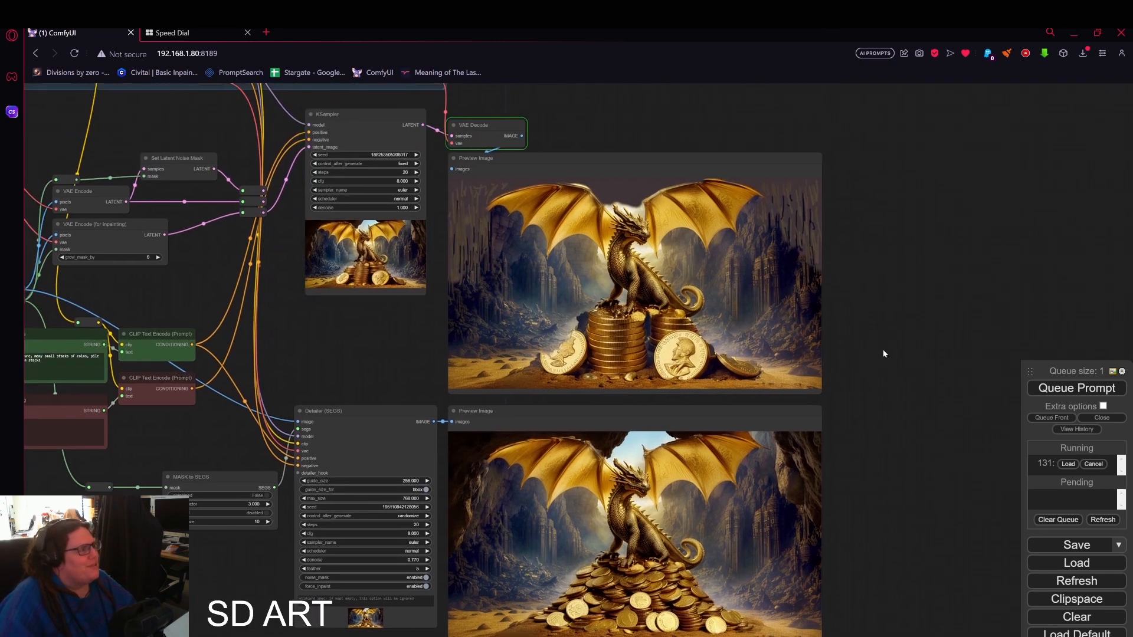